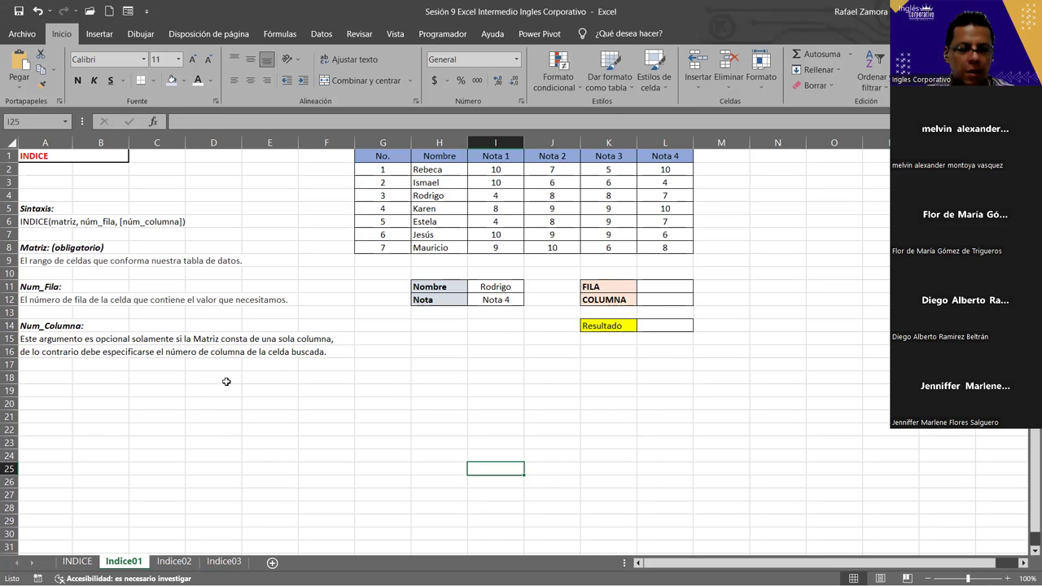
Step: Compare the Indice01 and Indice02 sheets, ending on Indice02's quarterly product sales table
scroll(225, 382, up, 1)
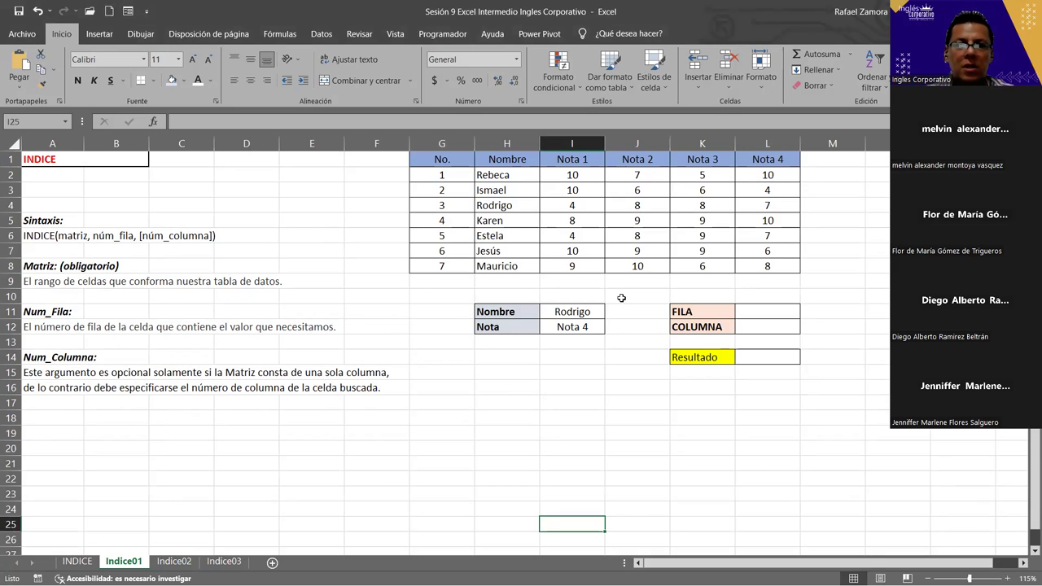
click(177, 563)
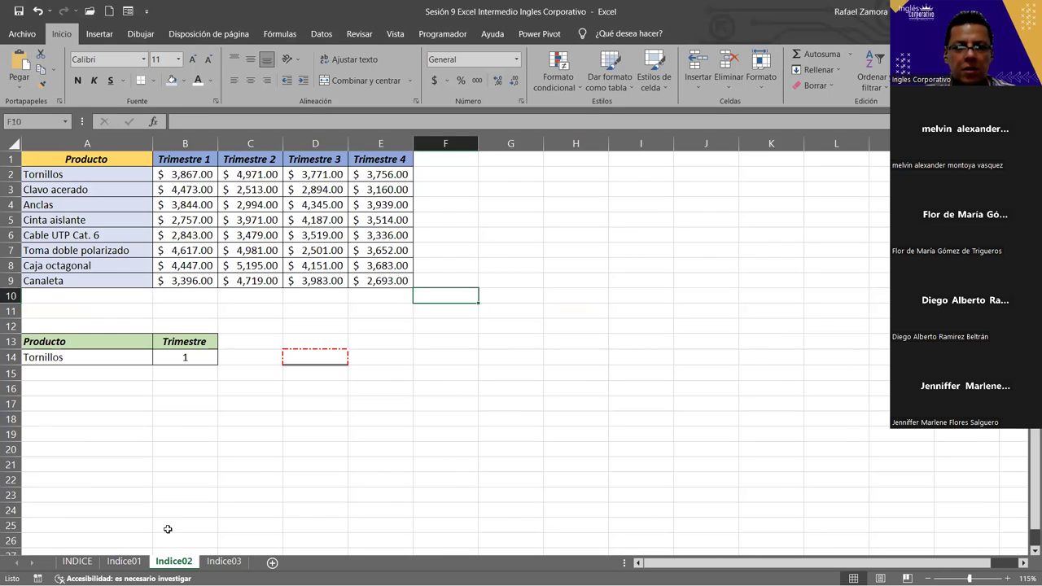
click(140, 563)
click(173, 561)
click(107, 562)
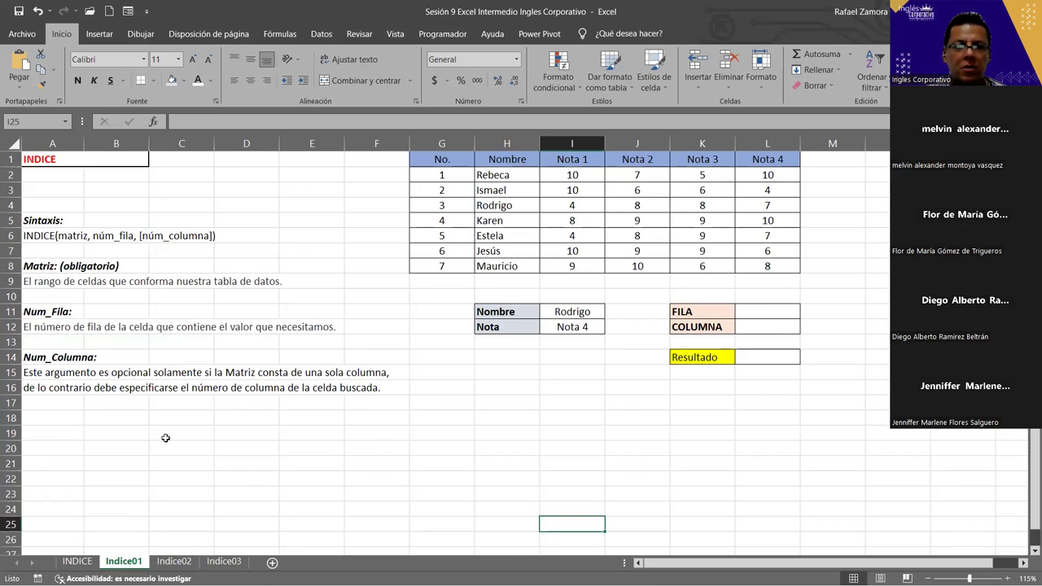
click(173, 563)
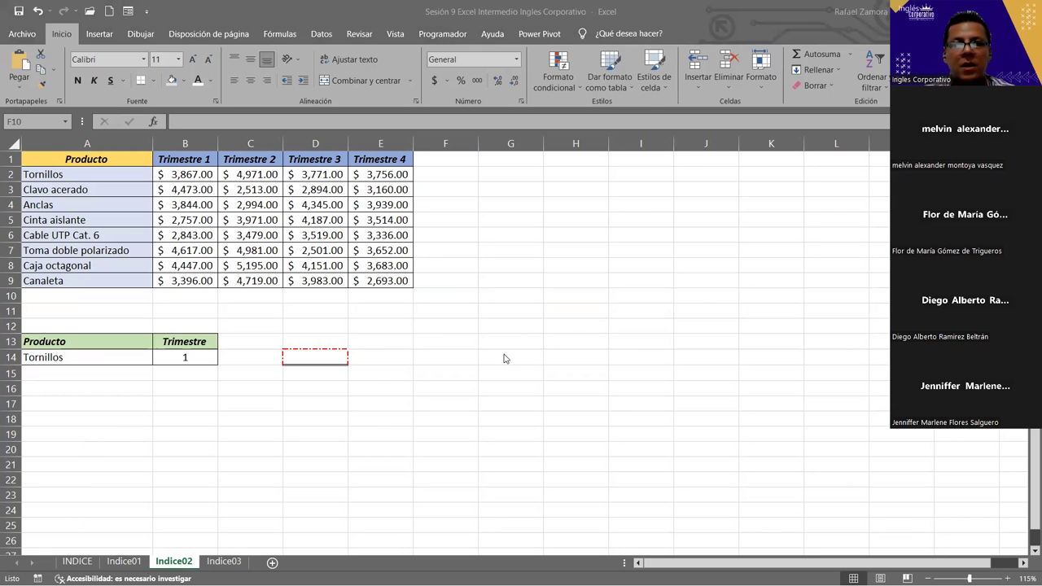
ctrl+scroll(486, 360, up, 2)
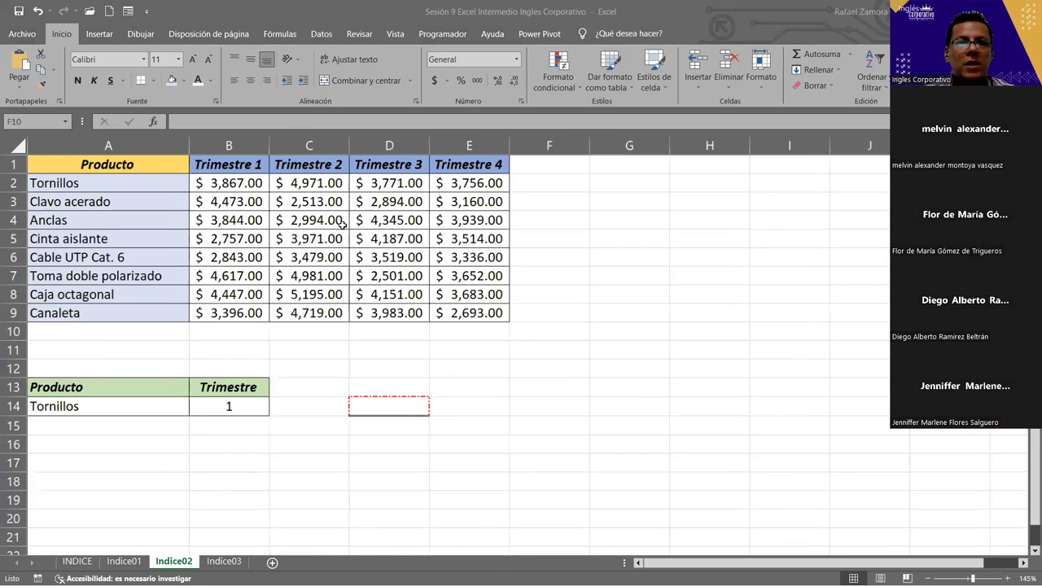
click(343, 224)
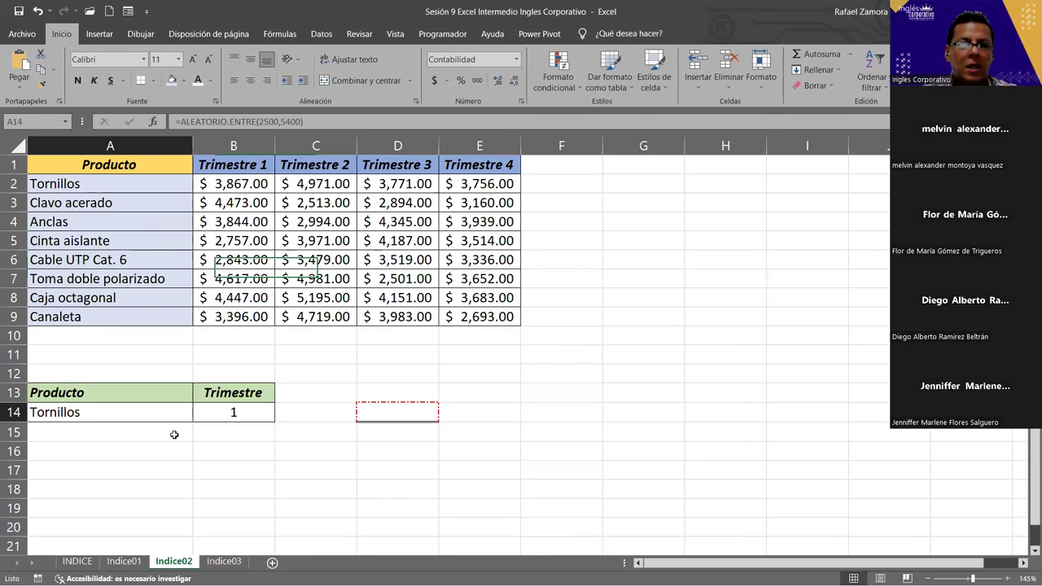
click(96, 416)
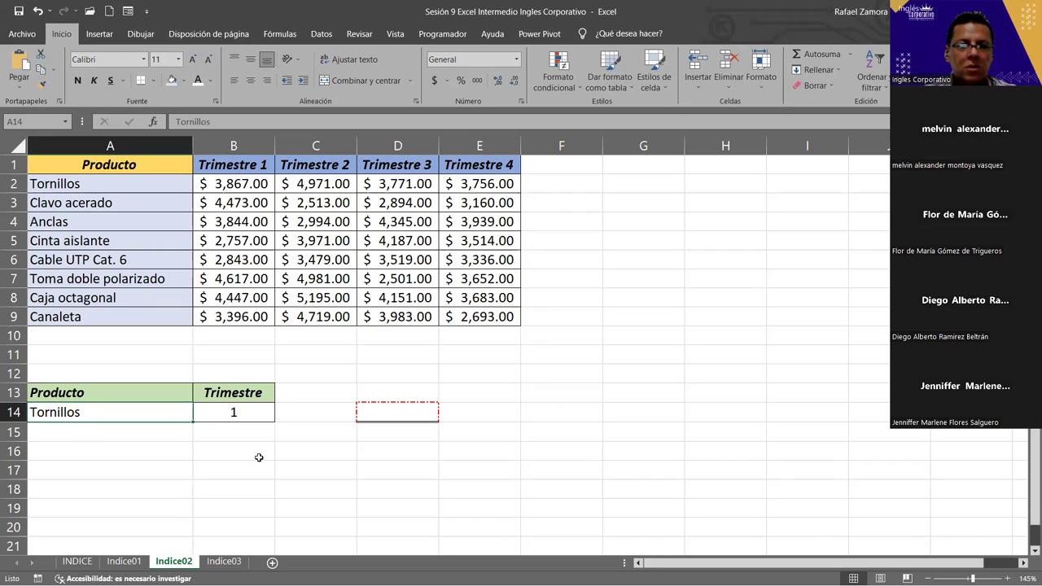
click(236, 411)
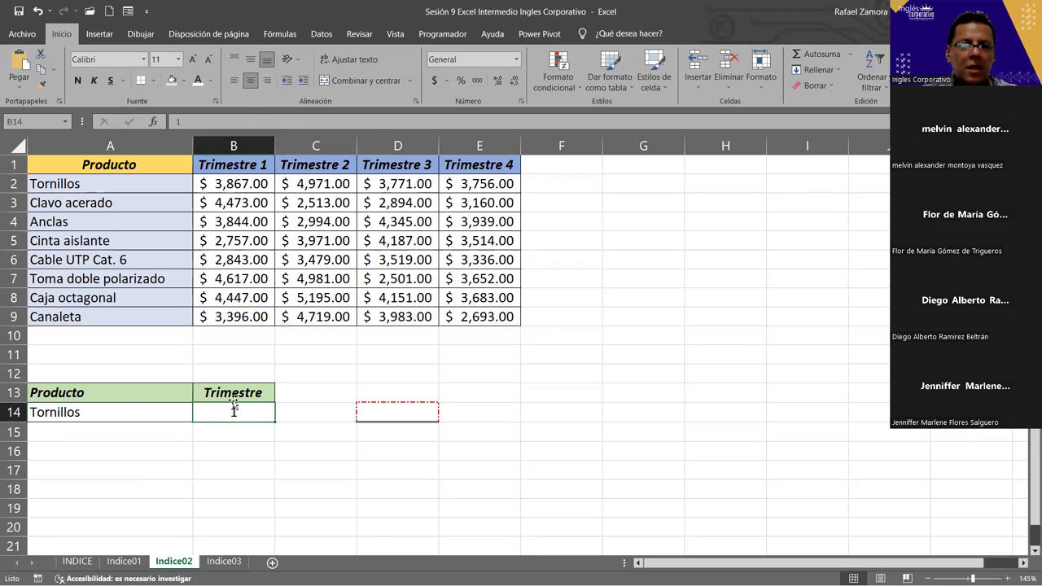
drag(129, 390, 259, 376)
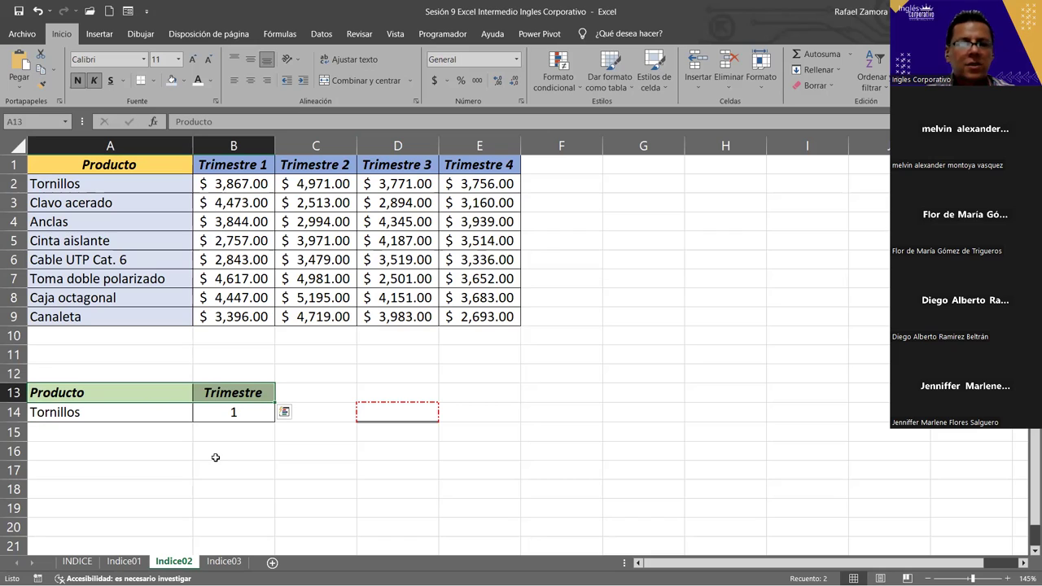
click(151, 415)
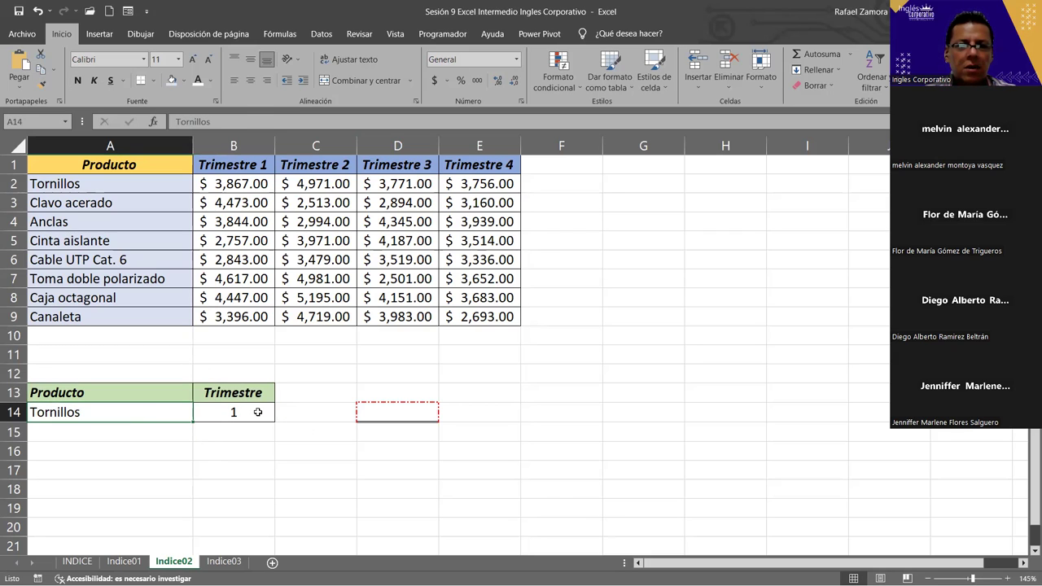
click(257, 413)
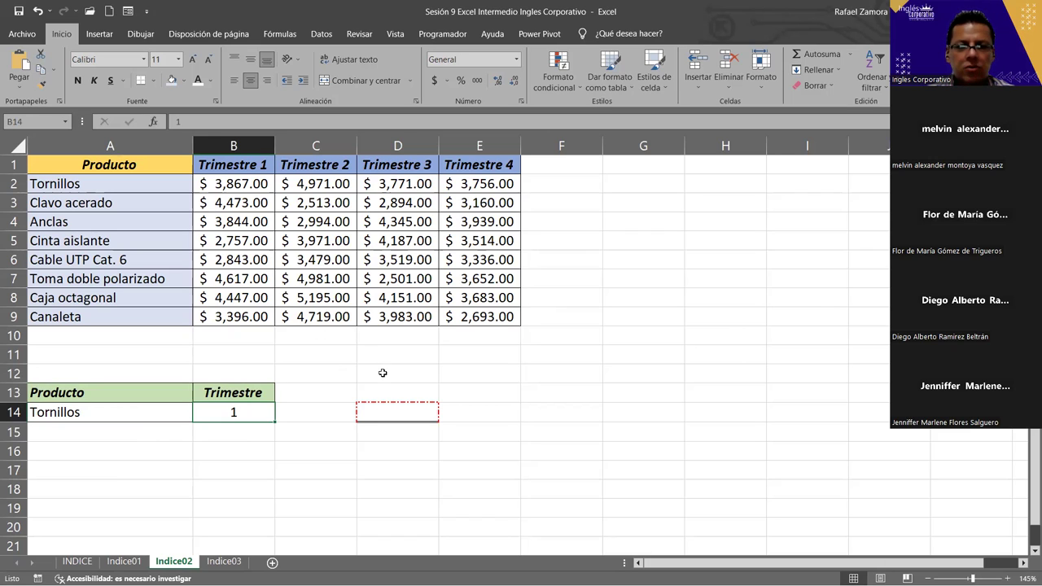
Step: Enter =INDICE(B2:E9,1,B14) in D14, returning $4,395.00 for Tornillos in quarter 1
click(399, 411)
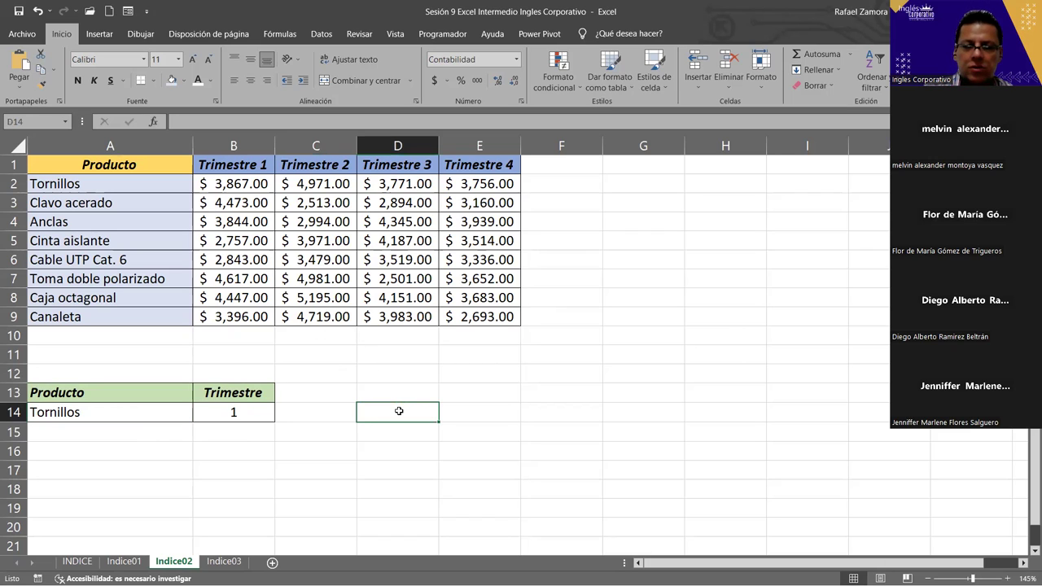
text(?)
text(=)
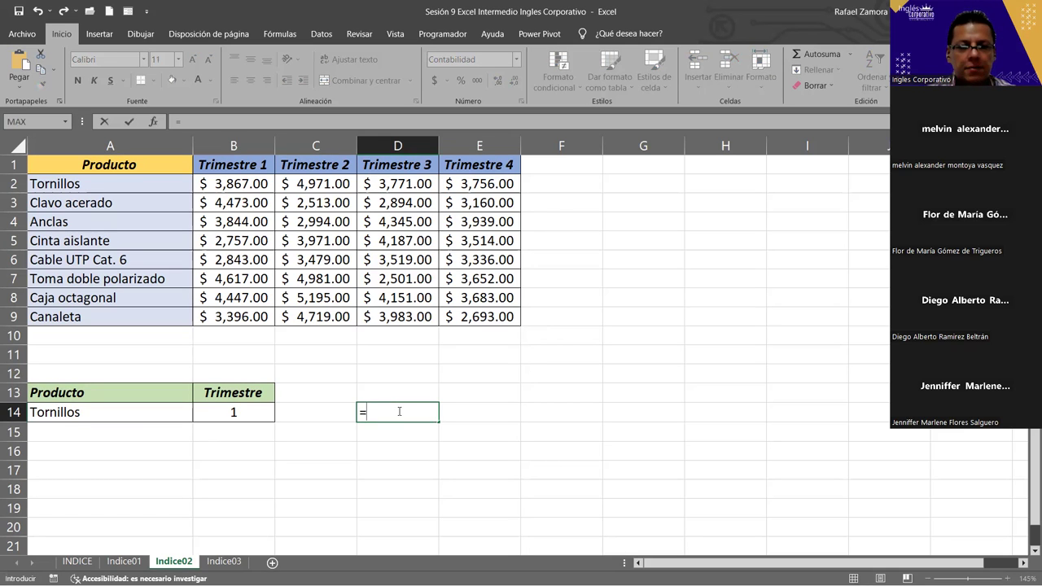
text(ind)
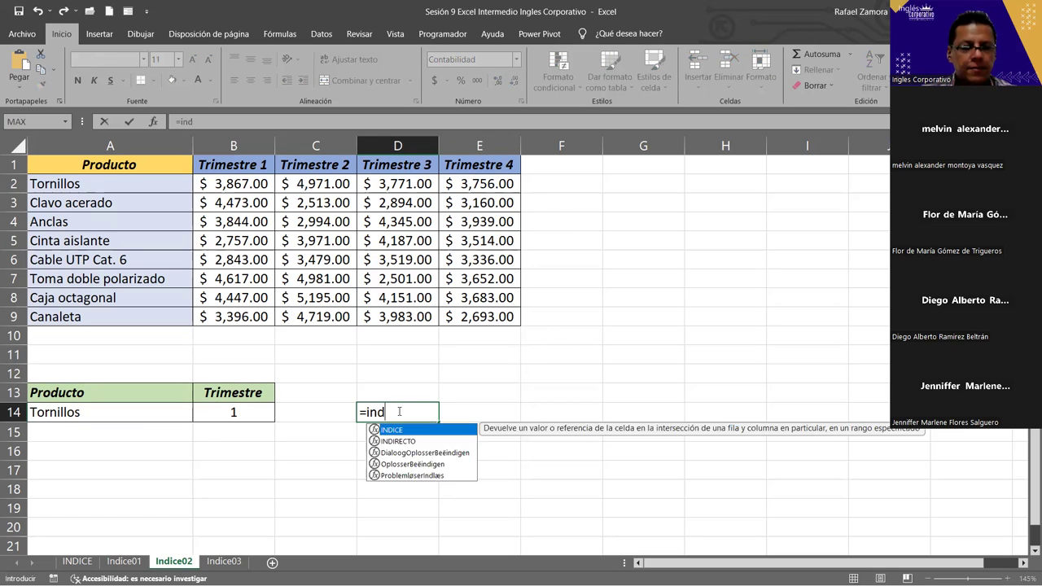
key(Tab)
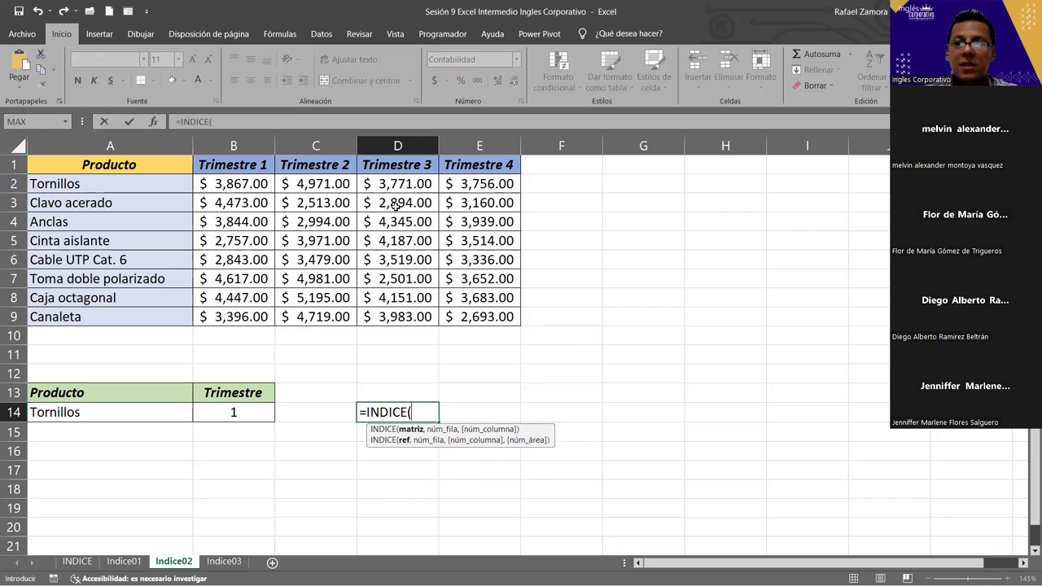
click(255, 183)
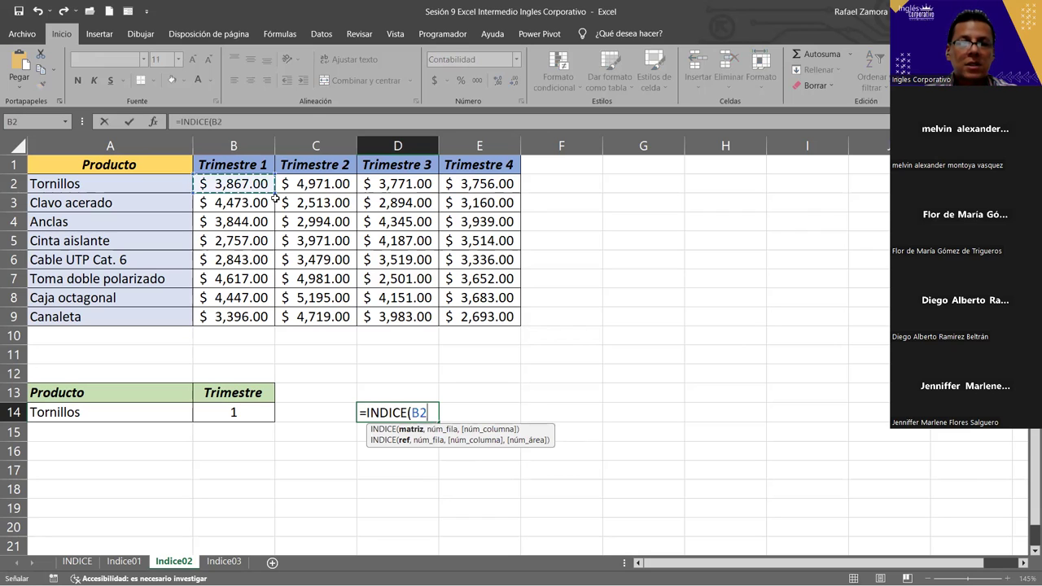
shift+click(470, 314)
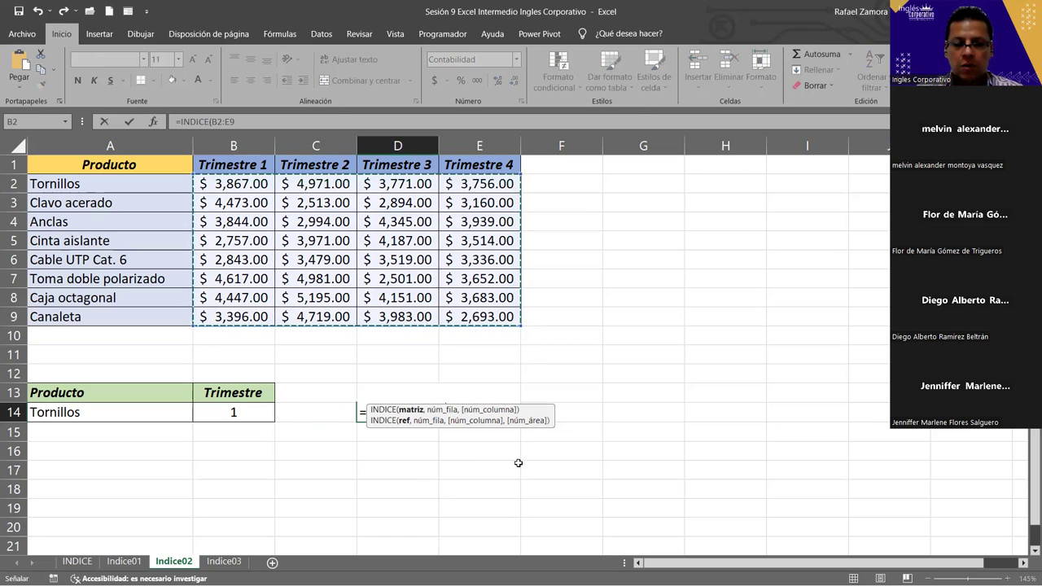
text(,)
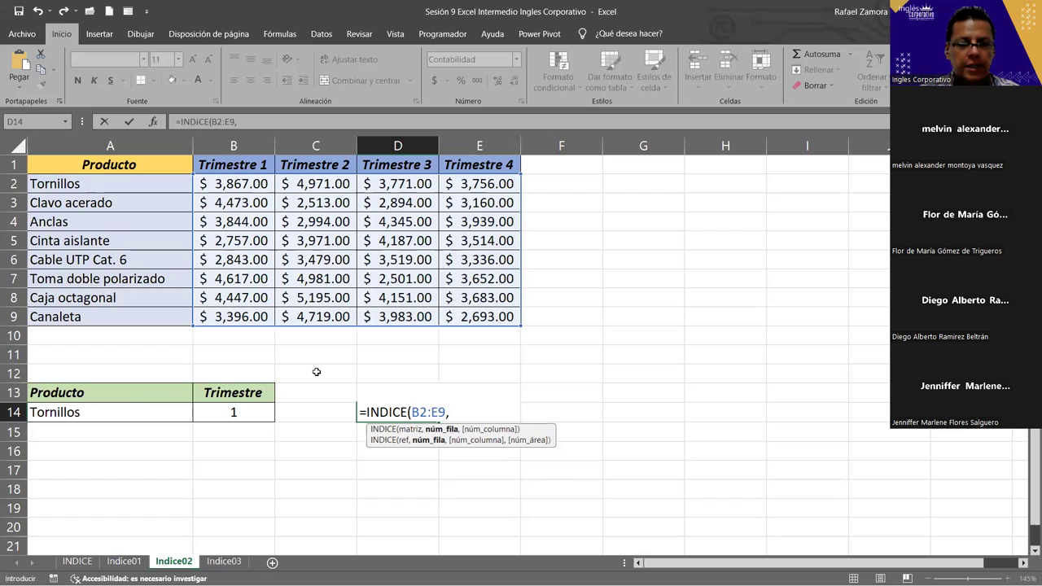
text(1)
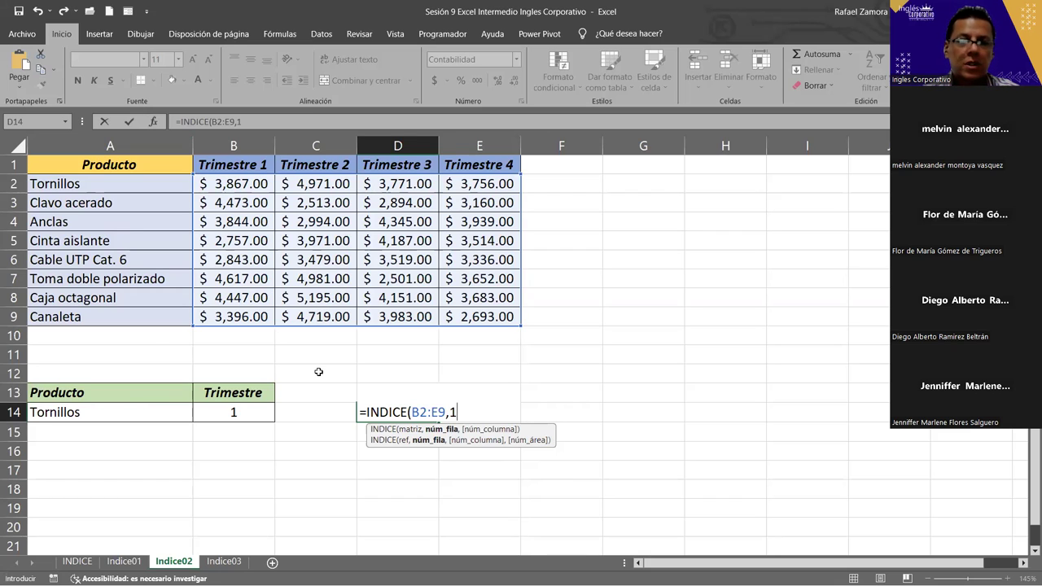
text(,)
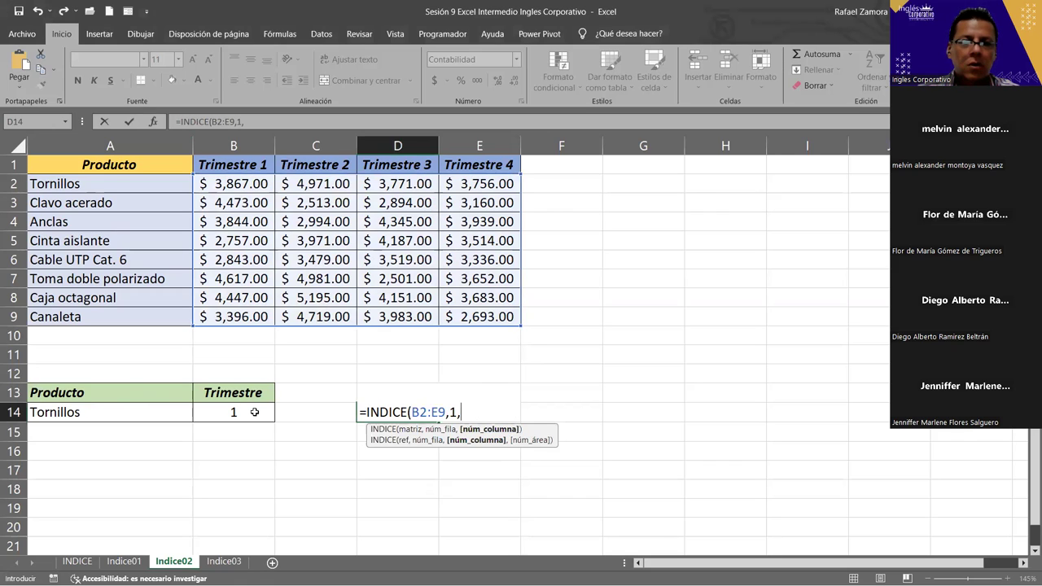
click(254, 412)
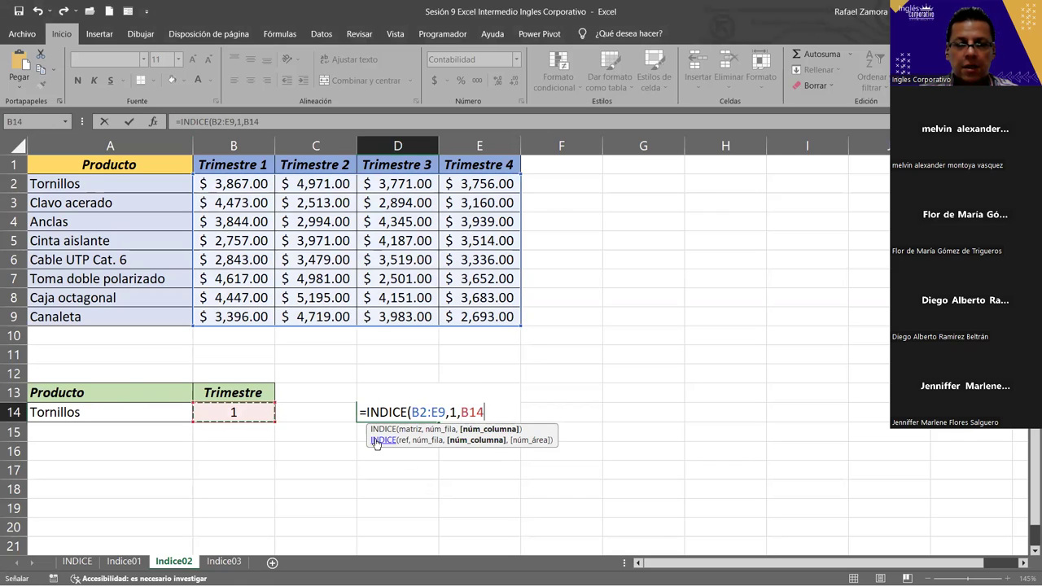
text(=)
key(BackSpace)
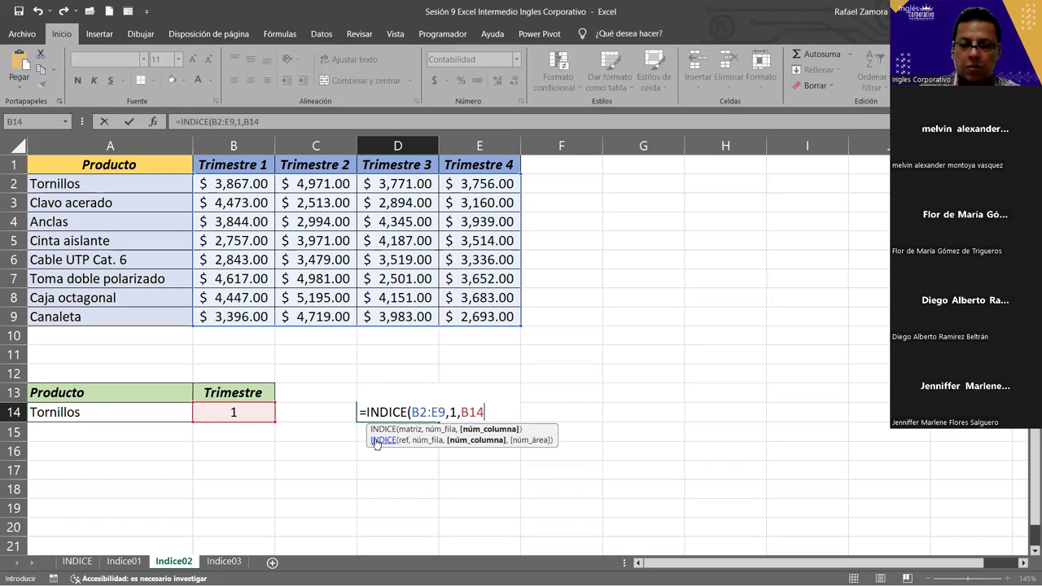
text())
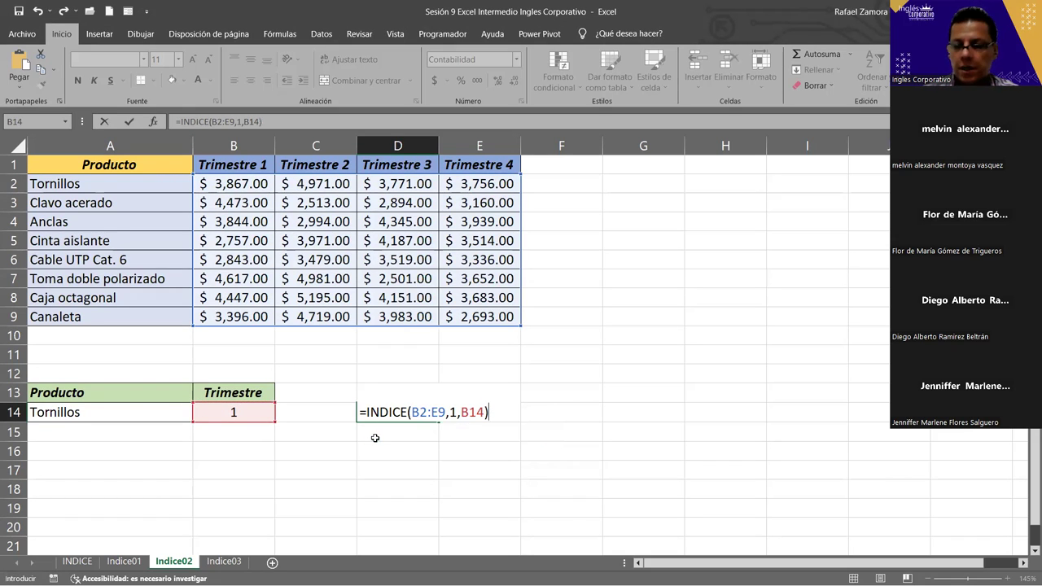
key(Return)
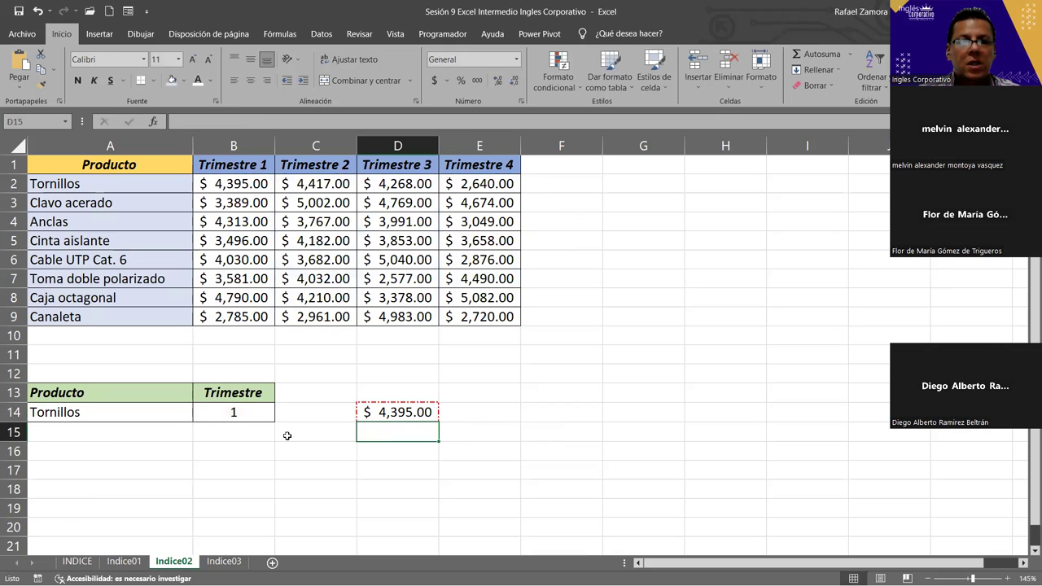
Step: Check B2's ALEATORIO.ENTRE formula, then recalculate with F9 so D14 shows $4,970.00
click(229, 183)
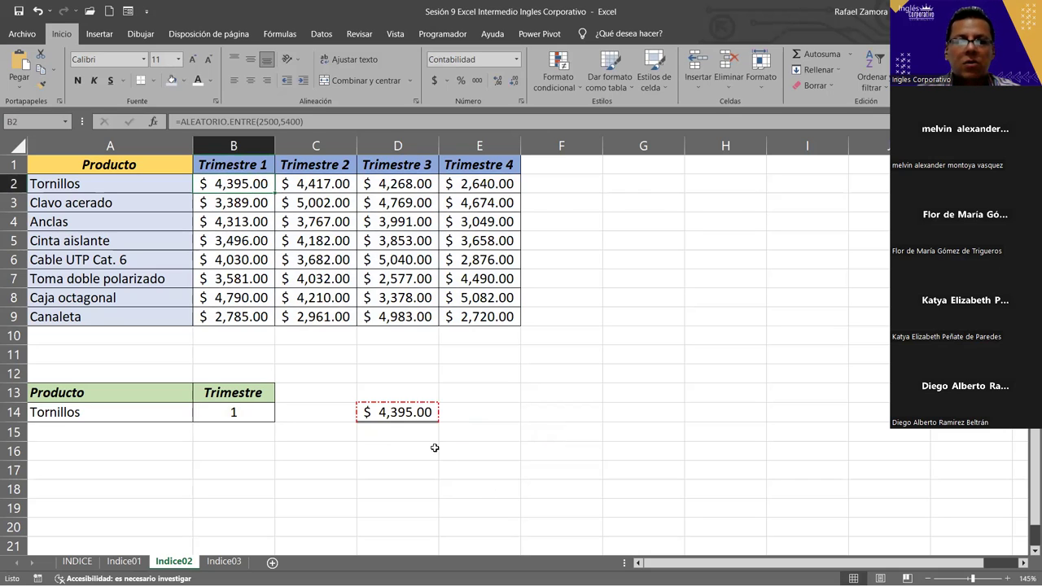
click(467, 366)
key(F9)
key(F9)
key(F9)
key(F9)
key(F9)
key(F9)
key(F9)
key(F9)
key(F9)
key(F9)
key(F9)
key(F9)
key(F9)
key(F9)
key(F9)
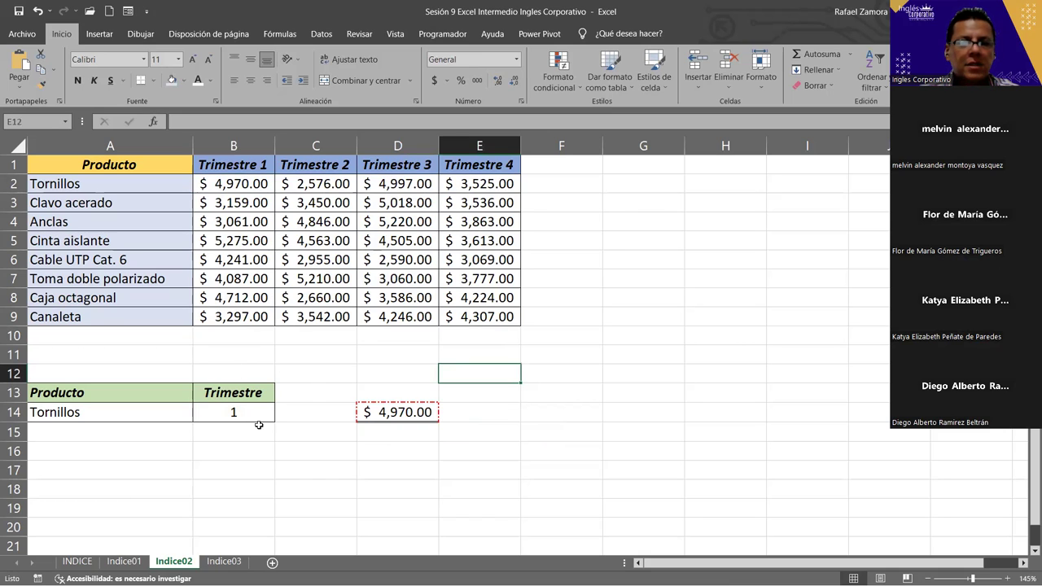
Step: Enter 3 as the quarter in B14 so D14 returns $3,703.00
click(241, 413)
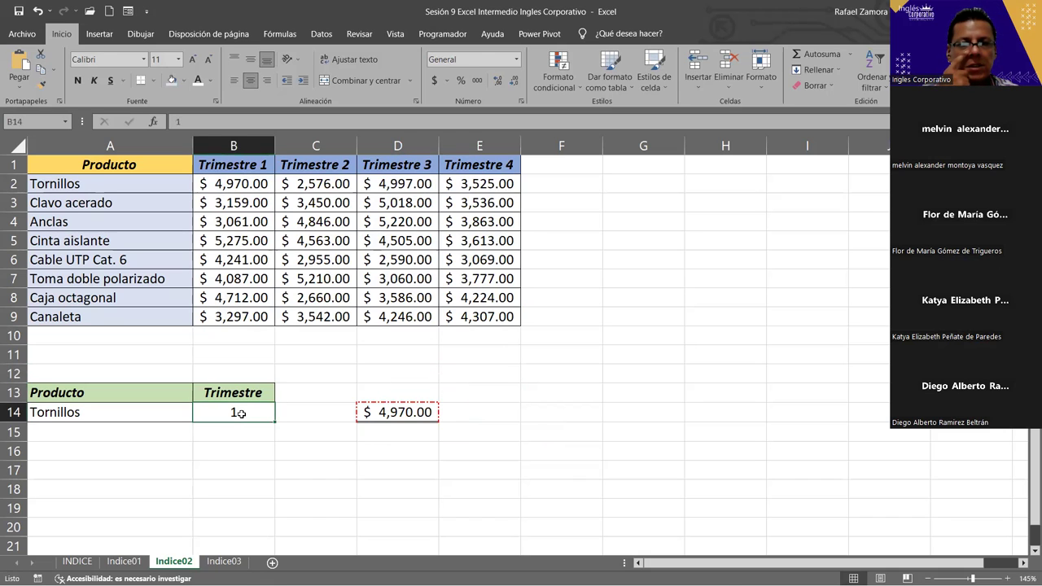
text(3)
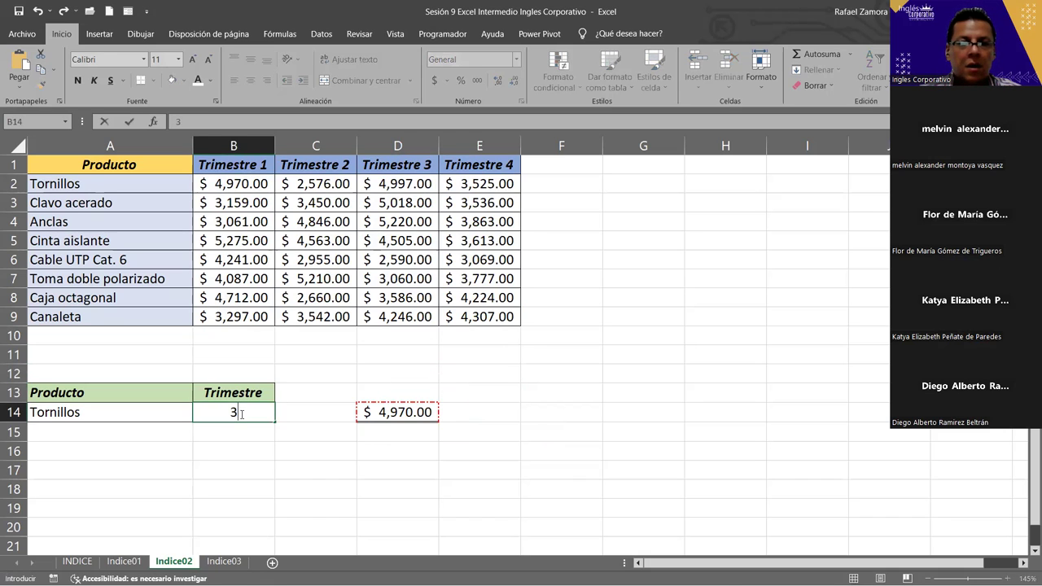
key(Return)
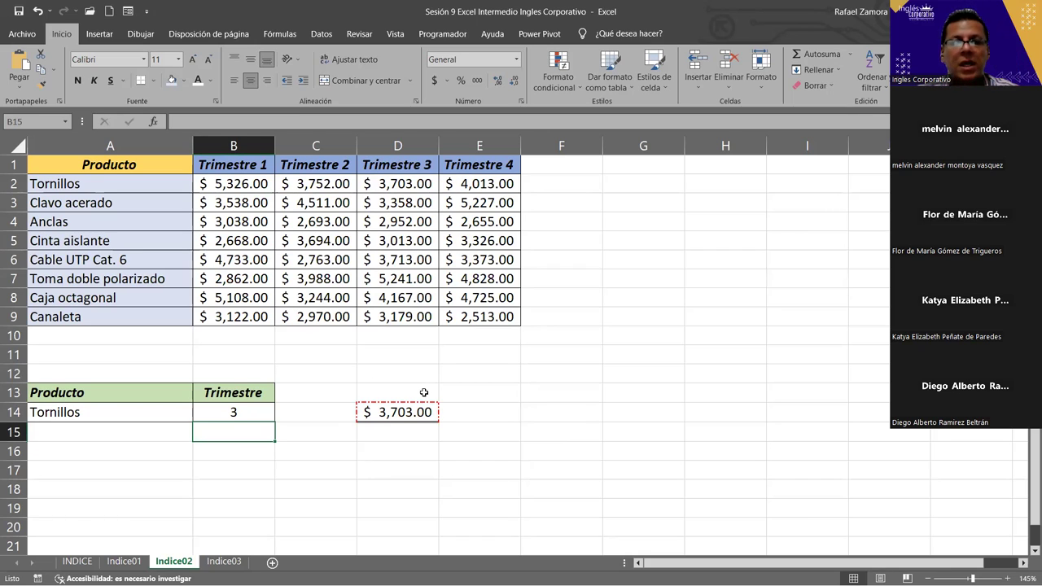
click(228, 409)
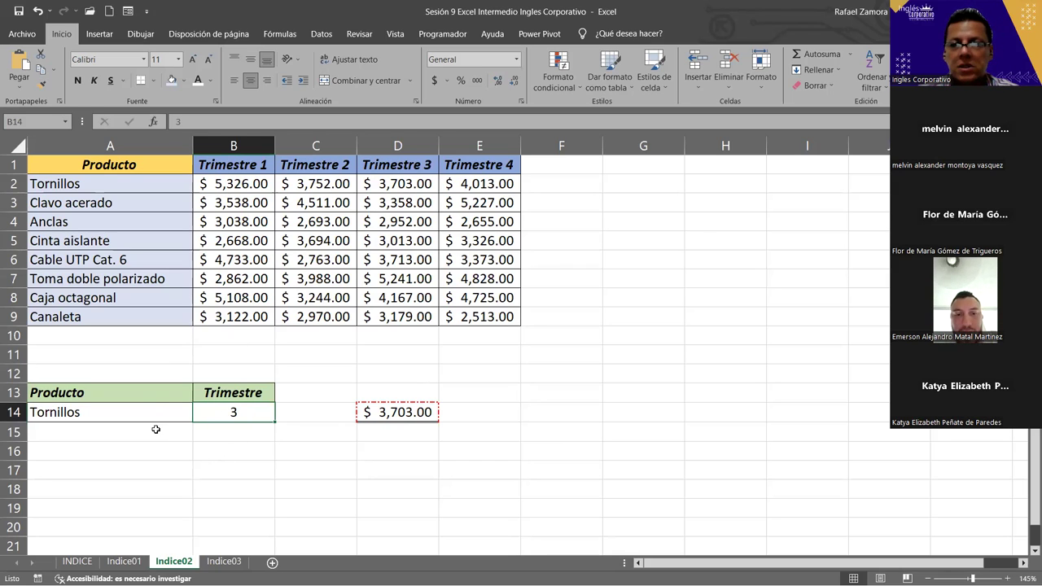
click(177, 415)
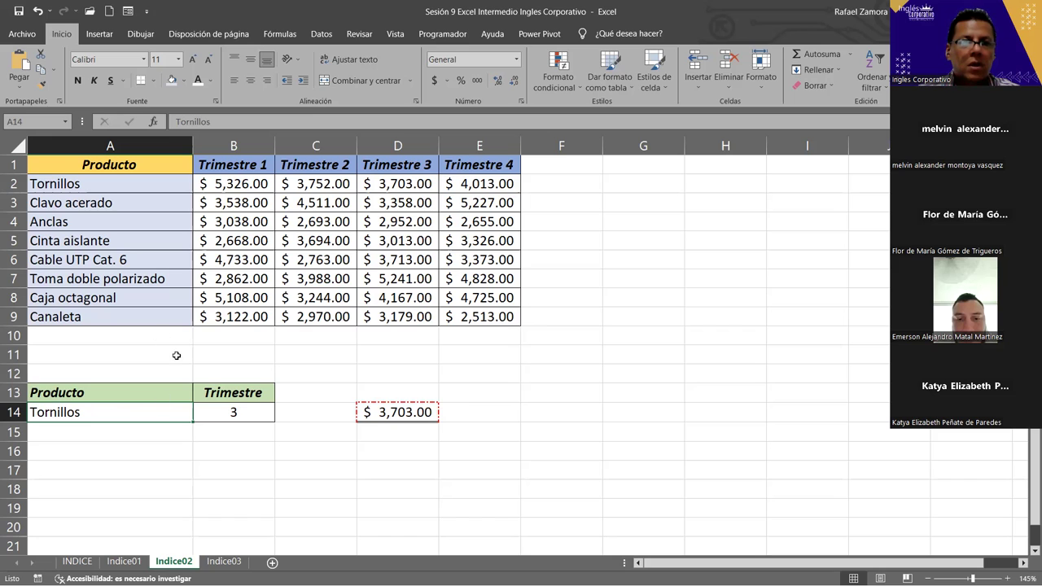
Step: Enter Anclas in A14 and change D14's row argument from 1 to 3, giving $4,278.00
text(Anclas)
key(Return)
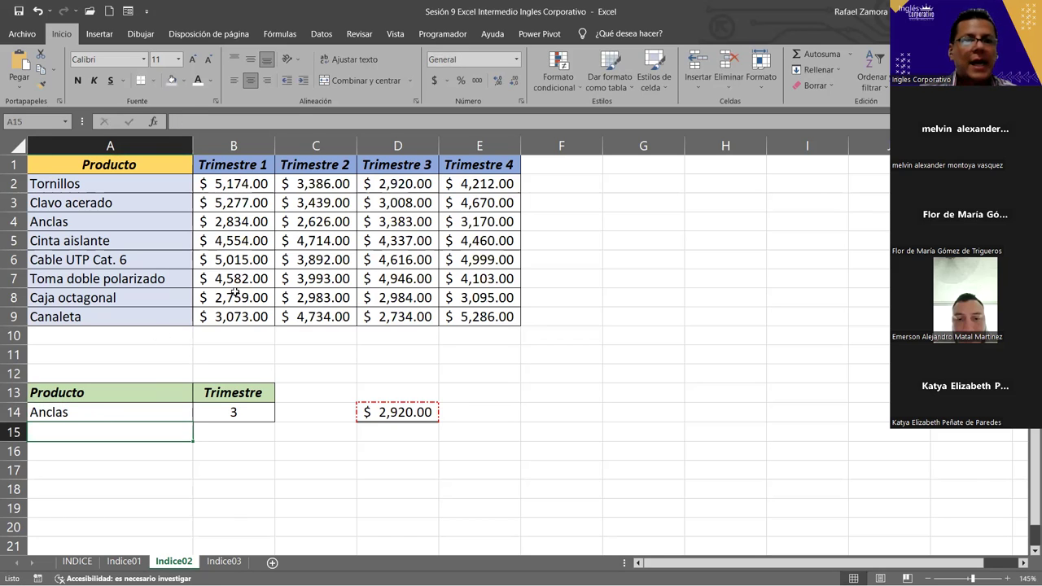
double_click(405, 413)
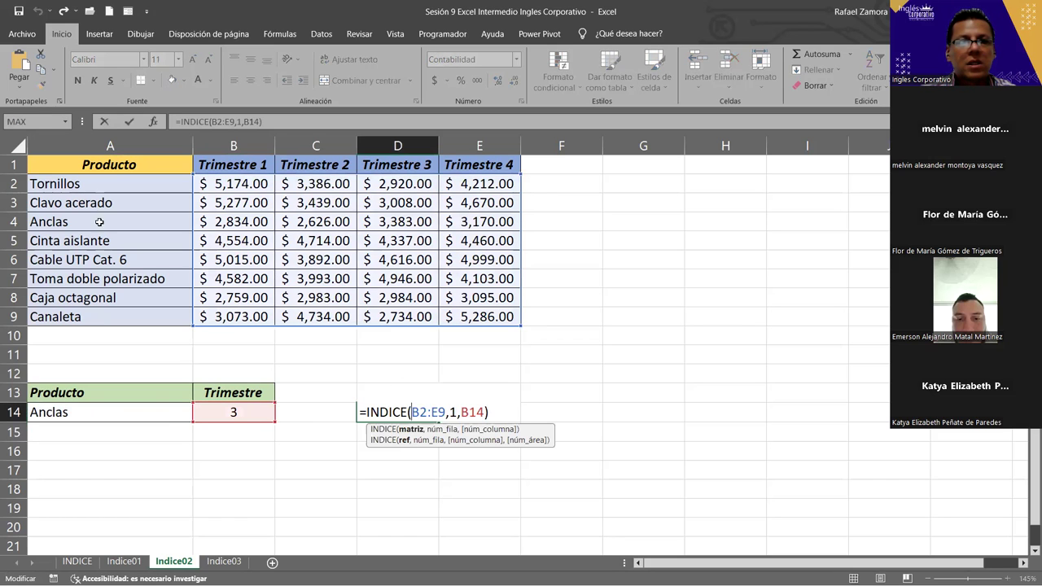
double_click(453, 411)
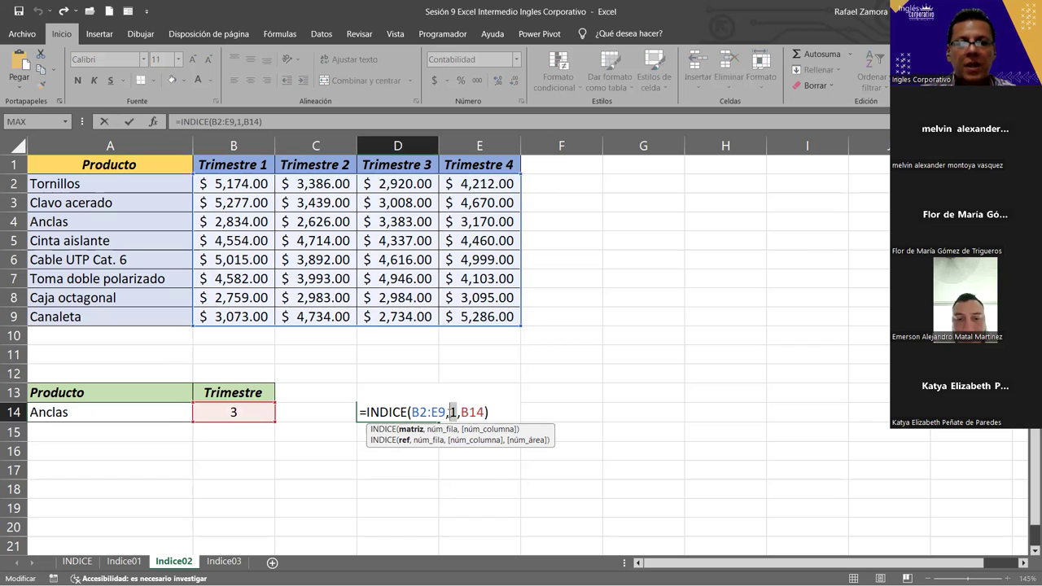
text(3)
key(Return)
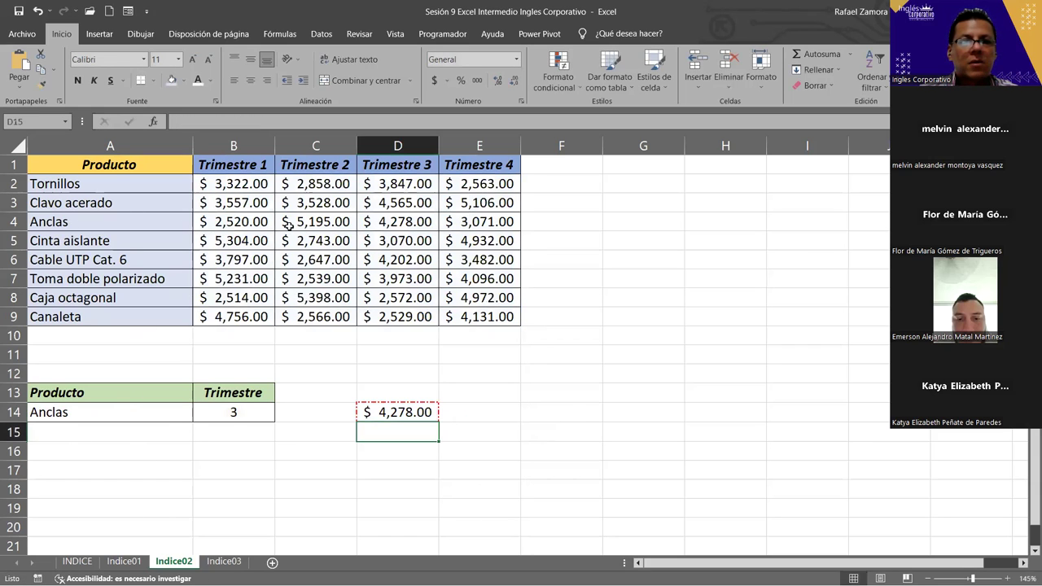
click(408, 221)
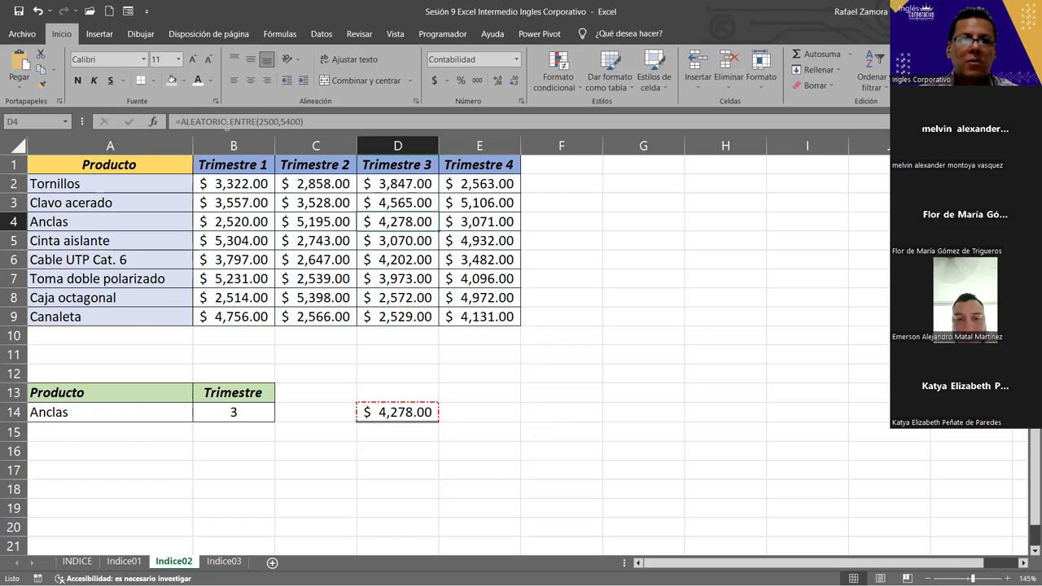
Step: Fill D4 light orange, then recalculate the random figures with F9
click(185, 80)
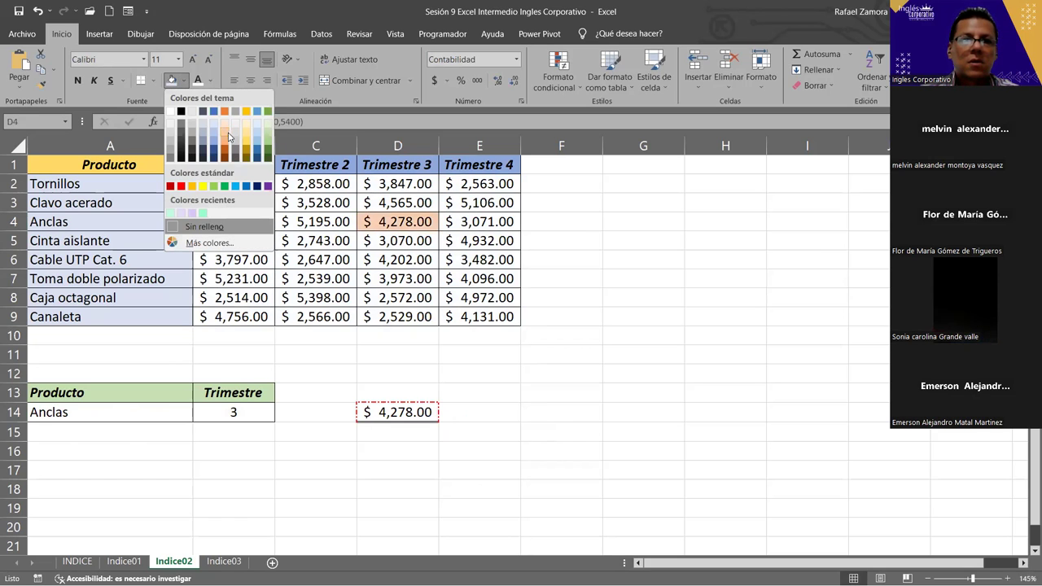
click(227, 136)
click(549, 405)
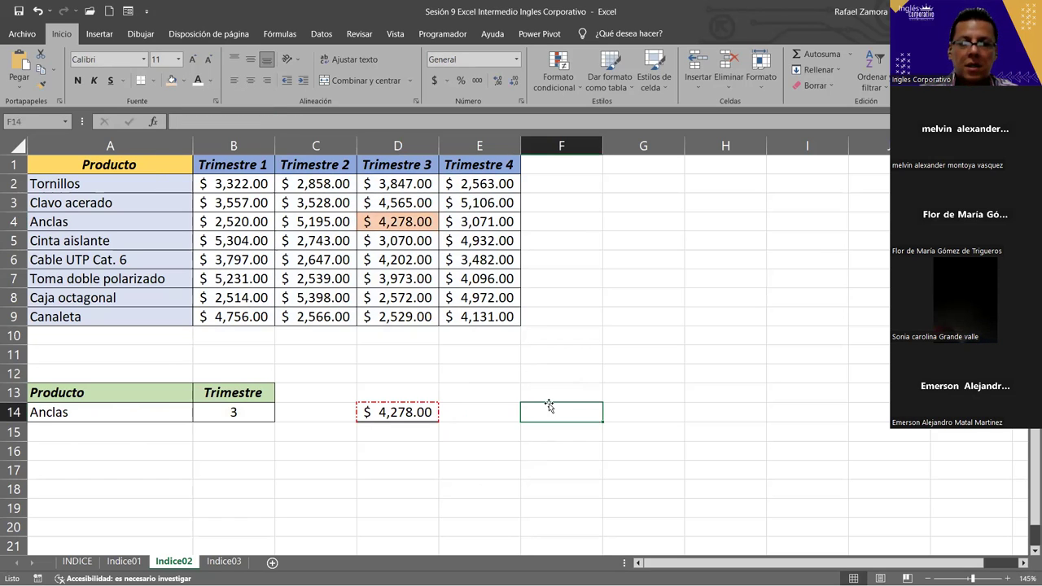
key(F9)
key(F9)
key(F9)
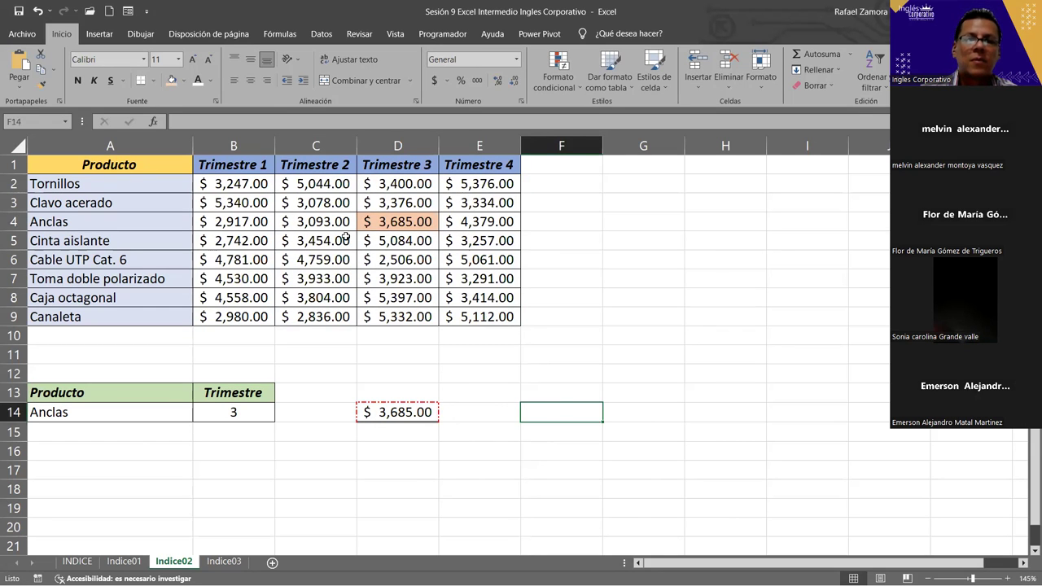
click(407, 200)
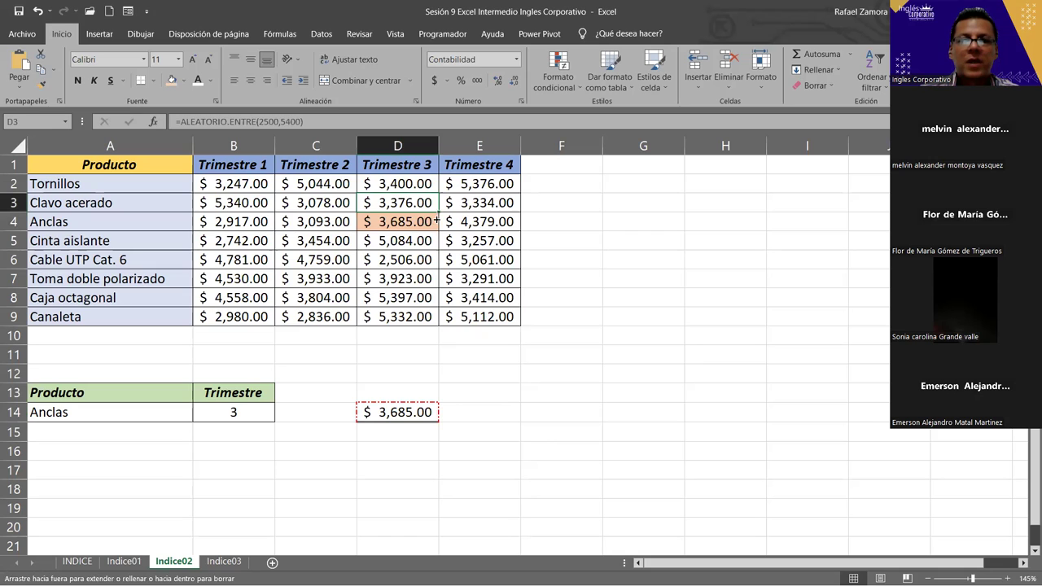
Step: Fill-drag D3 over D4 to remove its orange fill, then open the Indice03 sheet
drag(431, 215, 431, 230)
click(419, 280)
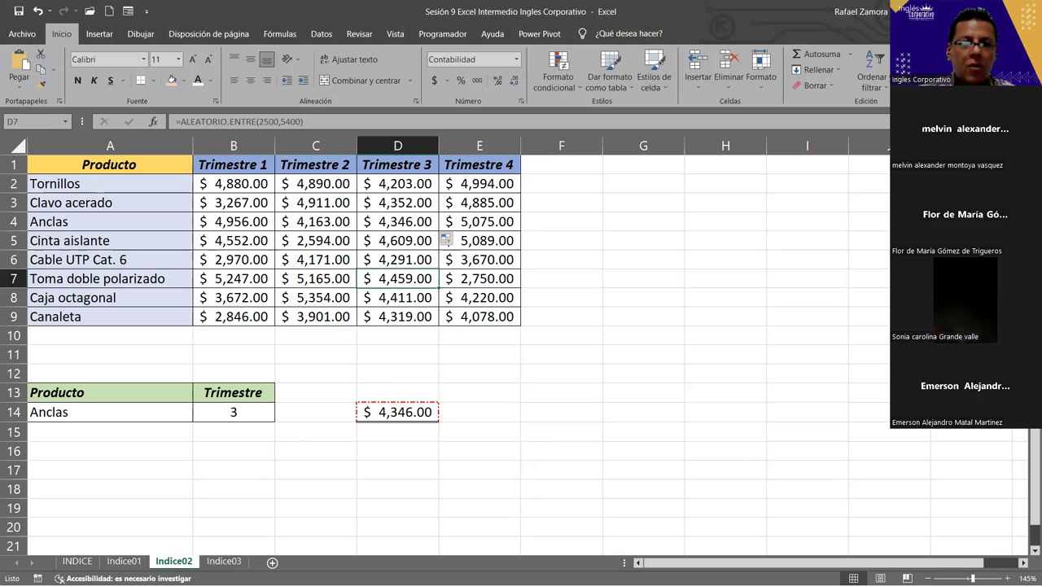
click(221, 562)
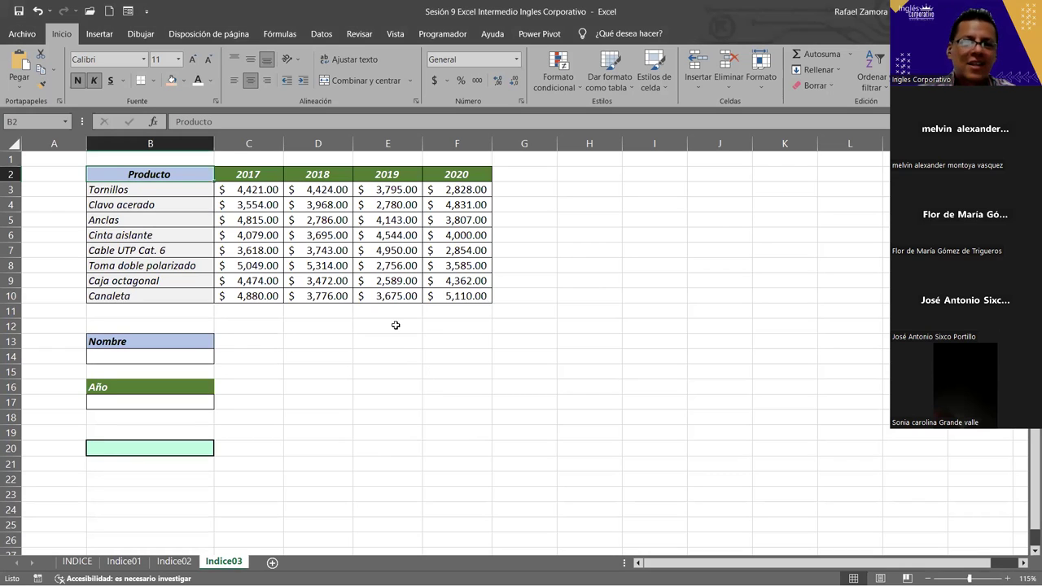
click(269, 371)
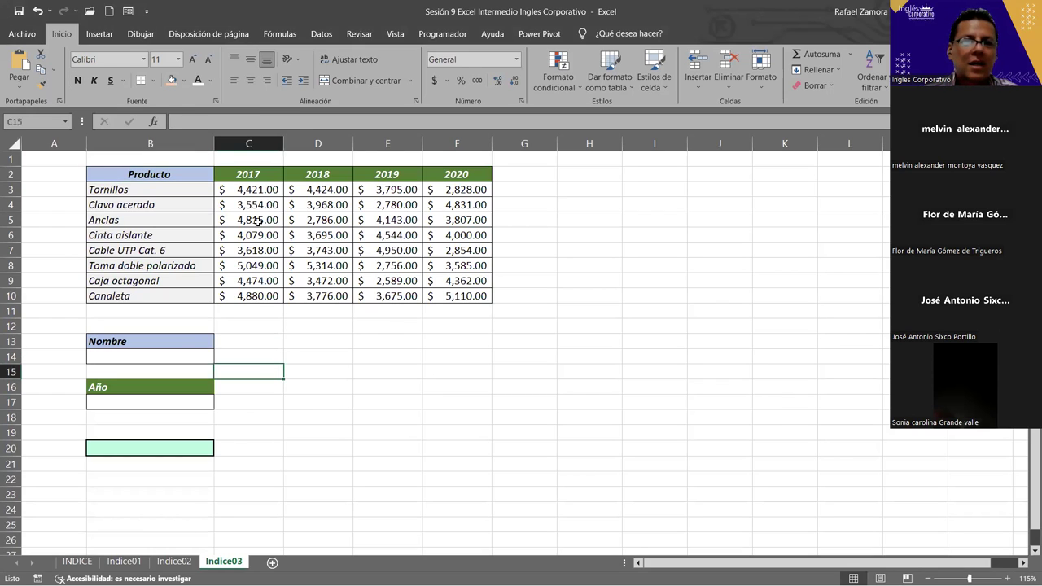
click(259, 186)
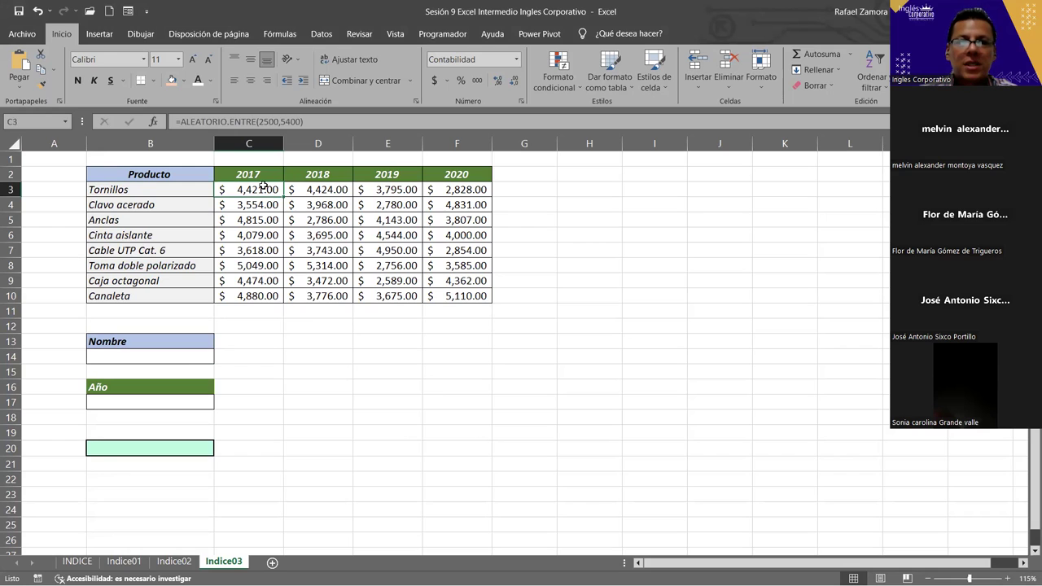
drag(262, 185, 440, 299)
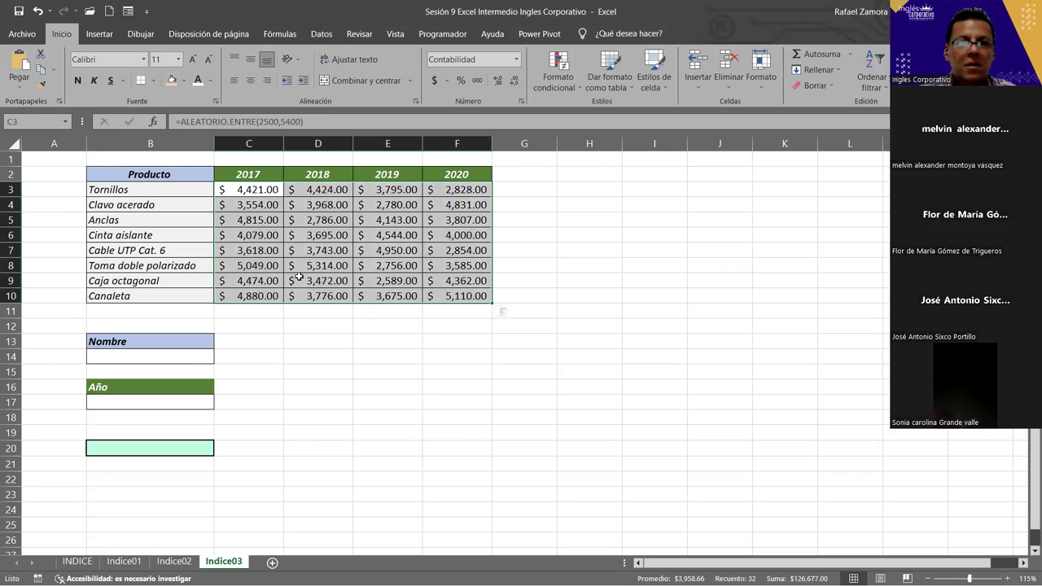
click(180, 367)
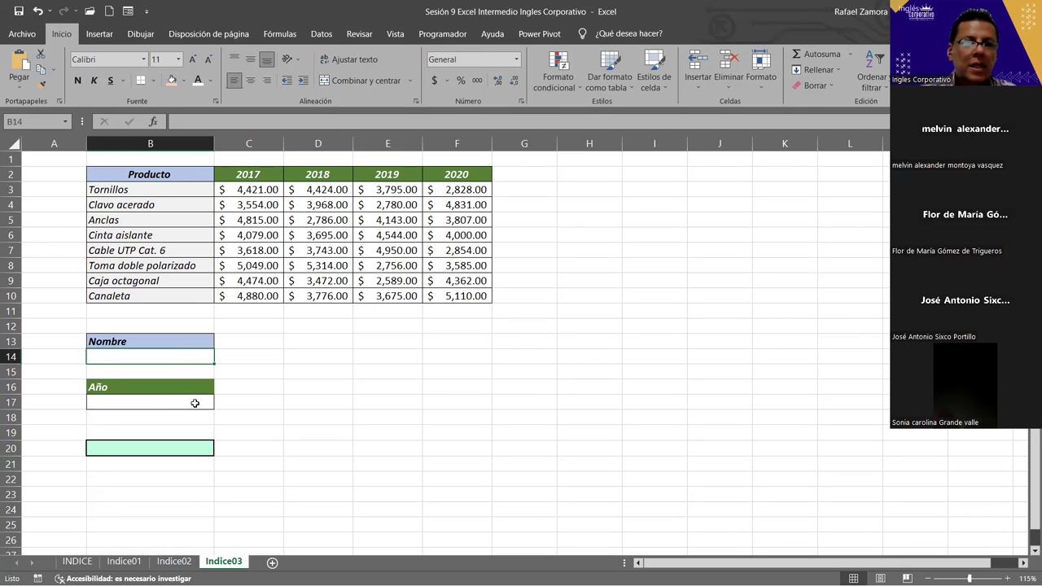
click(194, 403)
click(187, 448)
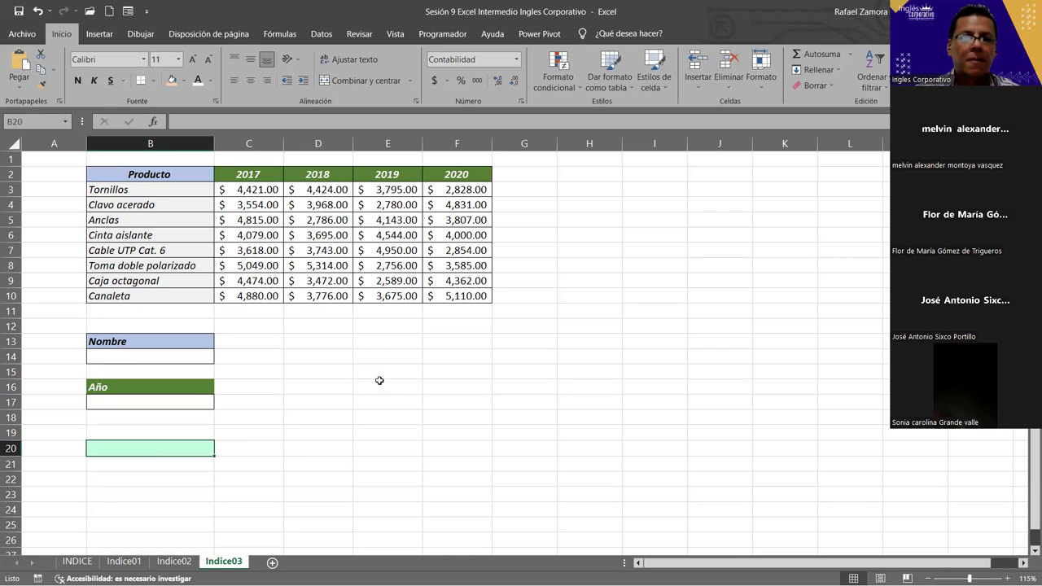
click(166, 359)
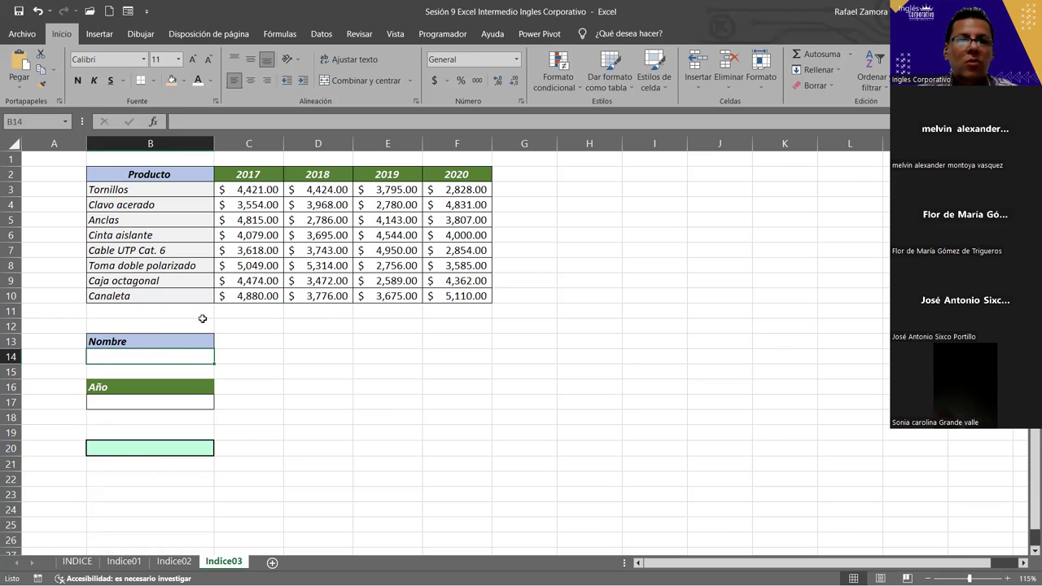
click(203, 403)
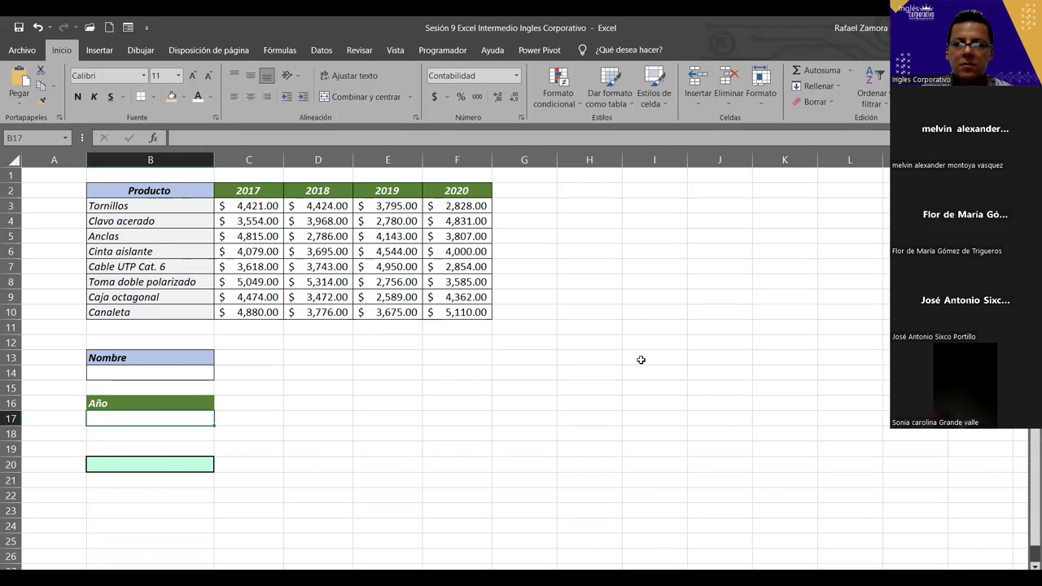
click(653, 341)
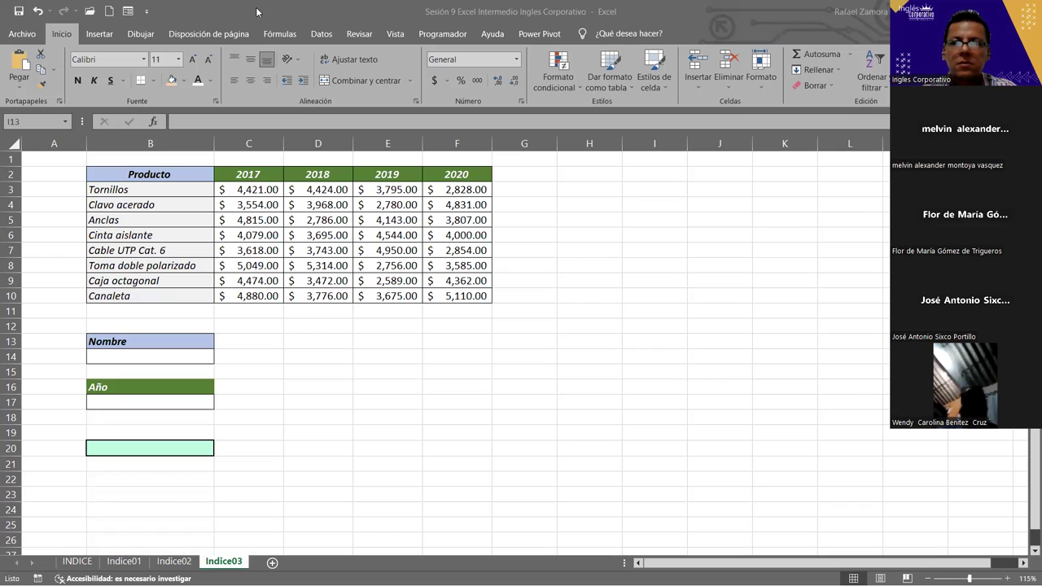
click(525, 275)
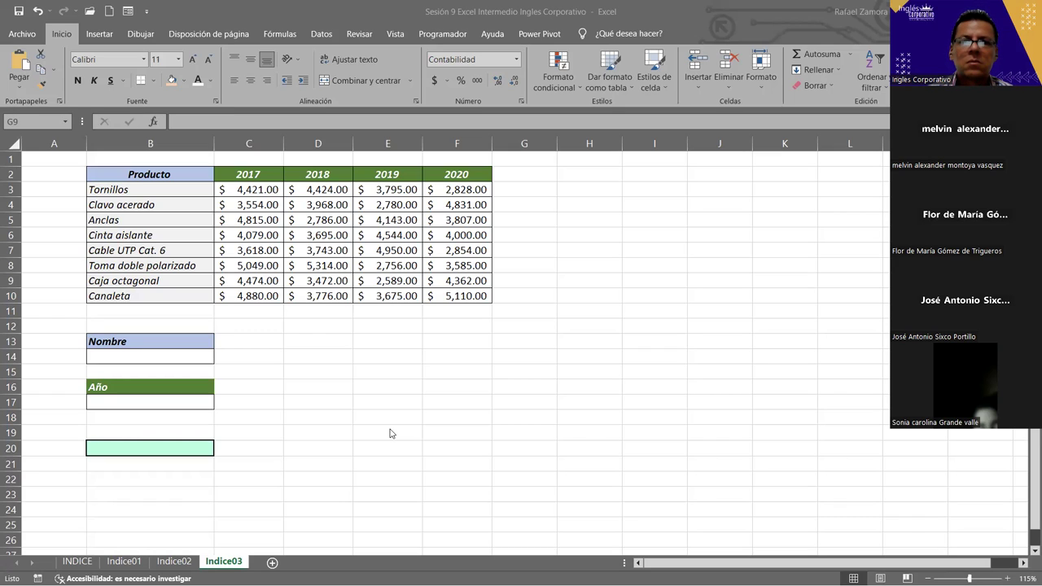
click(647, 383)
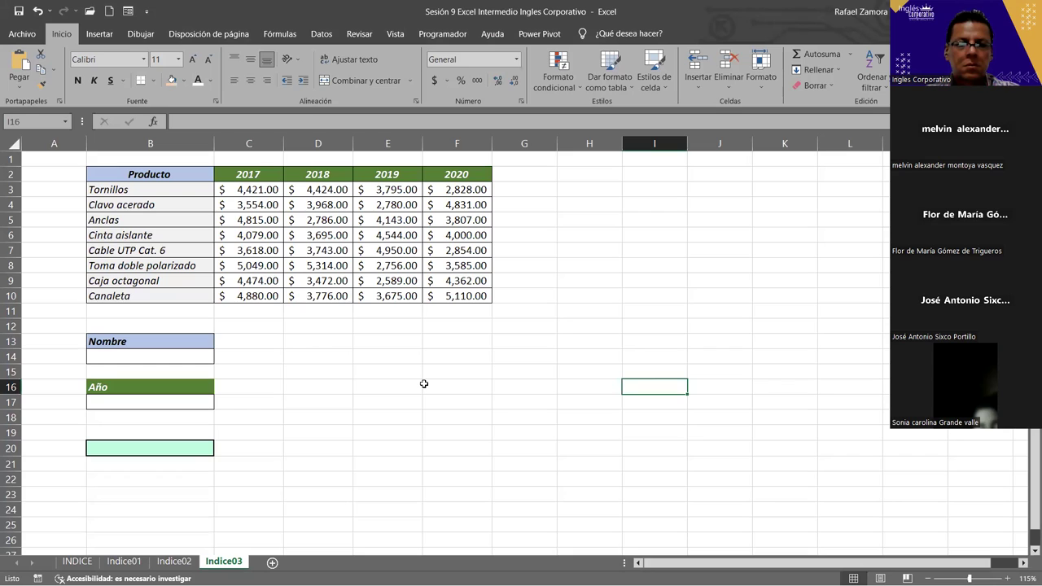
click(429, 383)
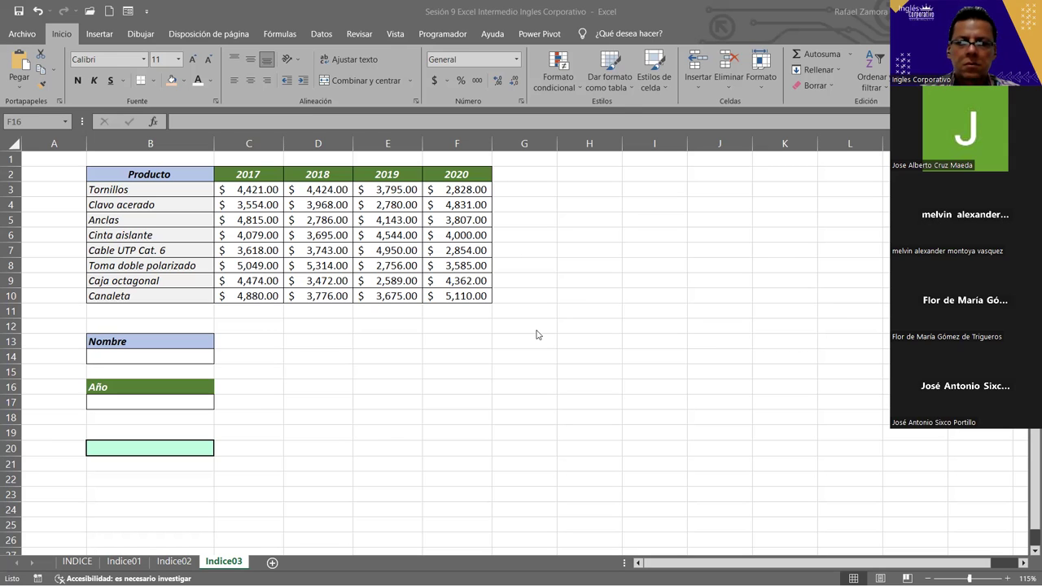
click(582, 418)
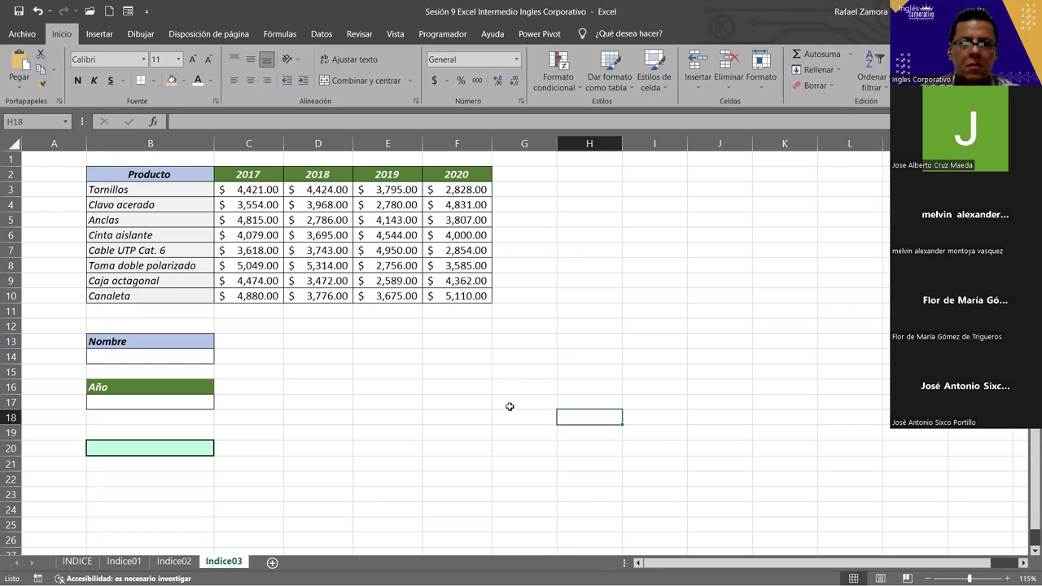
click(501, 363)
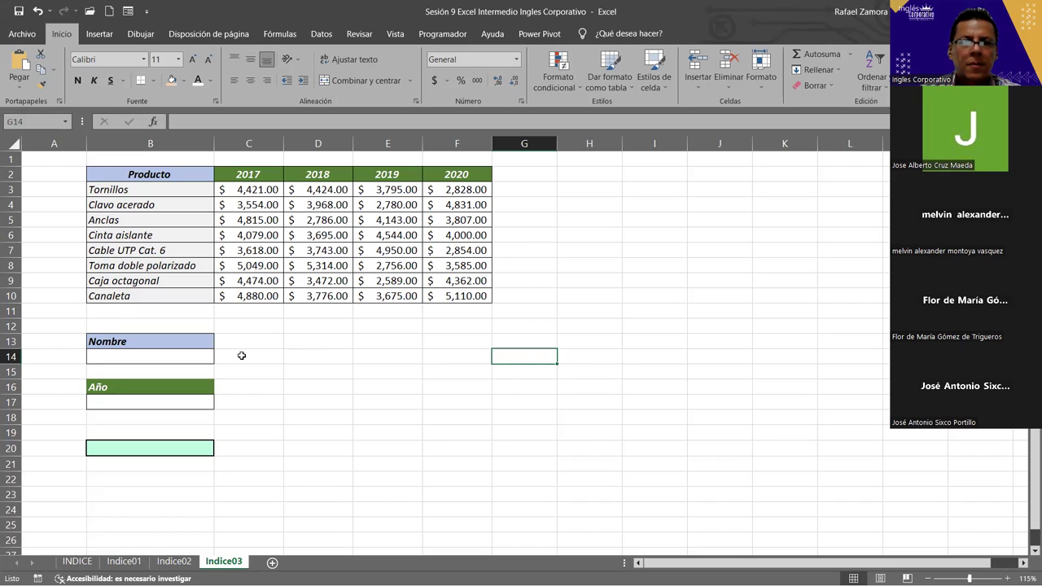
click(561, 407)
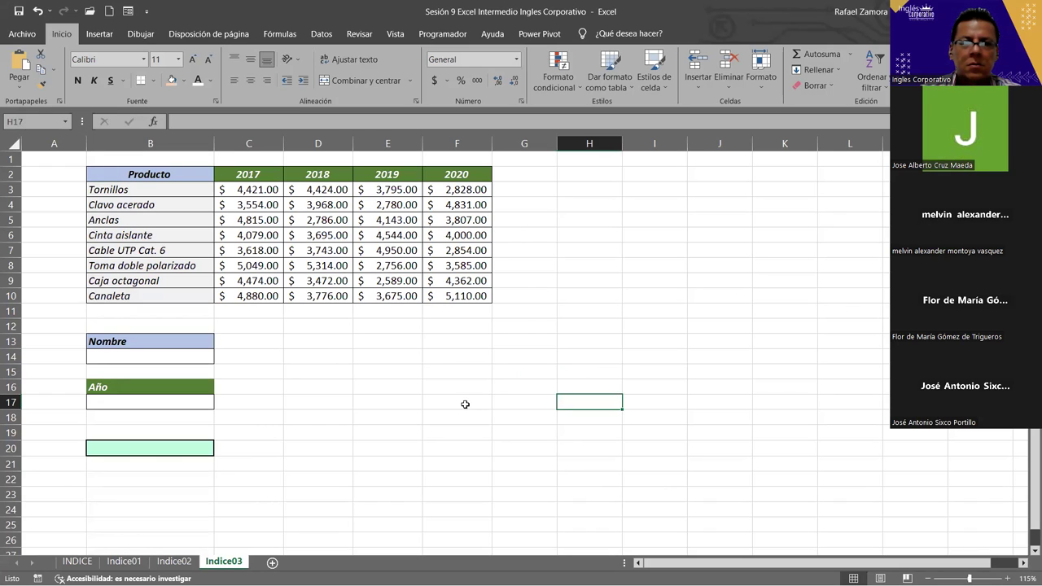
click(482, 378)
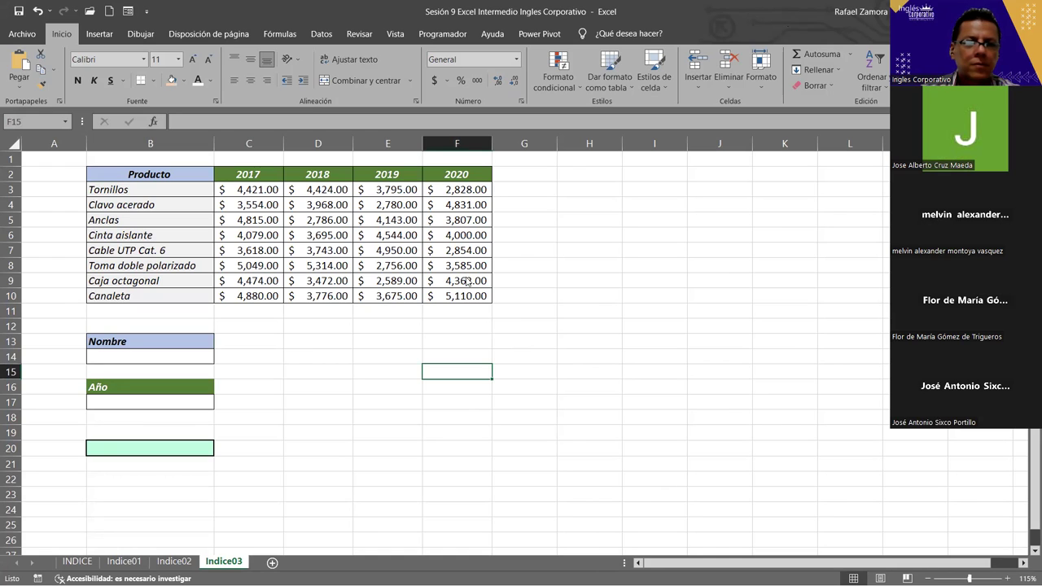
click(177, 365)
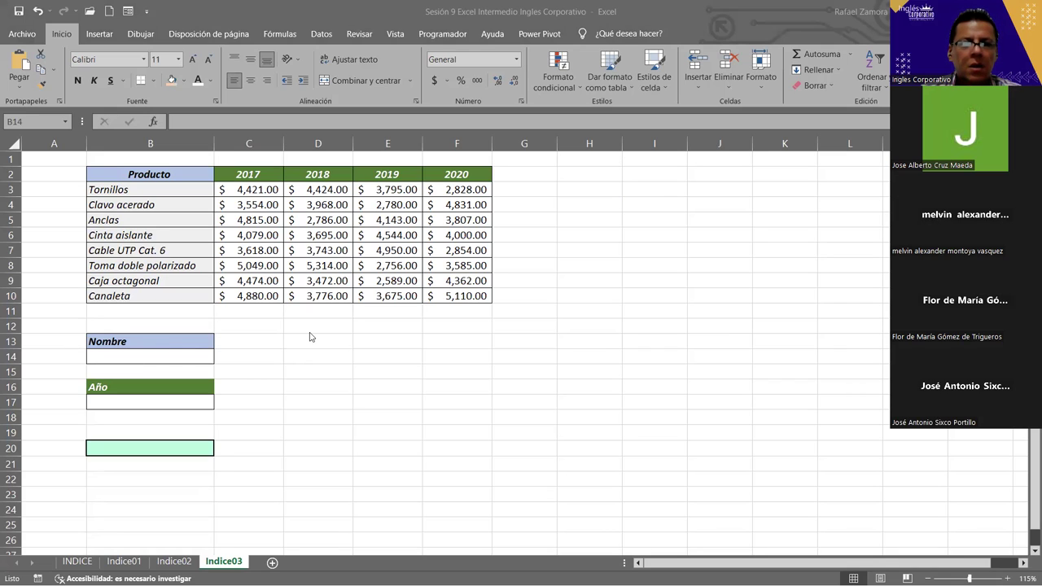
click(156, 358)
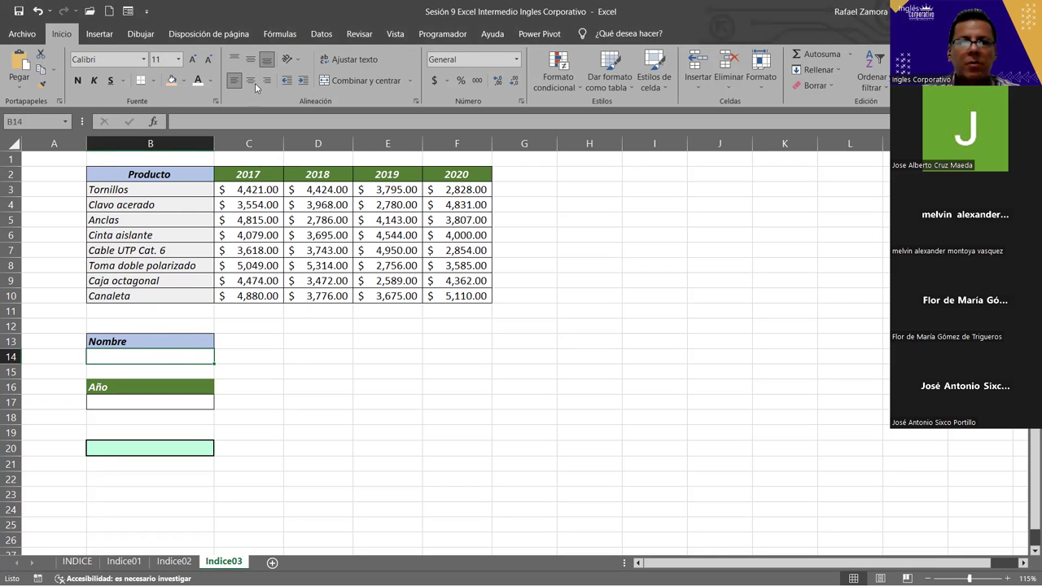
Step: Add list data validation to B14 with the product names $B$3:$B$10 as source
click(320, 35)
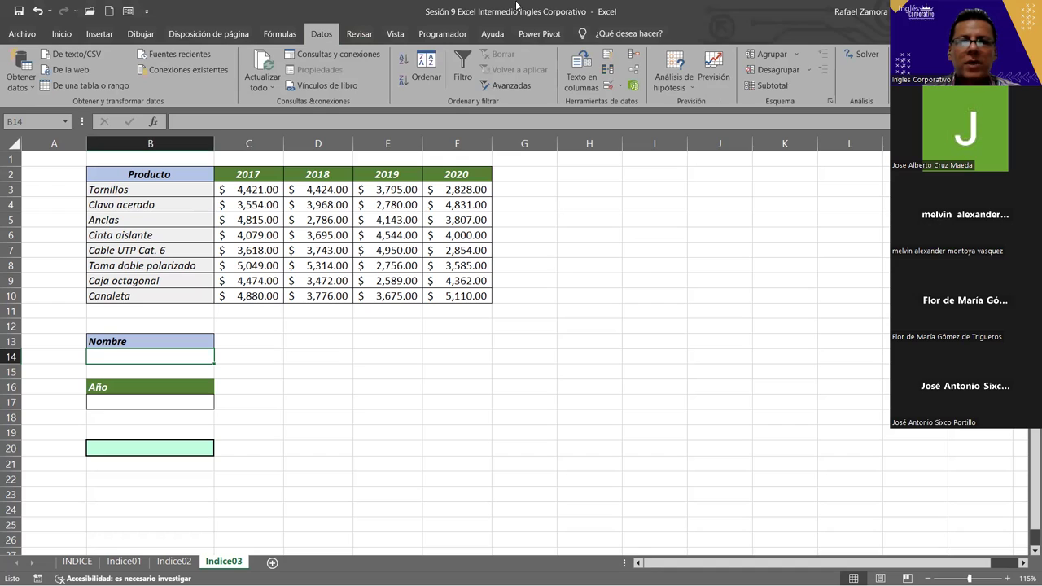
click(606, 84)
click(452, 129)
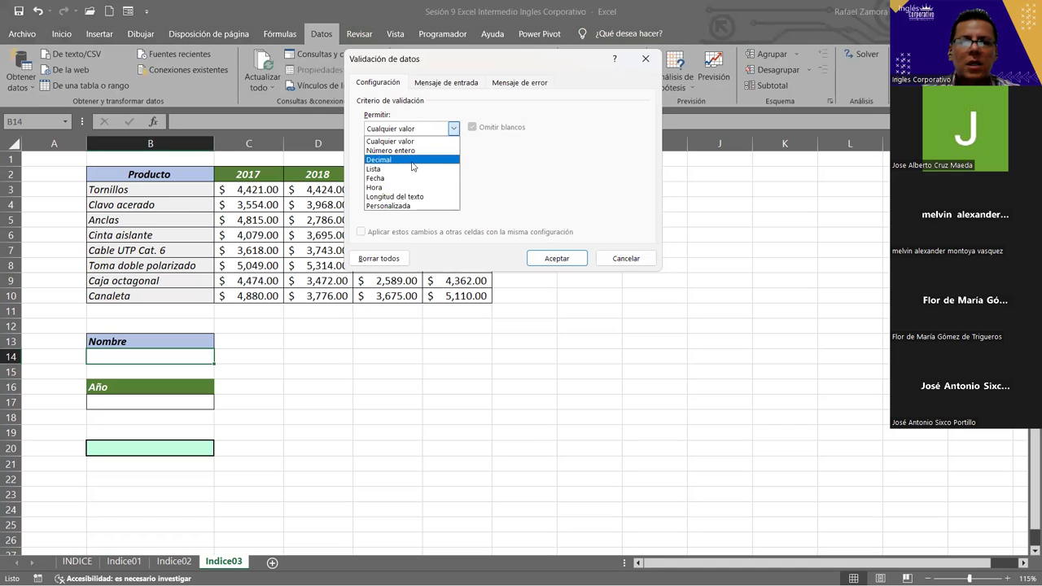
click(408, 169)
click(494, 186)
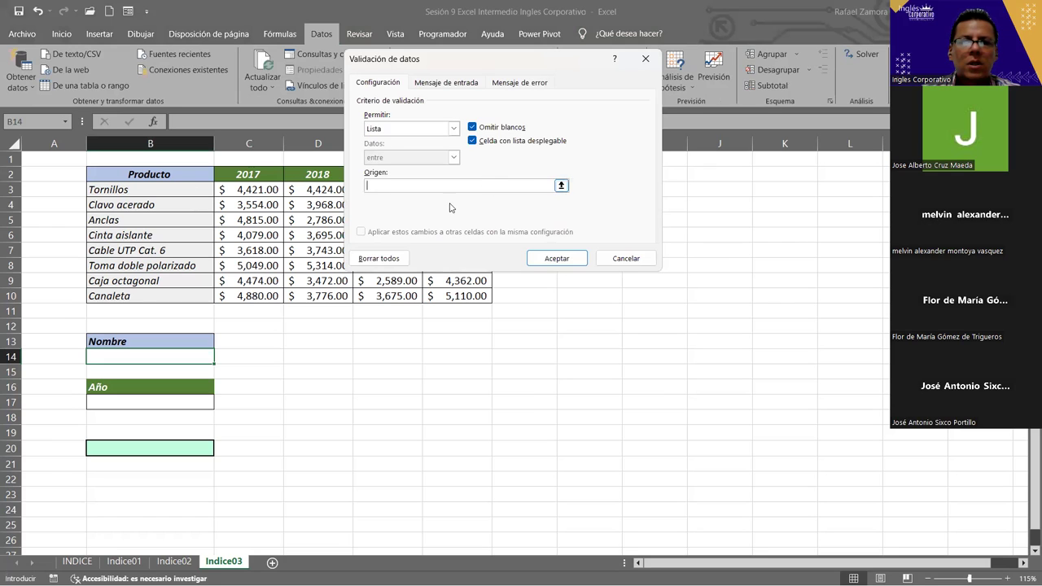
click(144, 188)
drag(143, 206, 147, 294)
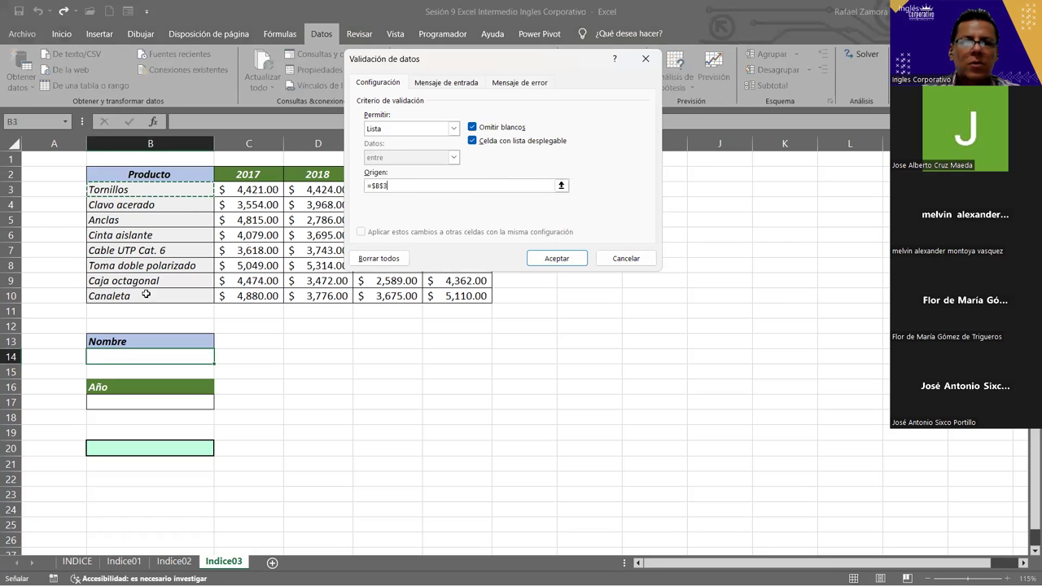
click(559, 259)
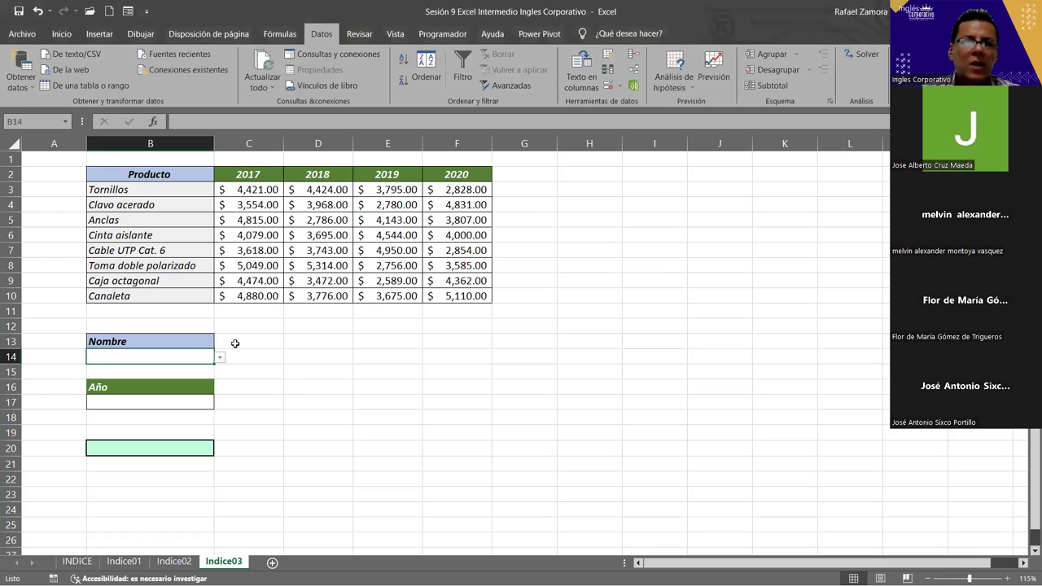
Step: Pick Cable UTP Cat. 6 from B14's dropdown
click(219, 358)
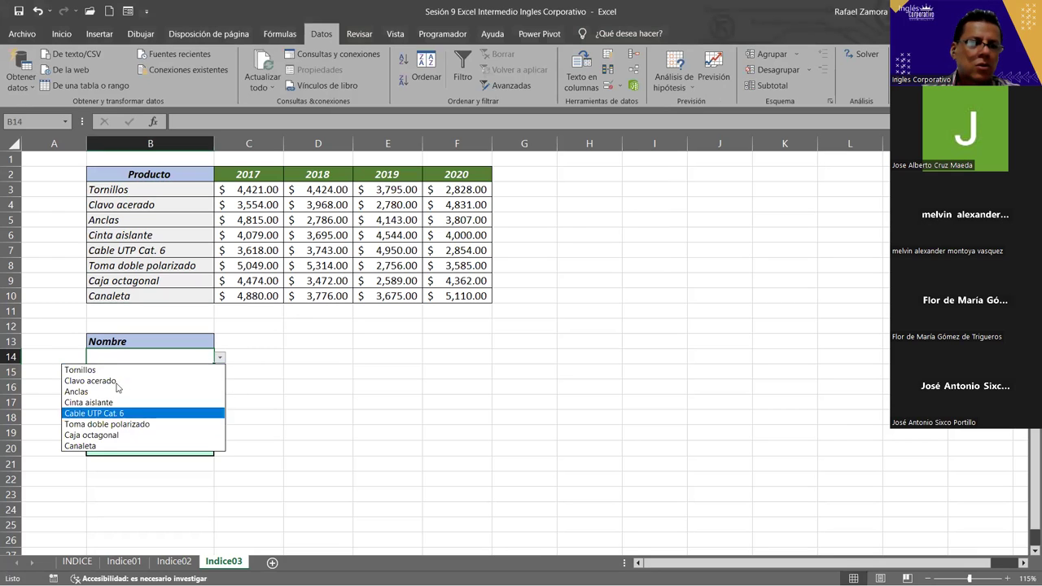
click(161, 412)
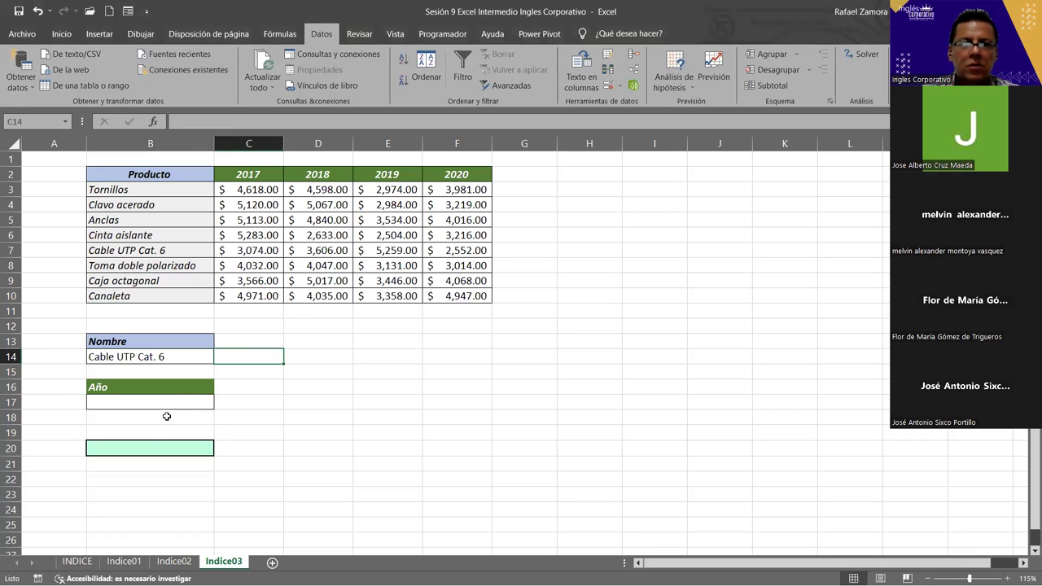
click(164, 399)
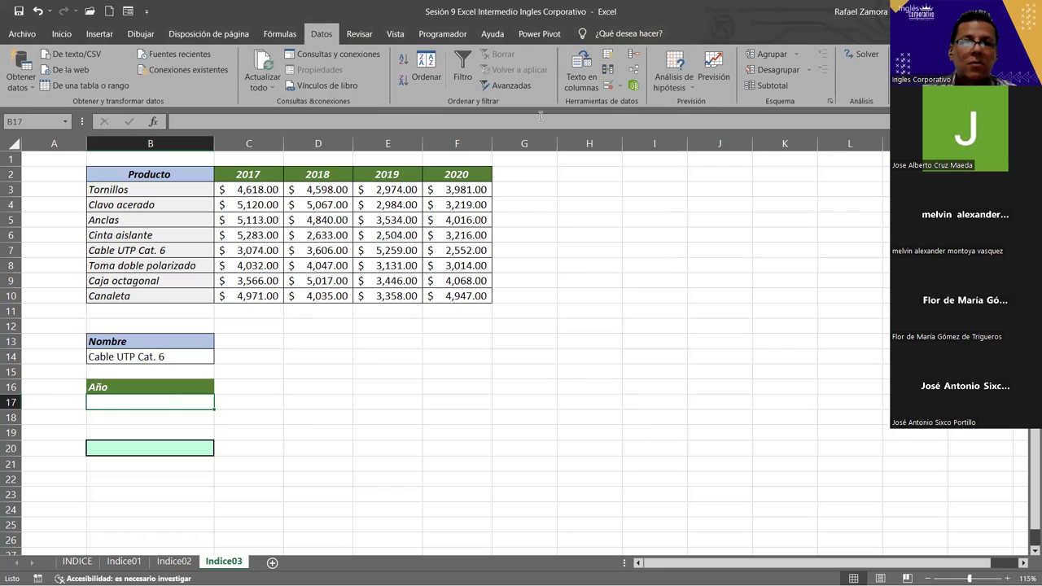
Step: Add list data validation to B17 using the year headers C2:F2 as source
click(606, 87)
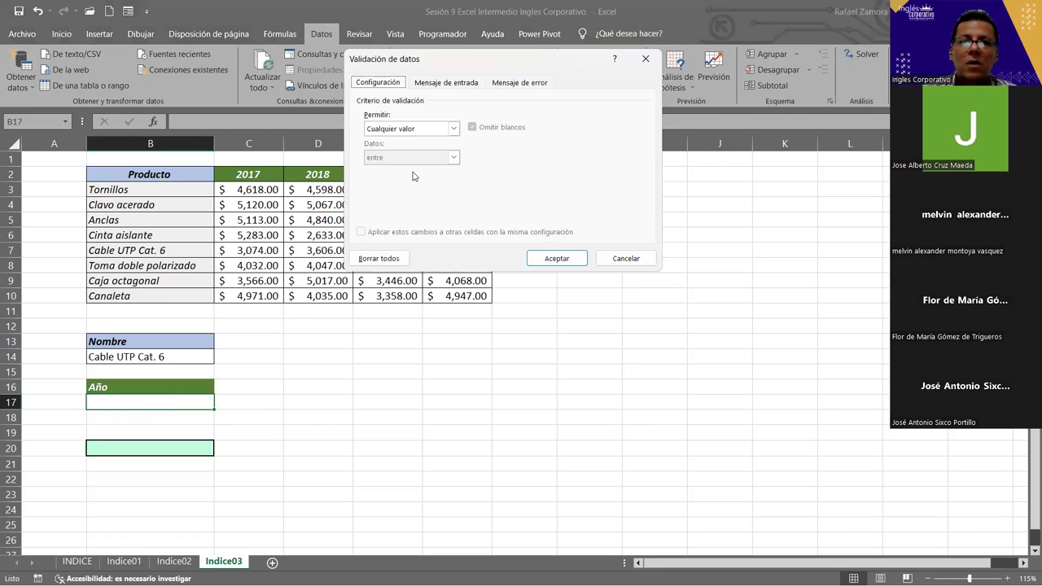
click(415, 130)
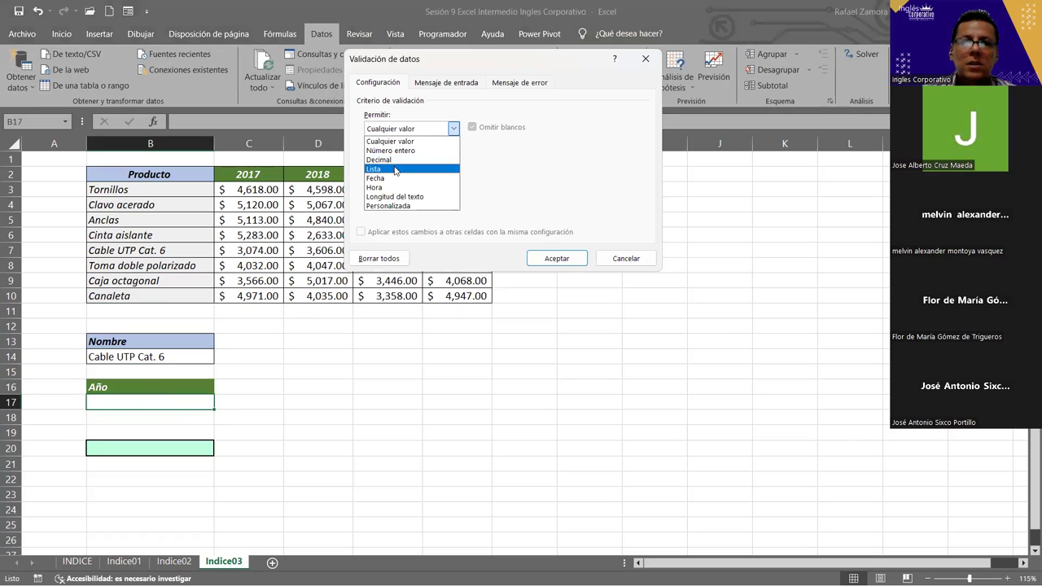
click(396, 170)
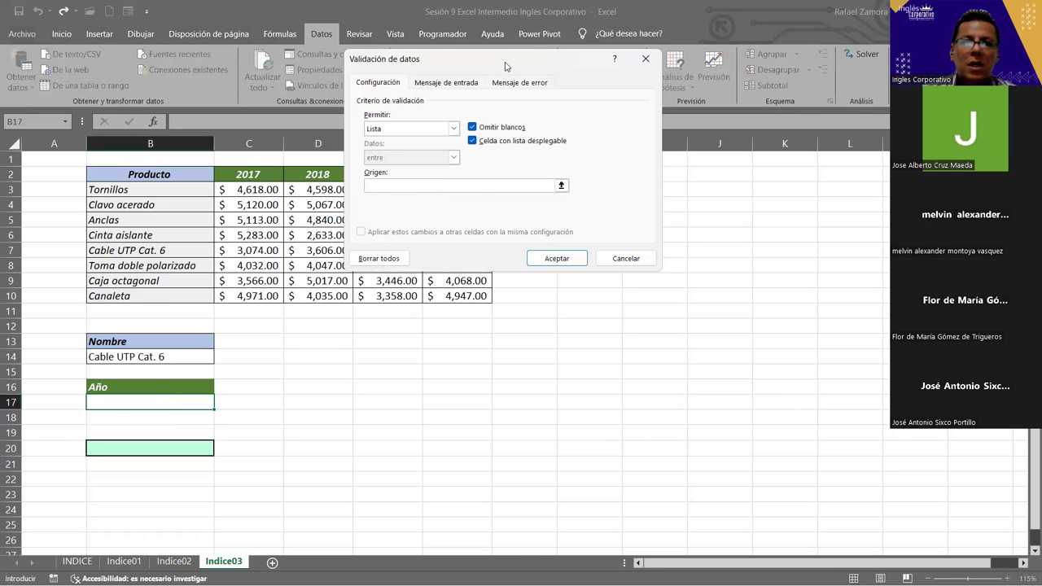
drag(504, 65, 655, 223)
click(248, 174)
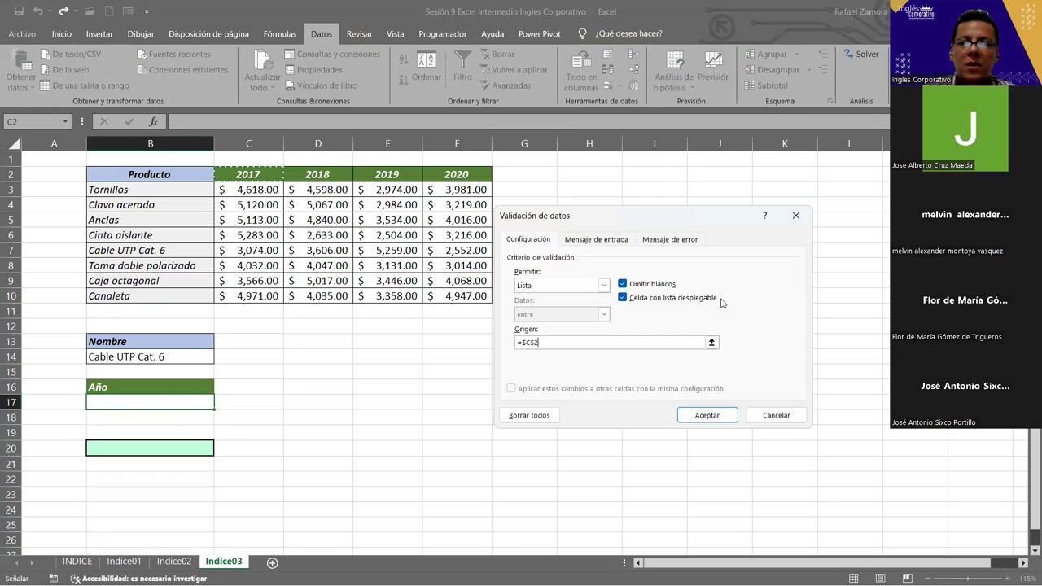
click(707, 415)
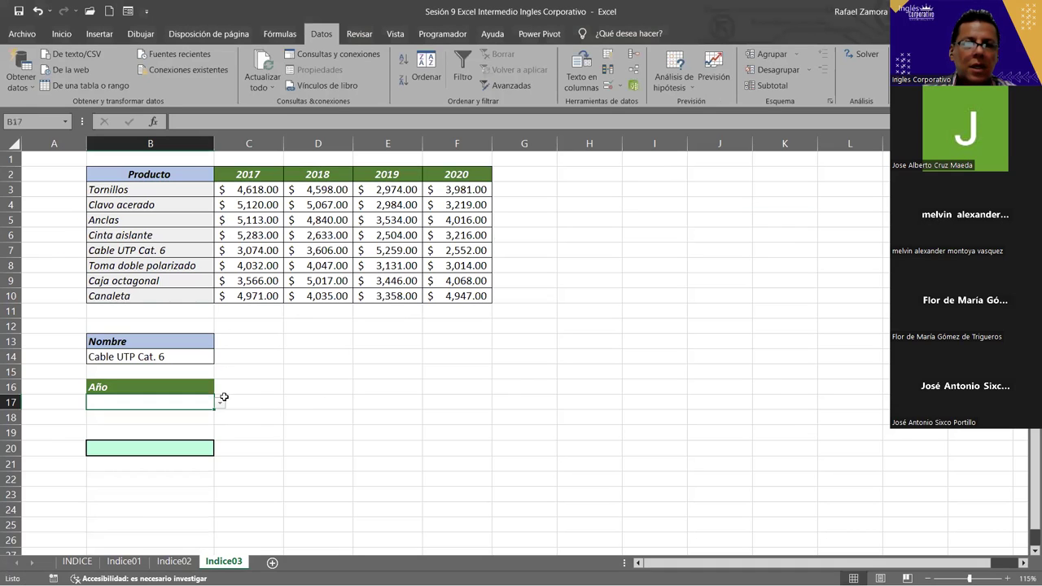
Step: Choose 2018 from B17's year dropdown
click(220, 402)
key(Escape)
click(219, 403)
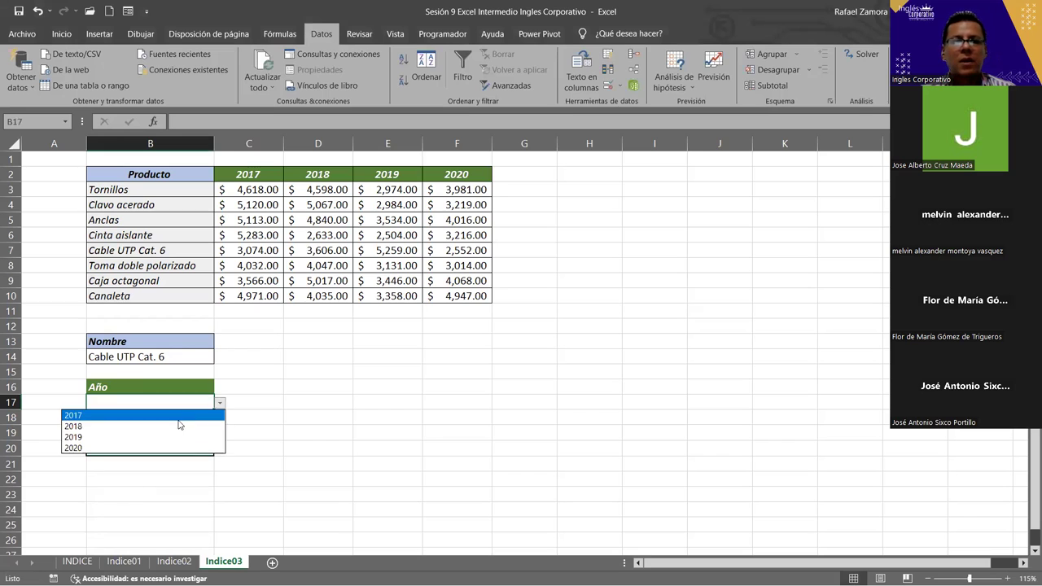
click(180, 425)
click(368, 355)
click(192, 405)
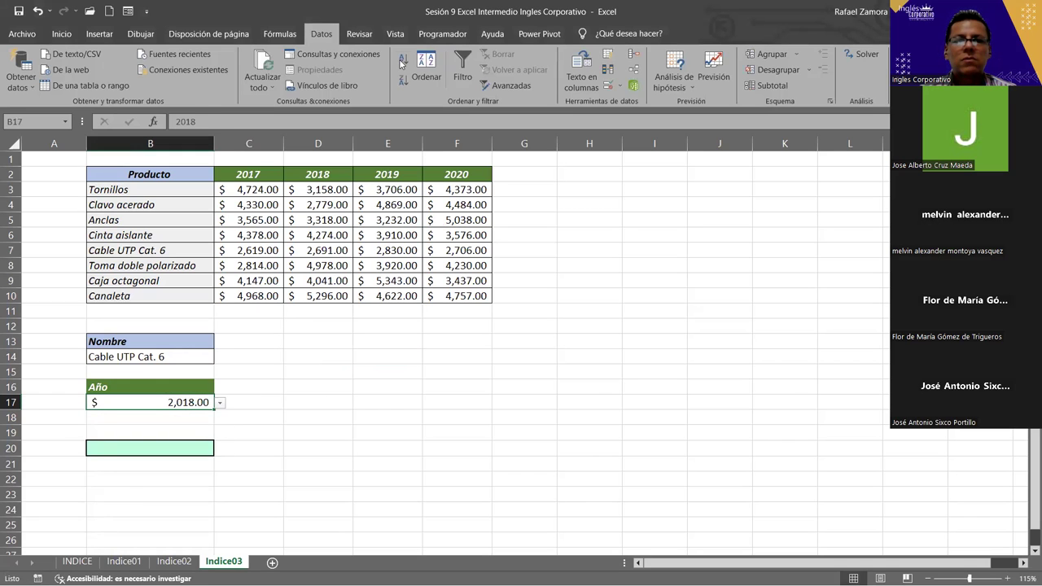
click(8, 29)
click(7, 28)
Step: Format B17 as General and centre the year
click(518, 62)
click(484, 75)
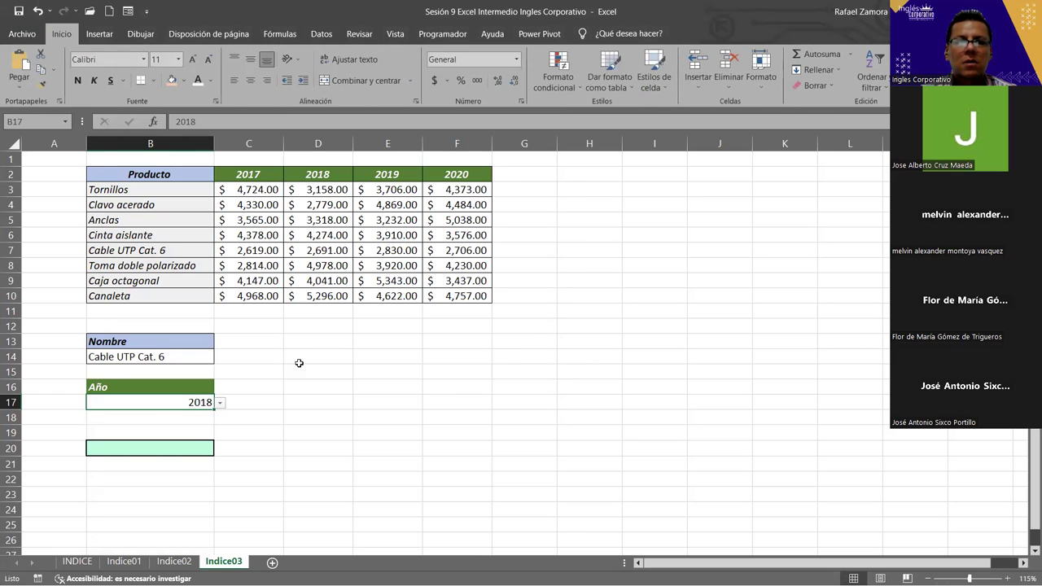
click(249, 81)
click(295, 367)
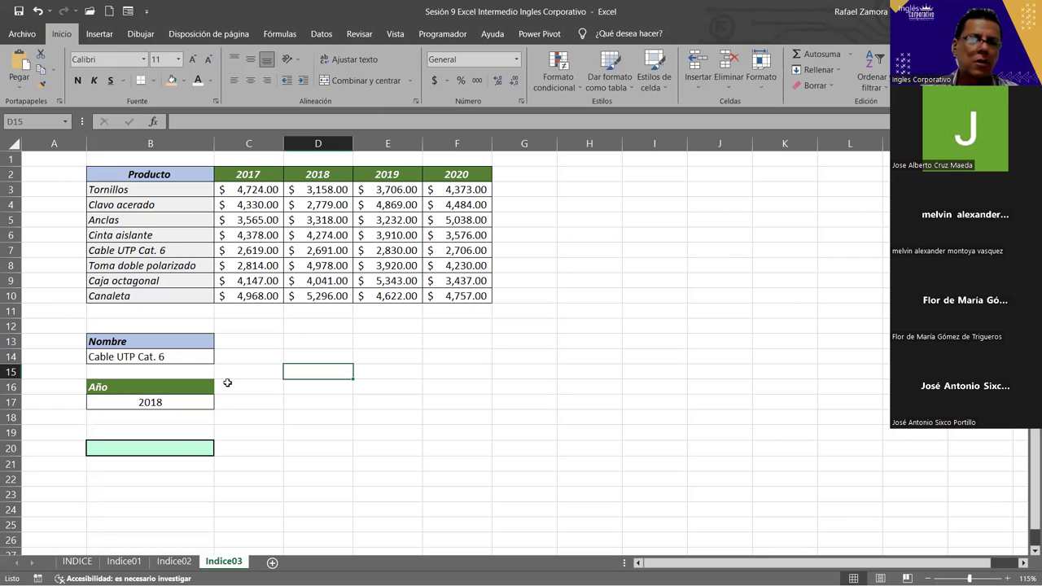
Step: Type =INDICE(C3:F10, in B20 so the yearly amounts form the array
click(186, 456)
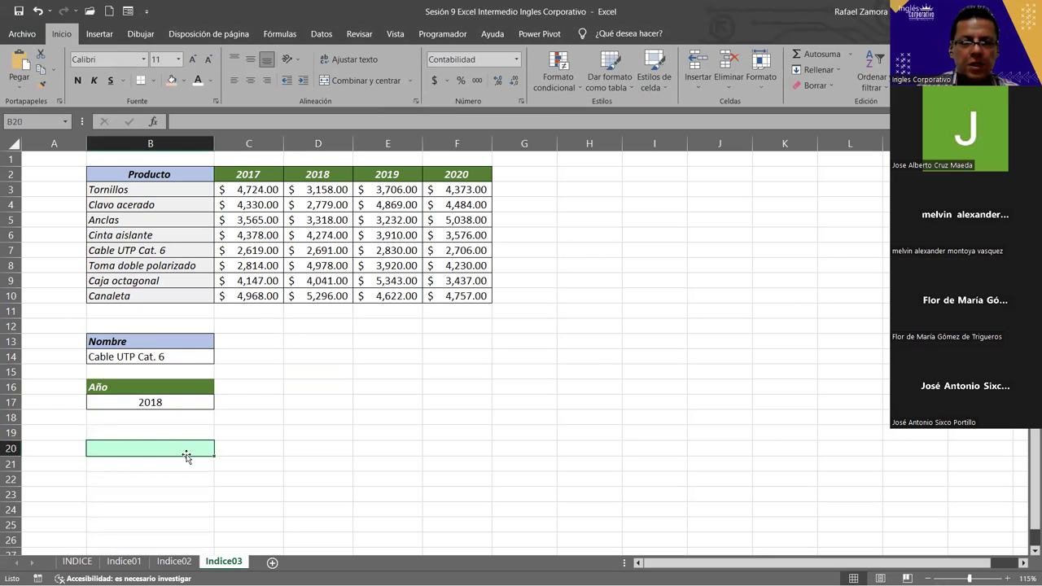
text(=)
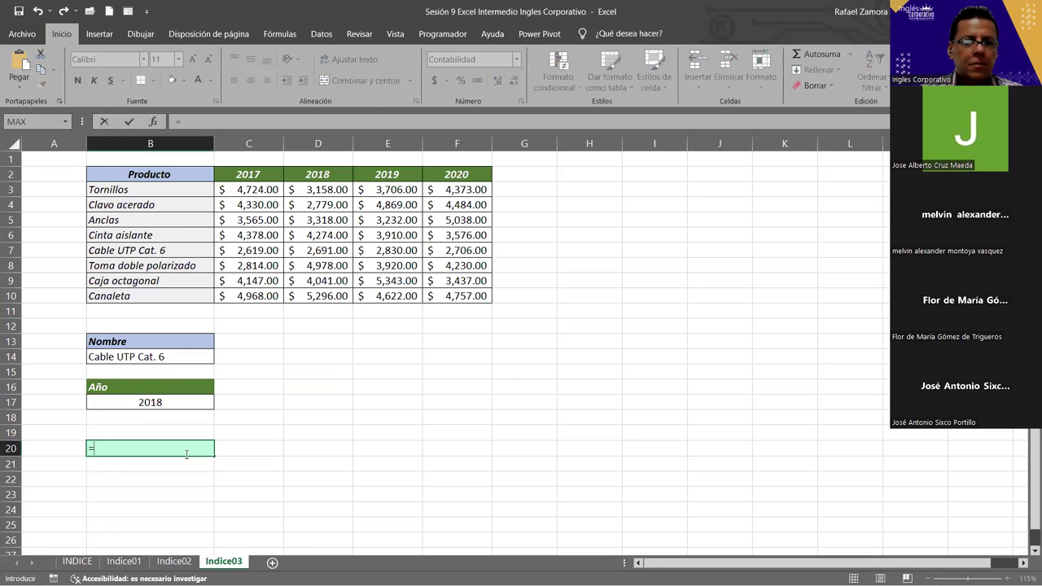
text(IN)
key(Tab)
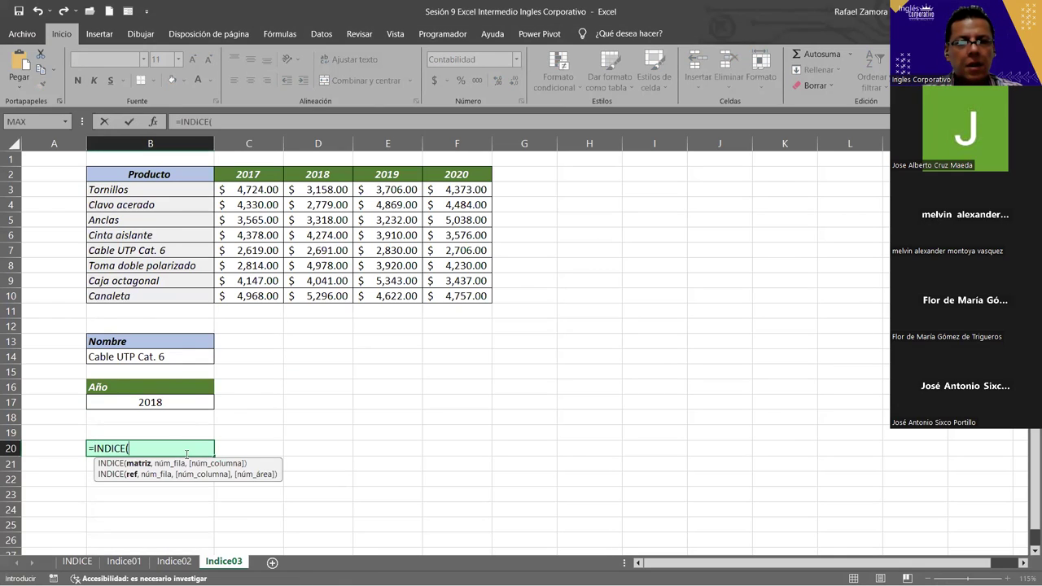
drag(255, 186, 454, 298)
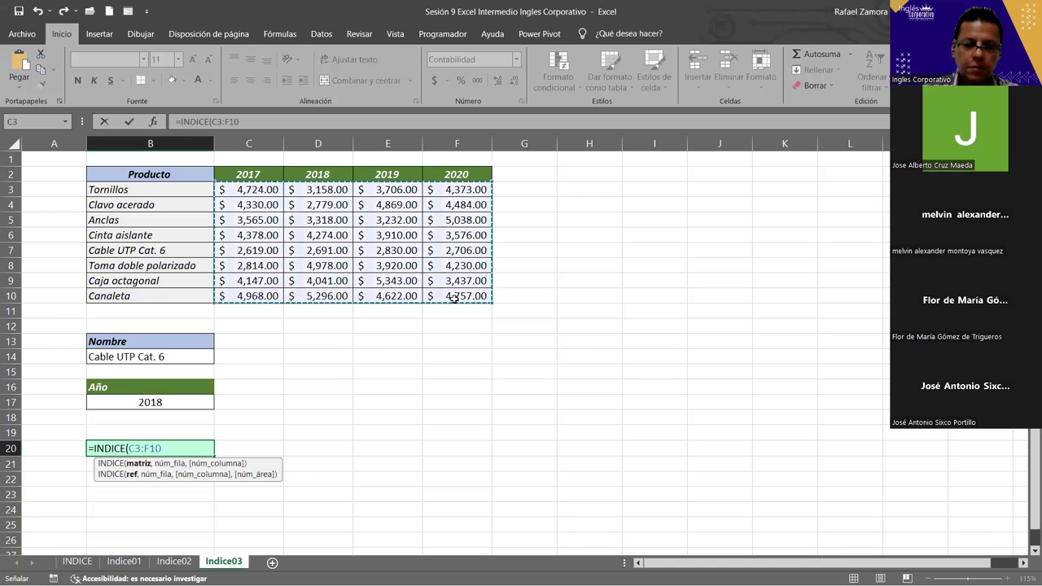
text(,)
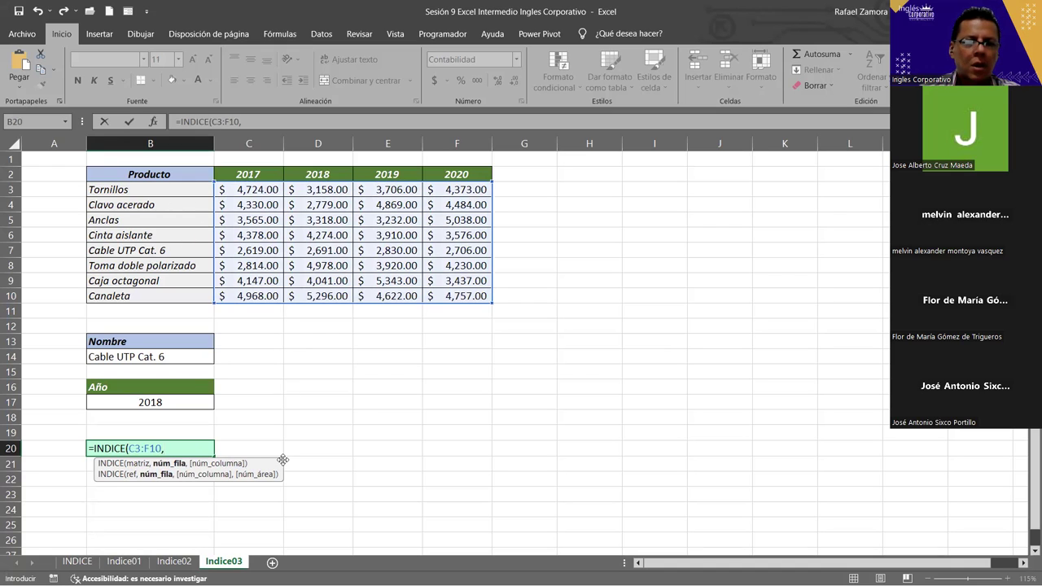
Step: Enter 5 as the row argument of B20's INDICE formula over C3:F10
text(5)
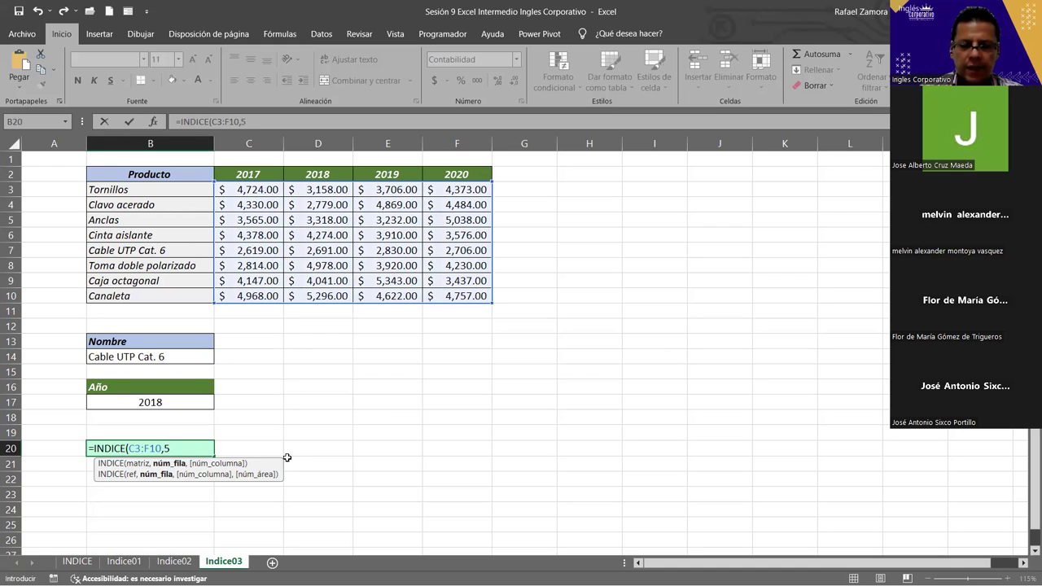
text(,)
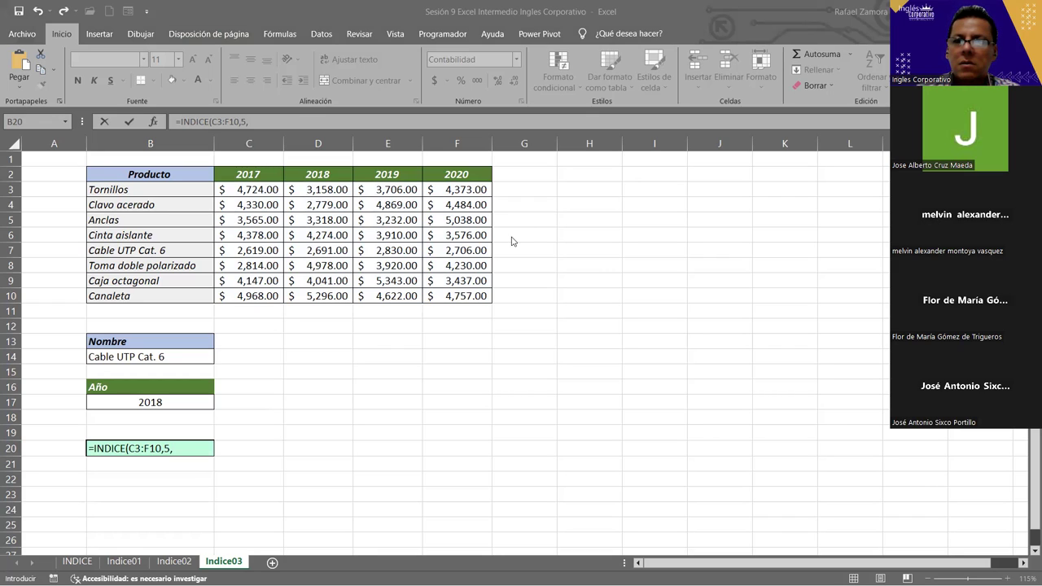
click(205, 452)
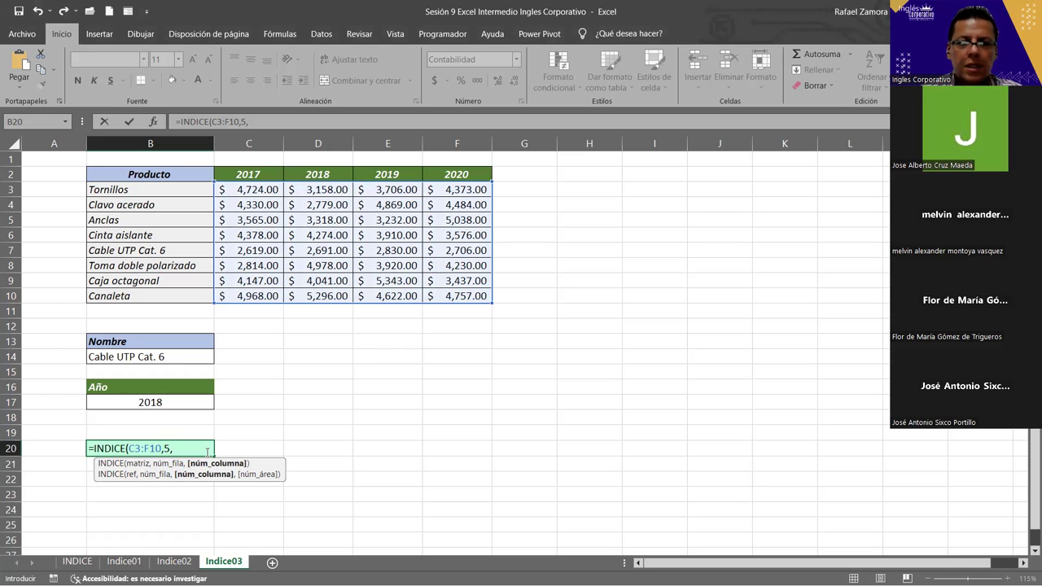
Step: Insert SI.CONJUNTO as the column argument, with B17=2017 returning 1 as its first test
text(si)
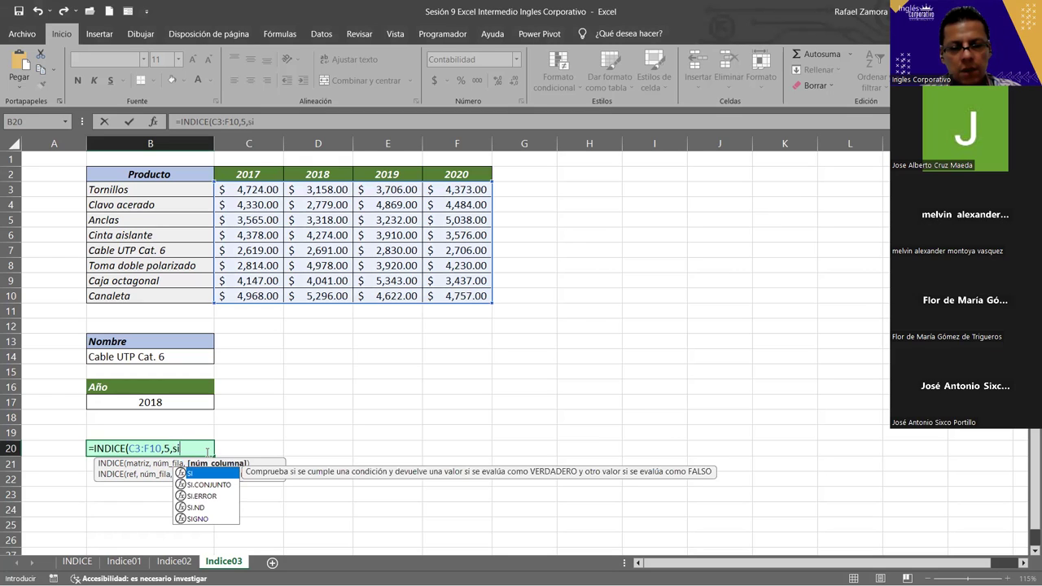
key(Tab)
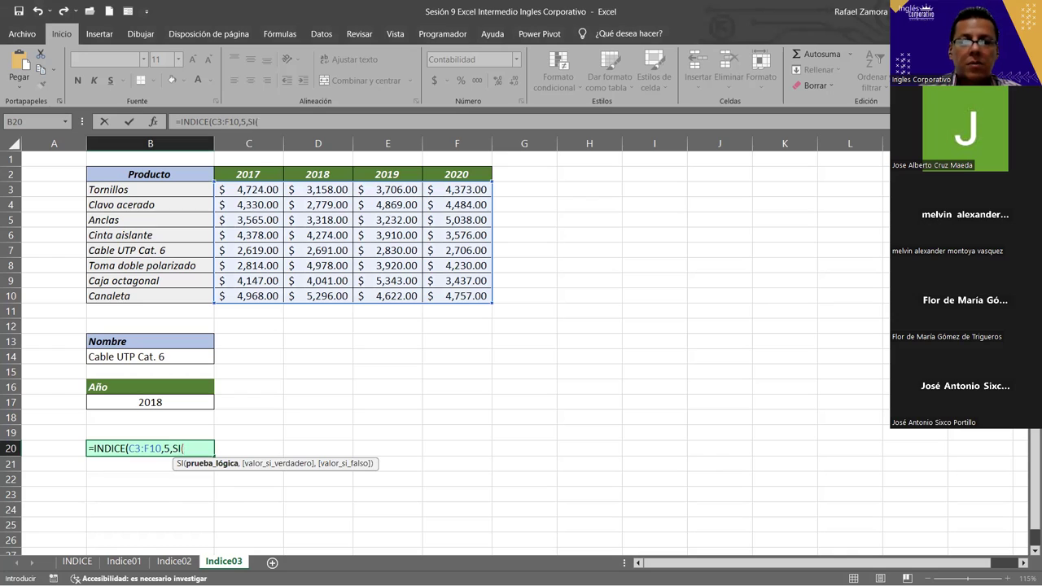
key(BackSpace)
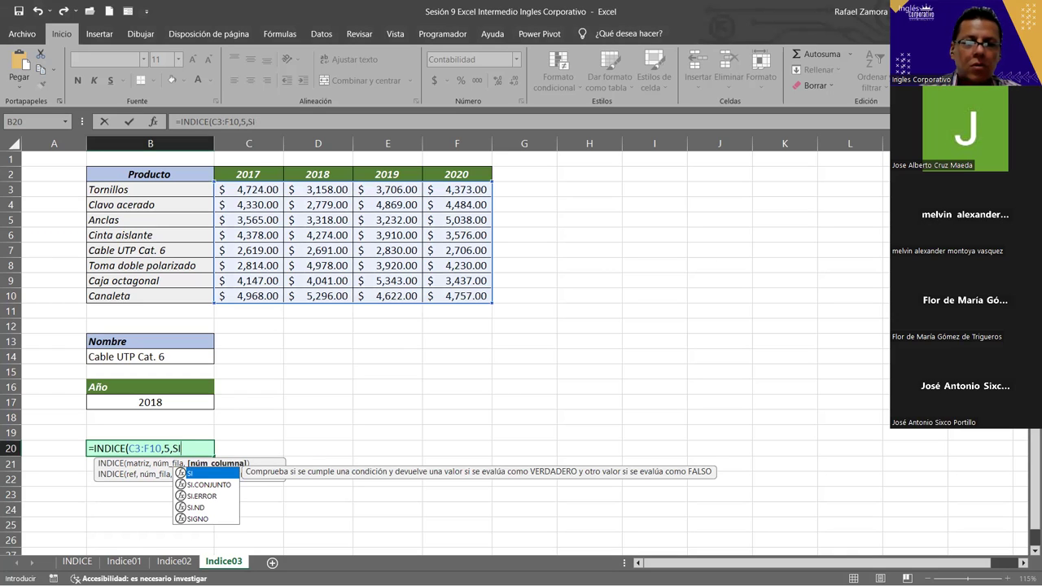
double_click(204, 486)
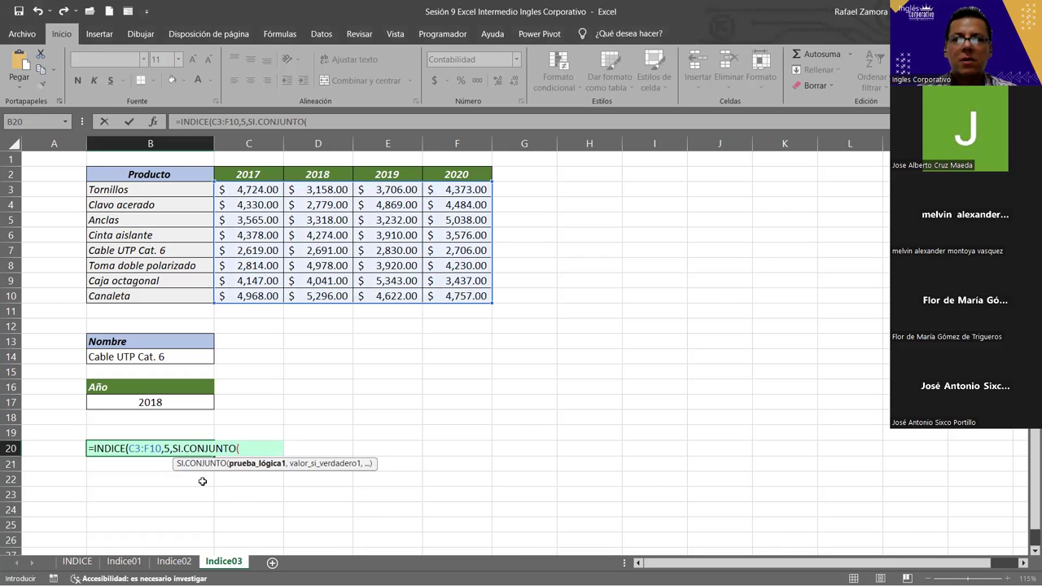
click(181, 403)
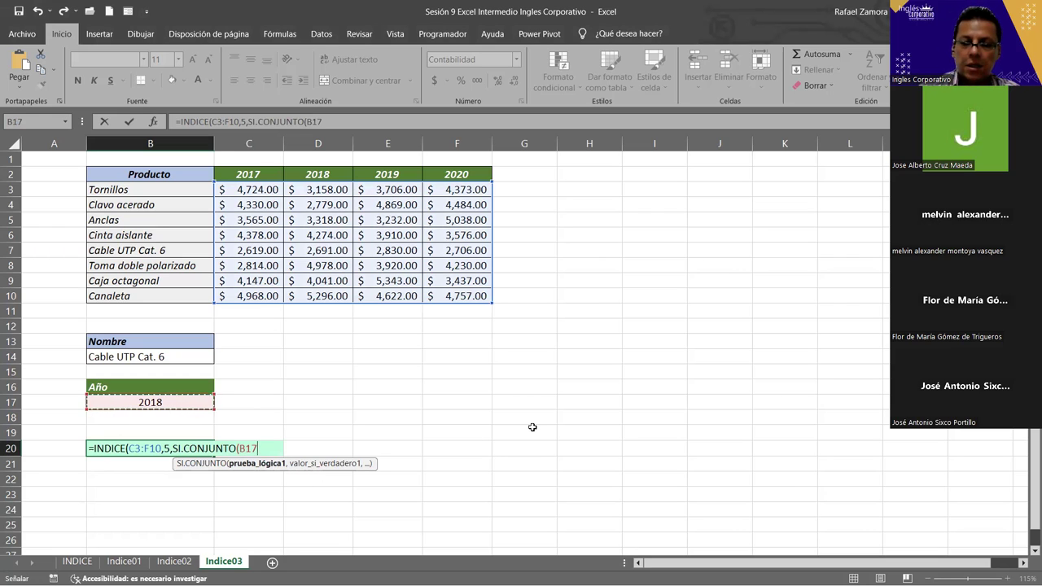
text(=)
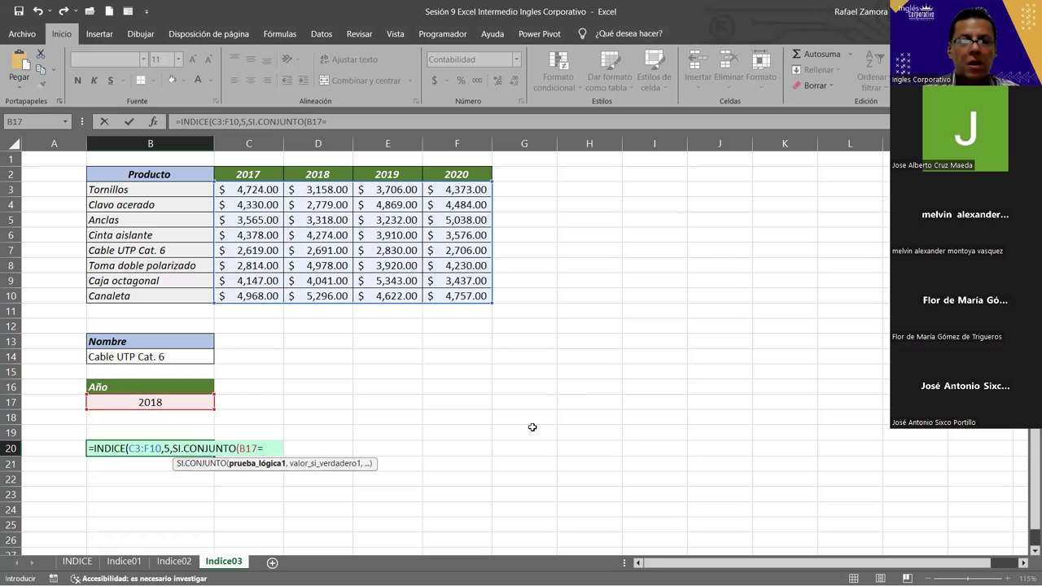
text(20)
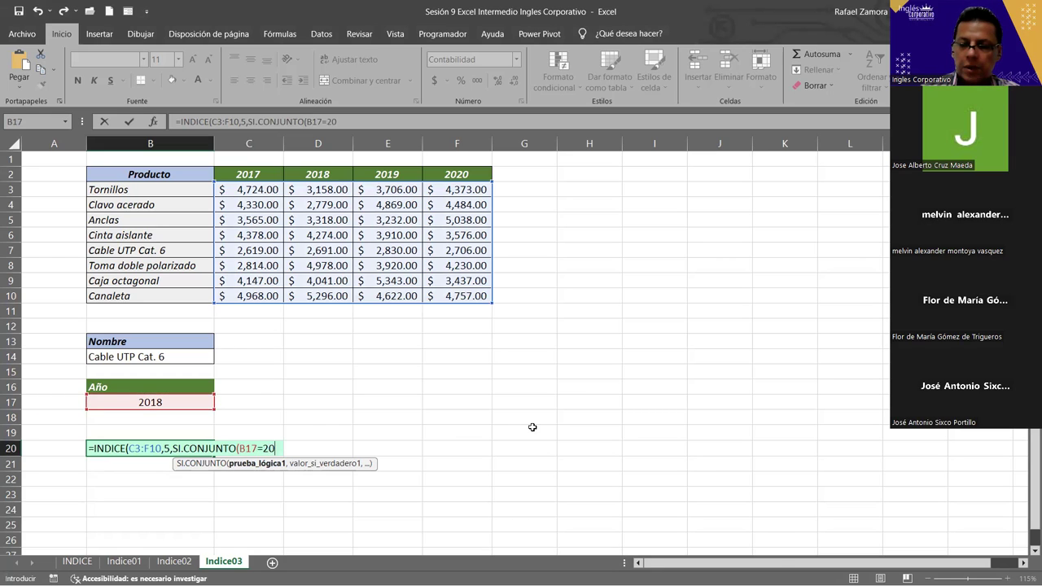
text(17)
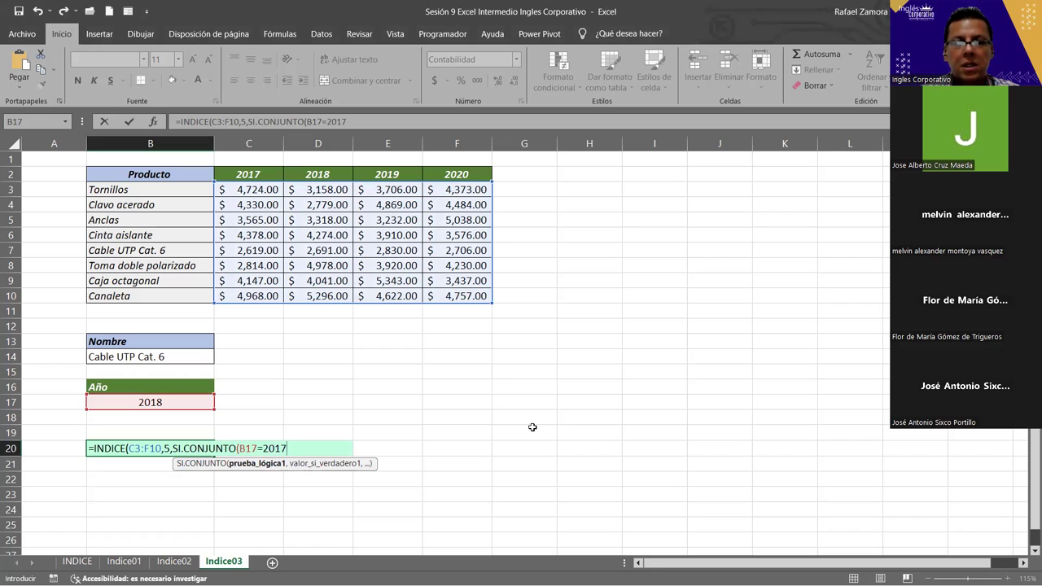
text(,)
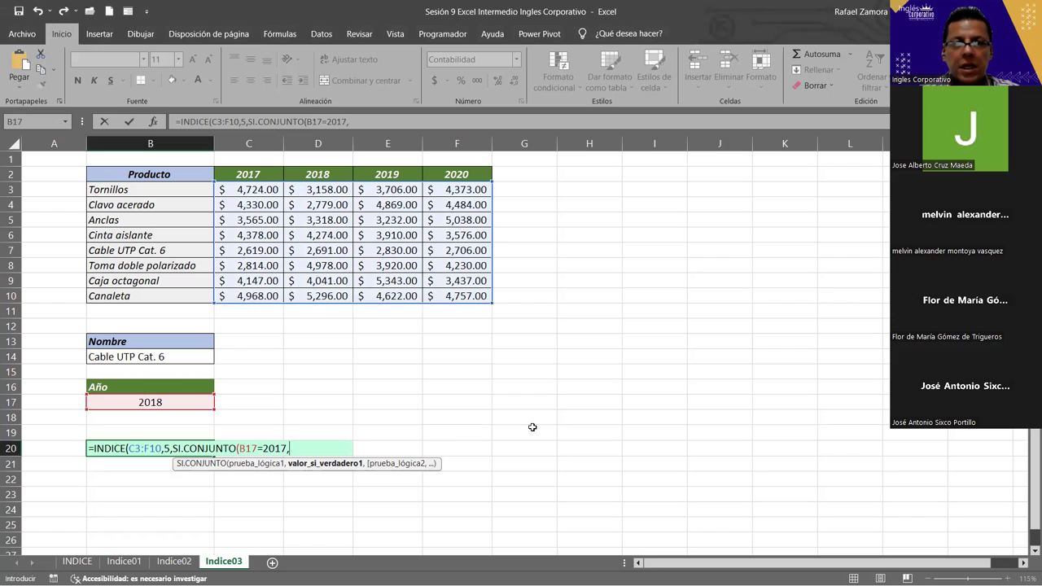
text(1)
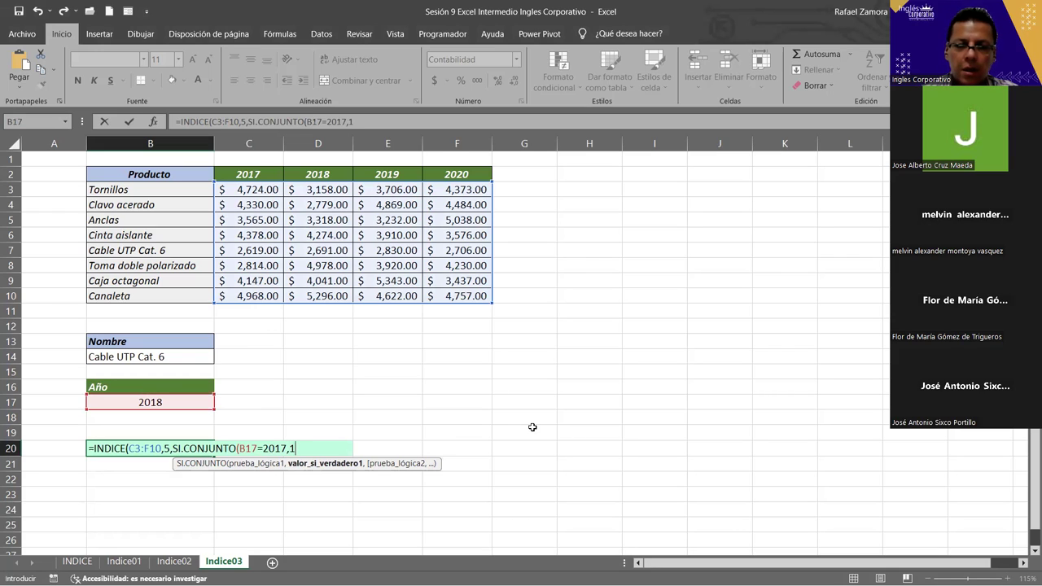
text(,)
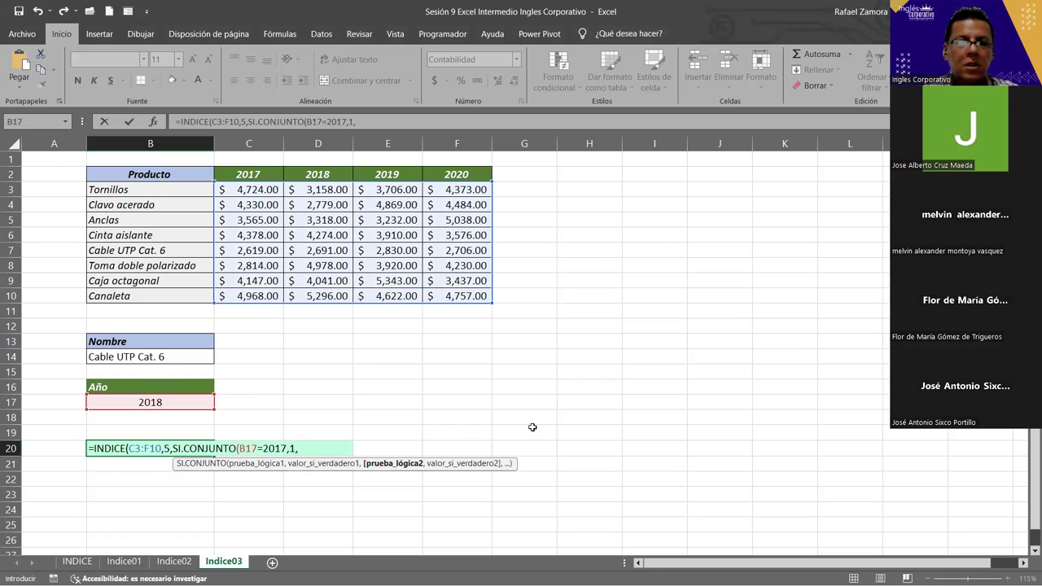
Step: Add SI.CONJUNTO tests mapping B17 years 2018, 2019 and 2020 to columns 2, 3 and 4
click(171, 401)
text(=2)
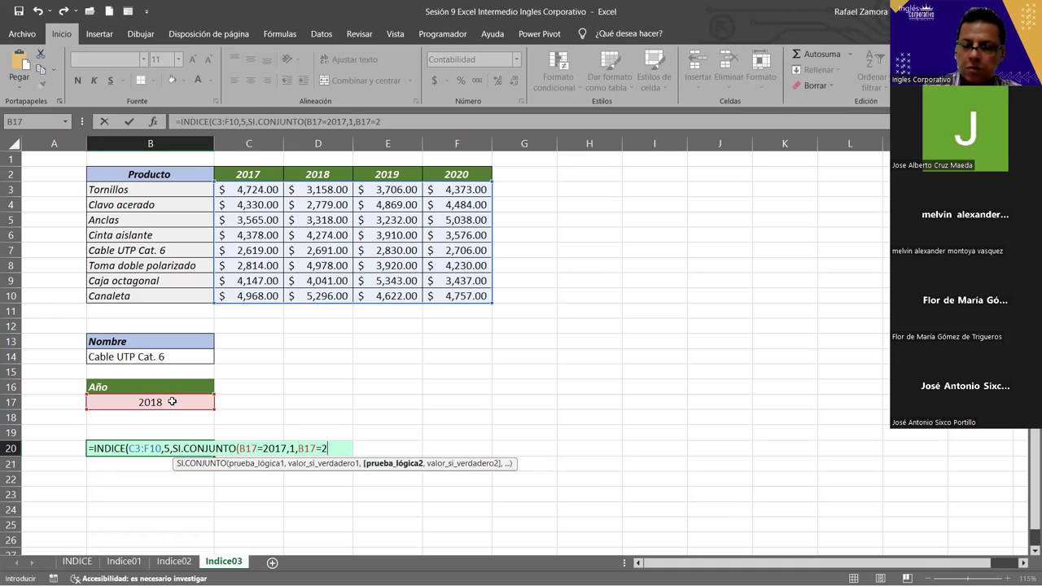
text(018)
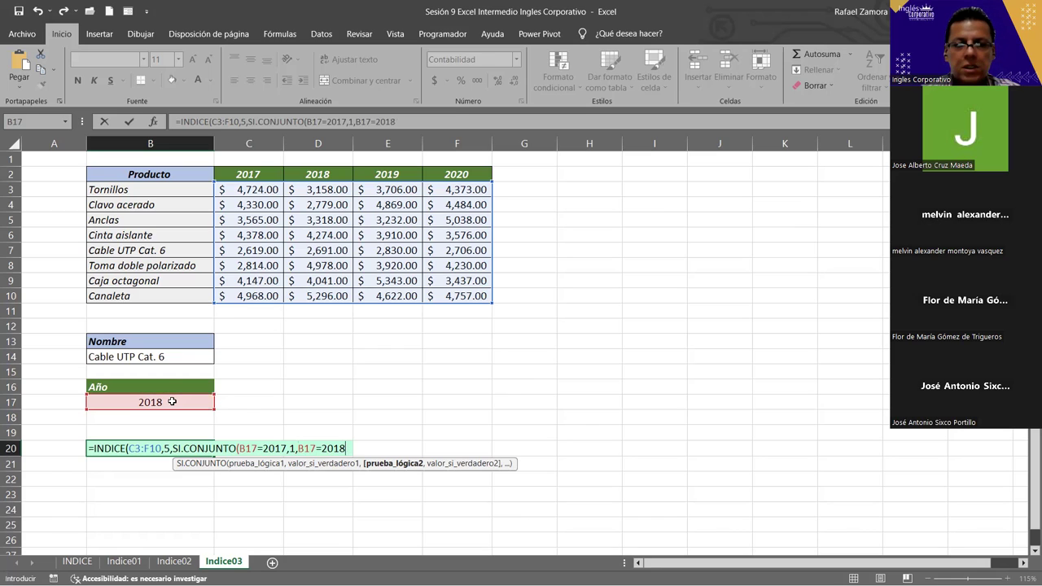
text(,)
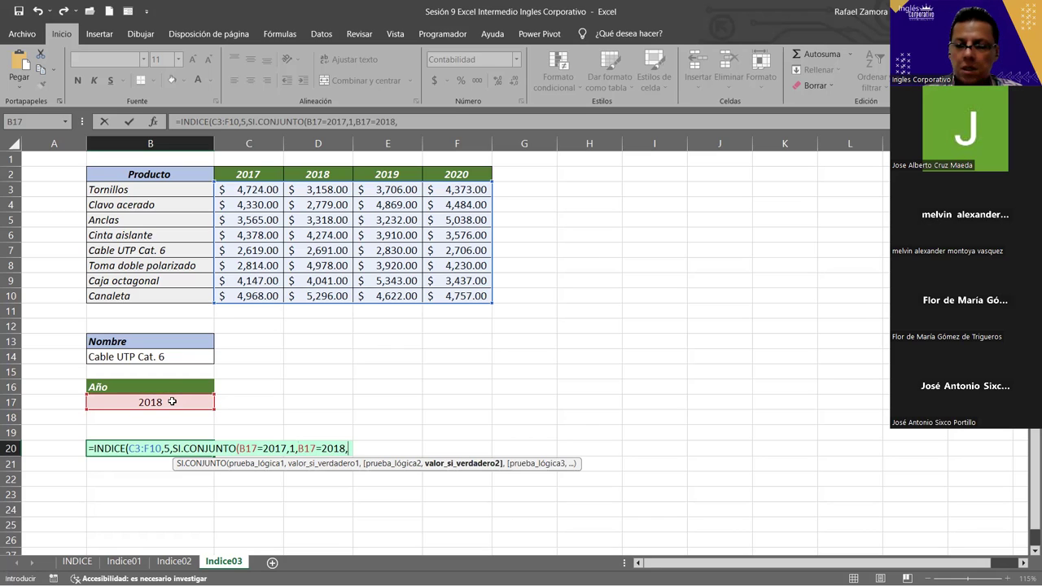
text(2)
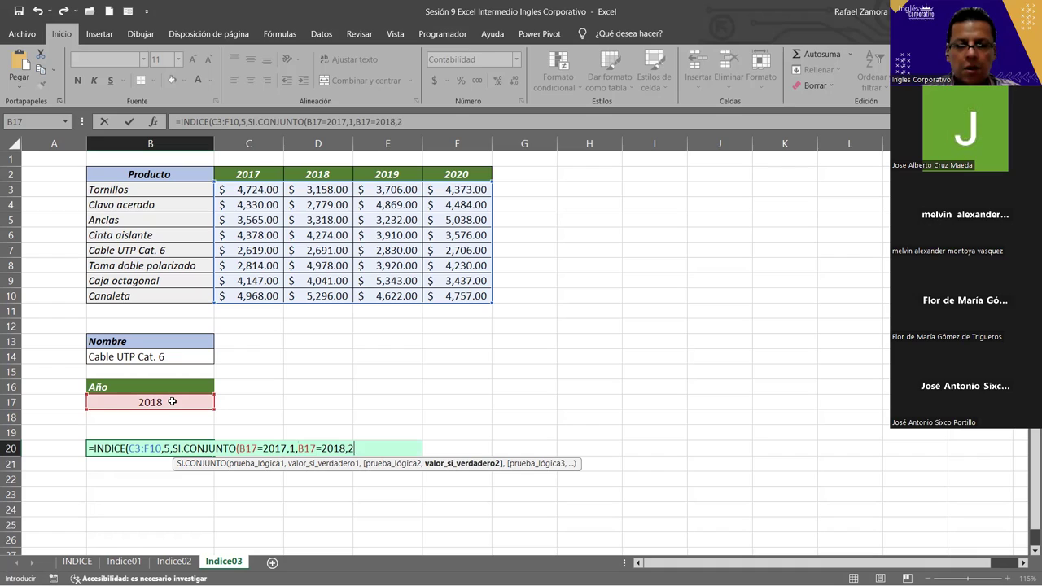
text(,)
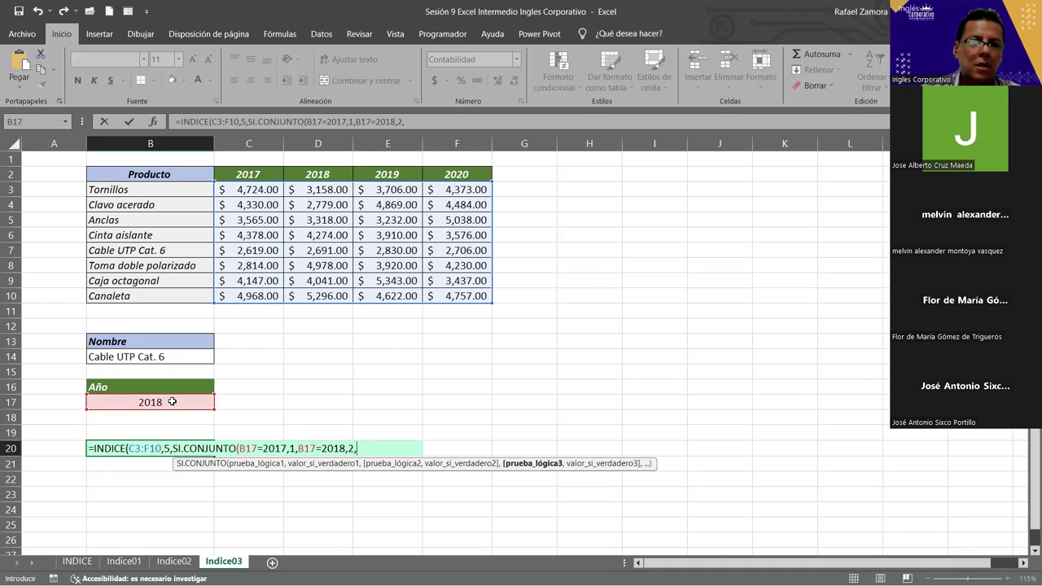
click(171, 402)
text(=)
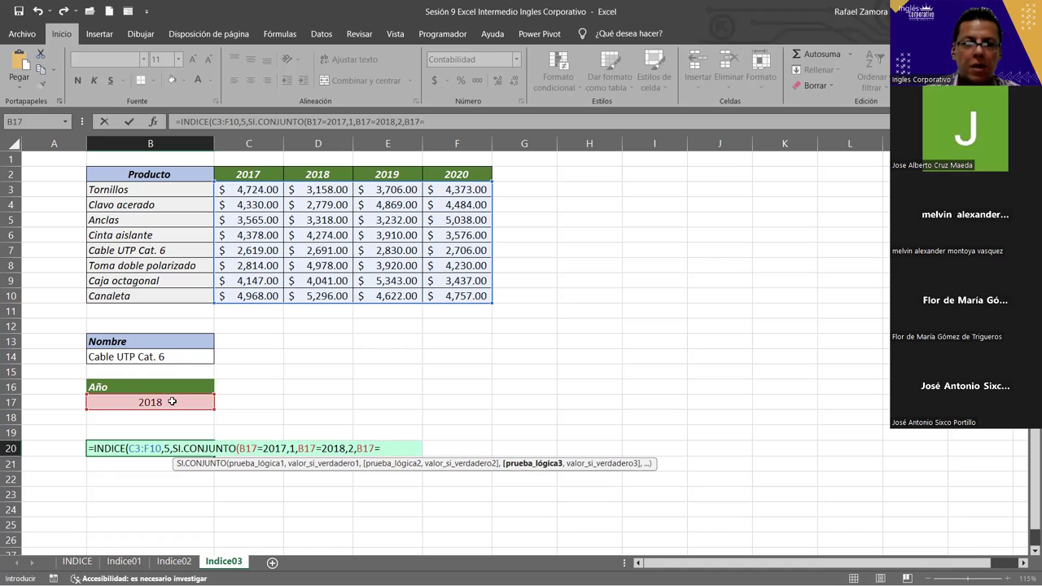
text(1019)
key(BackSpace)
key(BackSpace)
key(BackSpace)
key(BackSpace)
text(2019)
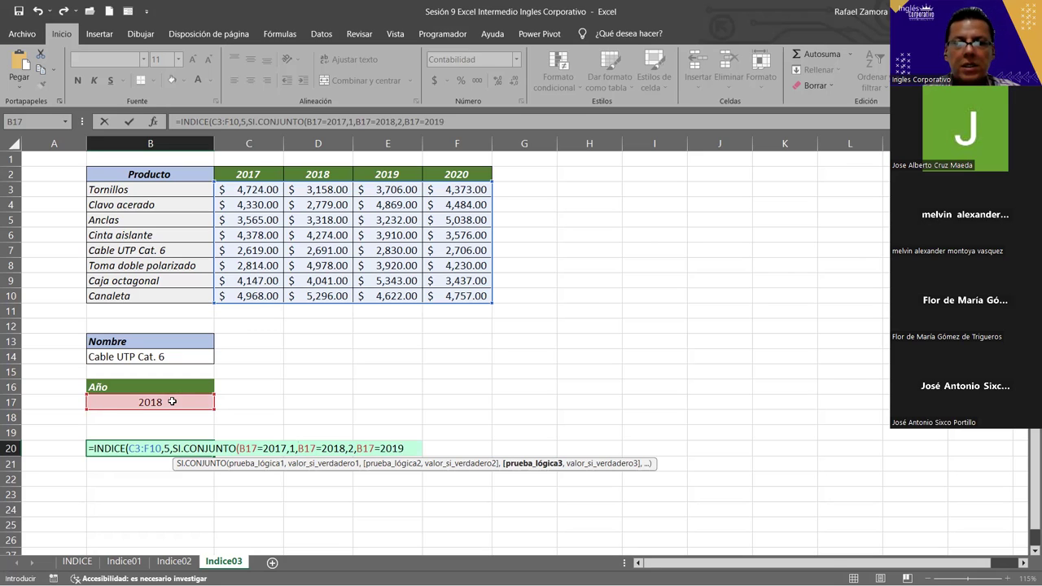
text(,)
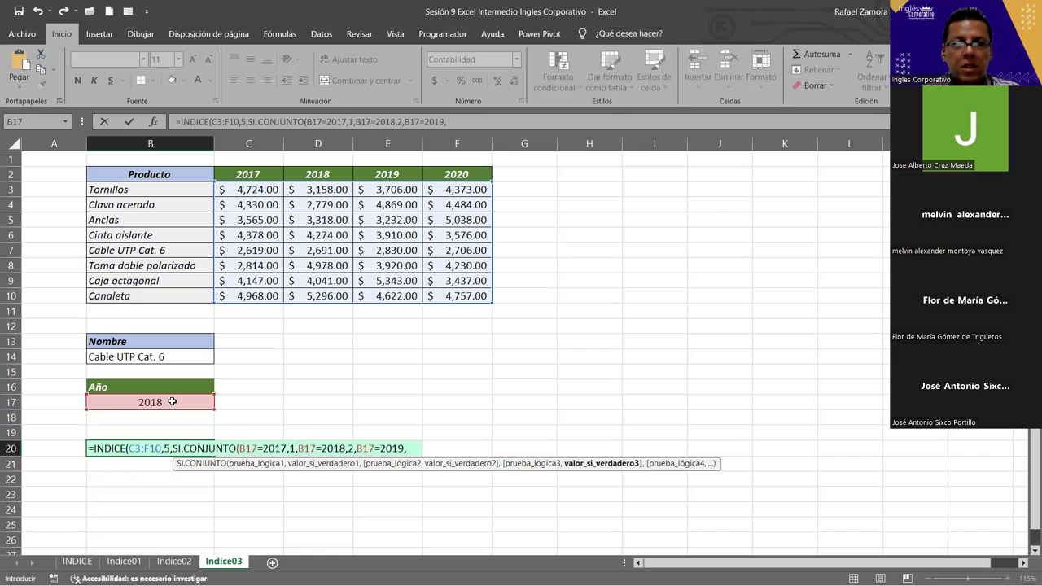
text(3)
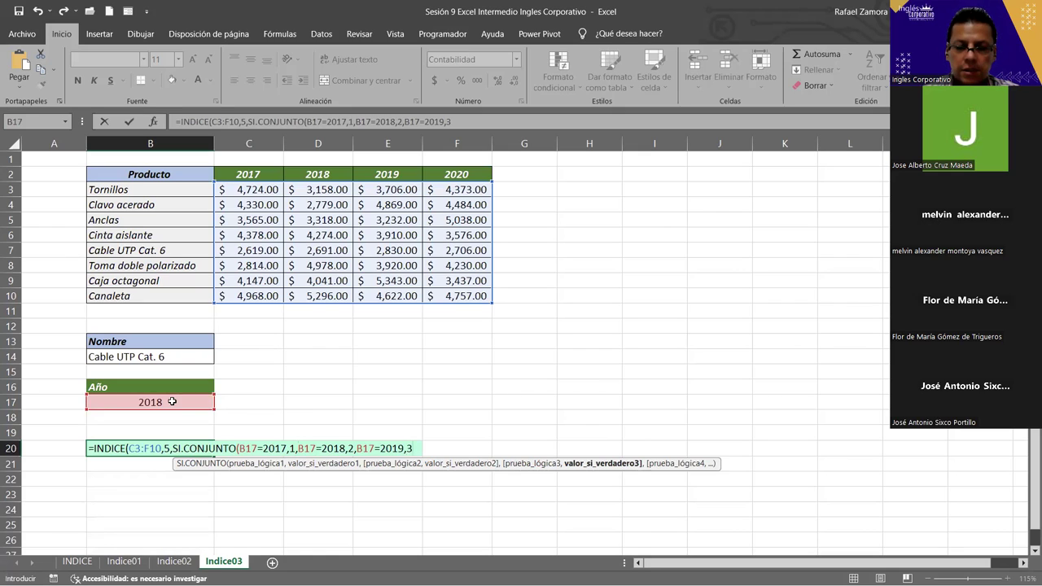
text(,)
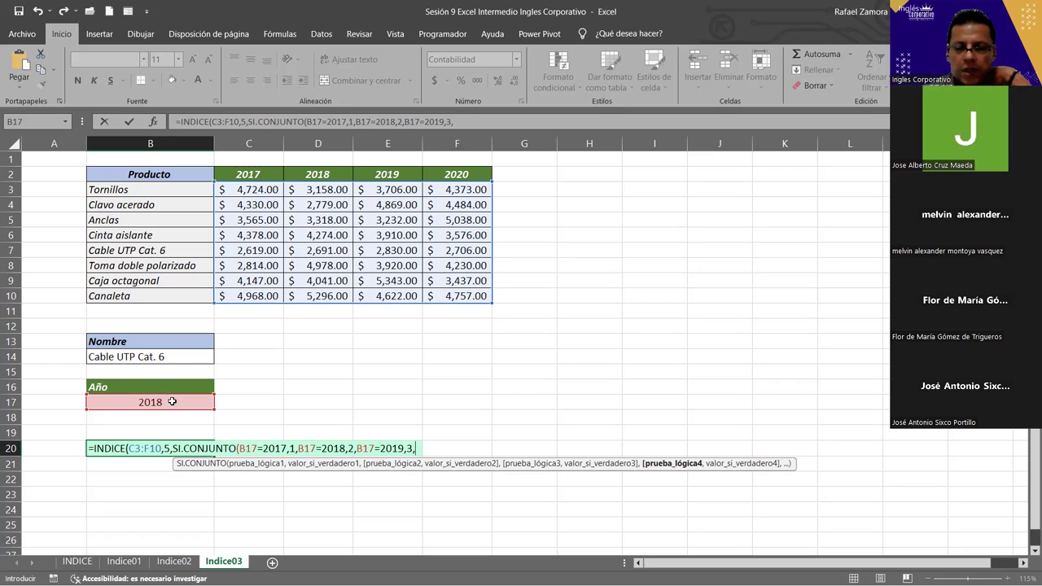
click(170, 402)
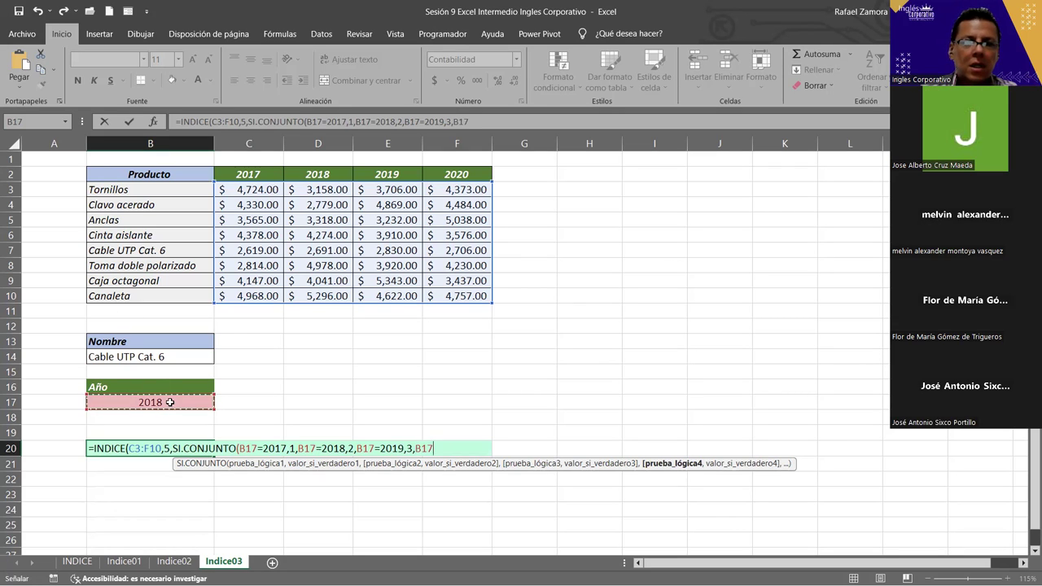
text(=)
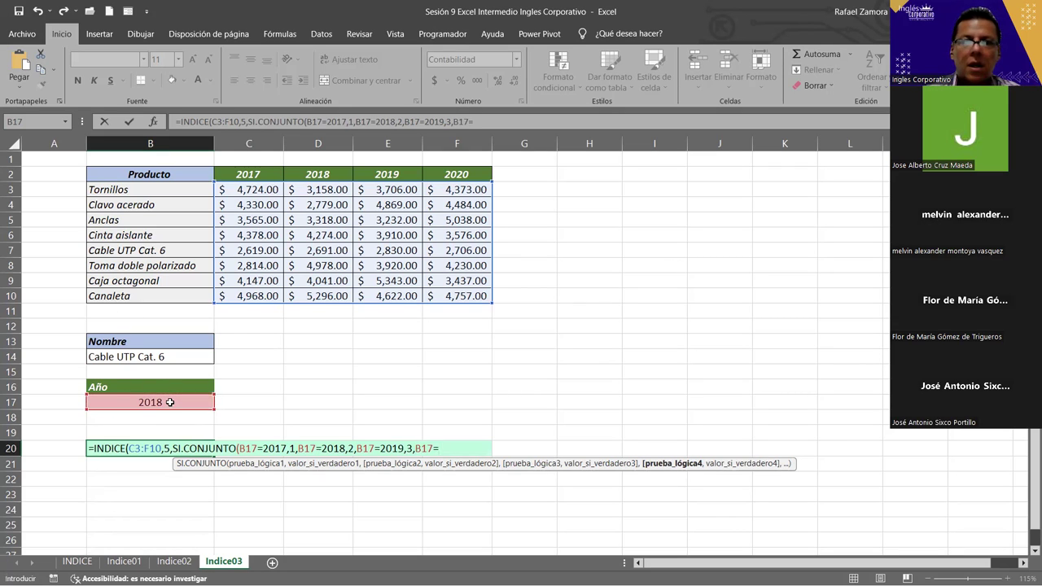
text(2020)
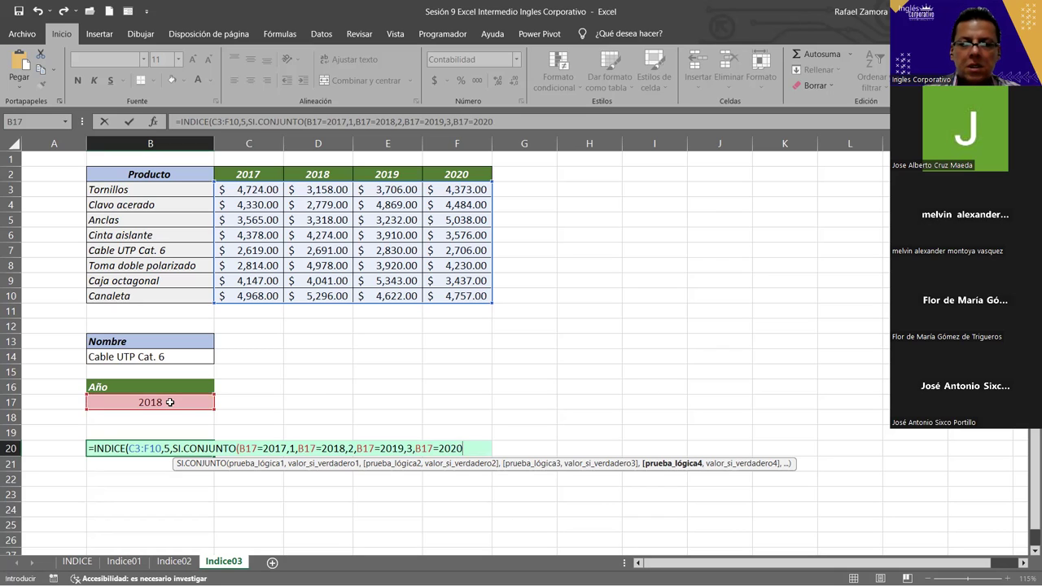
text(,)
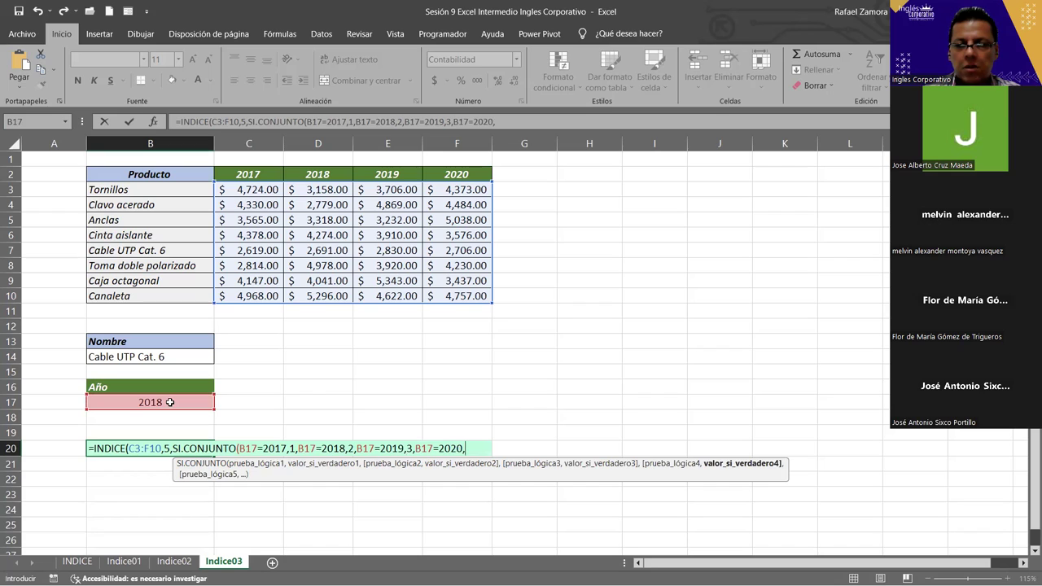
text(4)
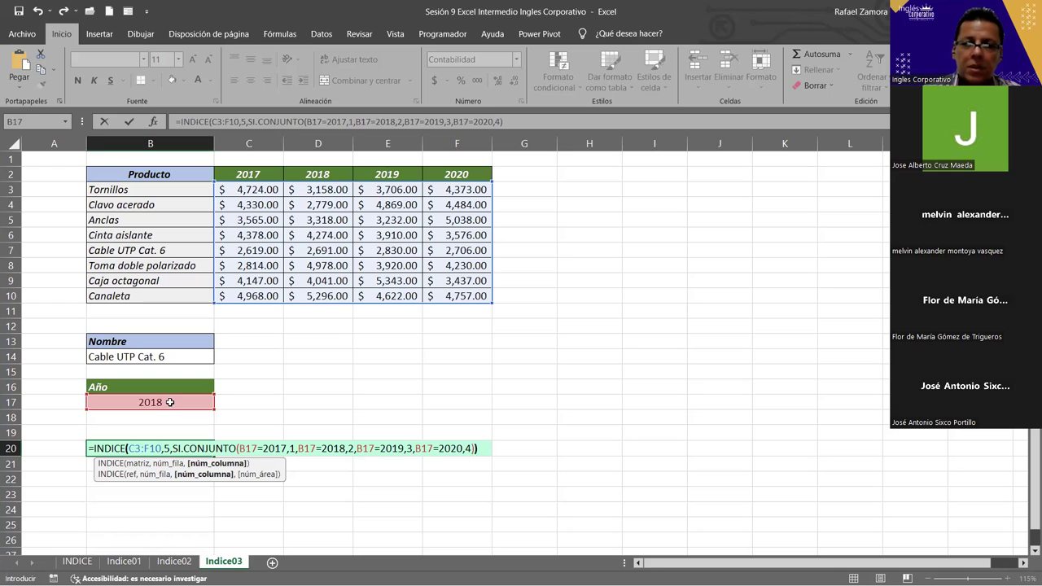
Step: Close and enter B20's formula, then pick 2017 as the year in B17
text())
key(Return)
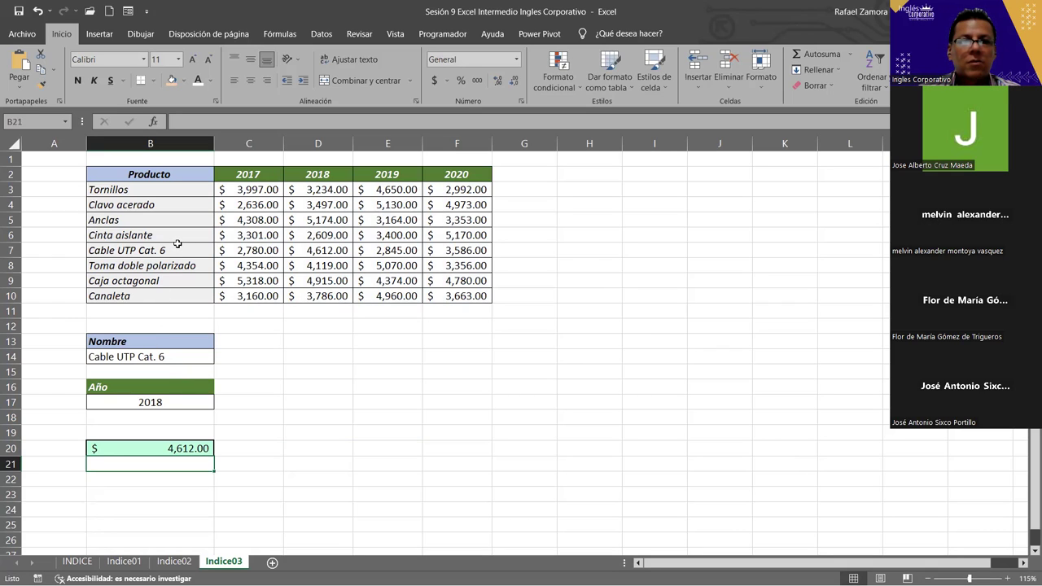
click(313, 249)
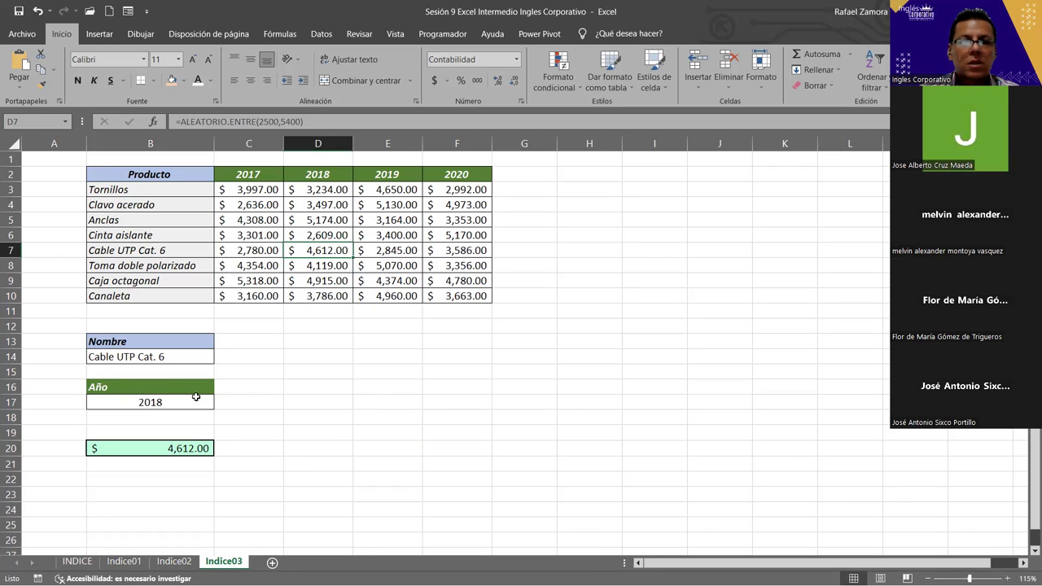
click(195, 397)
click(220, 403)
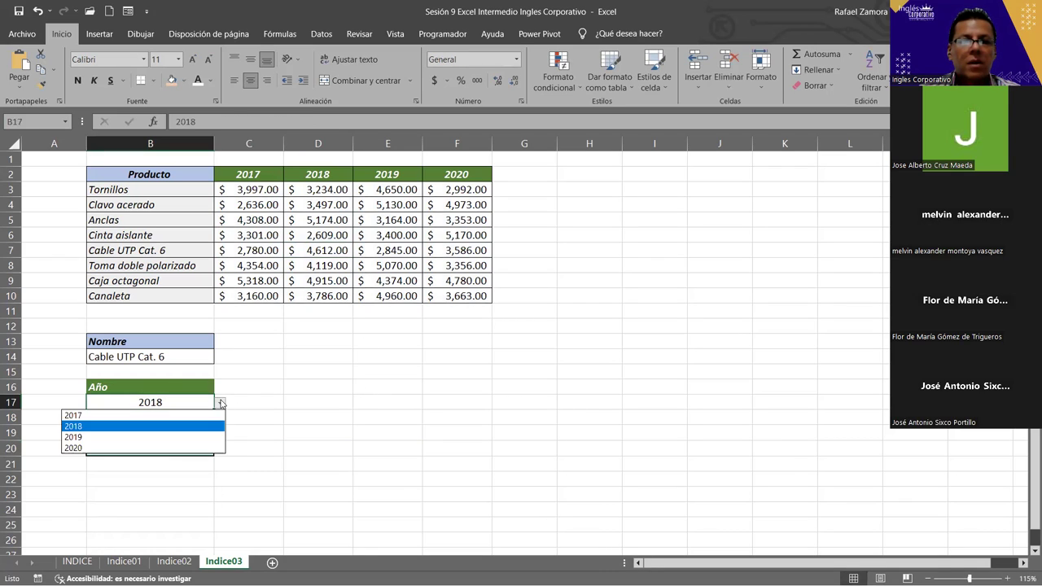
click(105, 416)
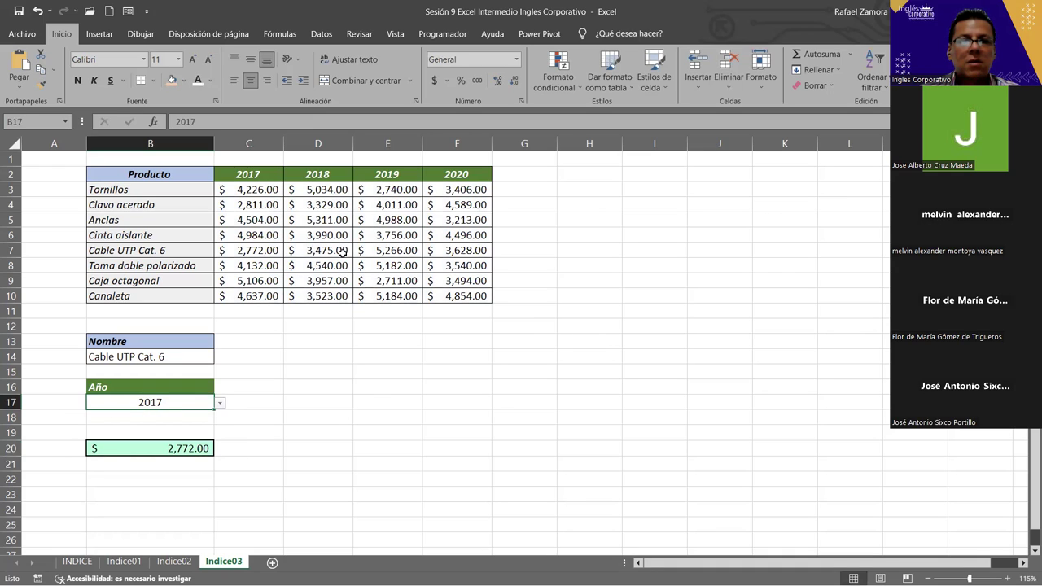
Step: Switch B17's year to 2019 and choose Tornillos as the product in B14
click(254, 254)
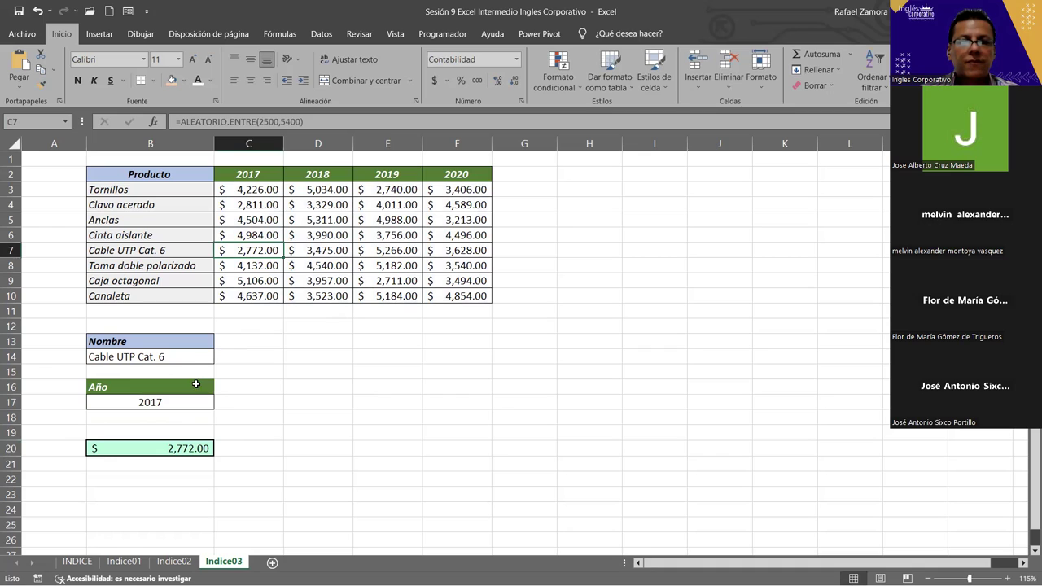
click(188, 396)
click(221, 404)
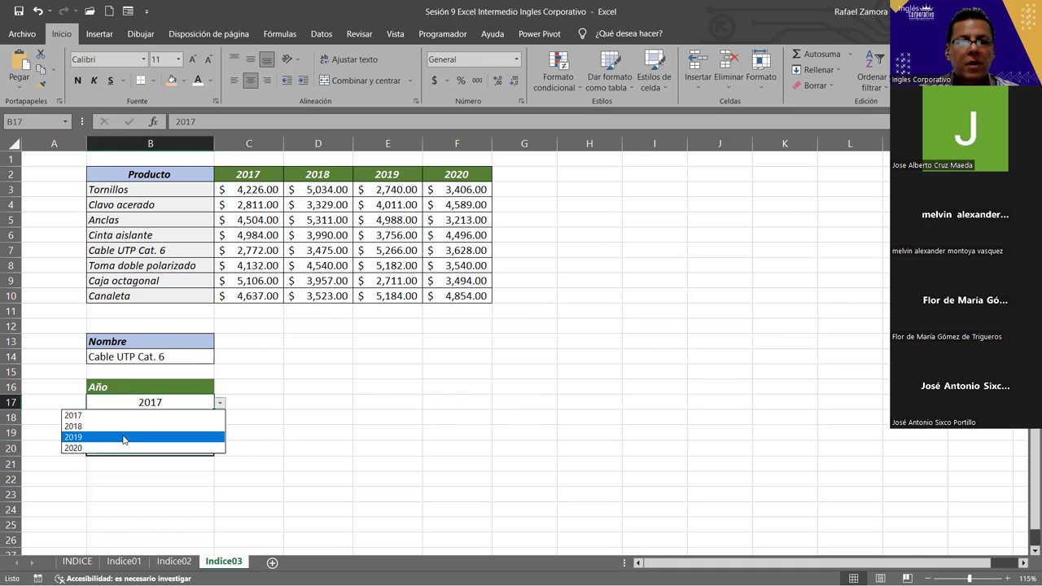
click(124, 437)
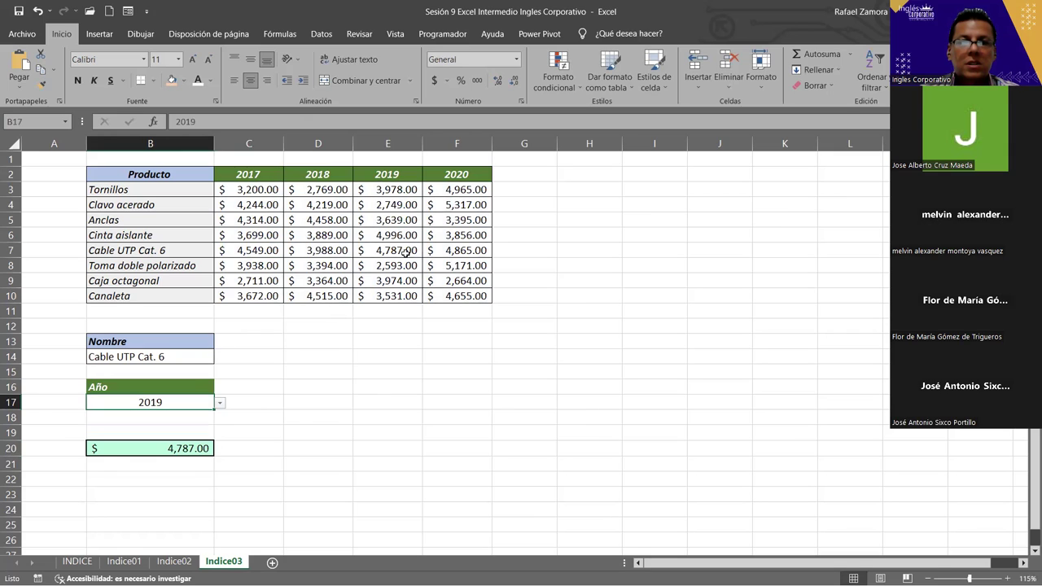
click(176, 357)
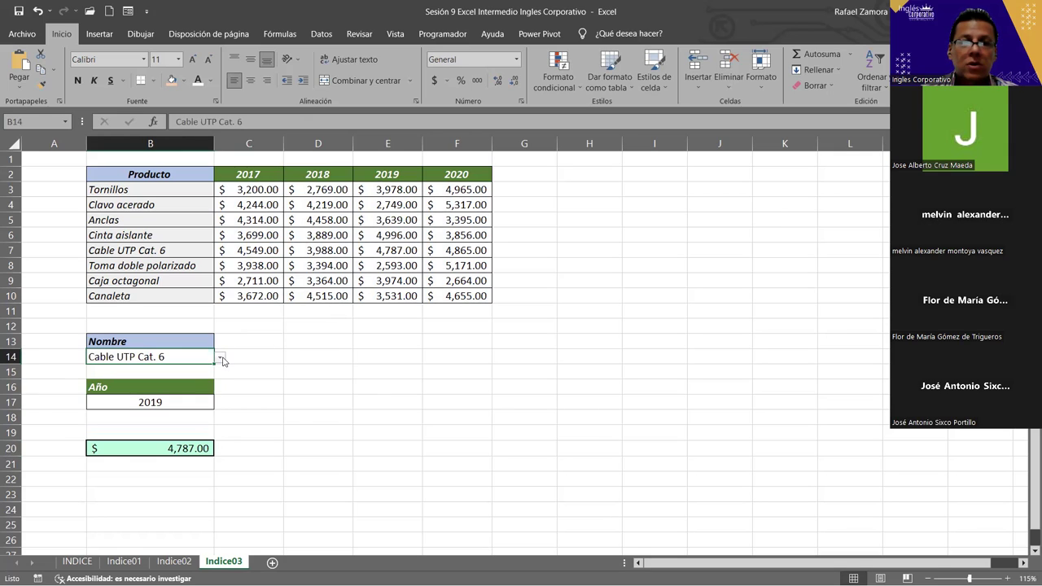
click(220, 358)
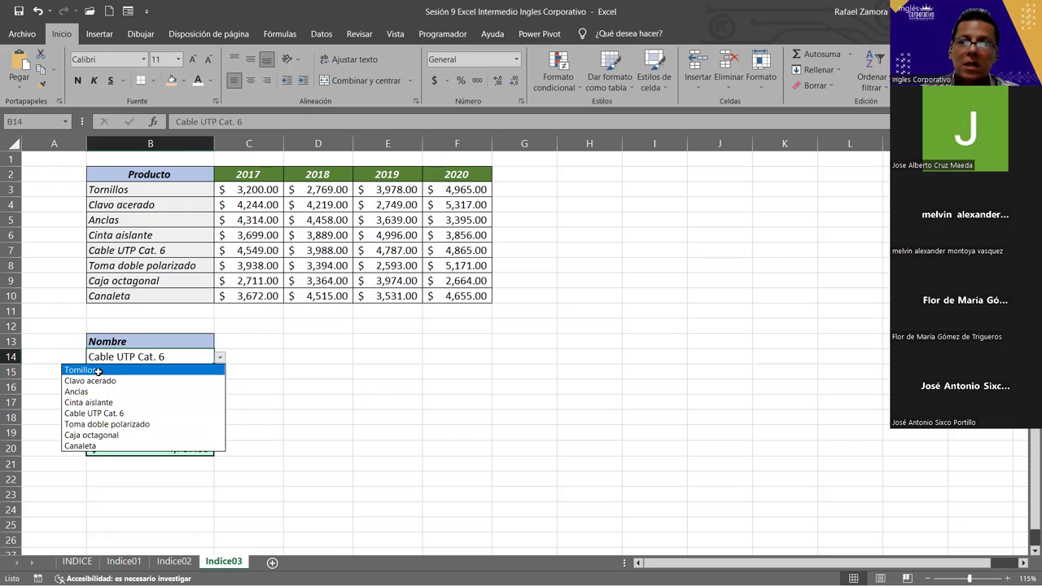
click(101, 368)
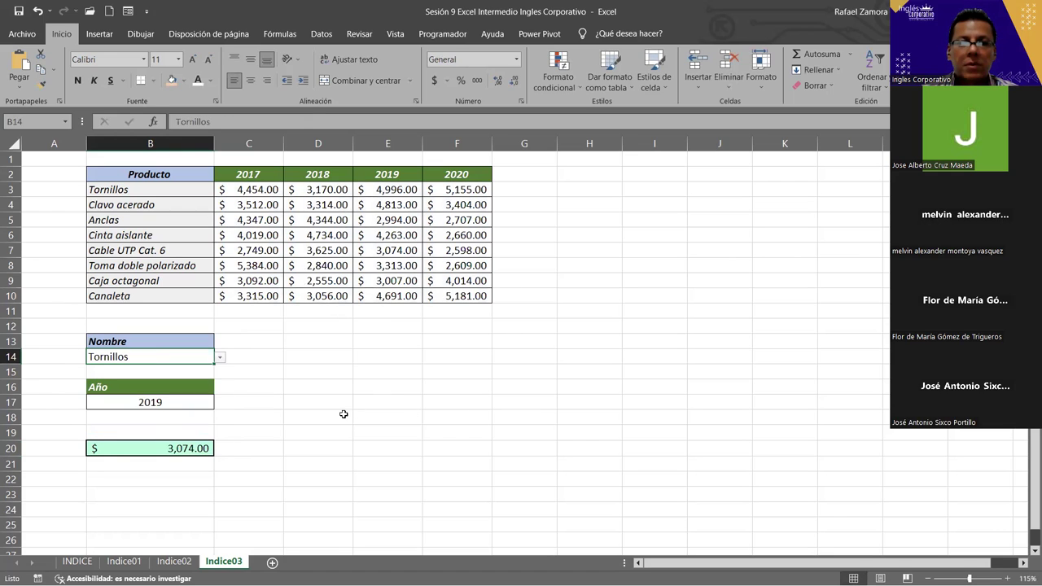
Step: Change the INDICE row argument in B20 from 5 to 1 for Tornillos
double_click(176, 448)
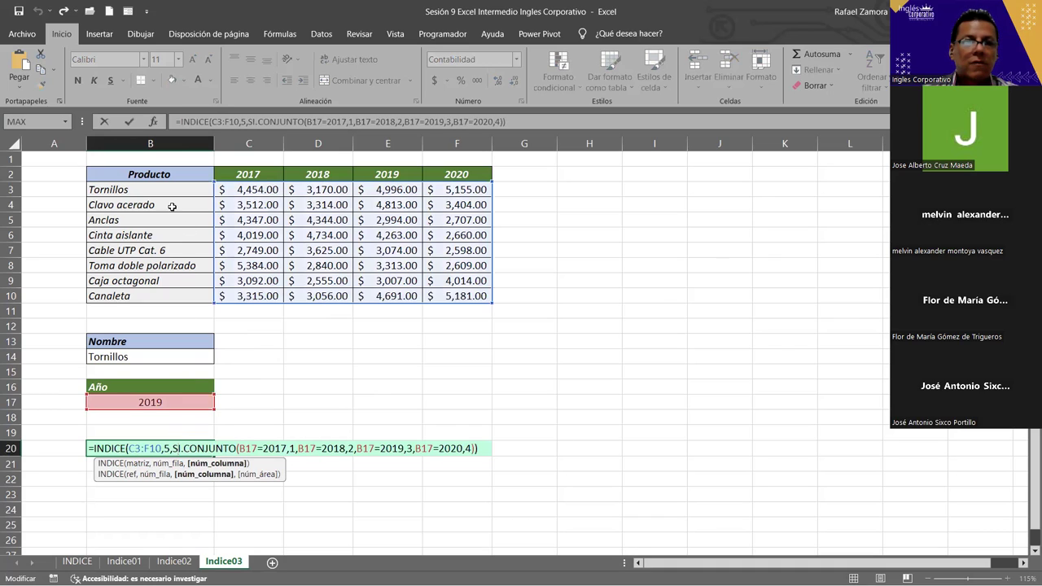
double_click(166, 449)
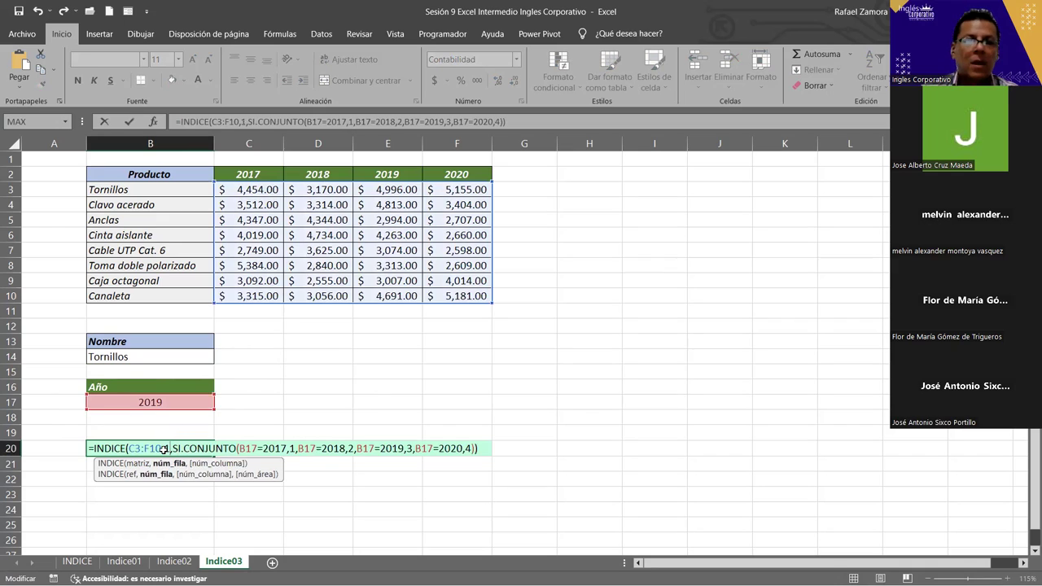
text(1)
key(Return)
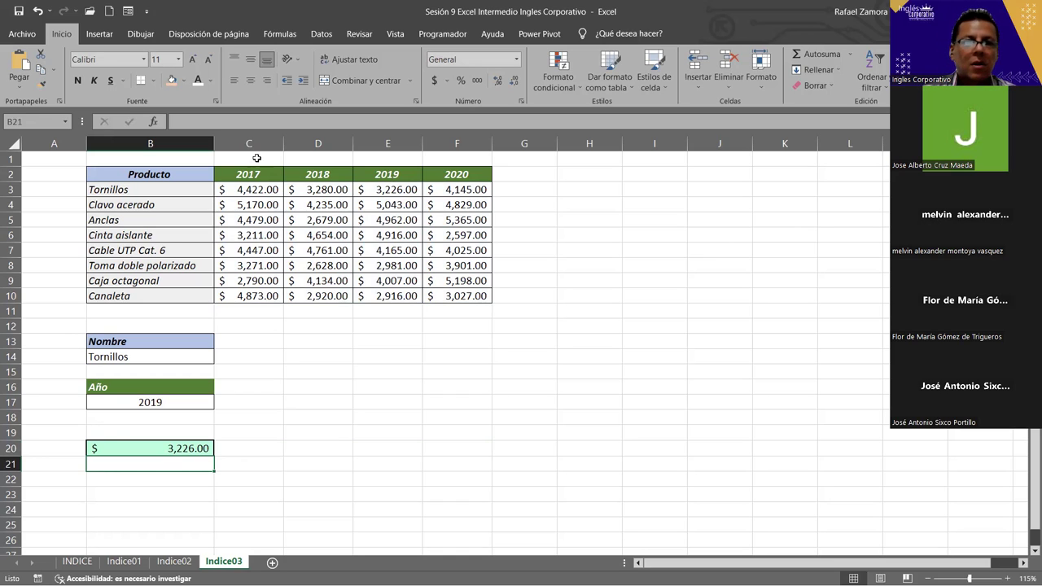
Step: Review the product names in B3:B10, then open B17's year dropdown list
drag(156, 192, 156, 294)
drag(179, 190, 179, 298)
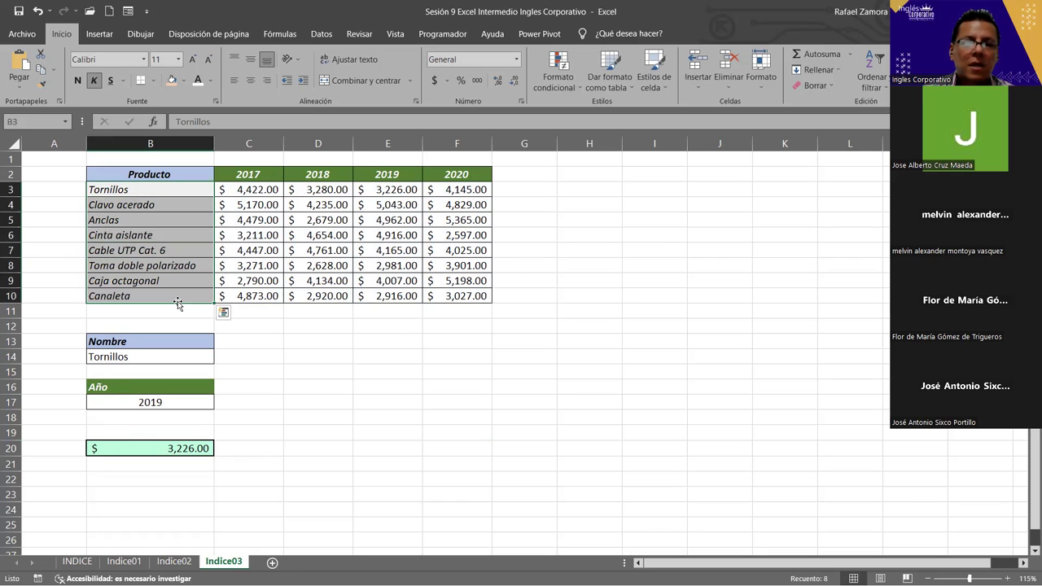
click(348, 326)
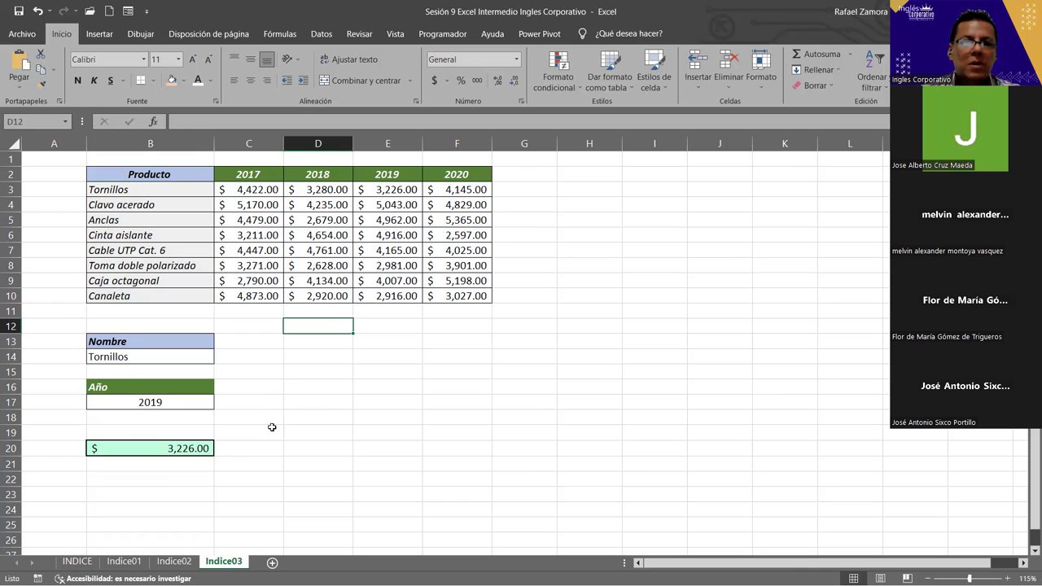
click(182, 407)
click(220, 406)
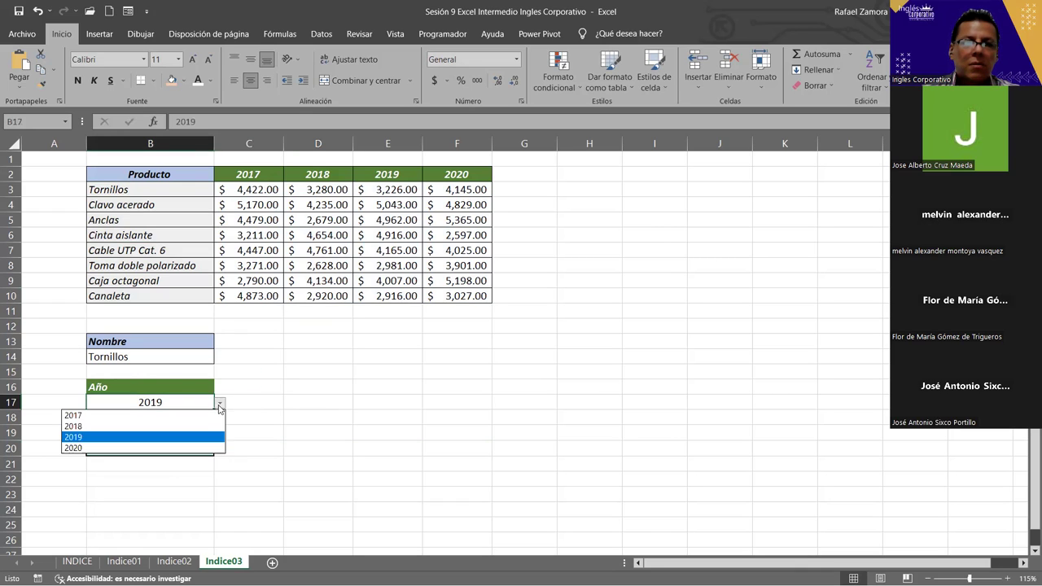
Step: Choose 2017 as B17's year so B20 shows $3,465.00 for Tornillos
click(135, 415)
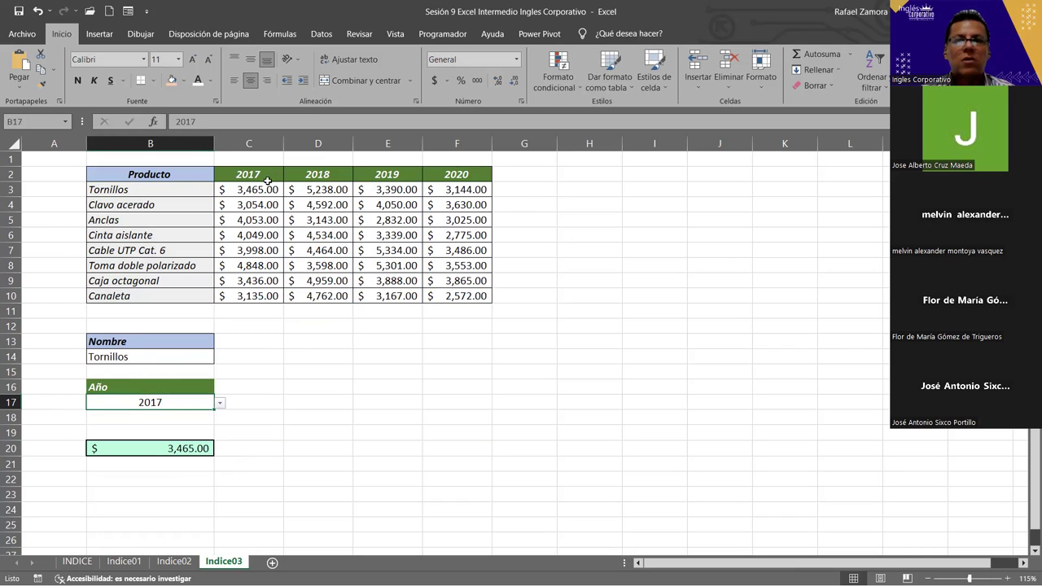
click(542, 403)
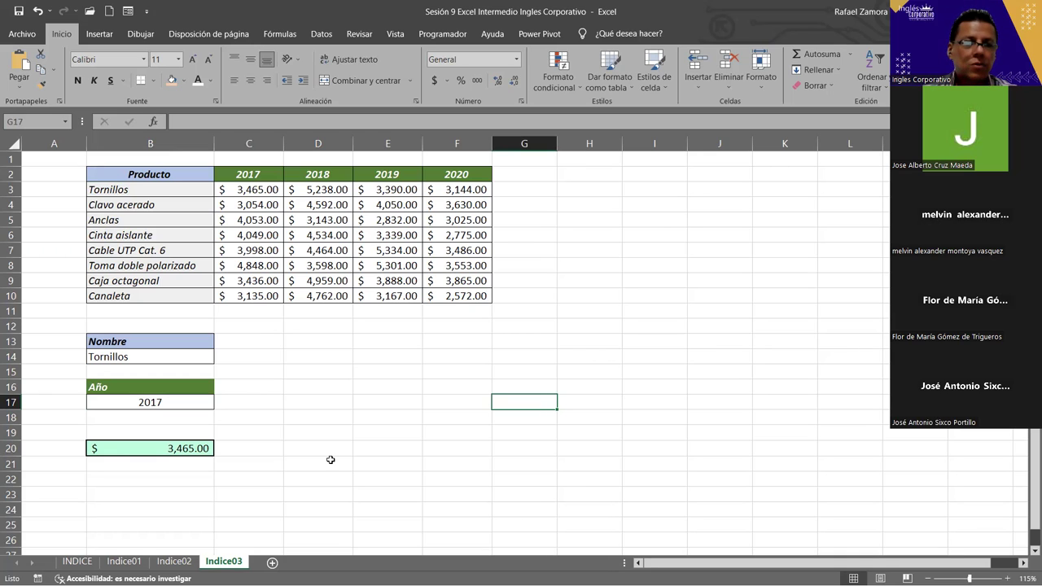
click(198, 449)
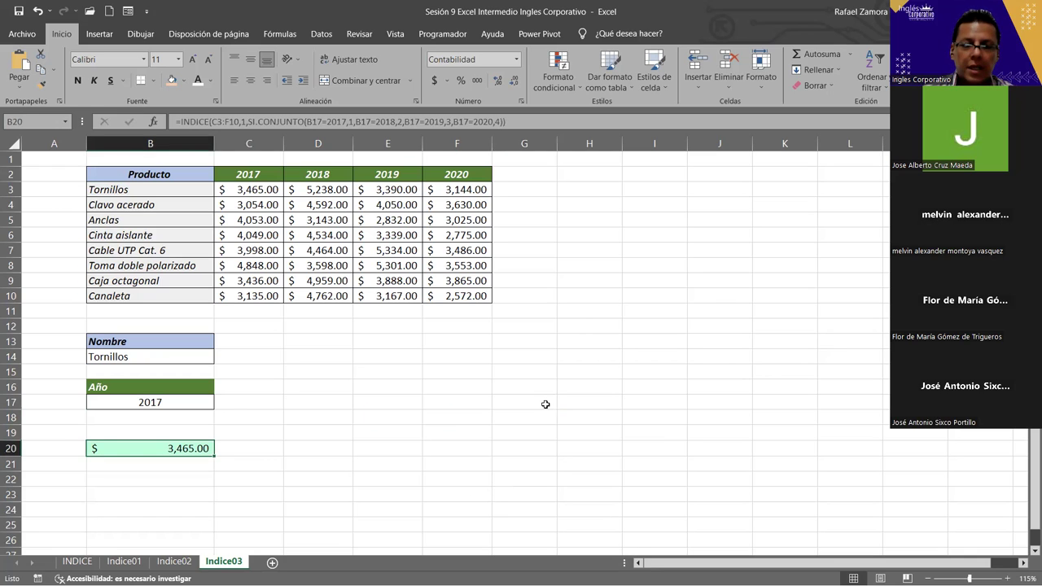
double_click(187, 448)
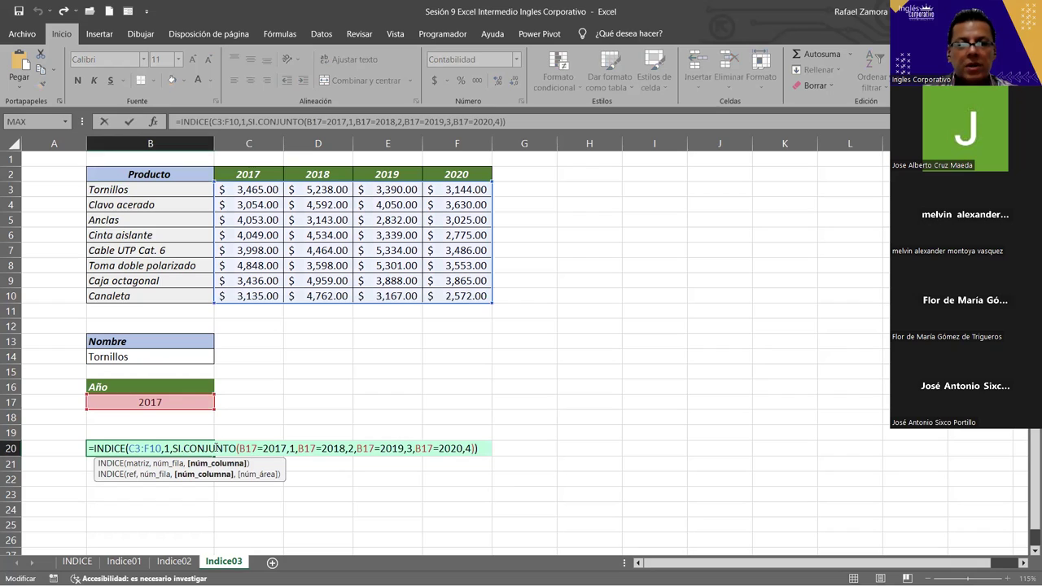
drag(184, 448, 476, 448)
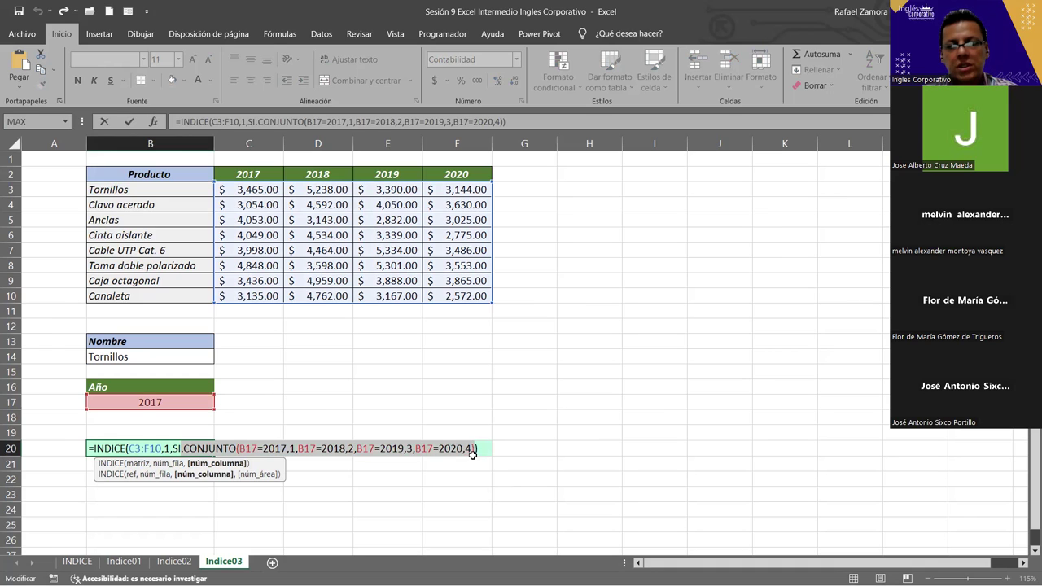
key(Escape)
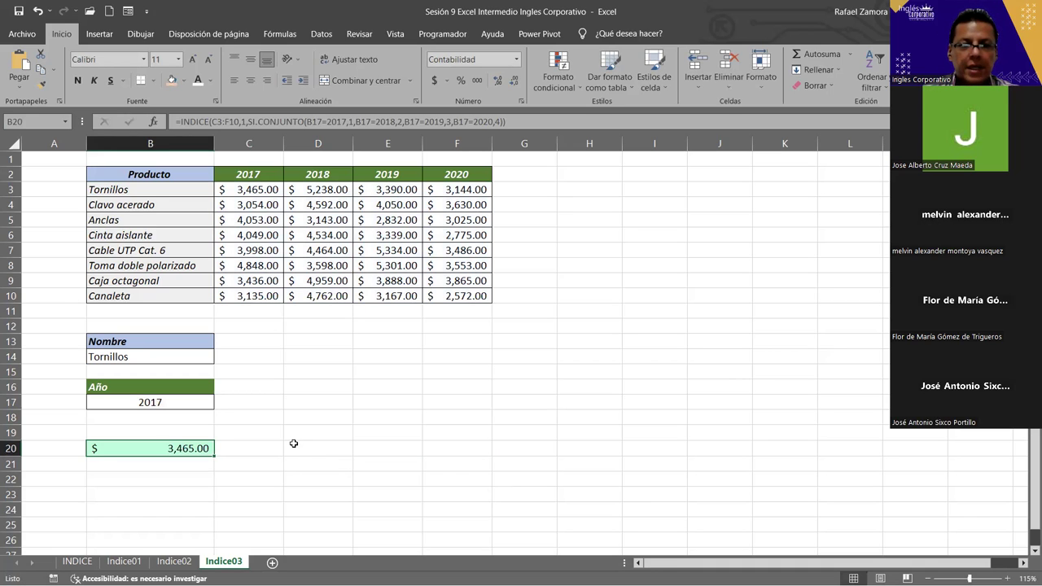
scroll(294, 443, down, 1)
click(175, 437)
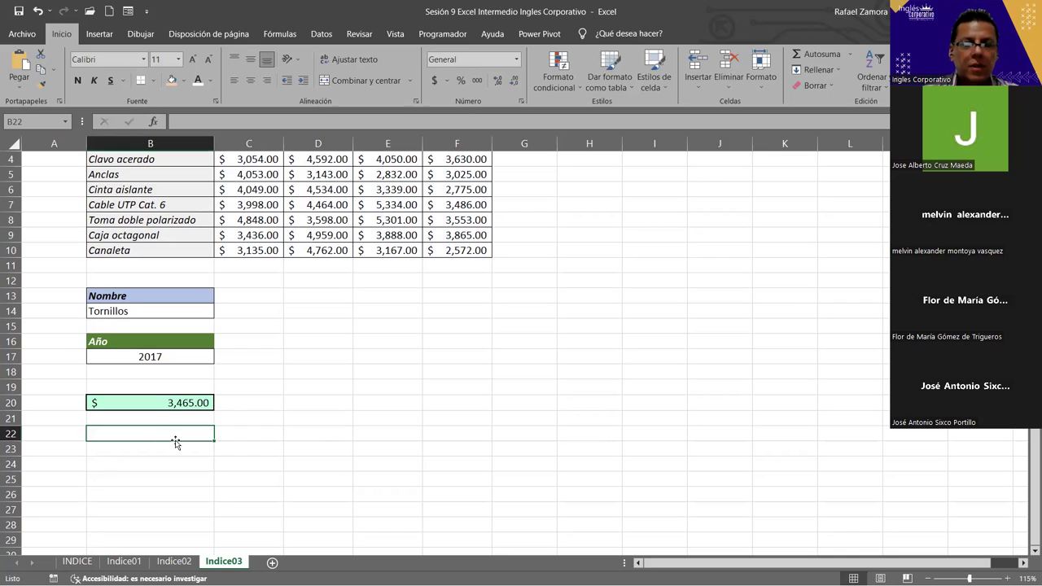
text(=)
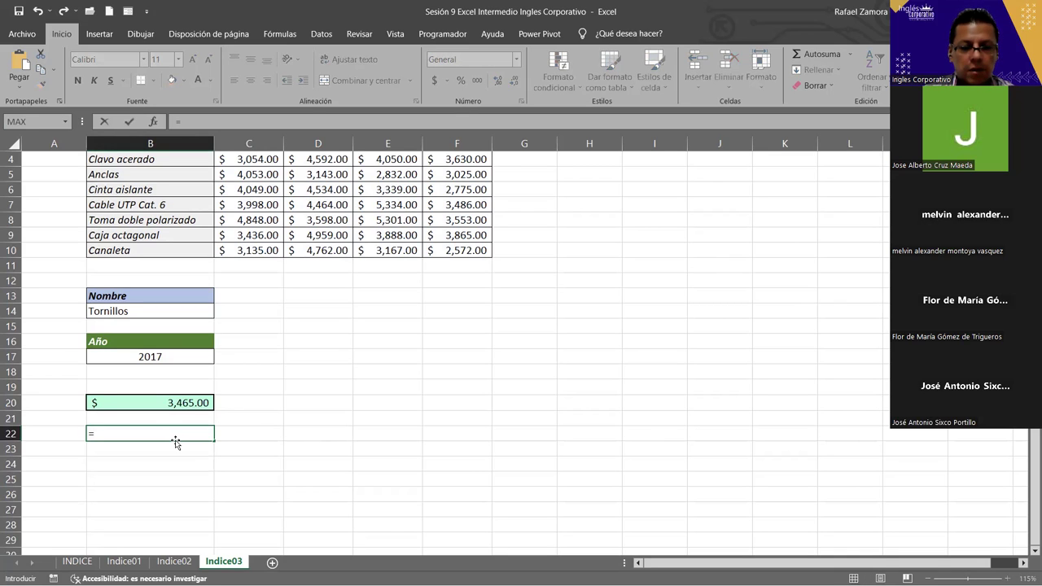
text(form)
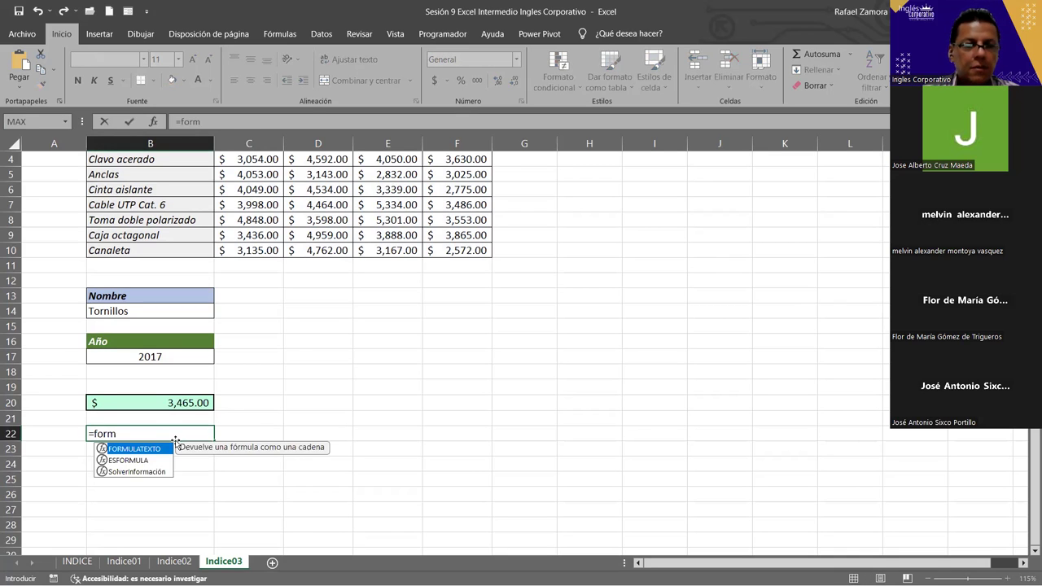
key(Tab)
click(195, 401)
key(Return)
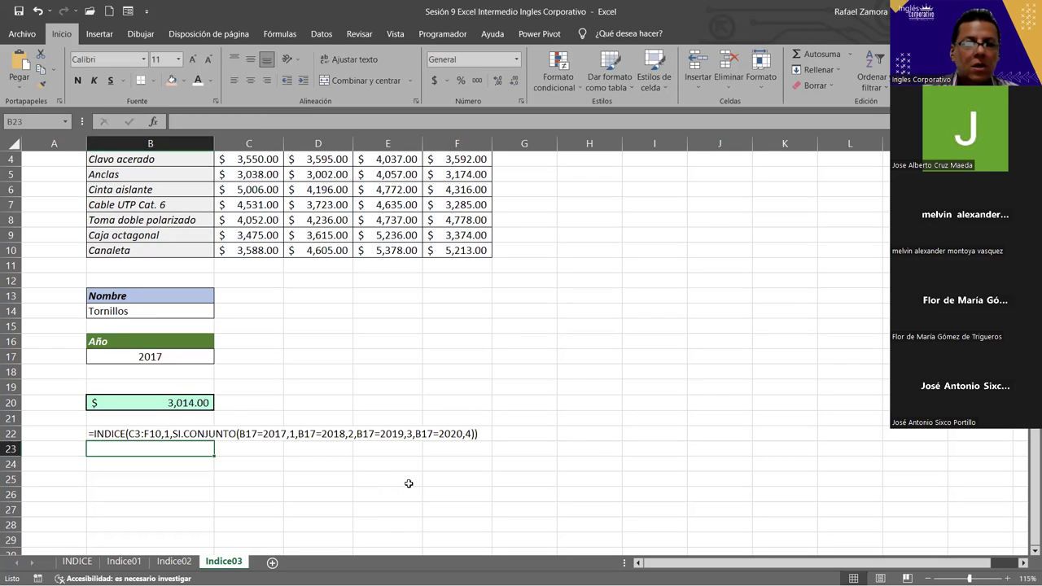
click(307, 403)
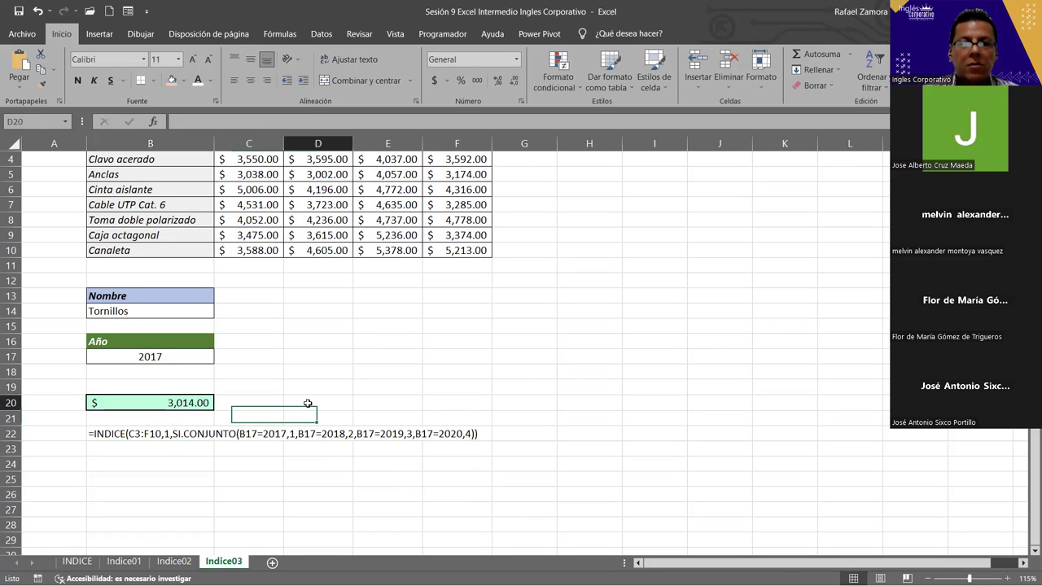
click(137, 407)
key(ctrl+c)
click(305, 401)
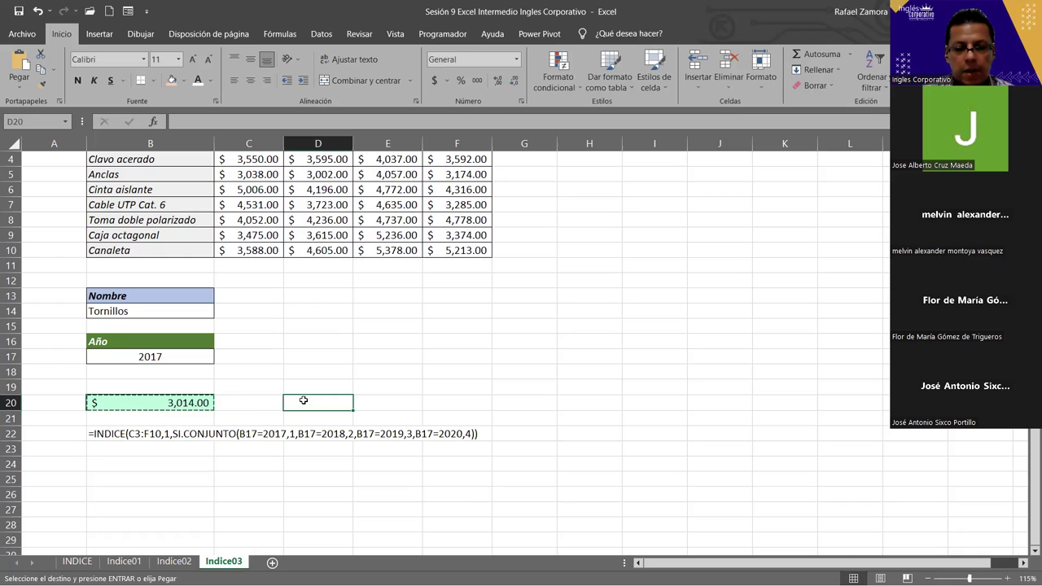
key(ctrl+v)
drag(330, 405, 371, 399)
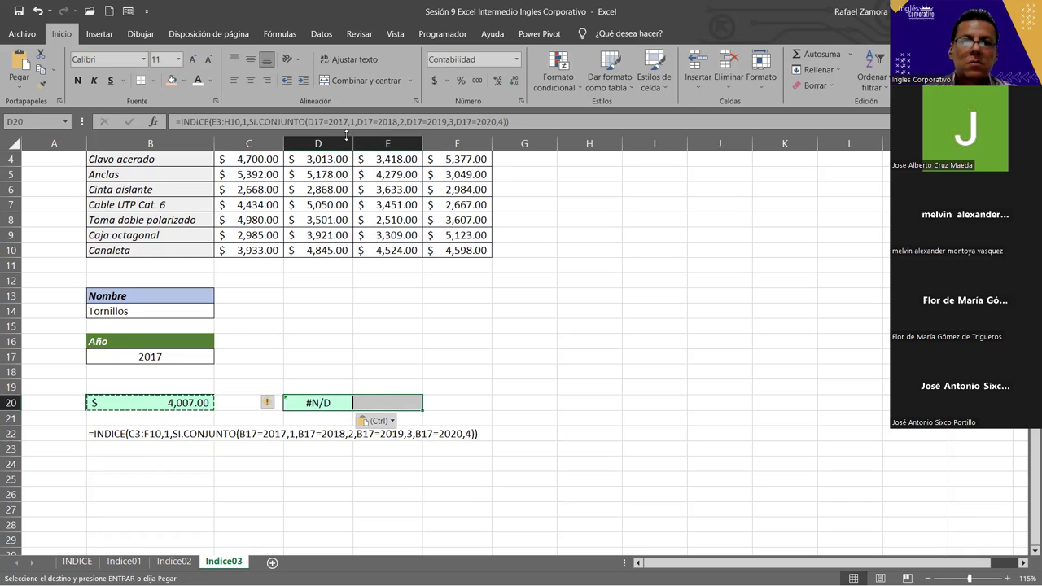
click(363, 79)
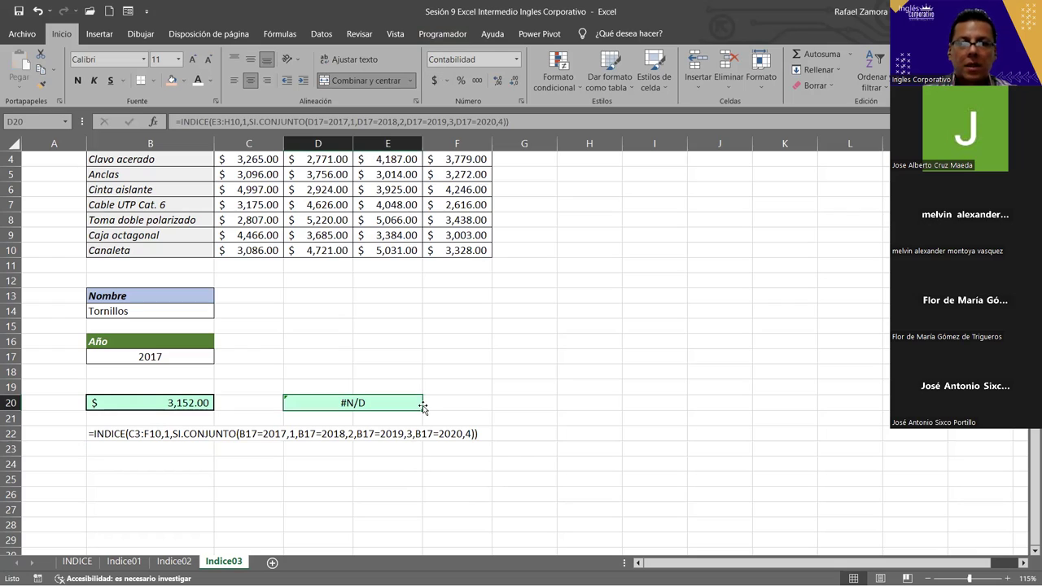
Step: Type =INDICE(C3:F10,1, in D20 and insert a nested SI for the column argument
text(=)
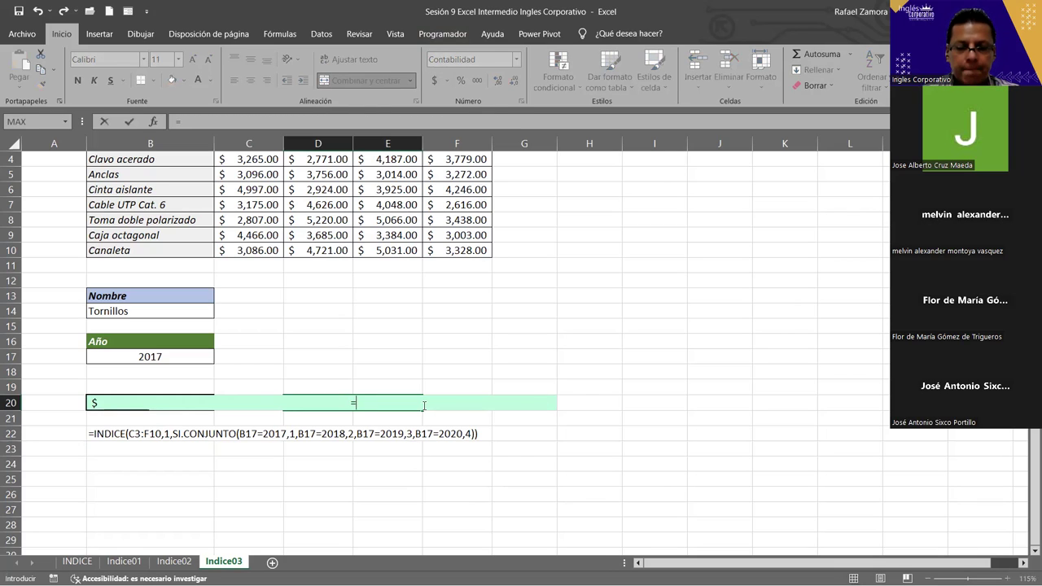
text(ind)
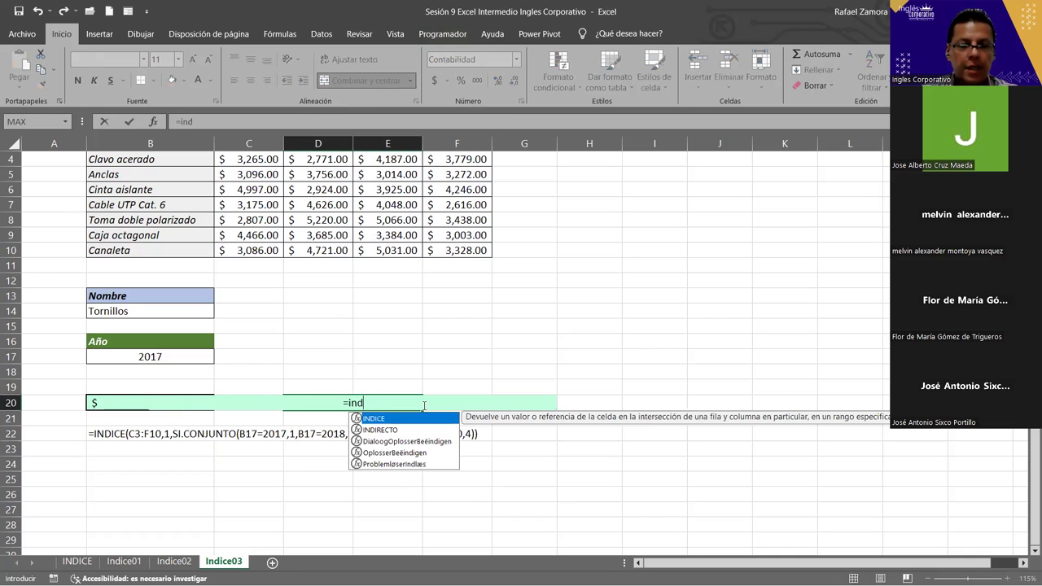
key(Tab)
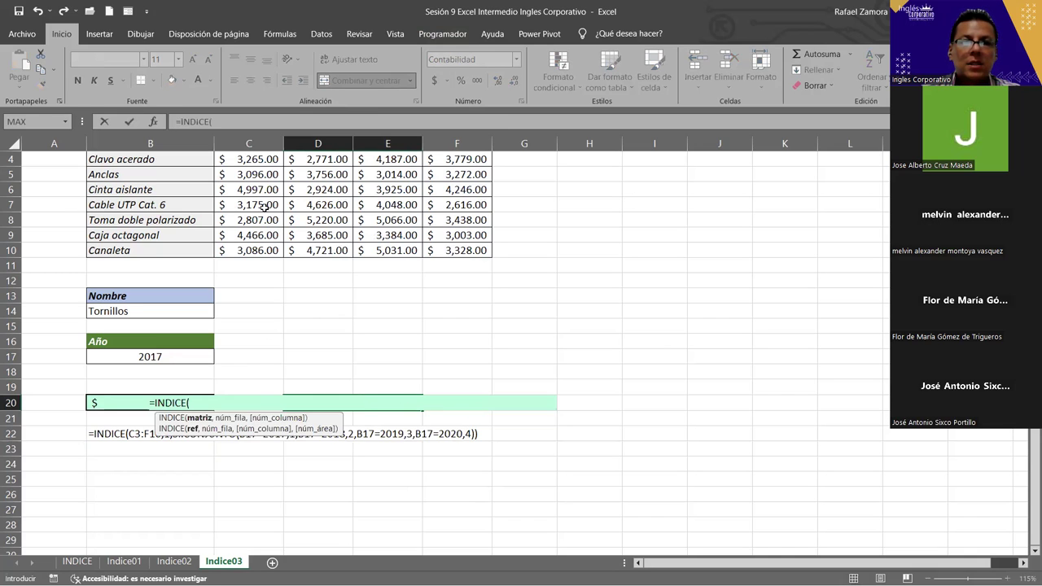
scroll(273, 331, up, 1)
click(249, 185)
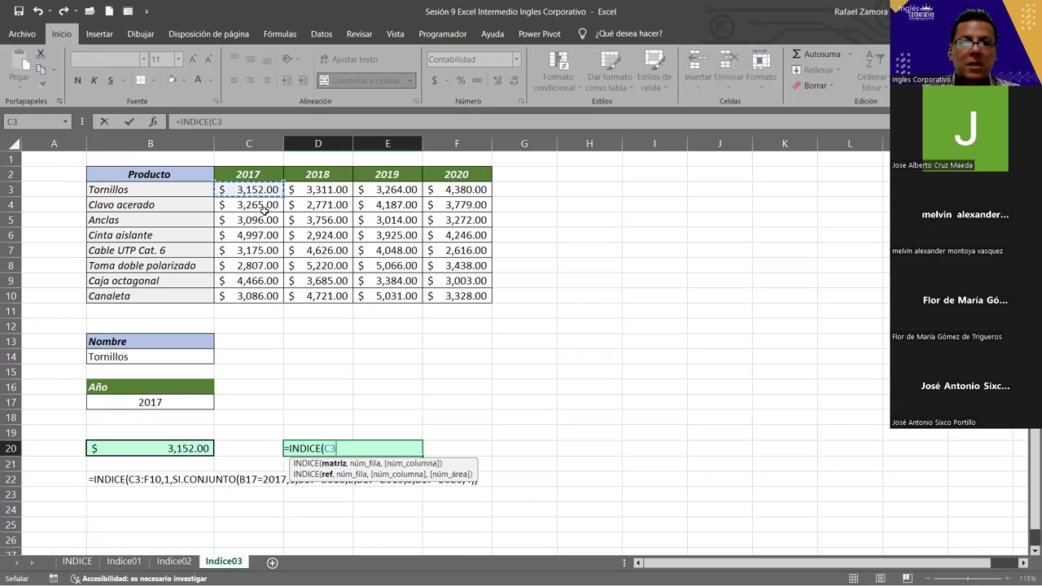
shift+click(476, 295)
text(,)
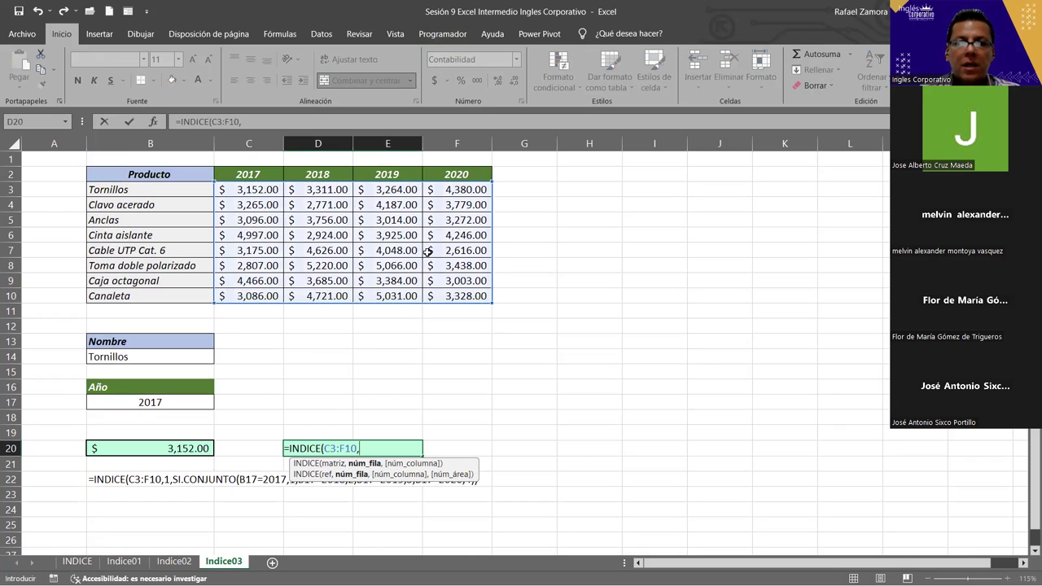
text(1)
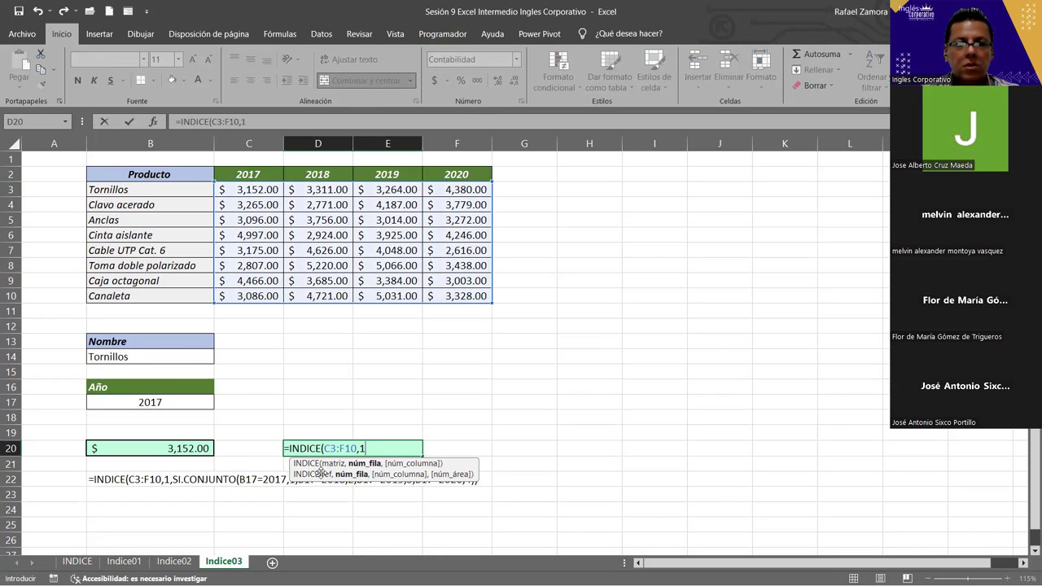
text(,)
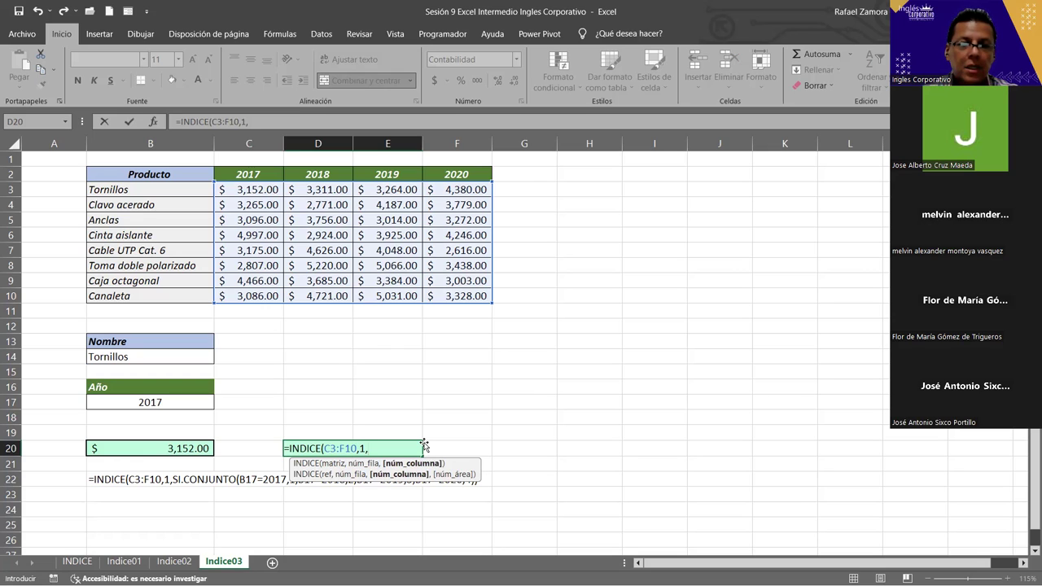
text(s)
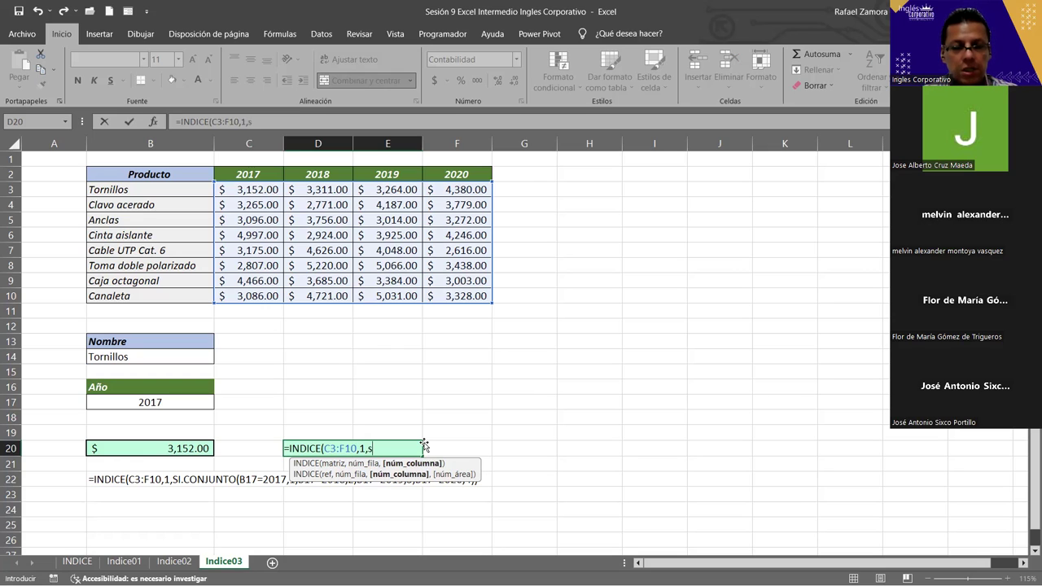
text(i)
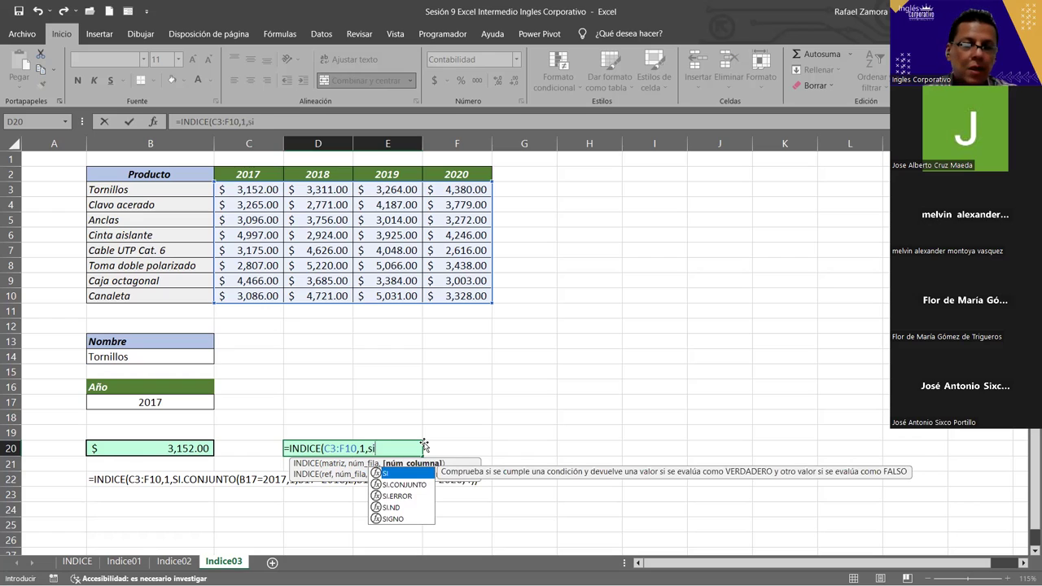
key(Tab)
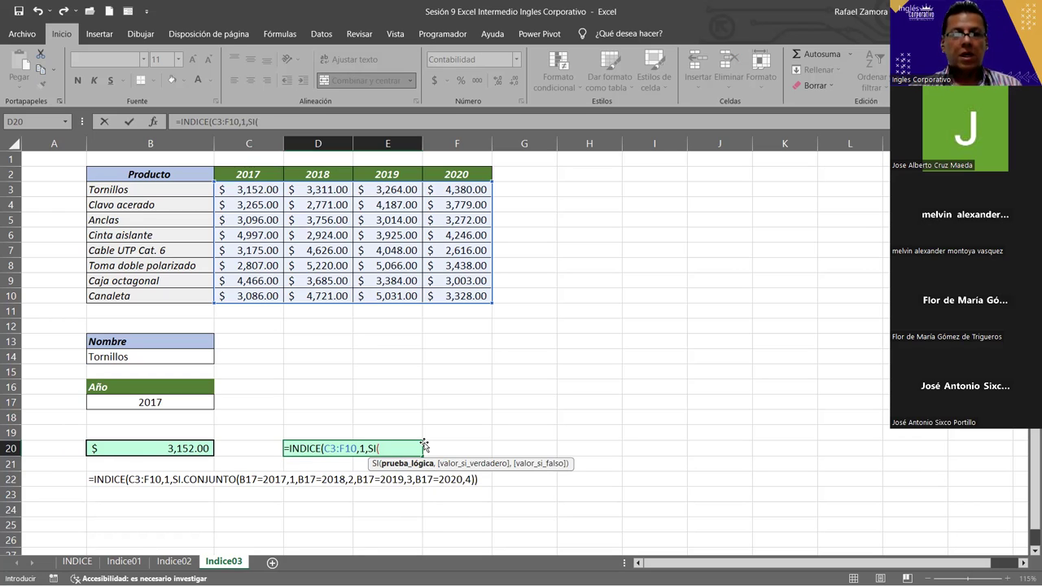
Step: Add nested SI tests returning 1 for B17=2017 and 2 for 2018, starting another SI
click(162, 402)
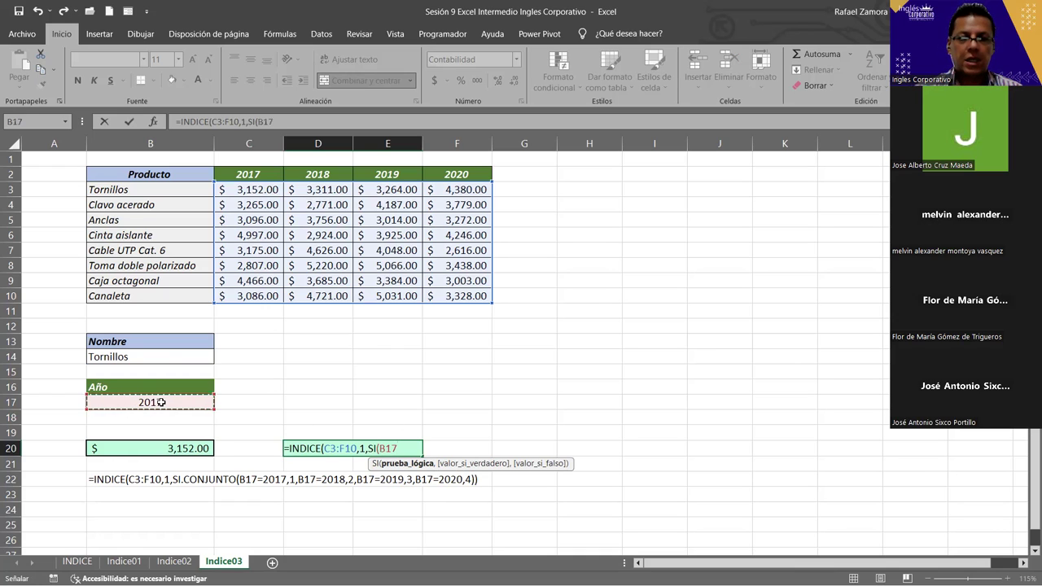
text(=)
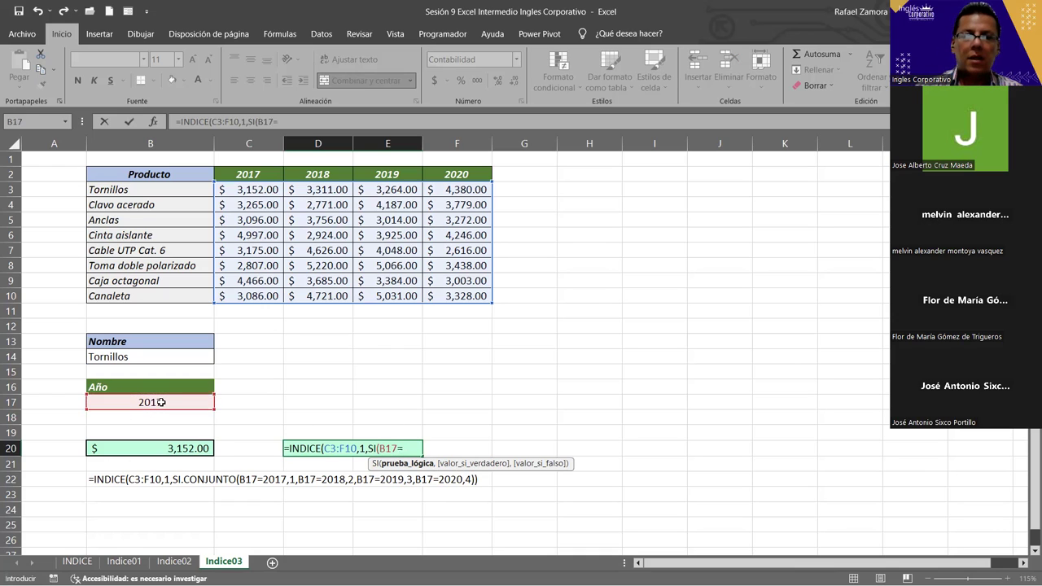
text(201)
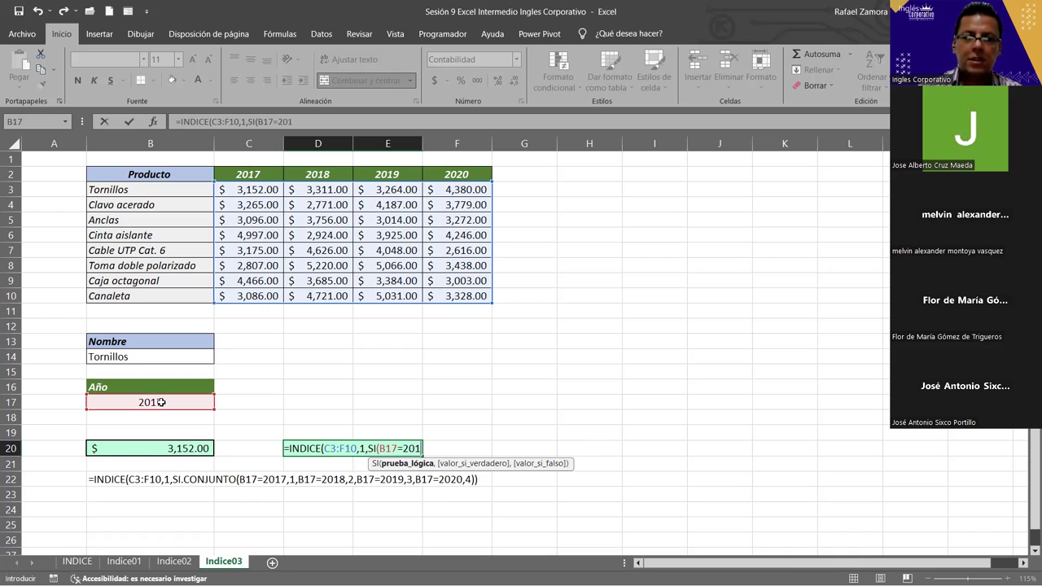
text(7,)
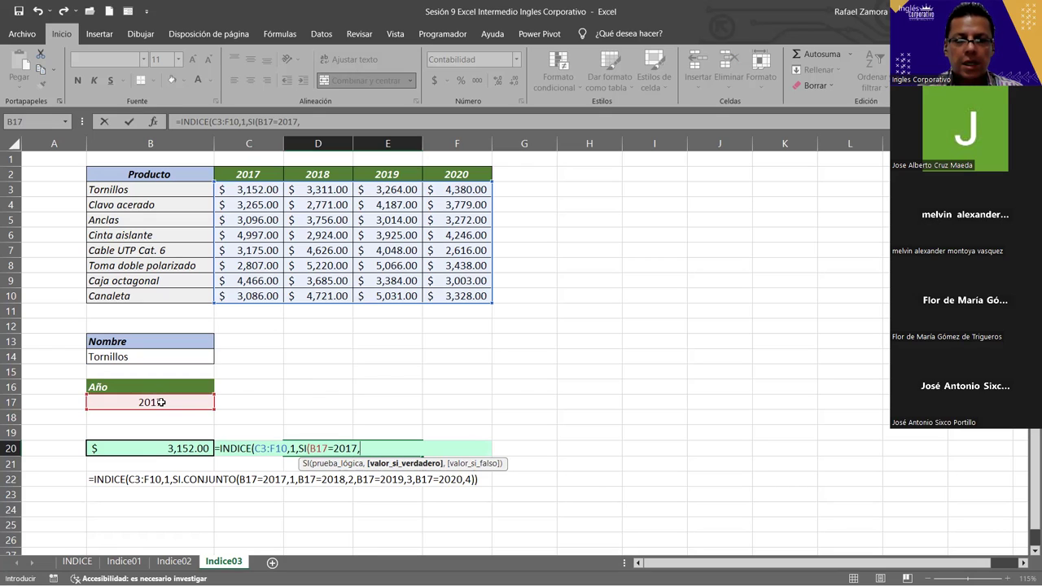
text(1)
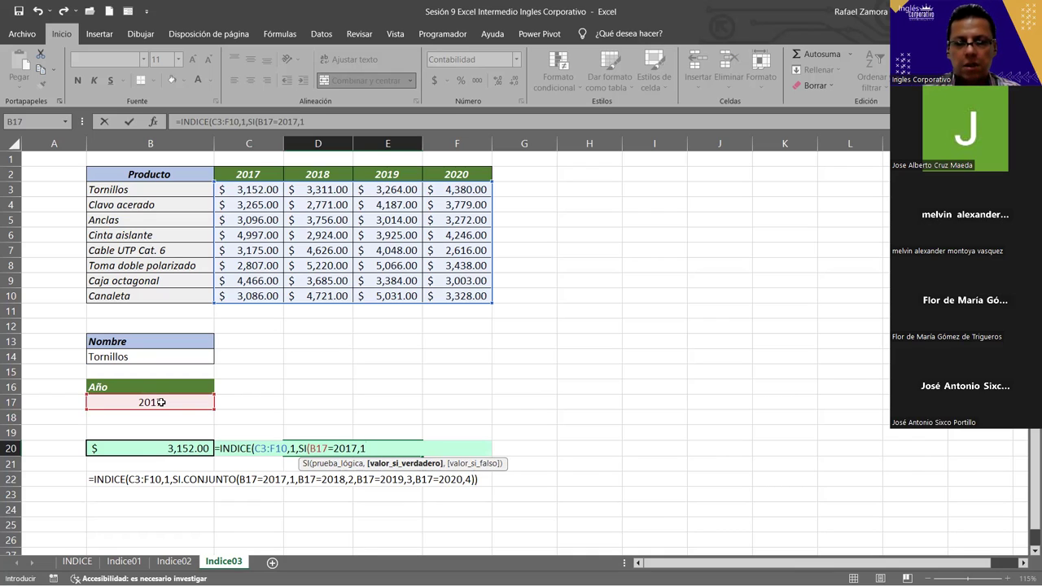
text(,)
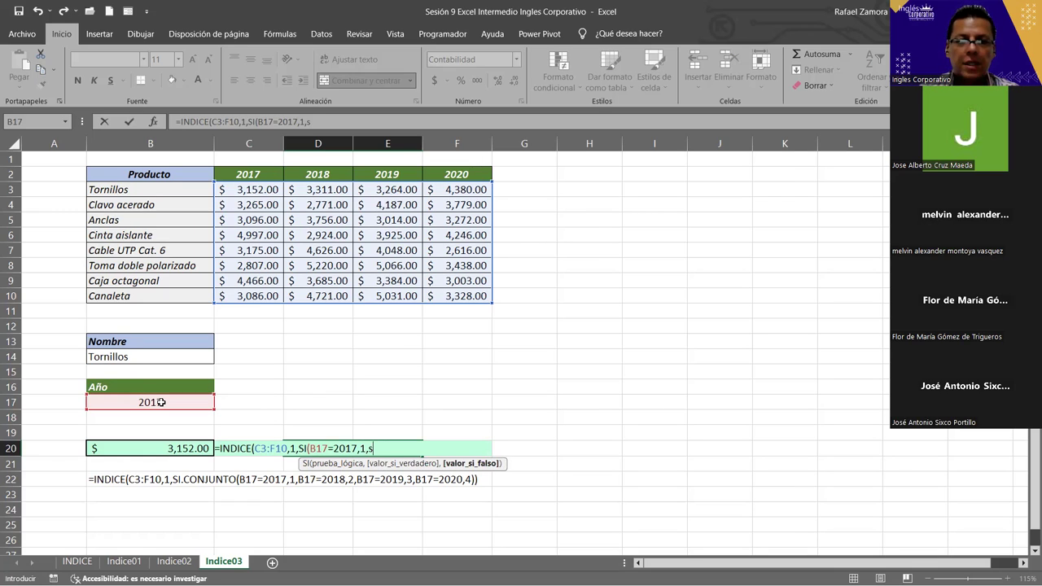
text(si)
key(Tab)
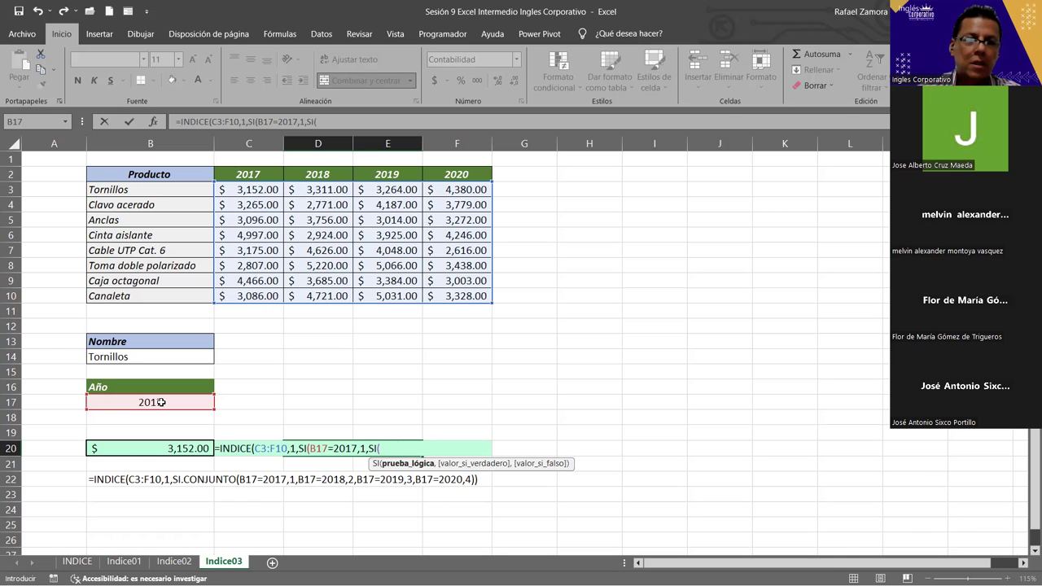
click(162, 402)
text(=2018)
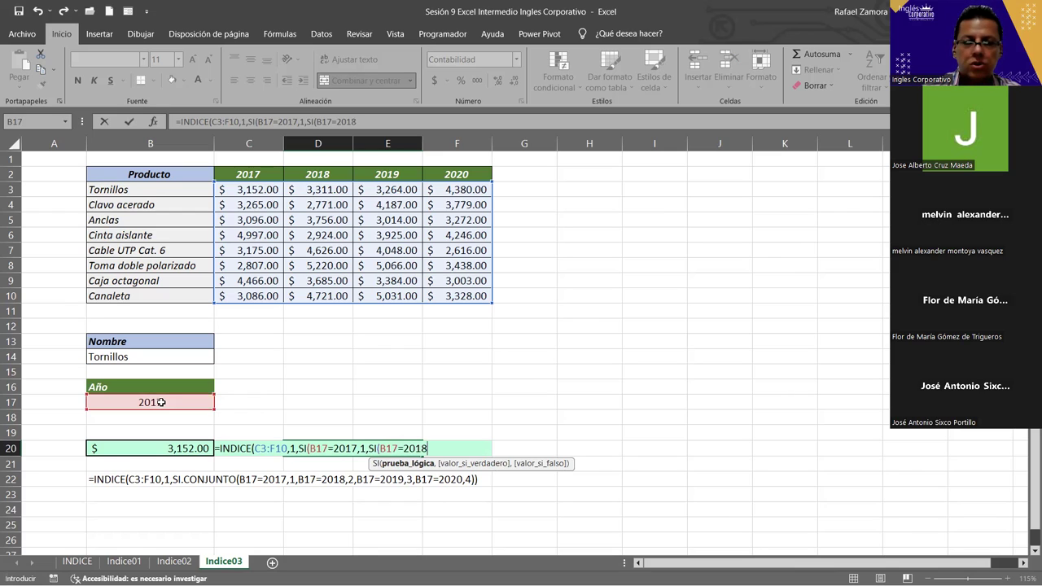
text(,2)
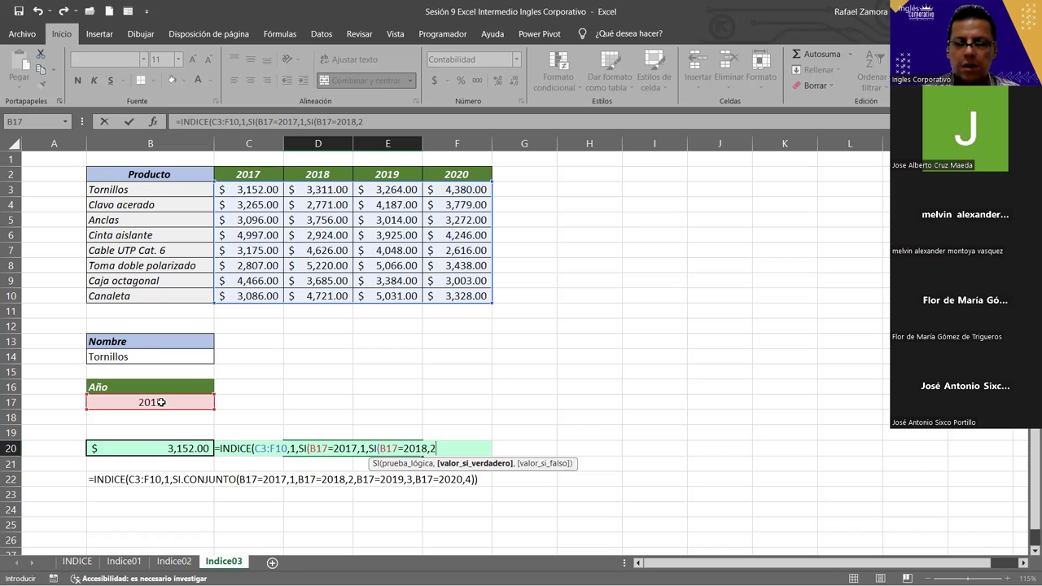
text(,)
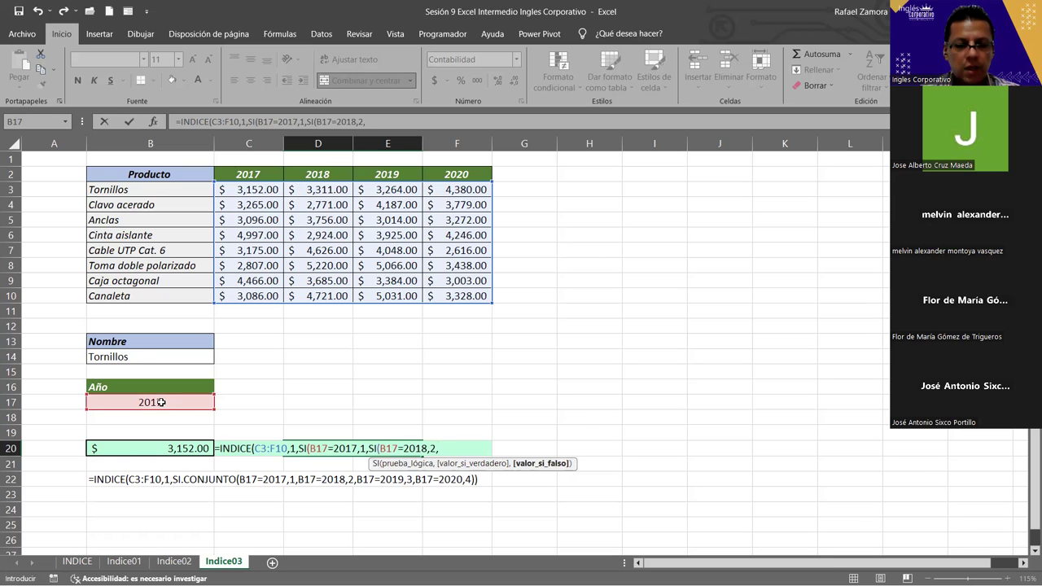
text(si)
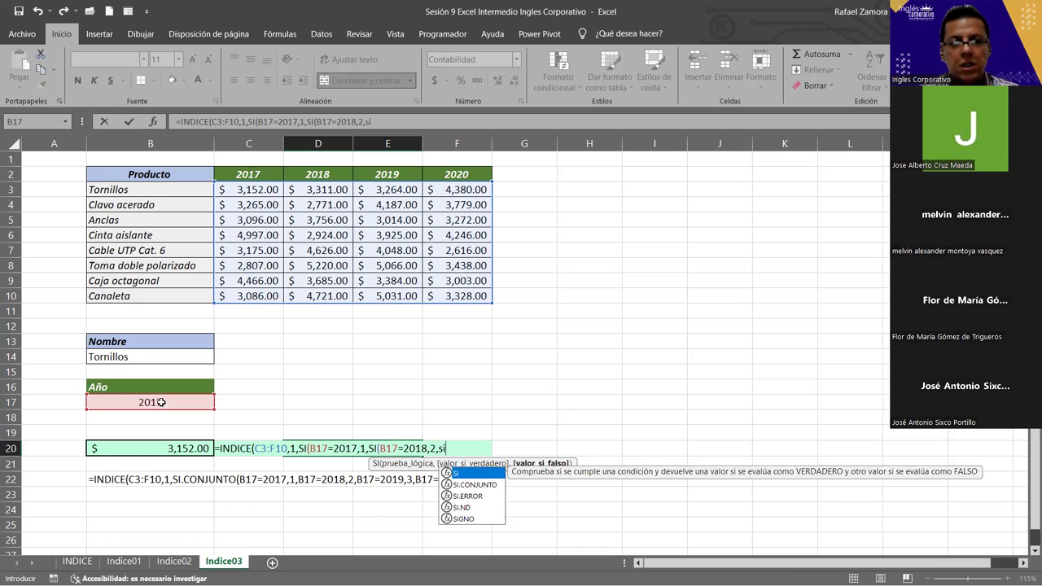
Step: Add the B17=2019 test with 4, close the three SI parentheses and enter D20's formula
key(Tab)
click(162, 403)
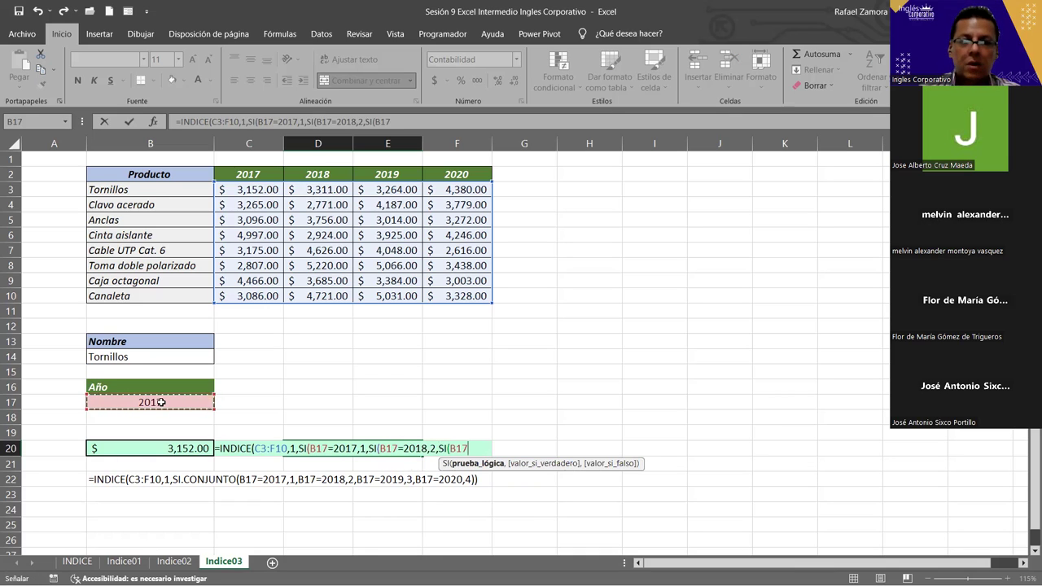
text(=)
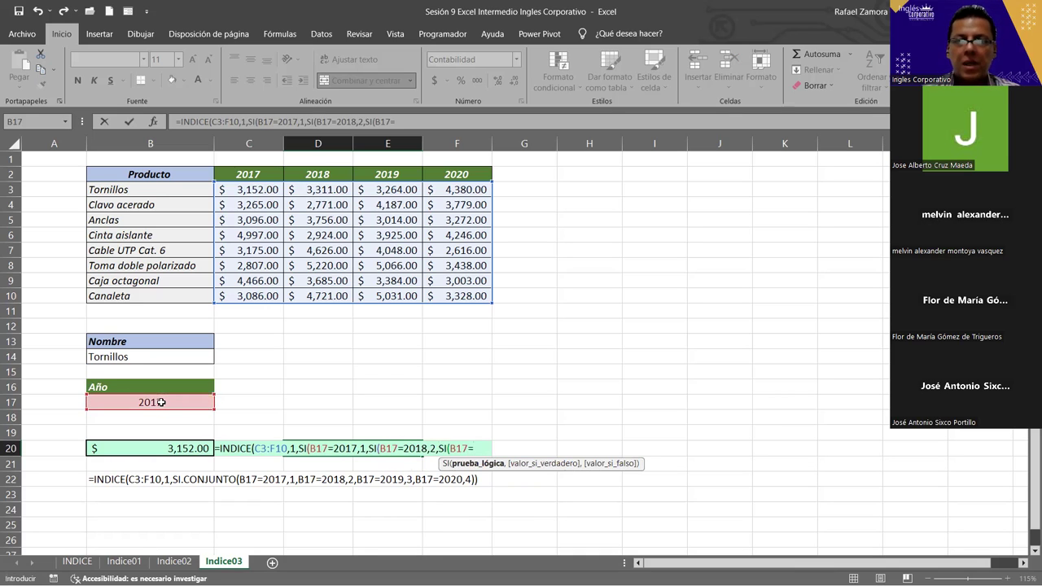
text(201)
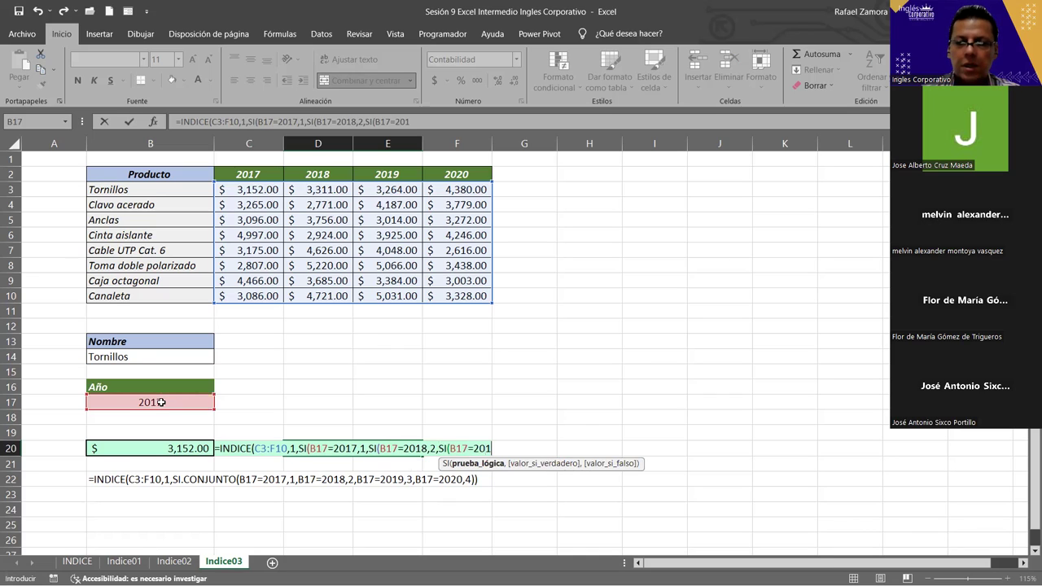
text(9,3)
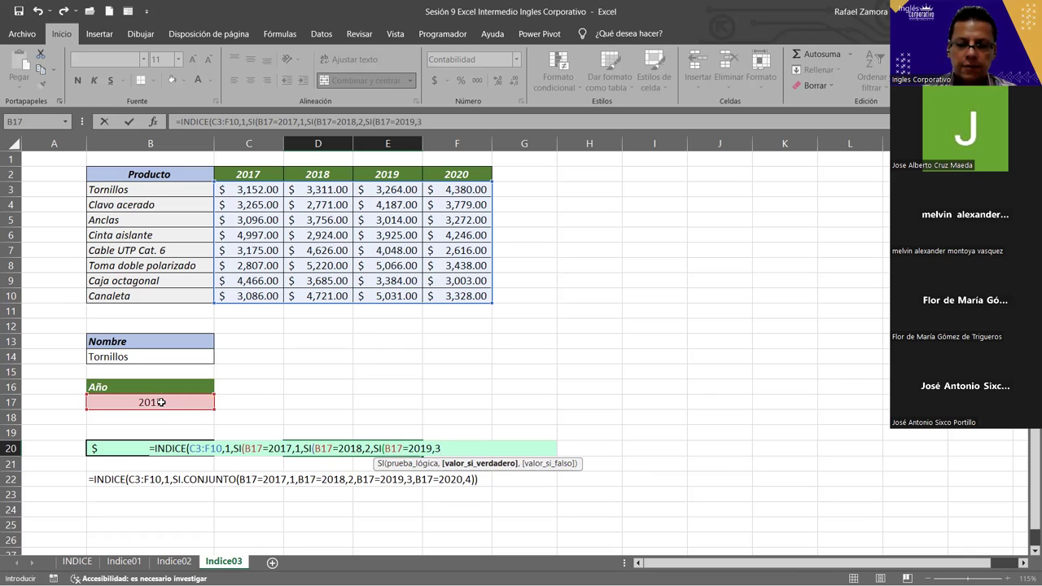
text(,)
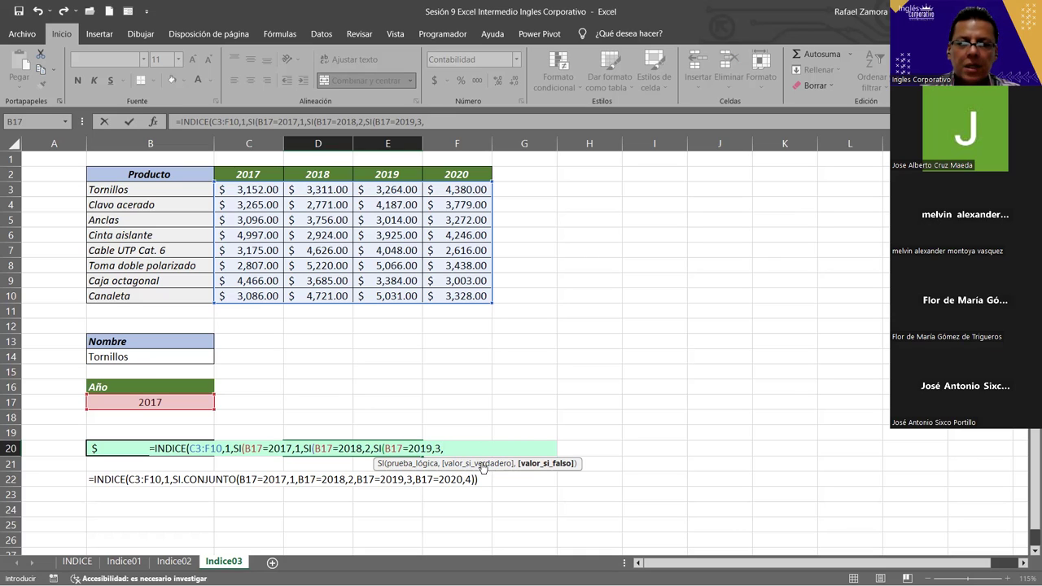
text(4)
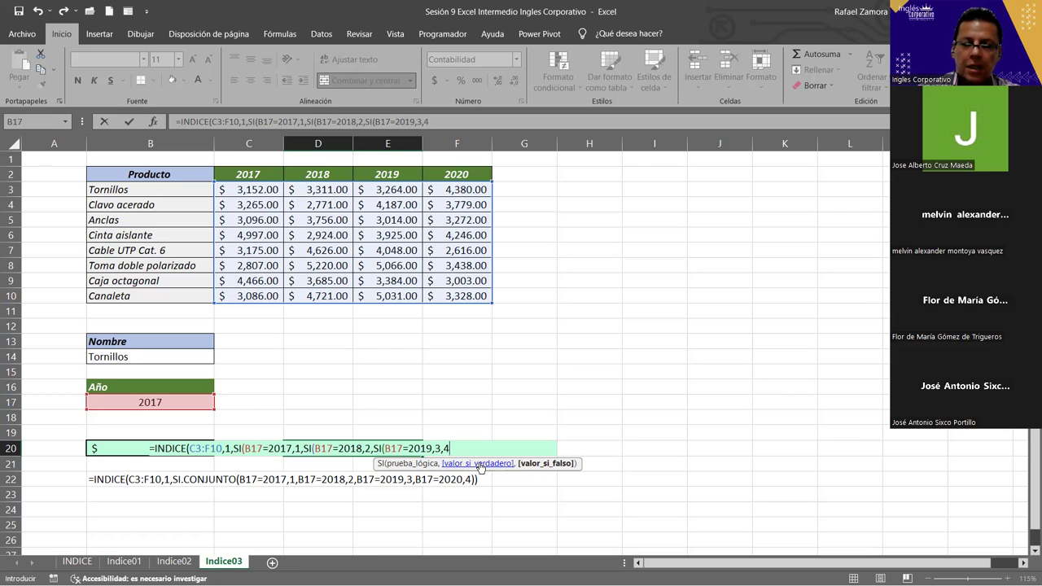
text())
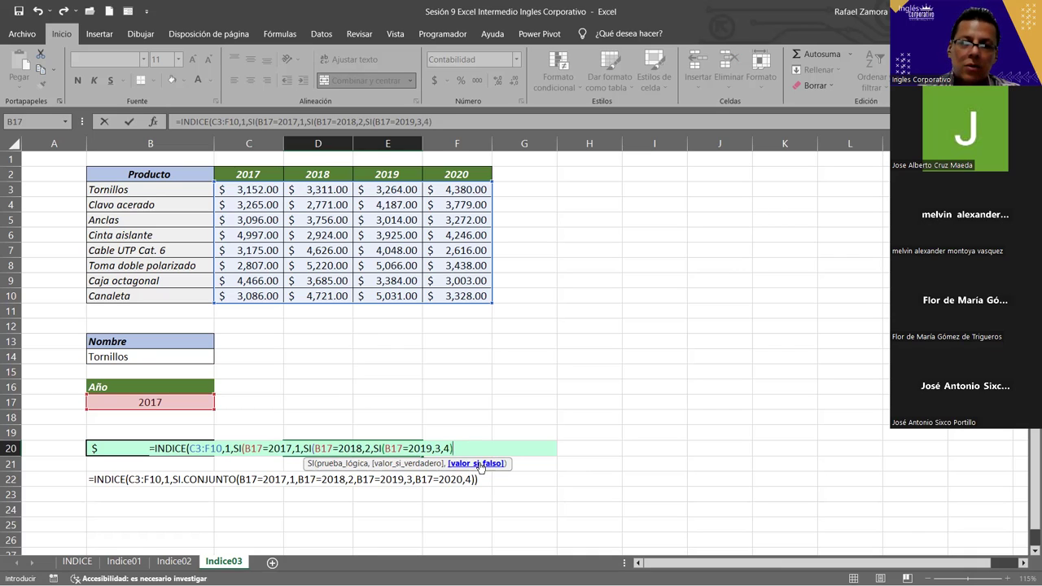
text())
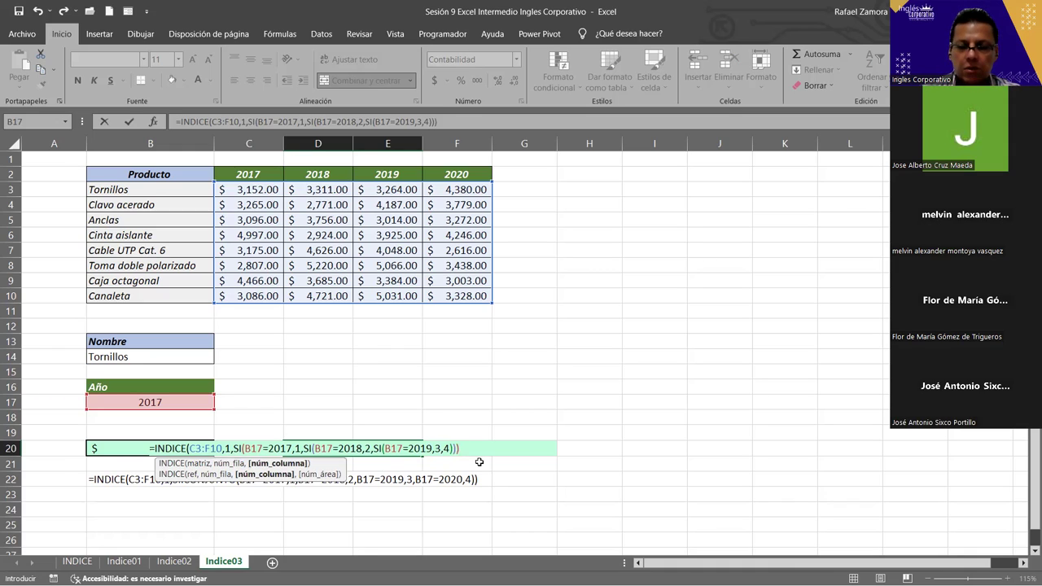
text())
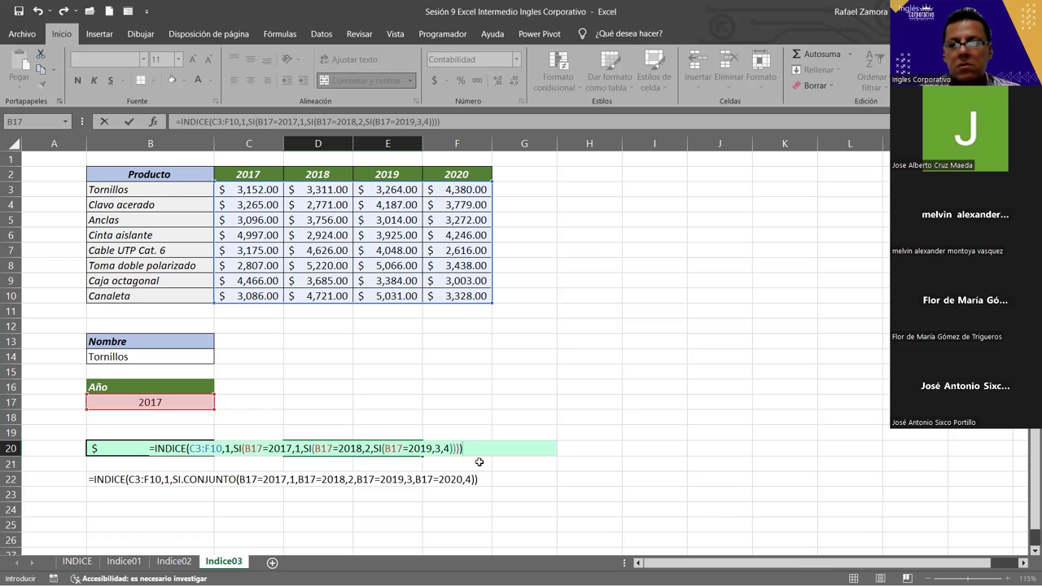
key(Return)
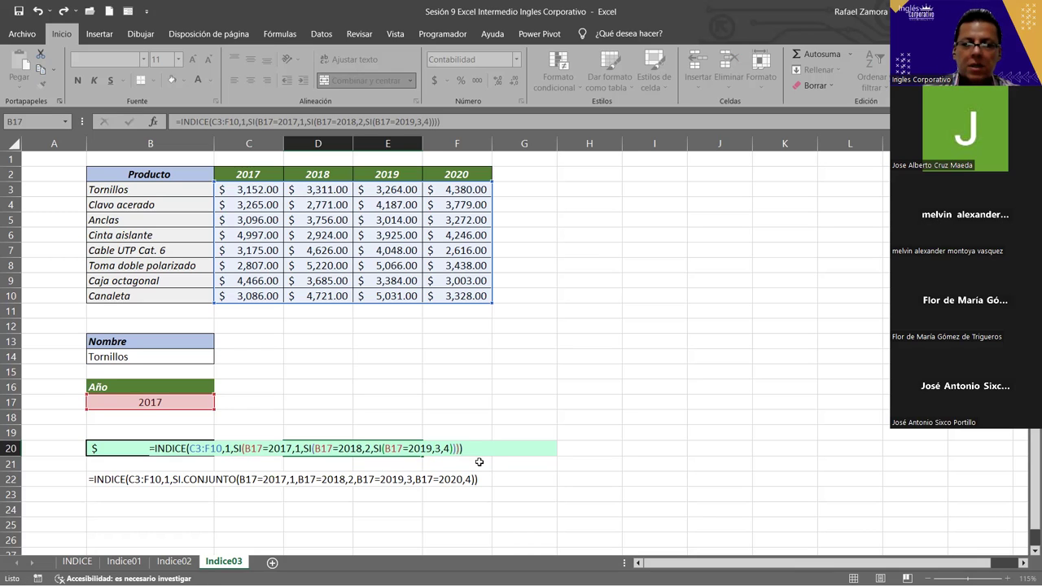
scroll(479, 461, down, 1)
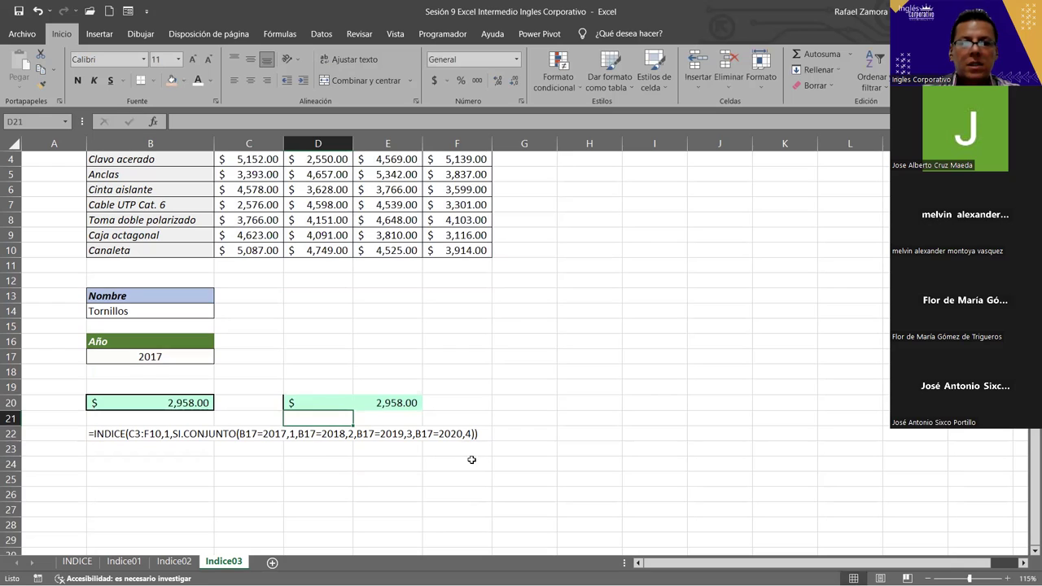
Step: Give result cell D20 All Borders
click(319, 398)
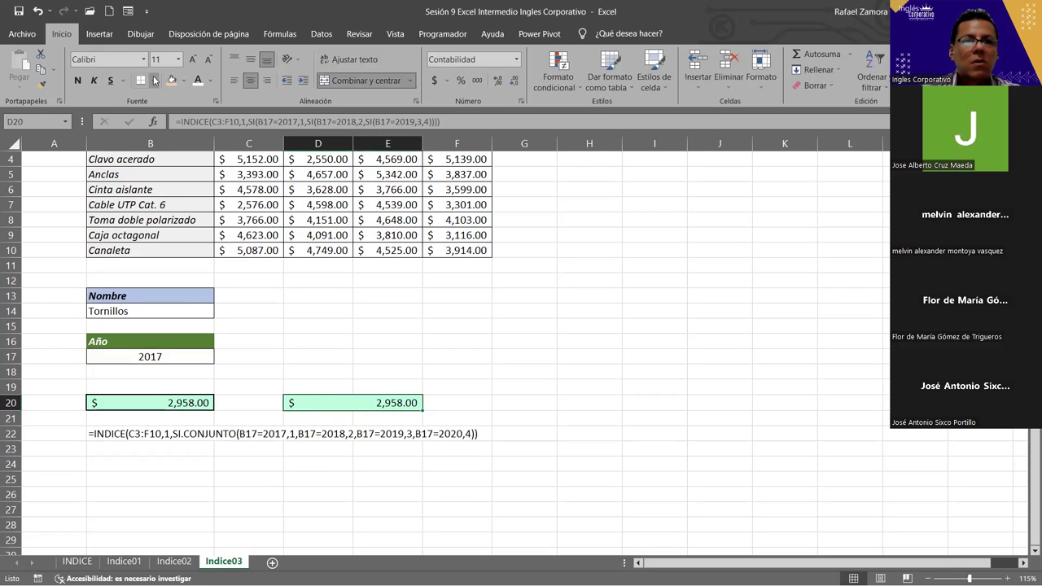
click(163, 200)
click(524, 356)
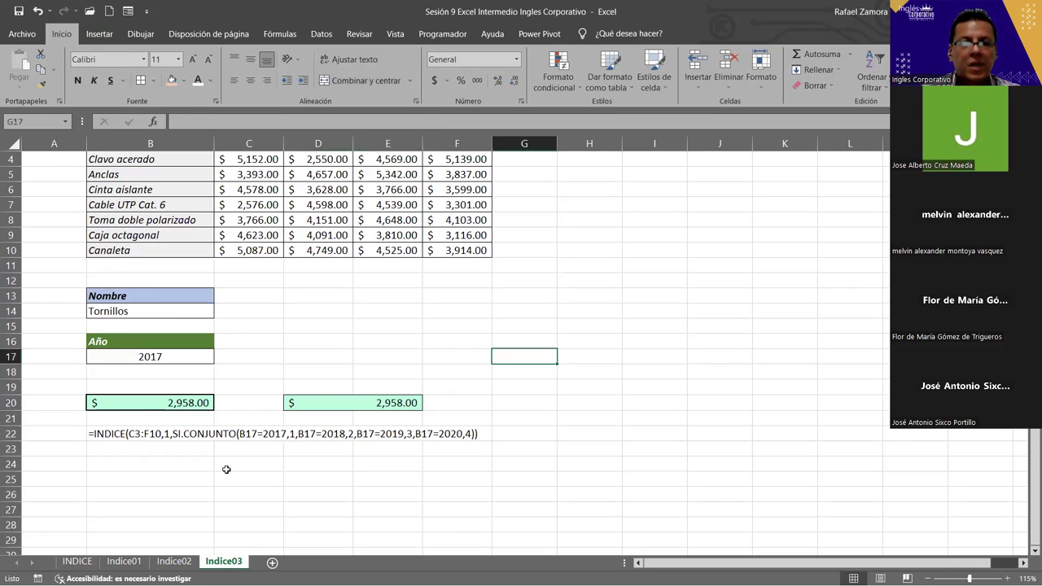
Step: Pick 2018, then 2019, then 2020 from B17's year dropdown to compare the row 20 results
click(197, 360)
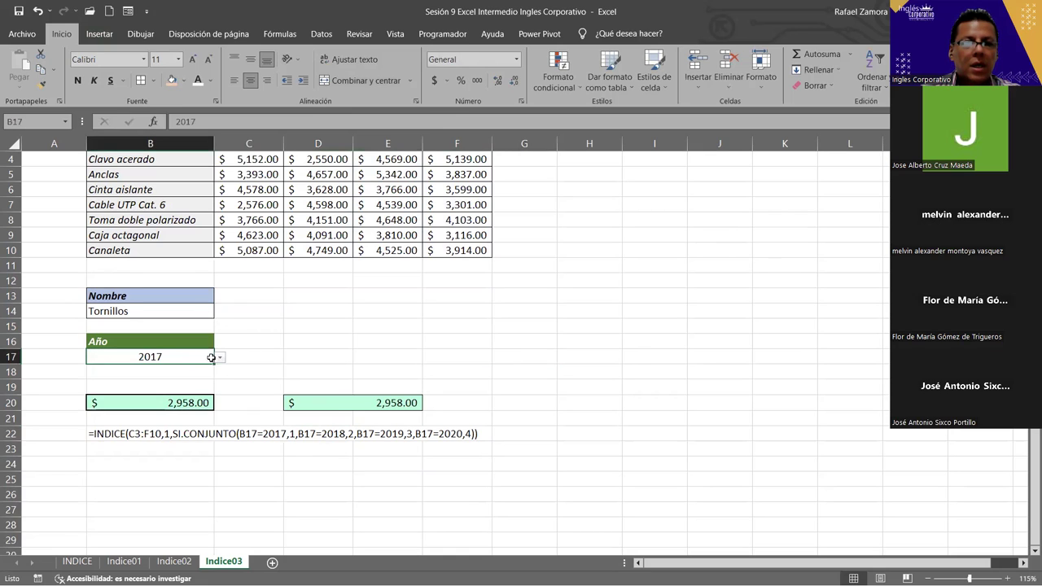
click(219, 360)
click(164, 380)
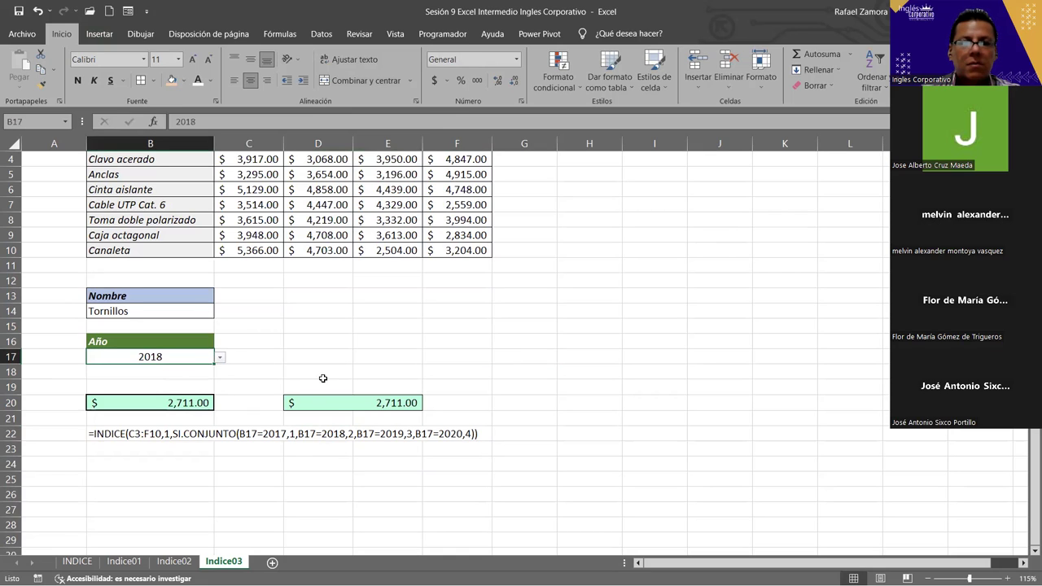
click(220, 358)
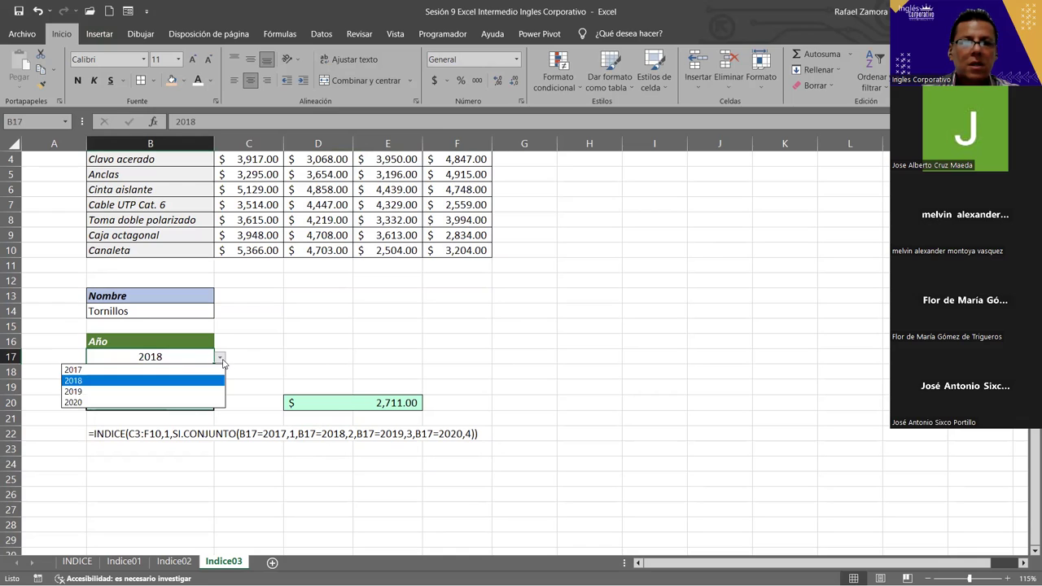
click(162, 392)
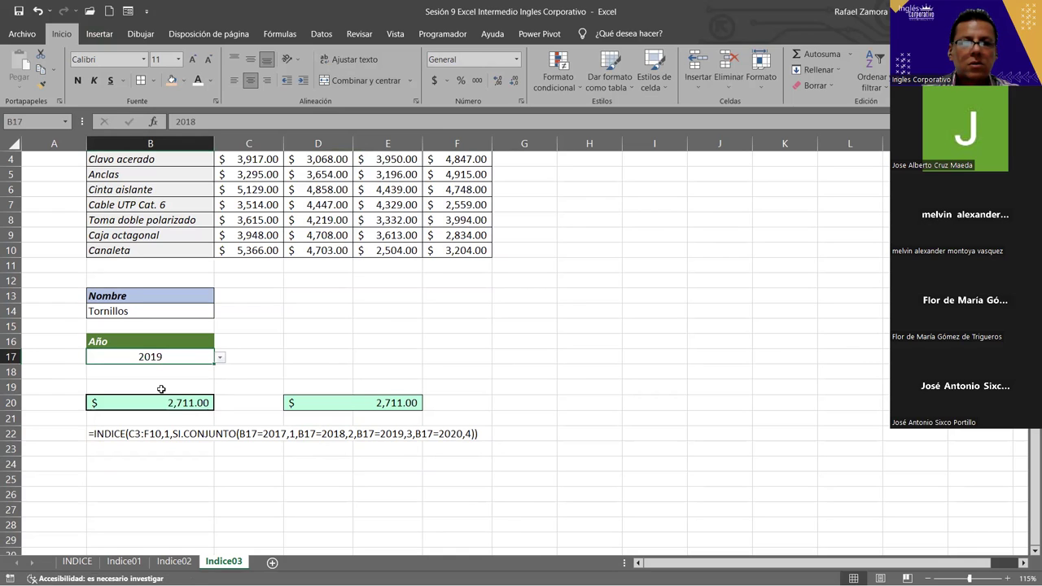
click(220, 361)
click(175, 402)
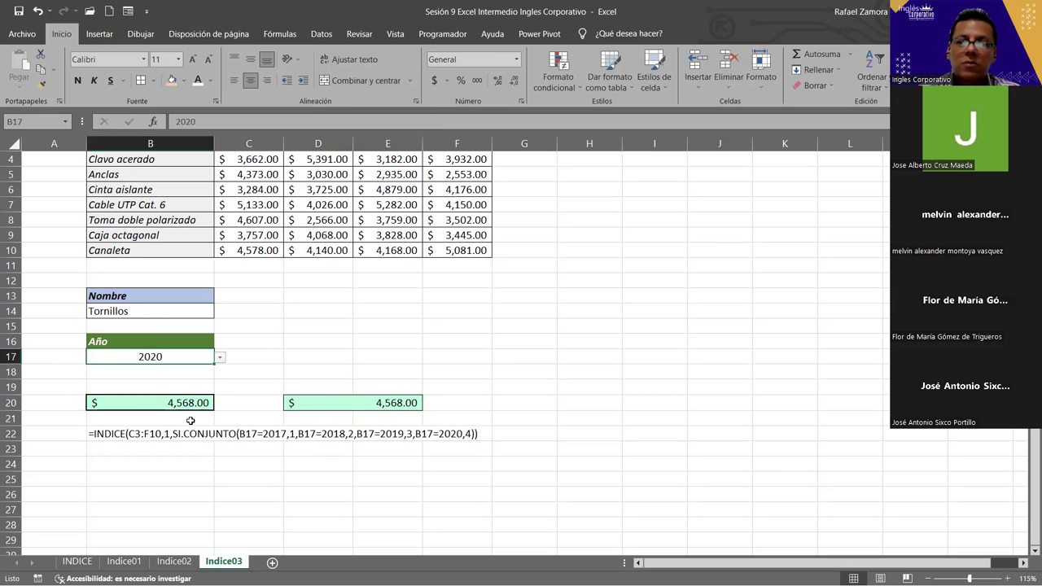
Step: Enter =FORMULATEXTO(D20) in B24 to display D20's nested SI formula as text
click(142, 464)
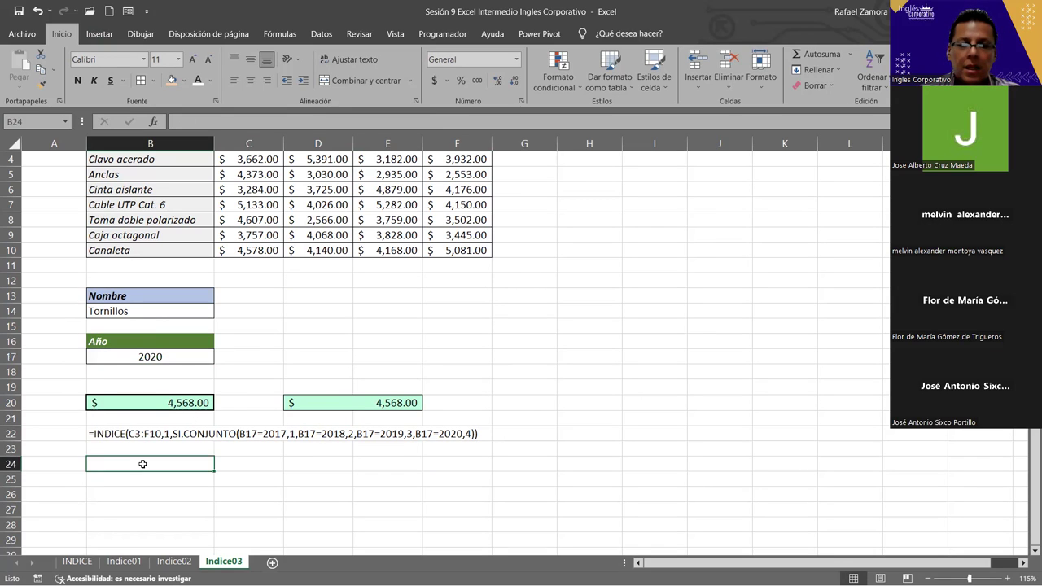
text(=)
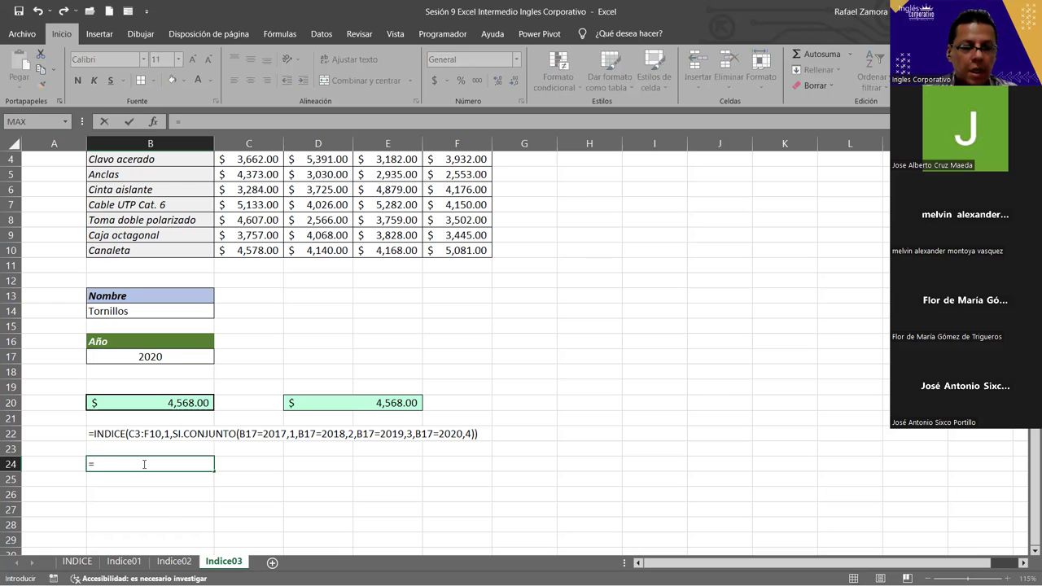
text(for)
key(Tab)
click(331, 403)
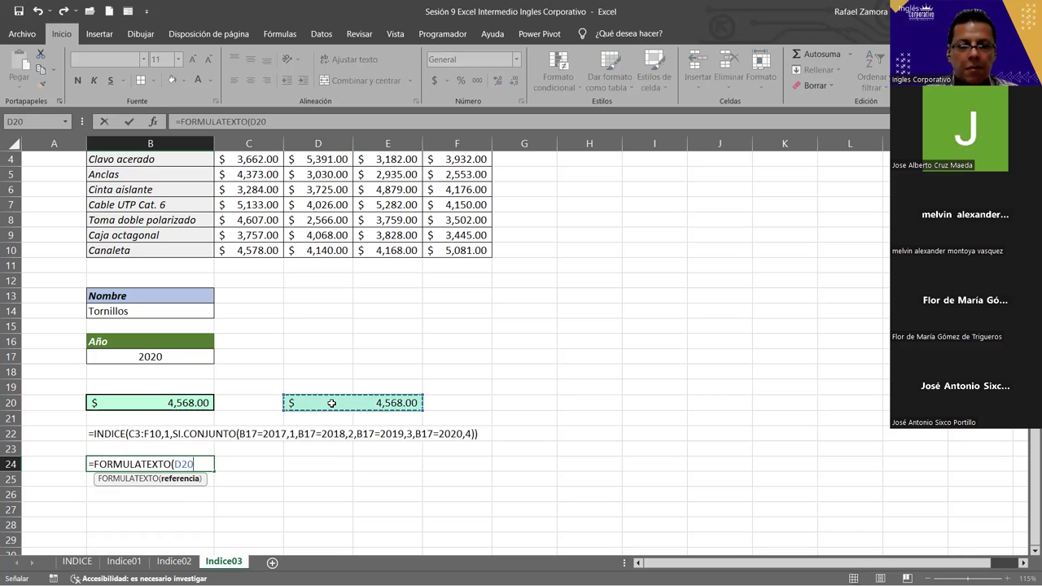
key(Return)
click(607, 436)
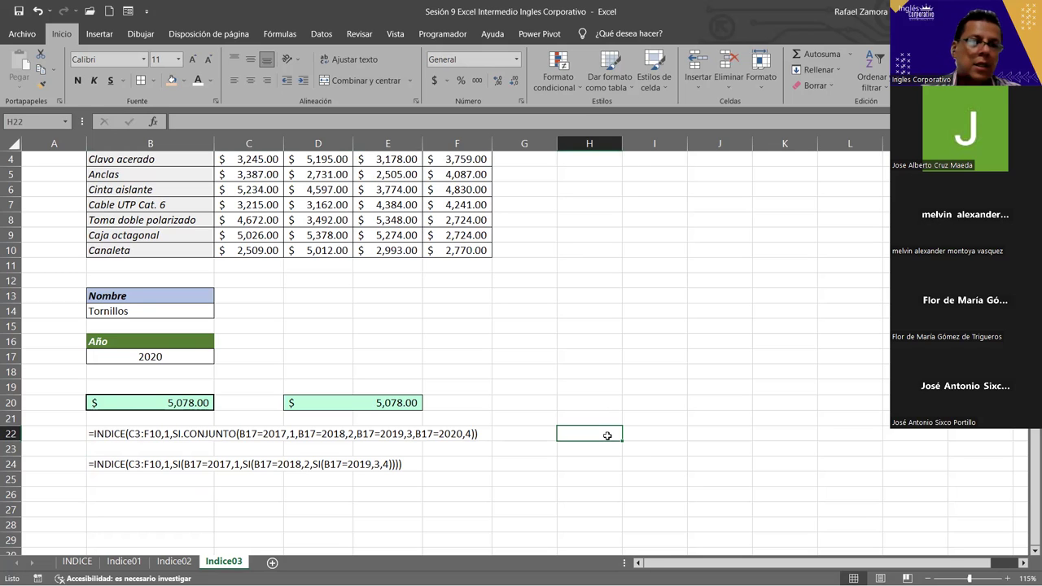
scroll(607, 435, up, 1)
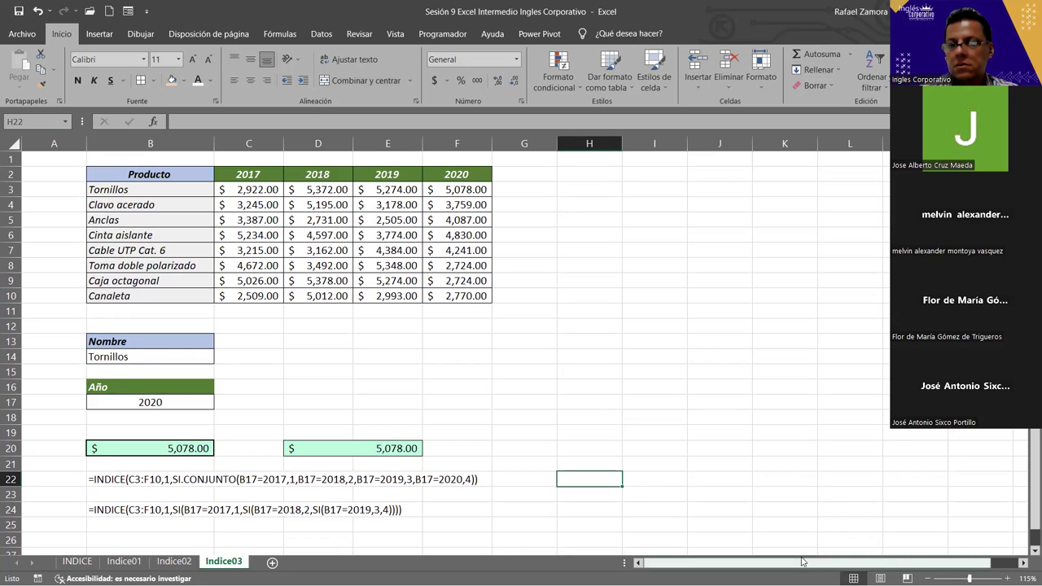
click(658, 284)
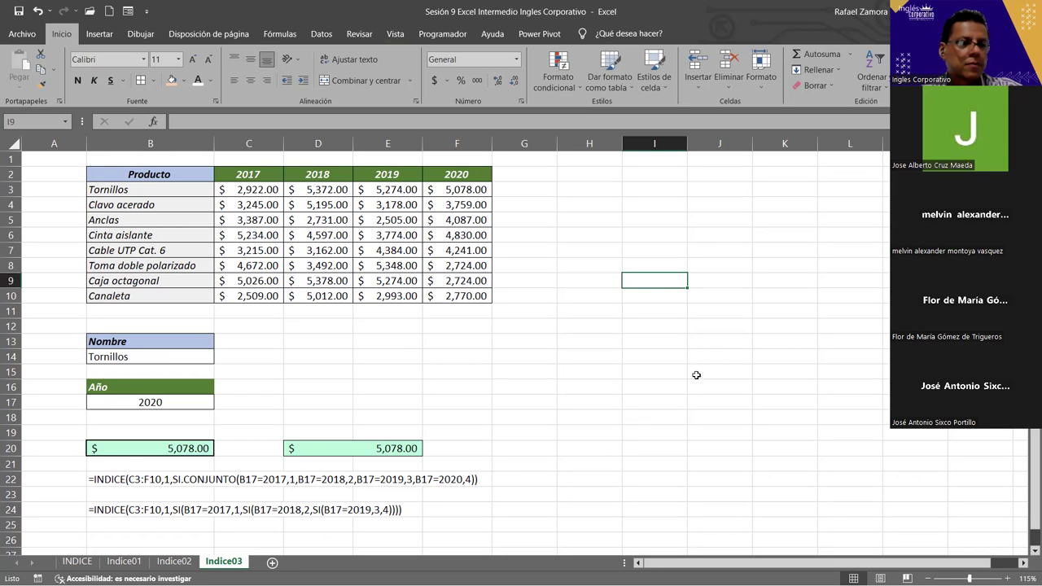
click(584, 358)
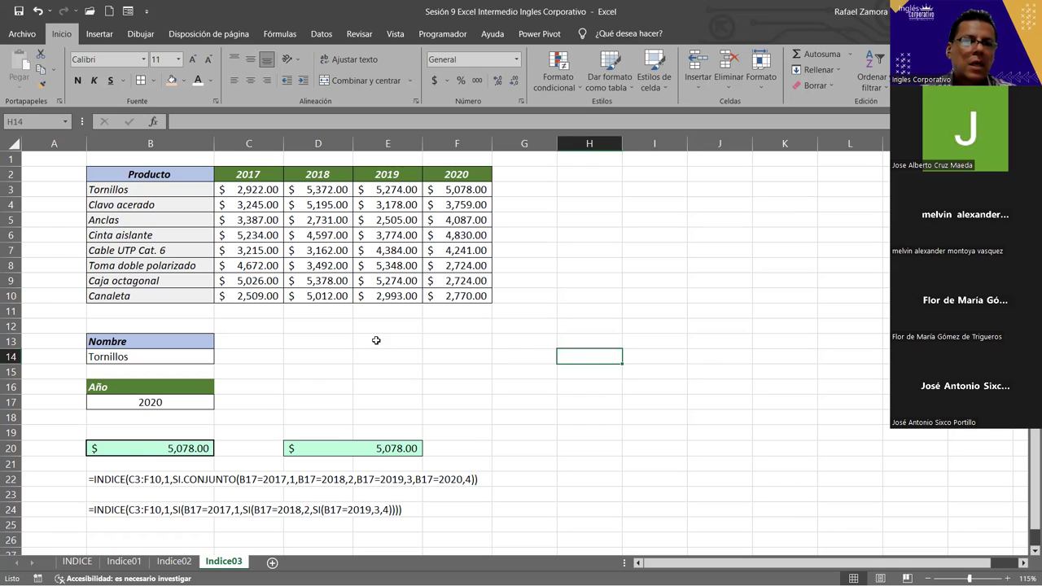
click(149, 189)
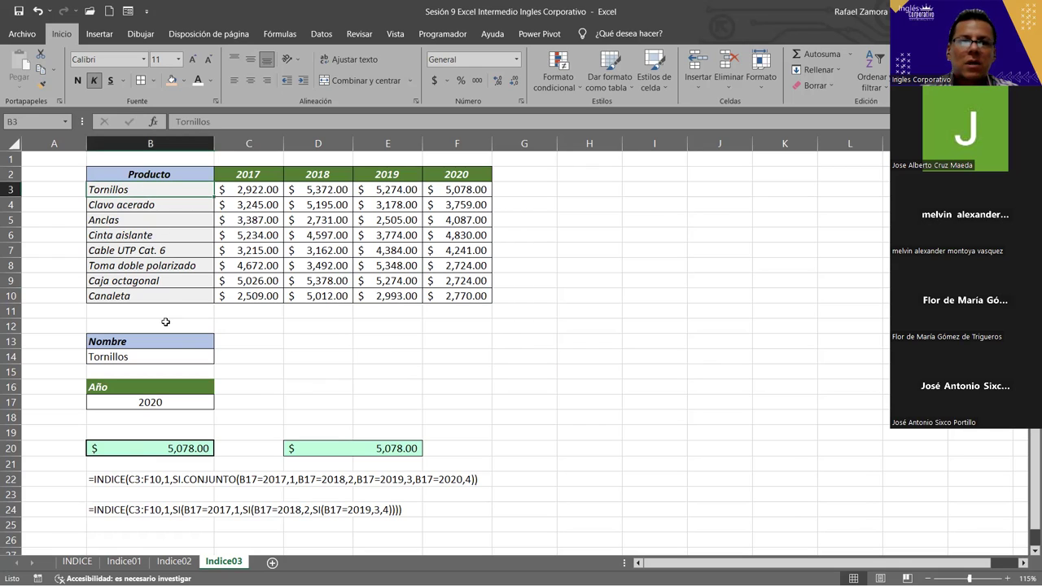
click(131, 358)
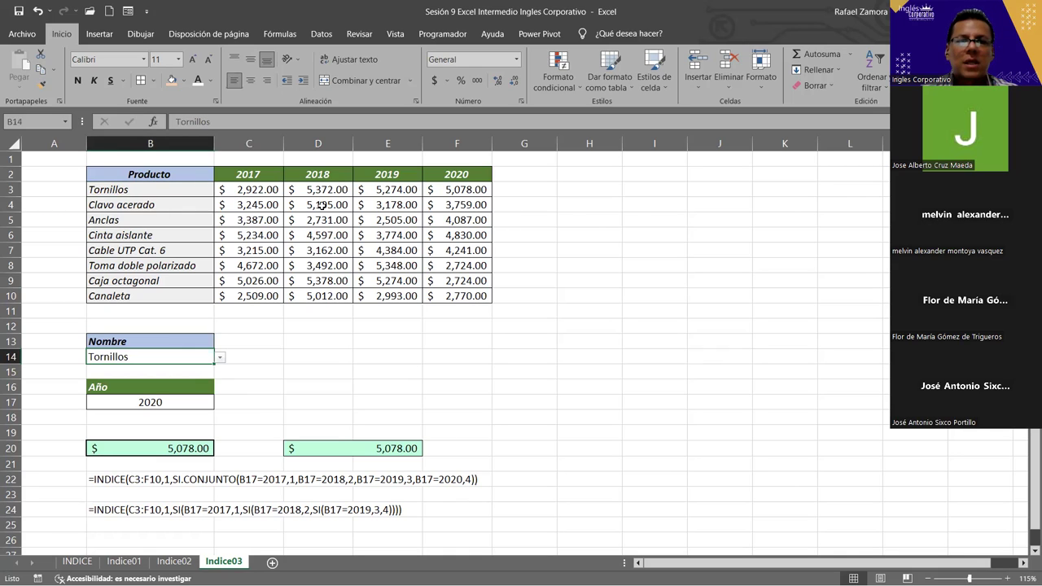
drag(238, 175, 481, 175)
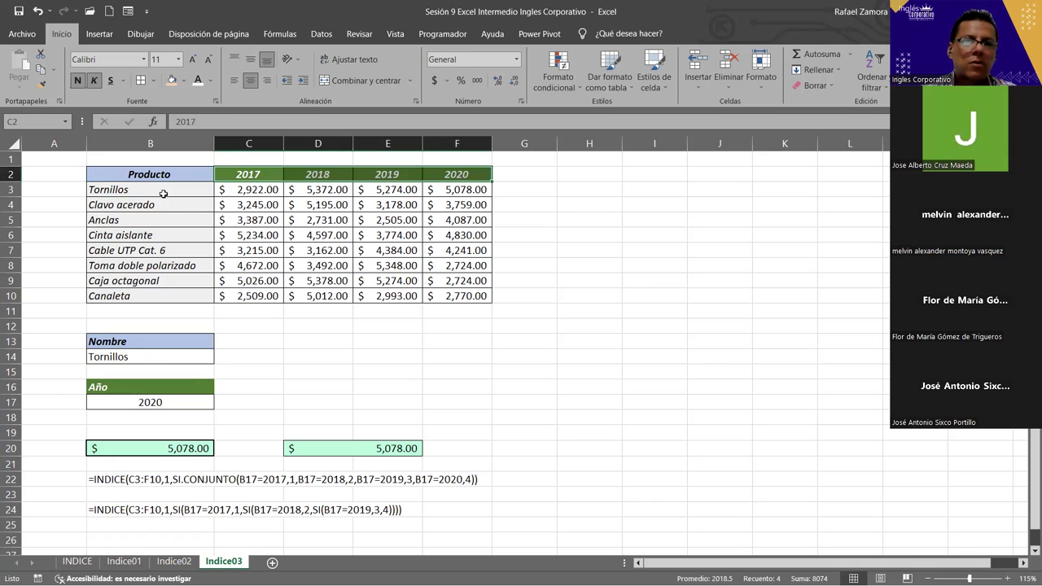
drag(164, 190, 138, 297)
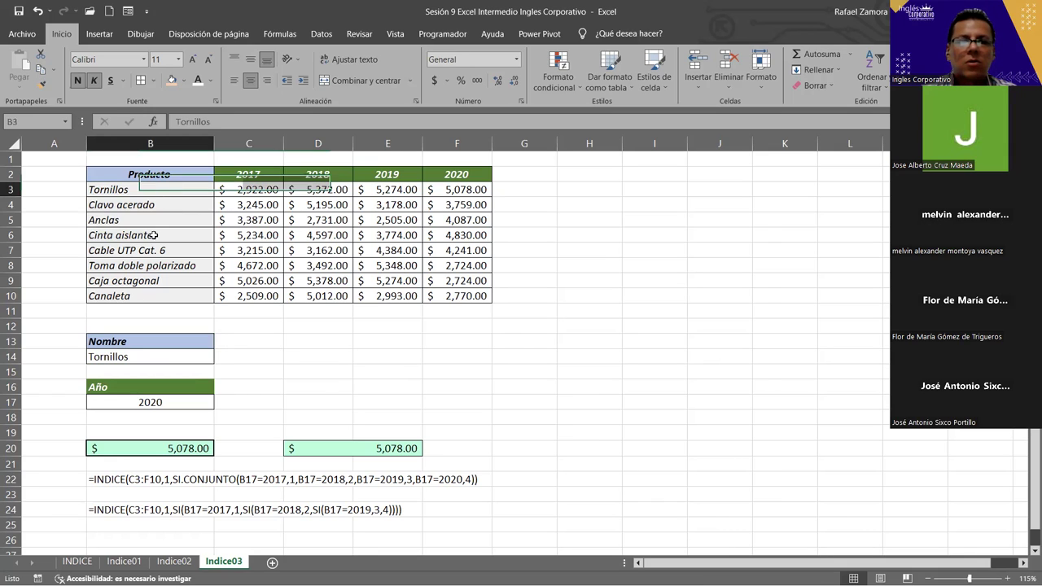
click(379, 376)
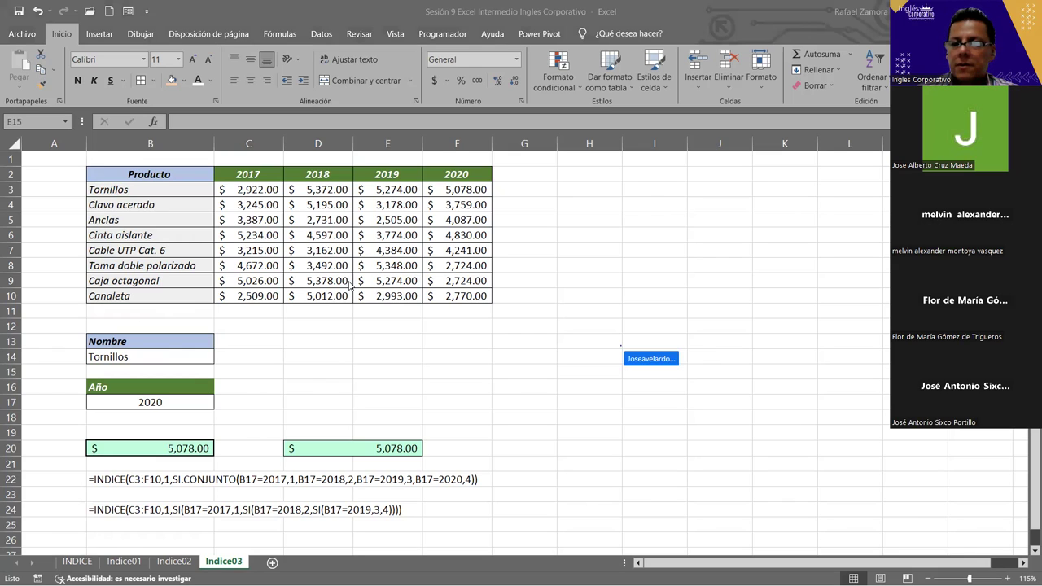
click(598, 262)
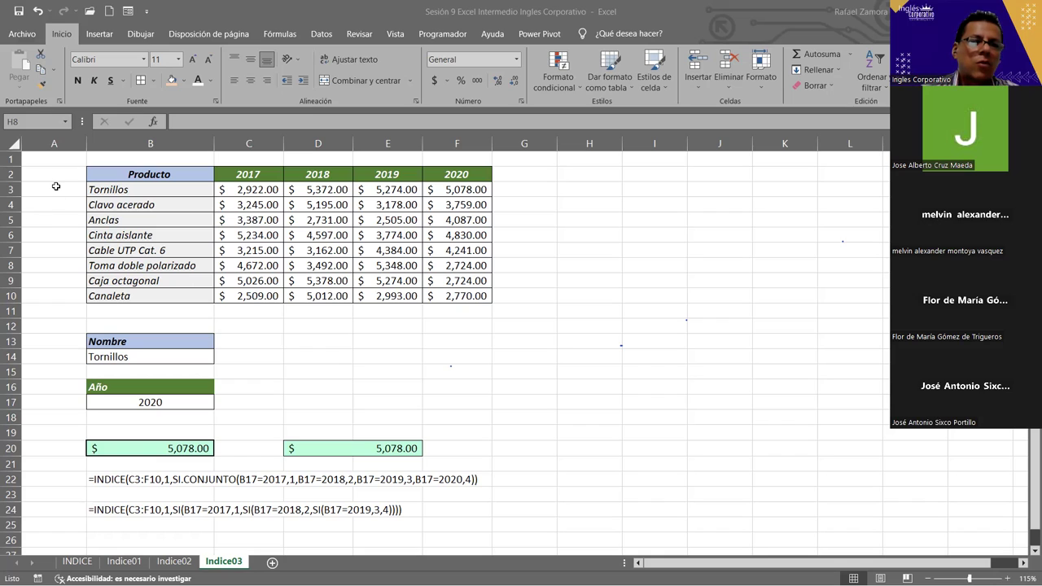
drag(55, 186, 71, 292)
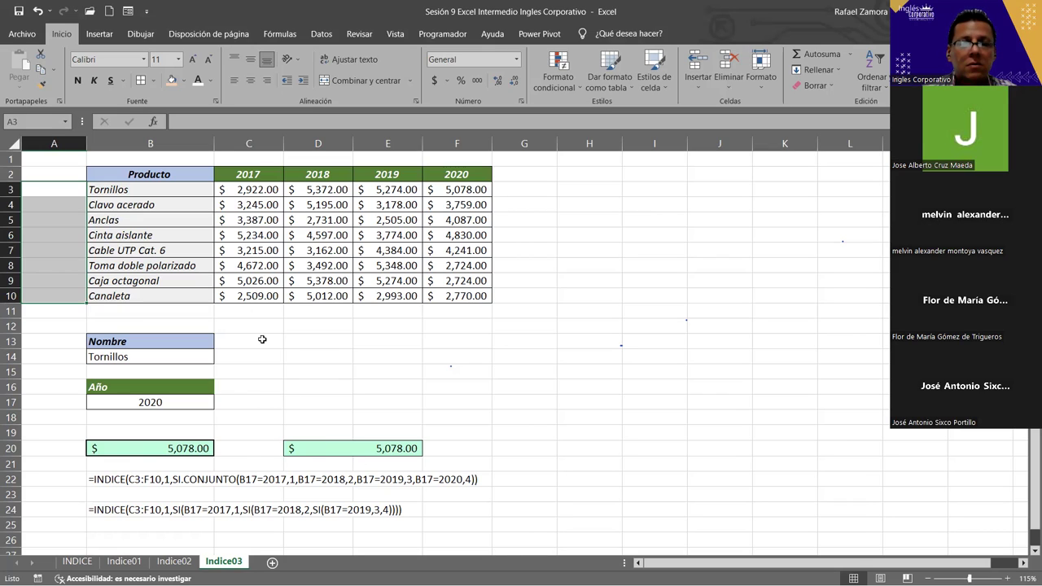
drag(65, 189, 59, 298)
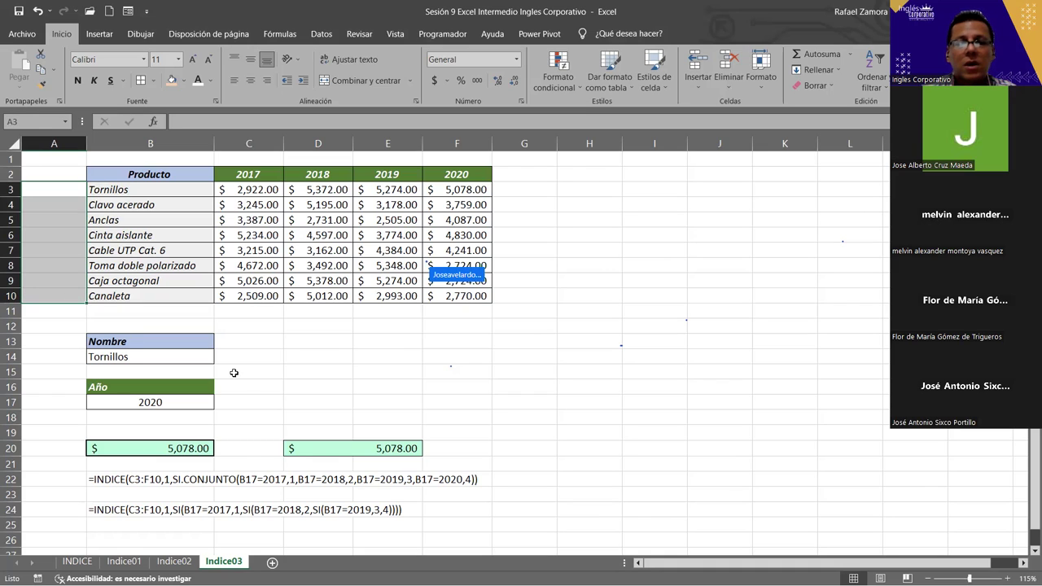
click(471, 368)
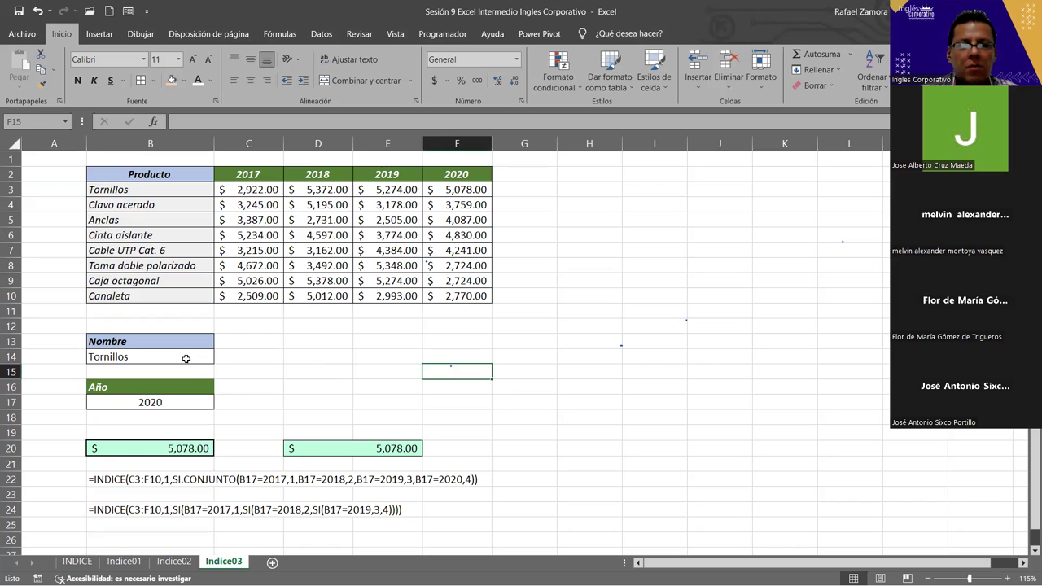
Step: In D20's formula, replace the fixed row number 1 after C3:F10 with a new SI function
click(319, 452)
double_click(345, 448)
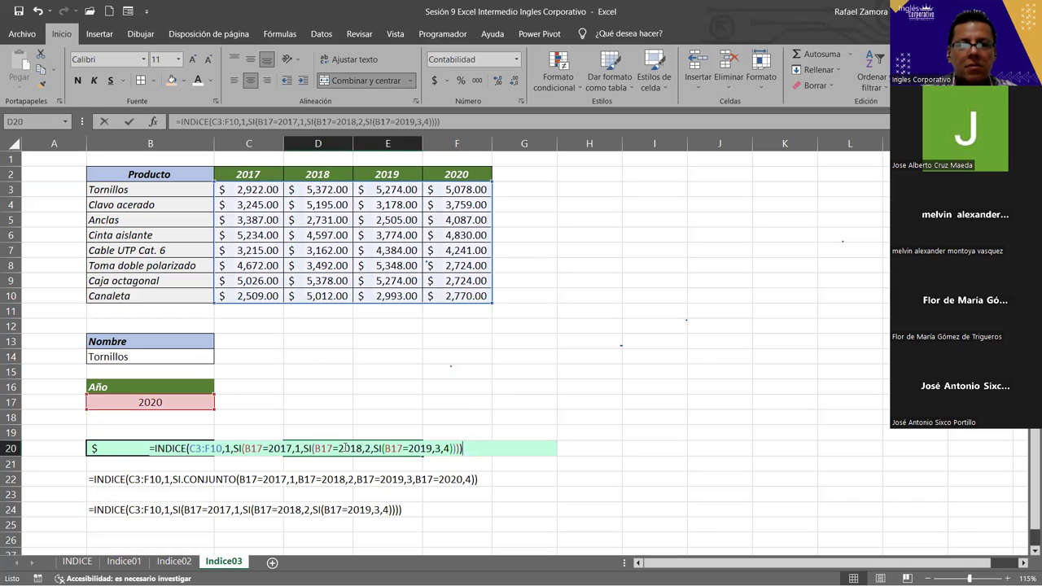
click(342, 447)
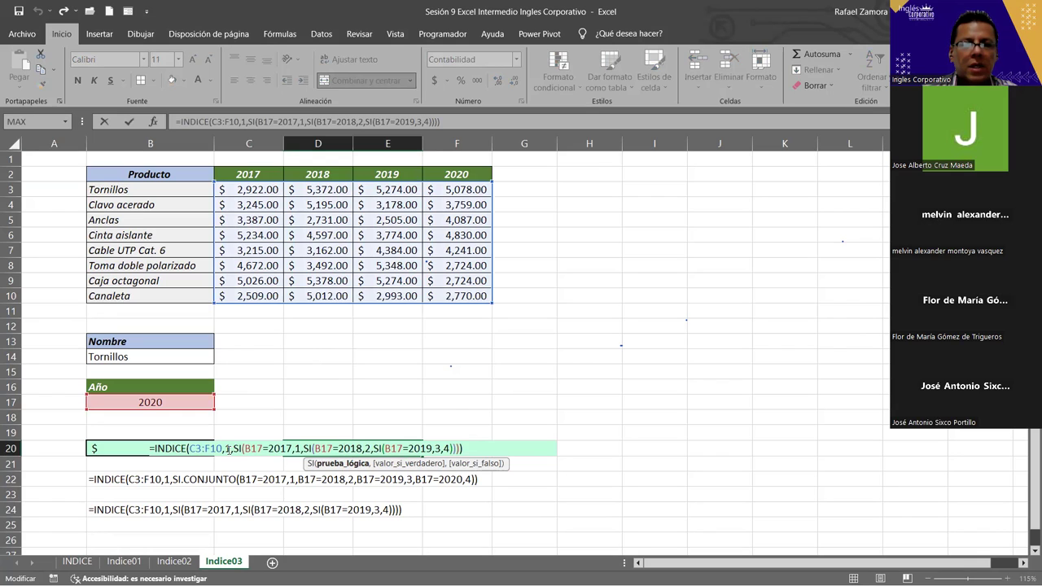
click(226, 448)
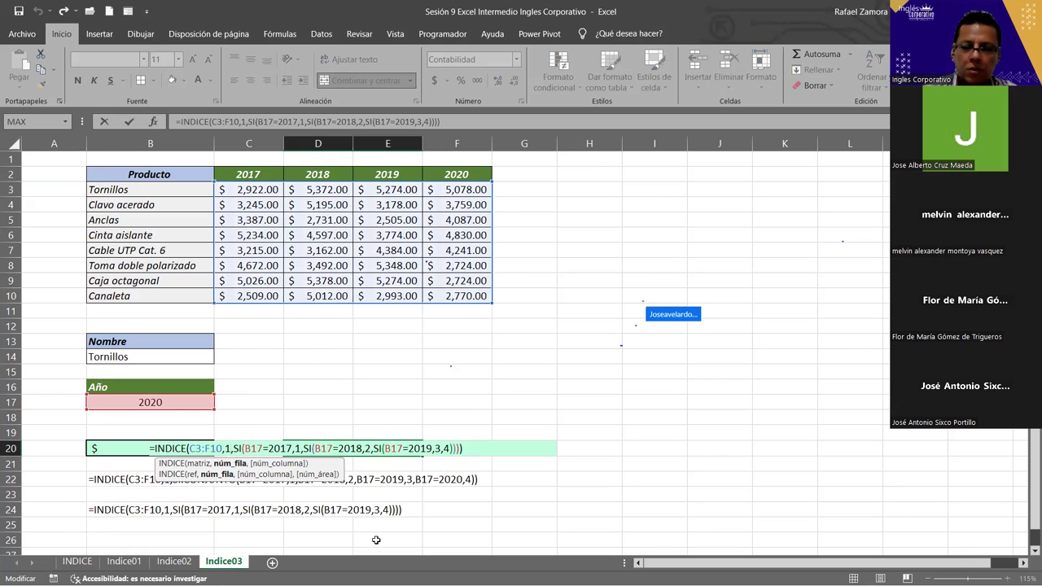
key(Delete)
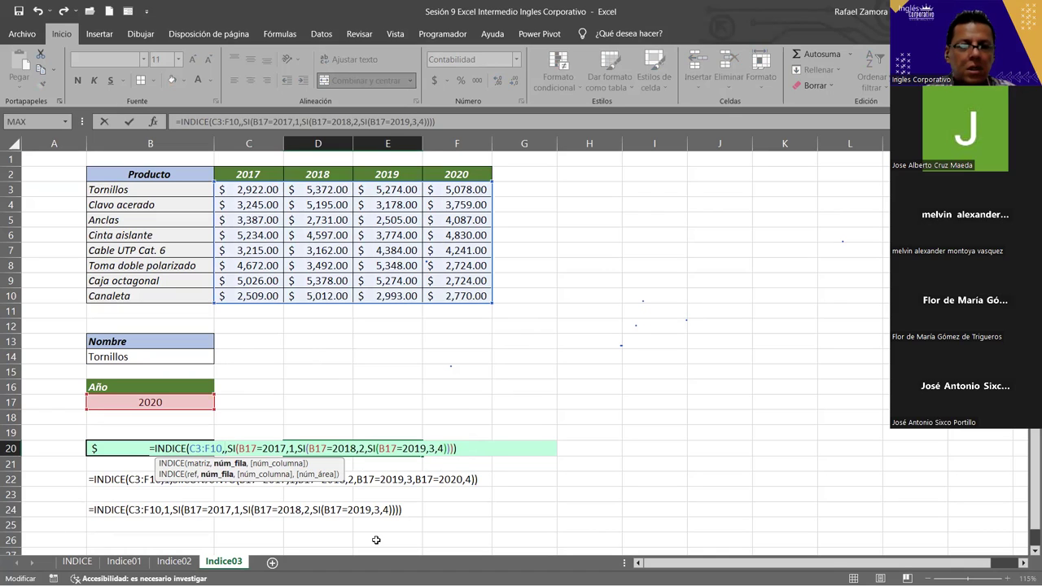
text(si)
key(Tab)
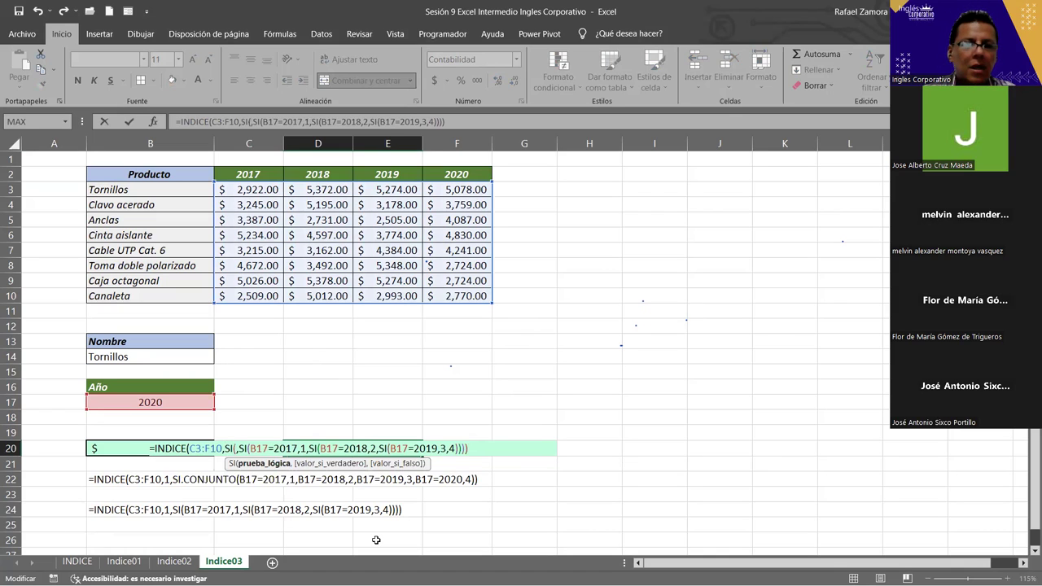
Step: Make the row SI return 1 when B14 is "Tornillos" and 2 when B14 is "Clavo acerado"
click(173, 359)
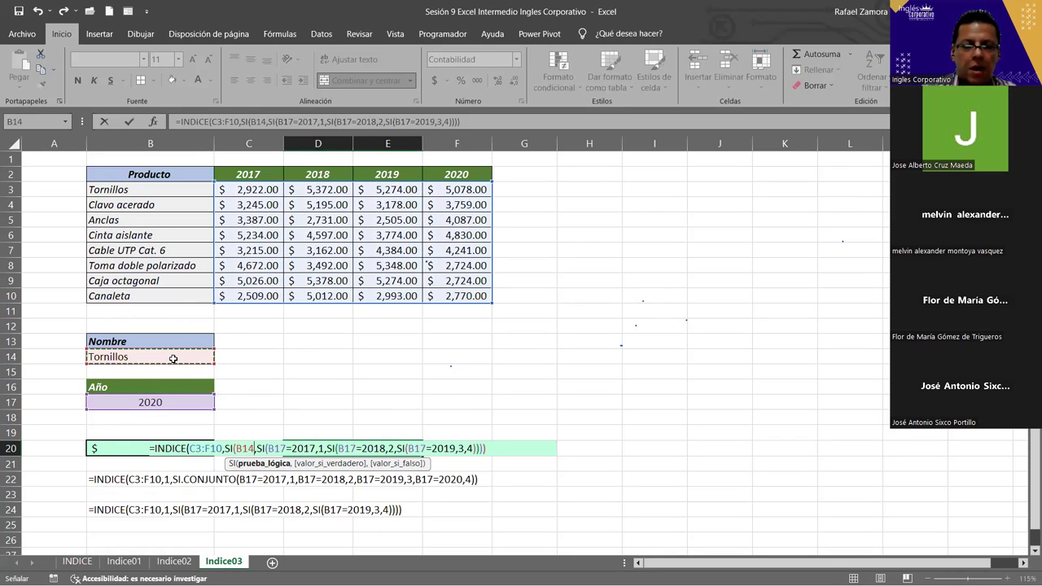
text(=)
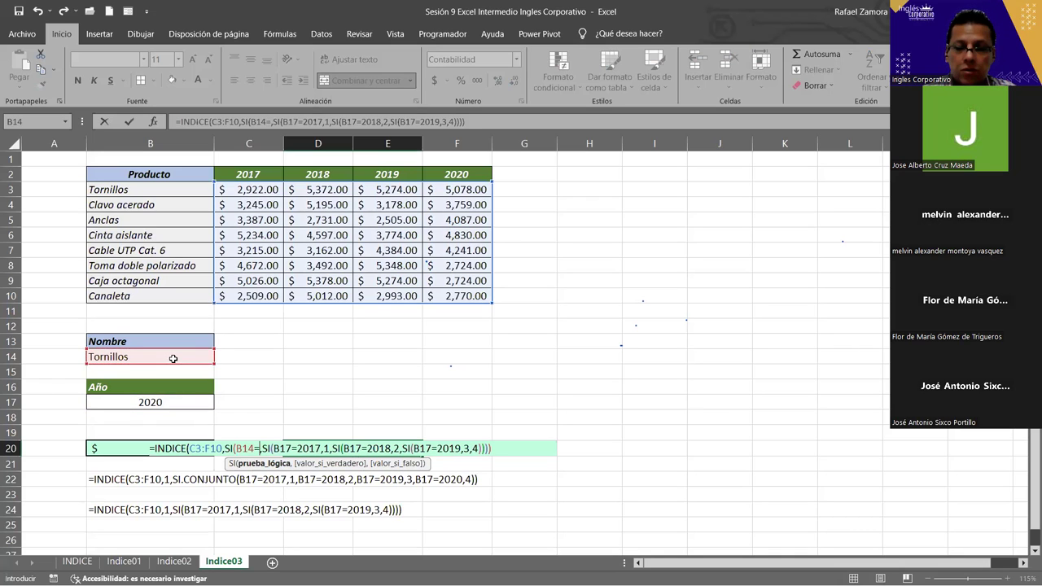
text(")
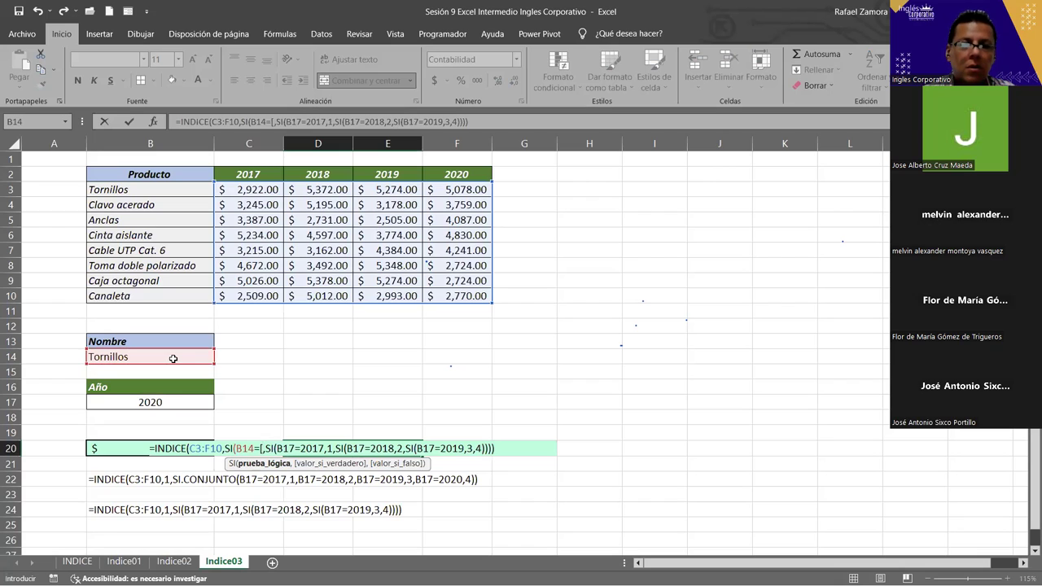
key(BackSpace)
text(")
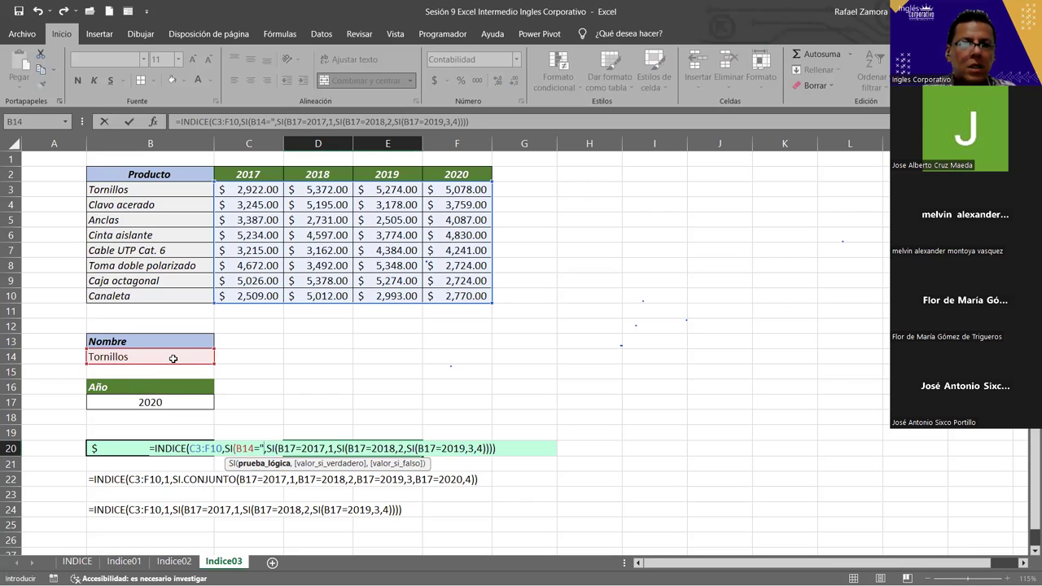
text(Tornillos)
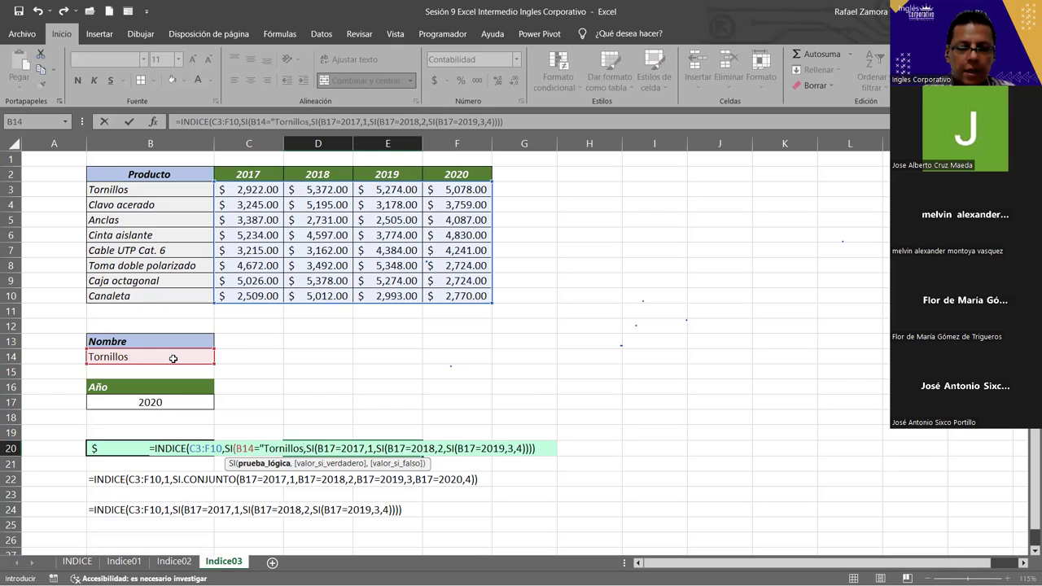
text(")
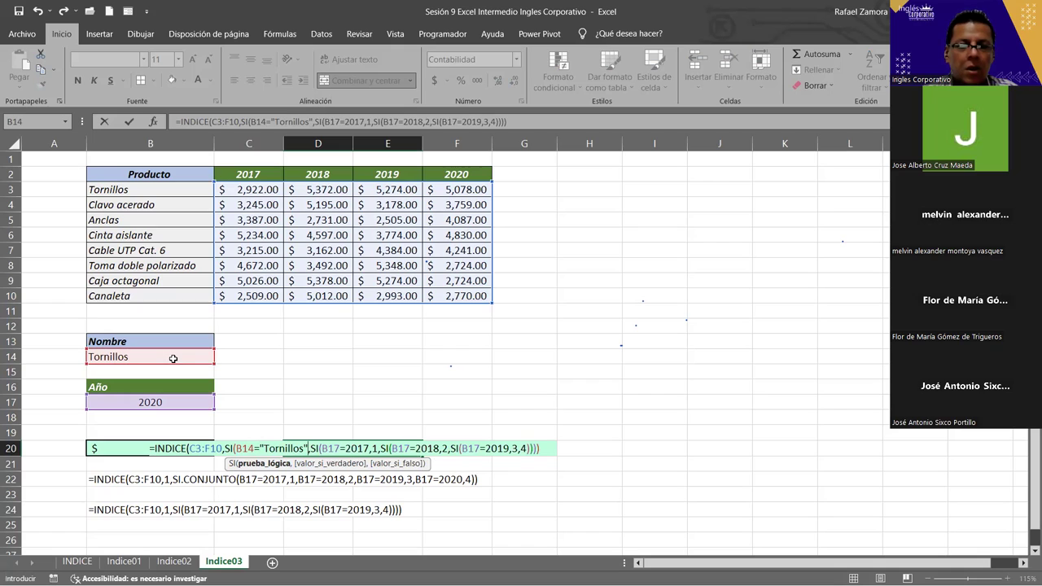
text(,)
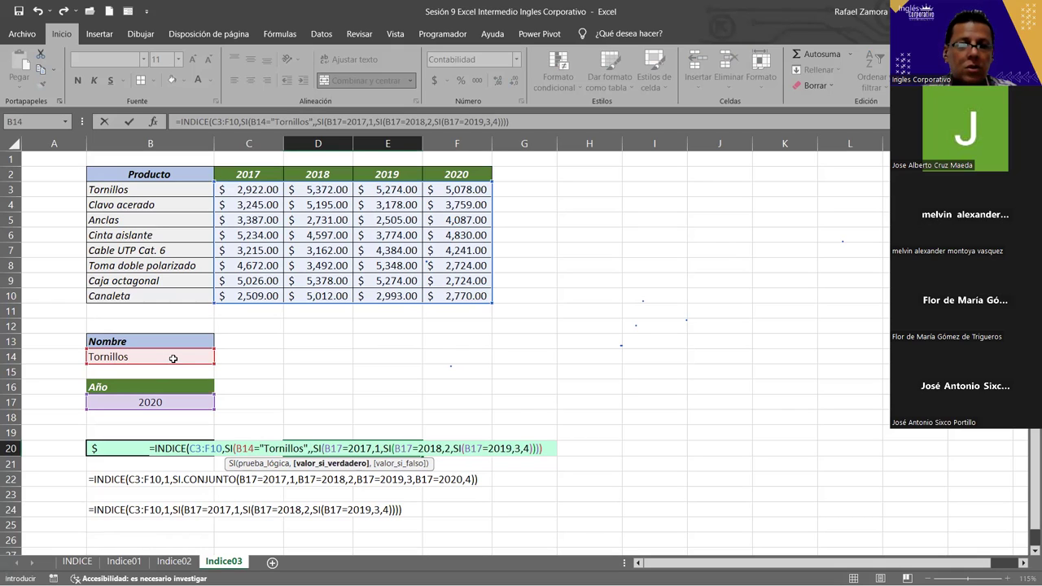
text(1)
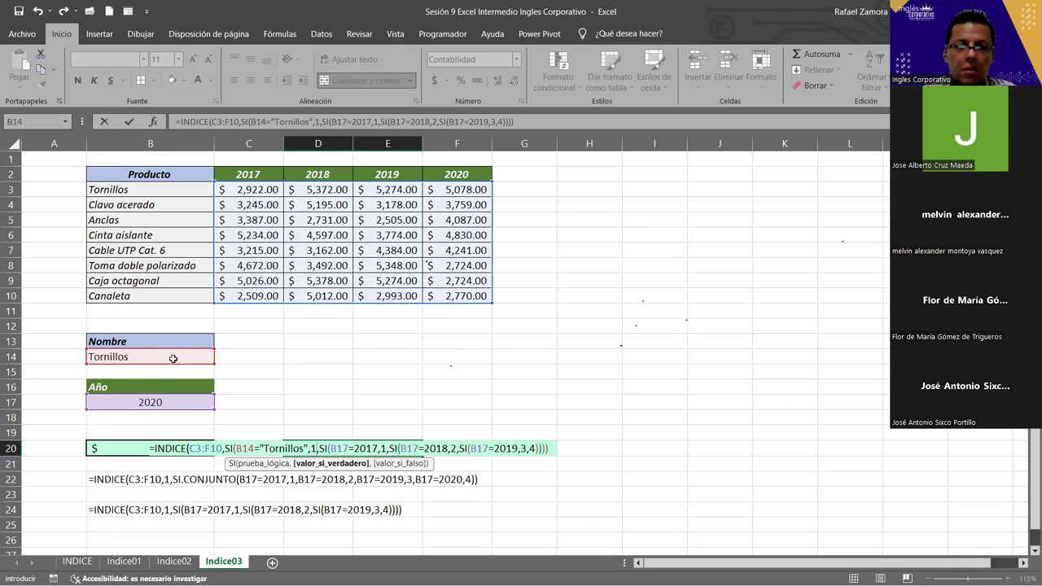
text(,)
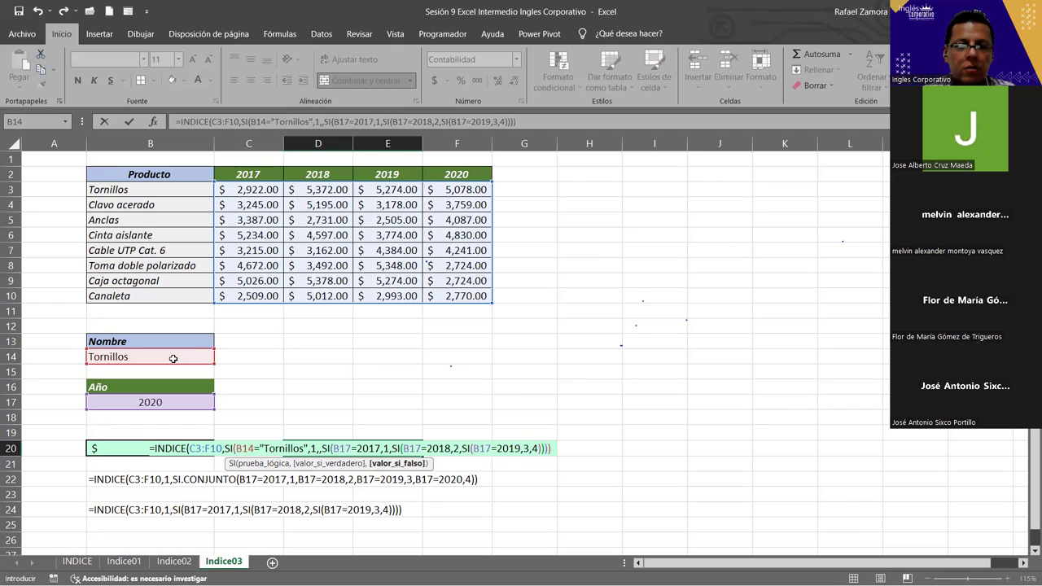
text(s)
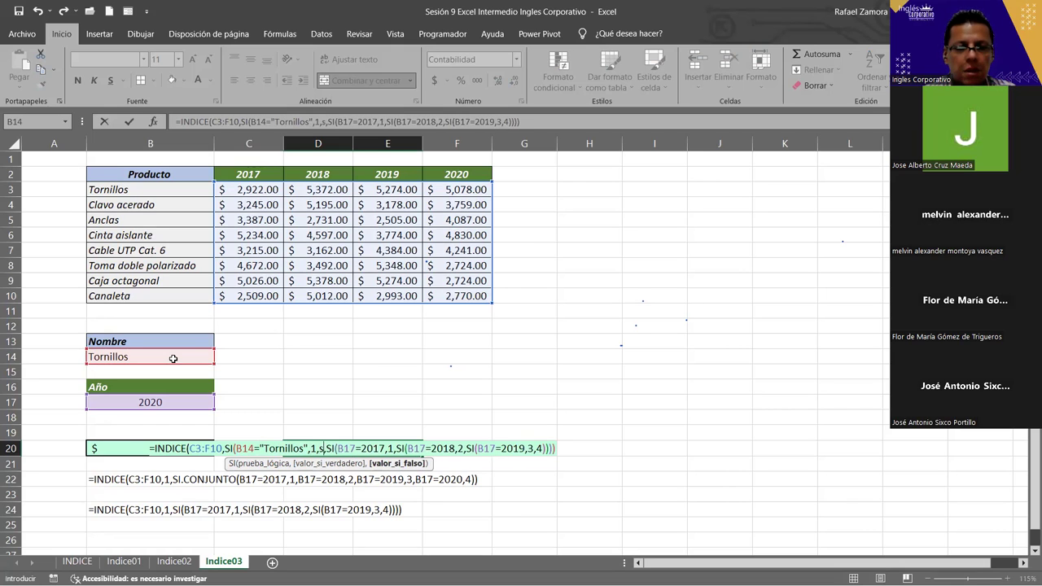
text(i)
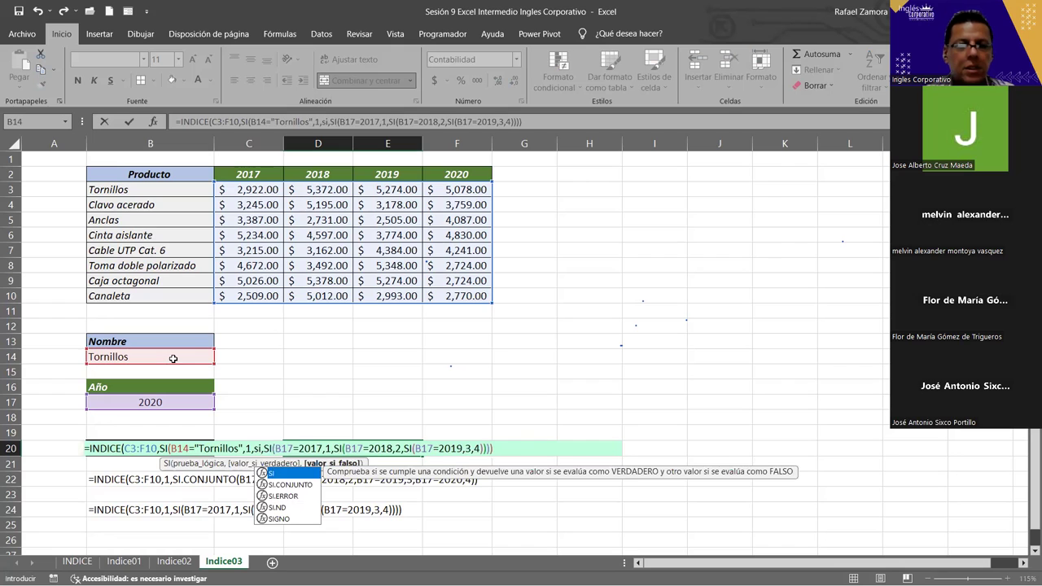
key(Tab)
click(138, 354)
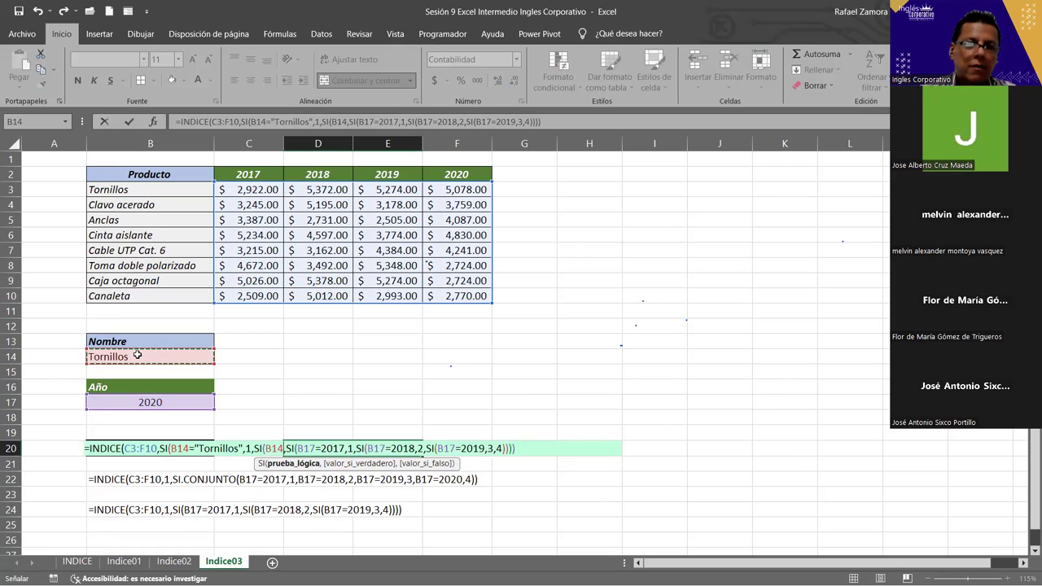
text(=)
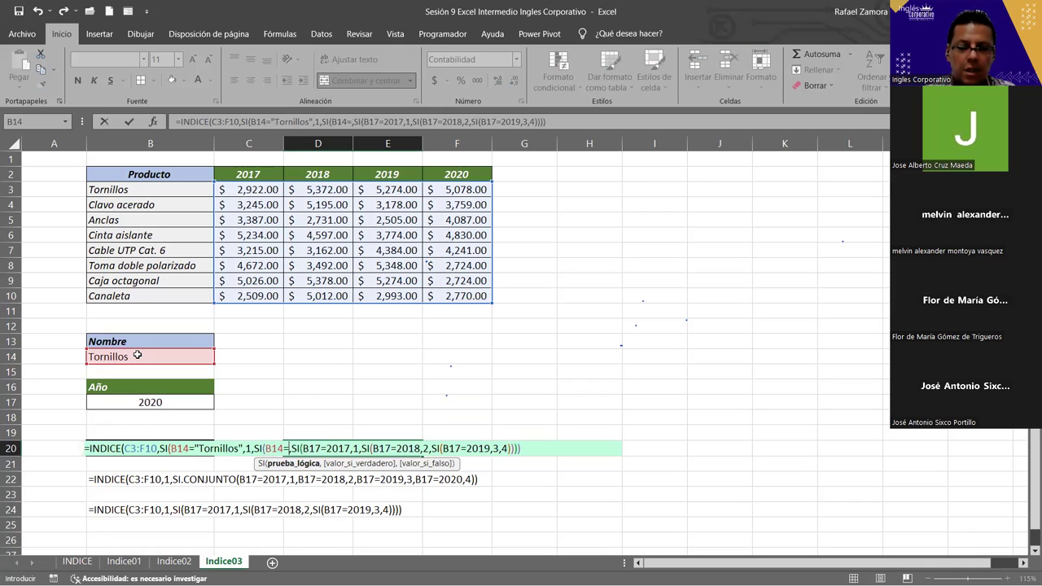
text("Clavo )
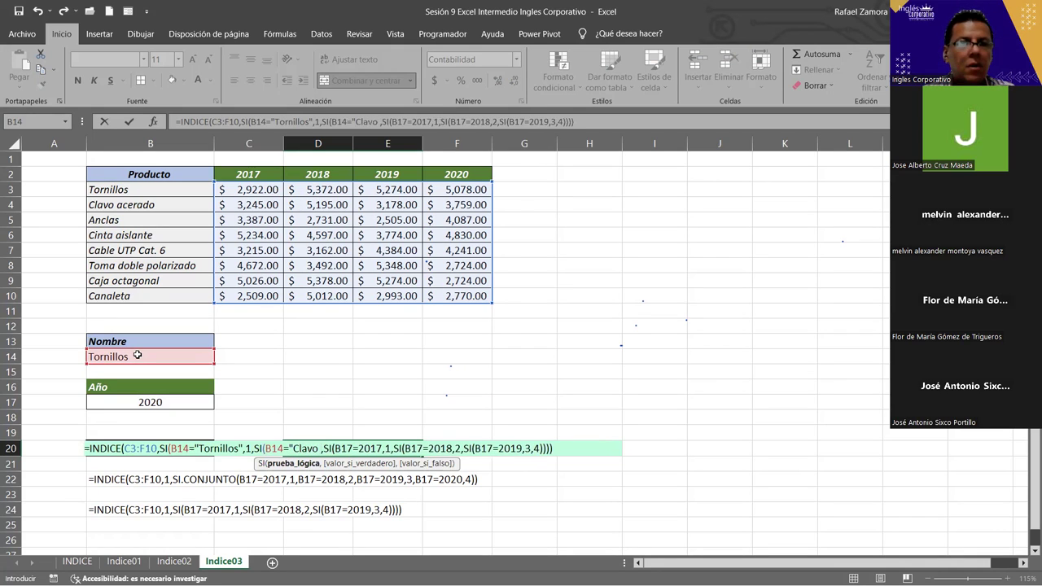
text(acerado")
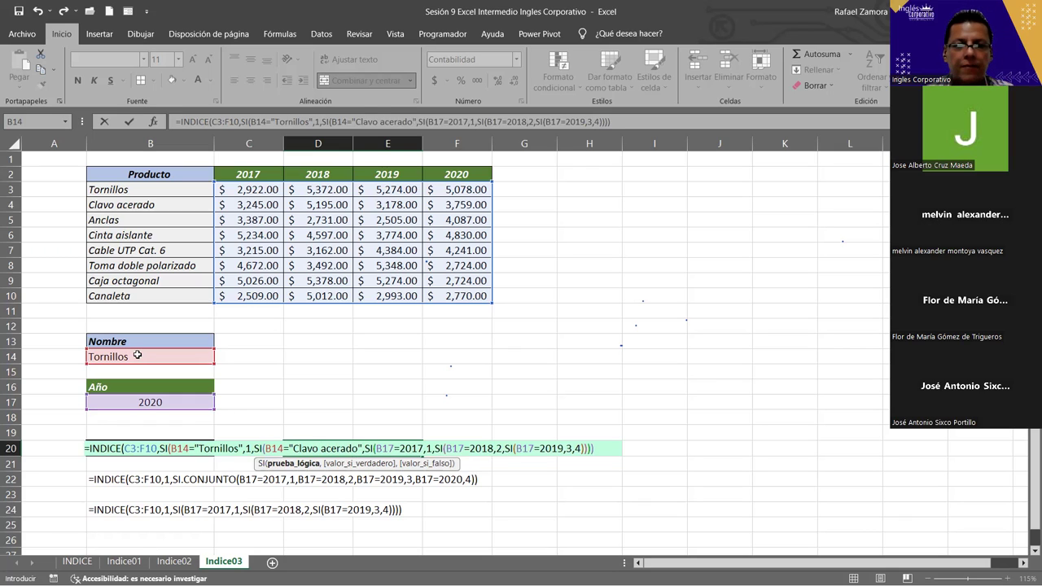
text(,)
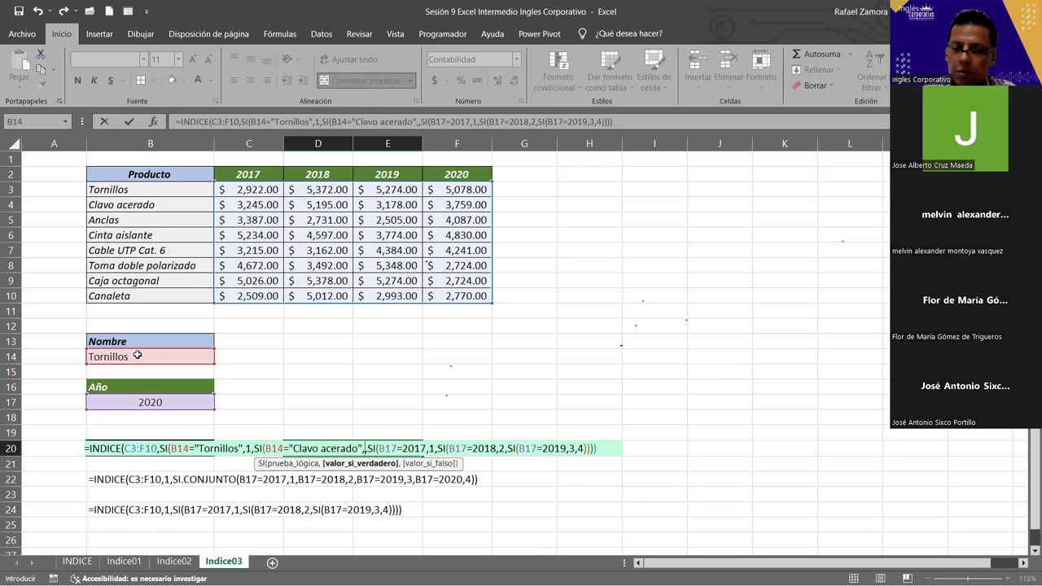
text(2,)
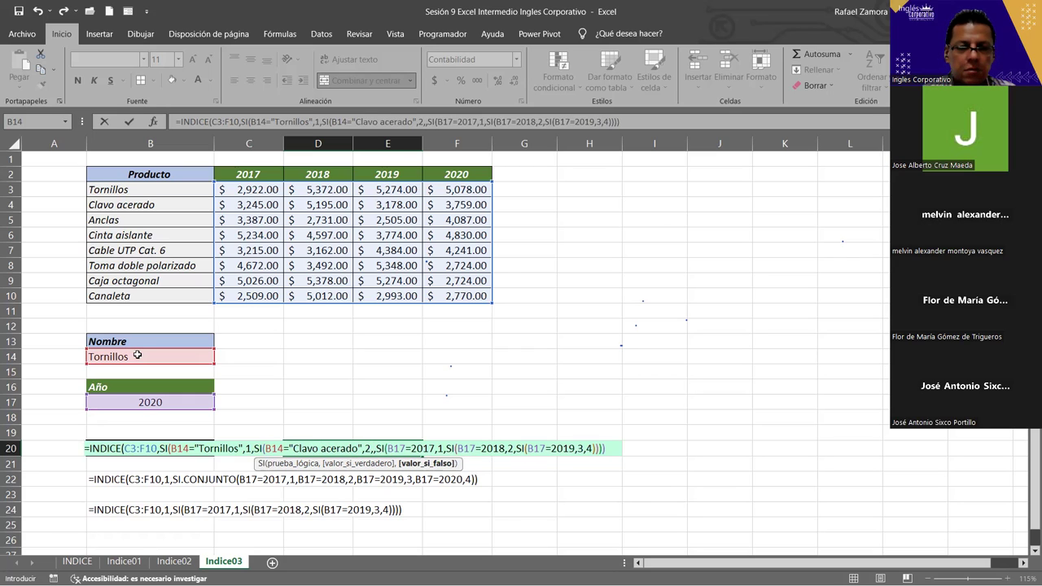
text(si)
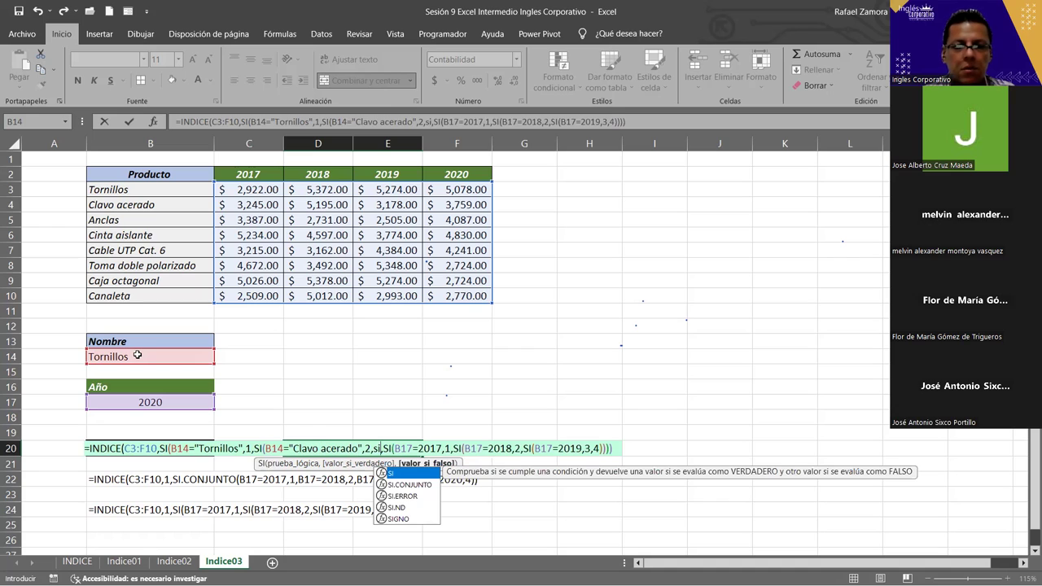
text(()
Step: Add the "Anclas" branch returning 3, otherwise 4, close it with ), and enter the formula
click(137, 356)
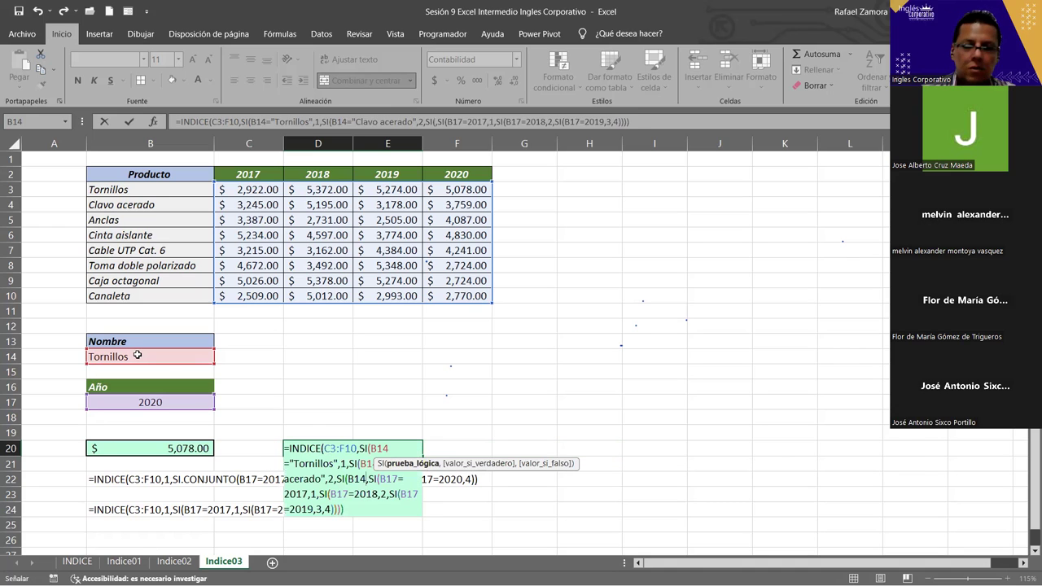
text(,SI(B14=)
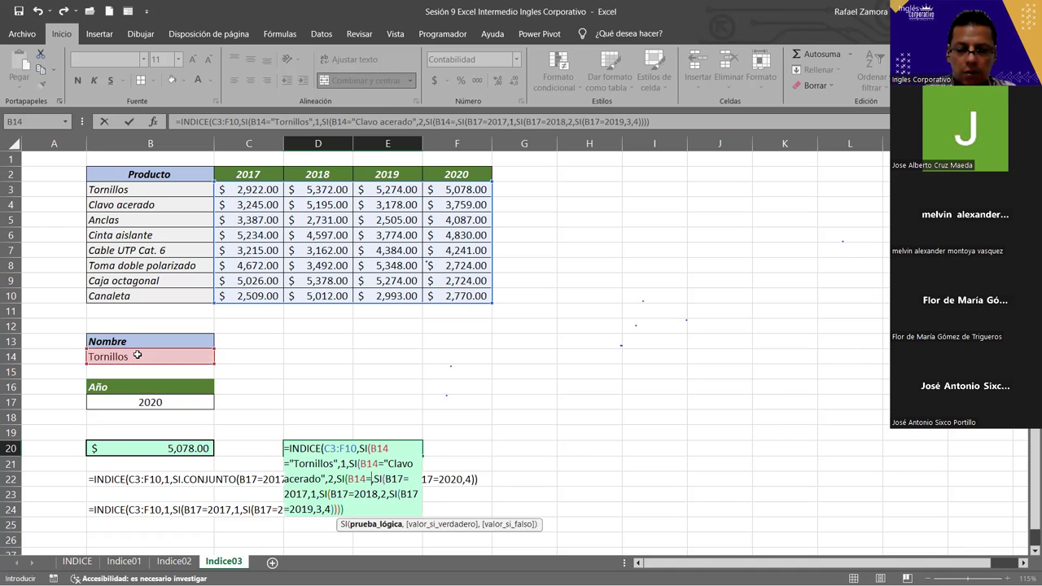
text(A)
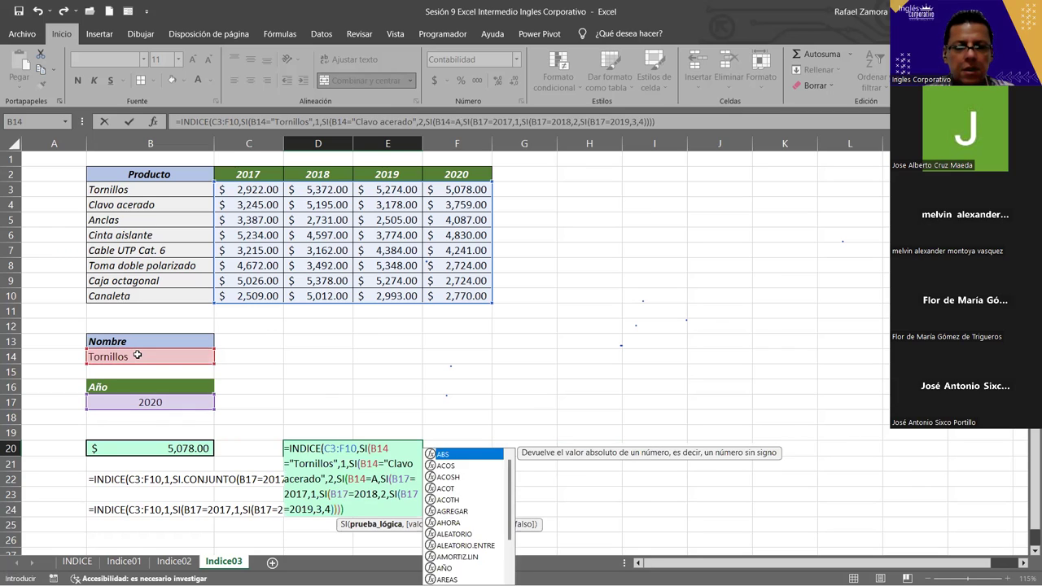
text(ncl)
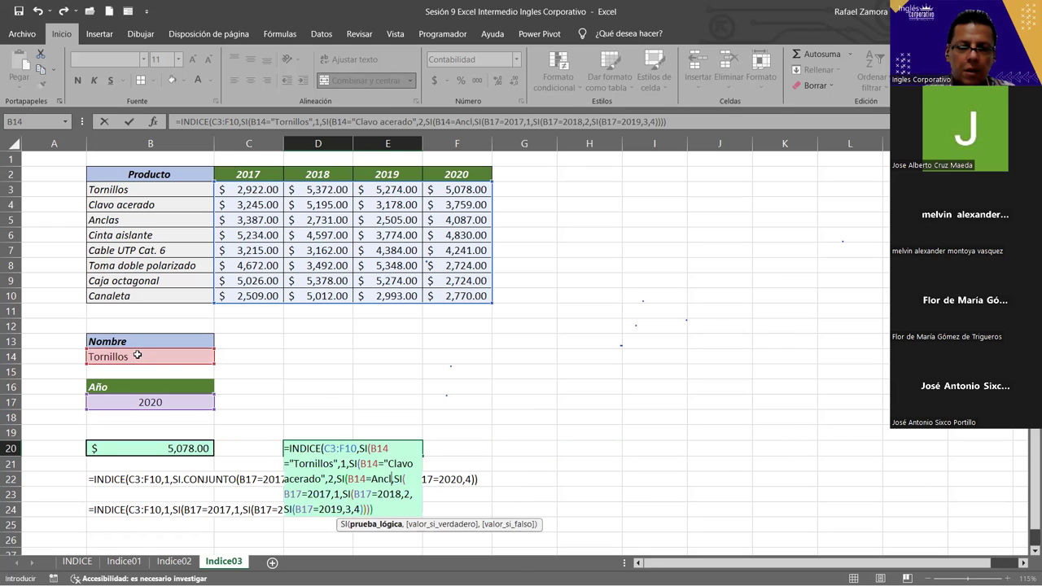
key(BackSpace)
key(BackSpace)
key(BackSpace)
text(")
text(An)
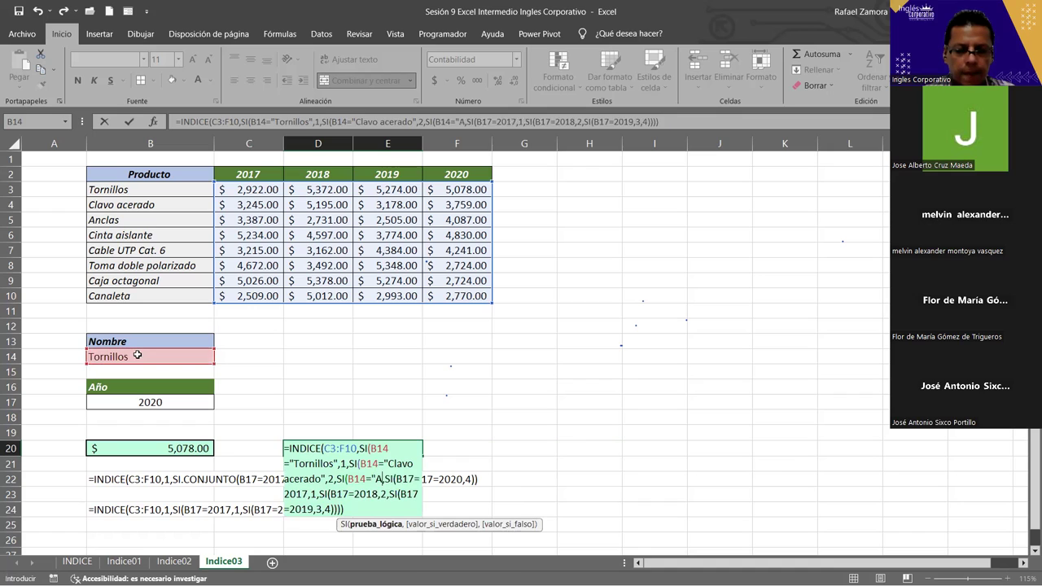
text(clas")
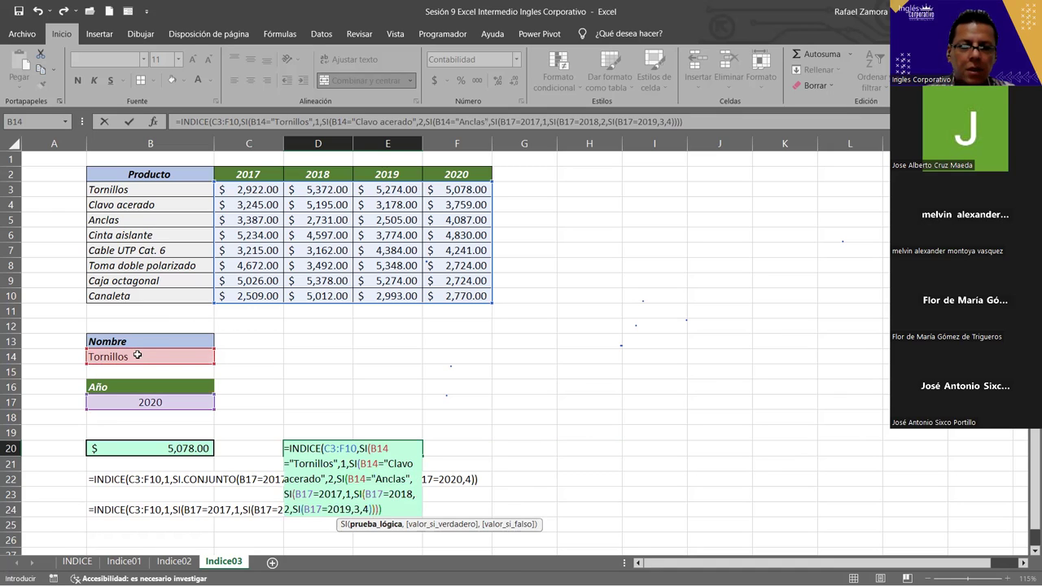
text(,)
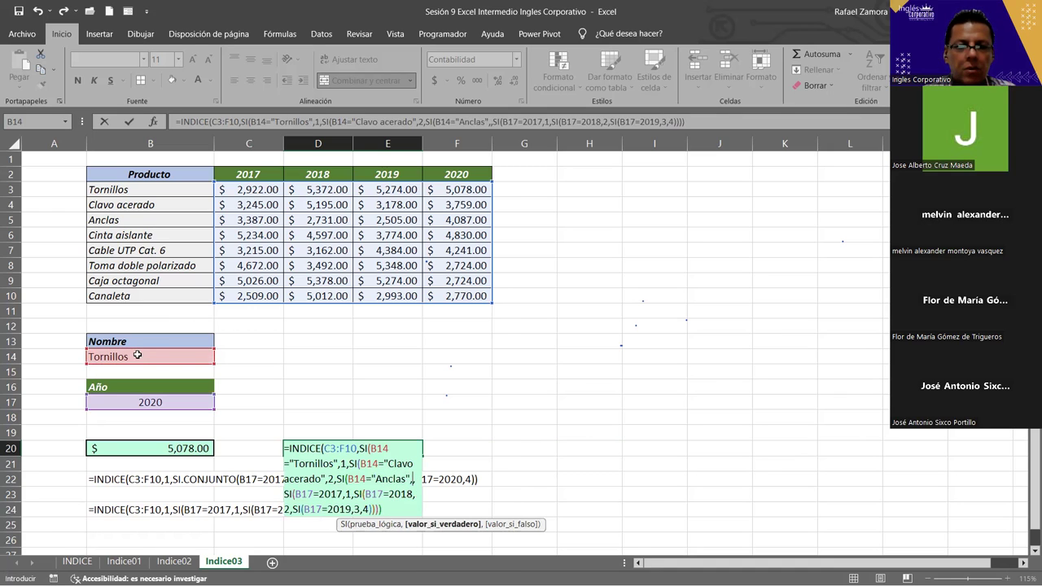
text(3)
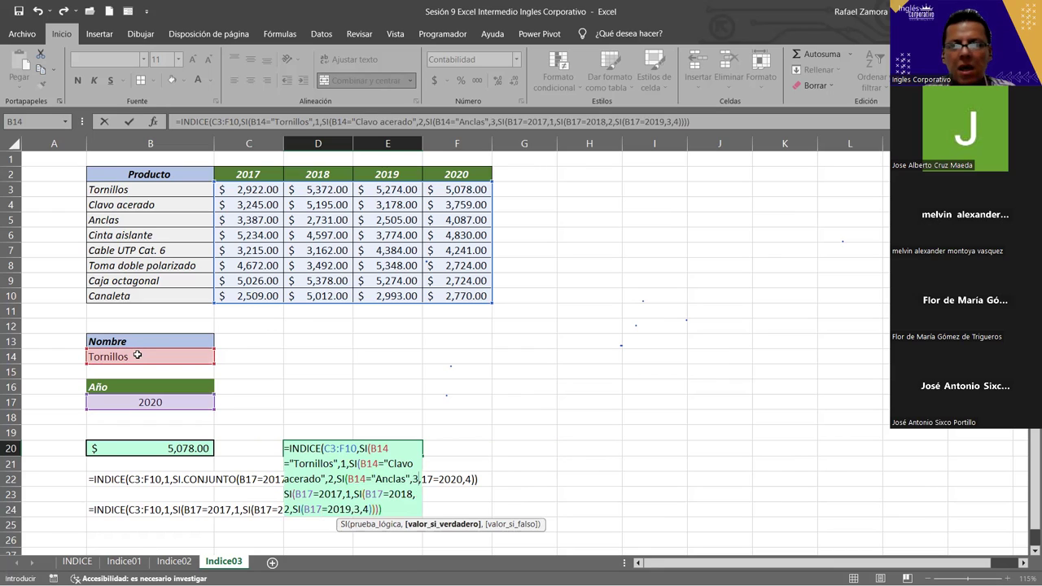
text(,)
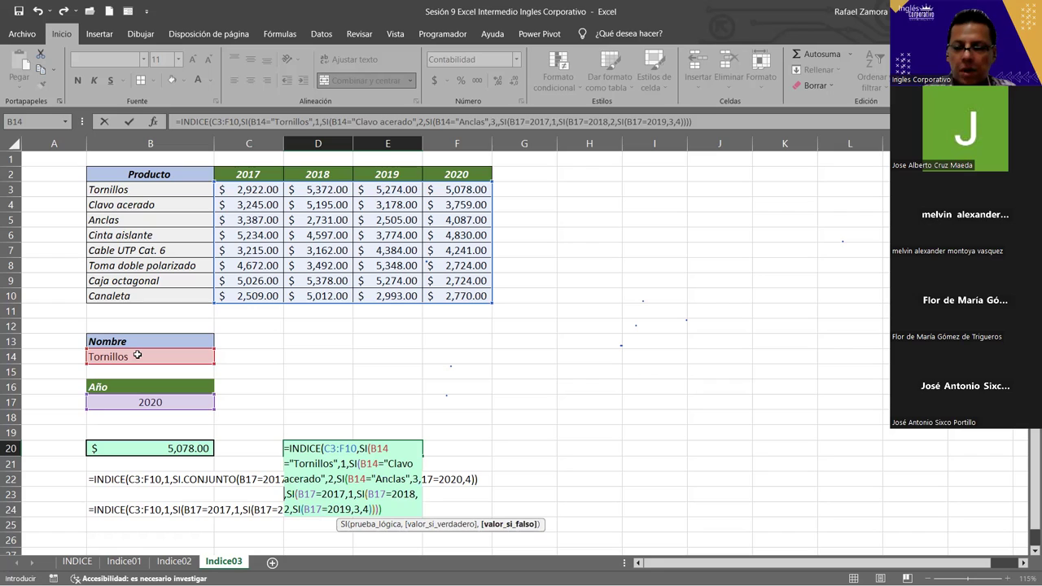
text(4)
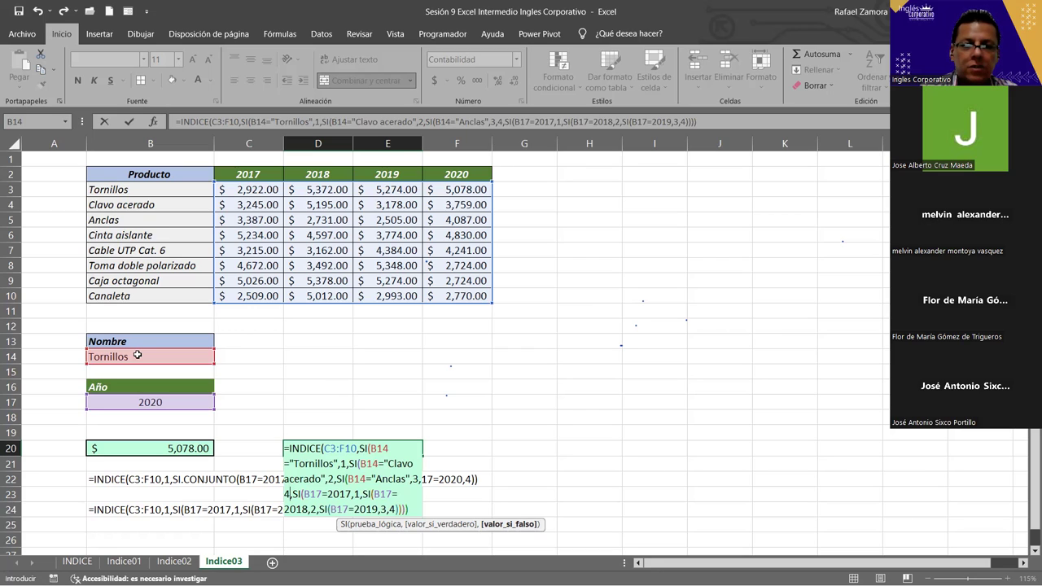
text(=)
key(BackSpace)
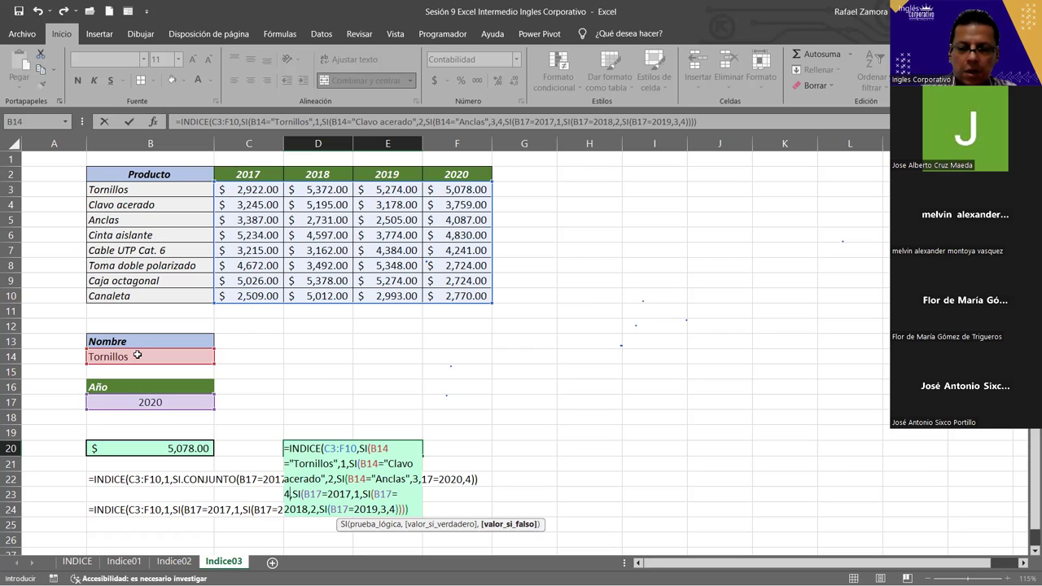
text())
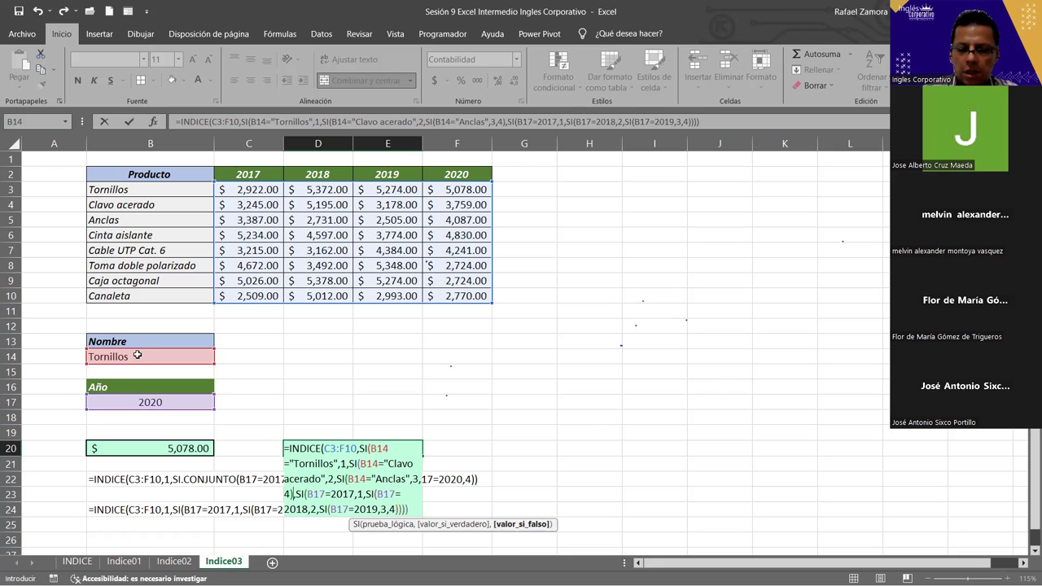
key(Return)
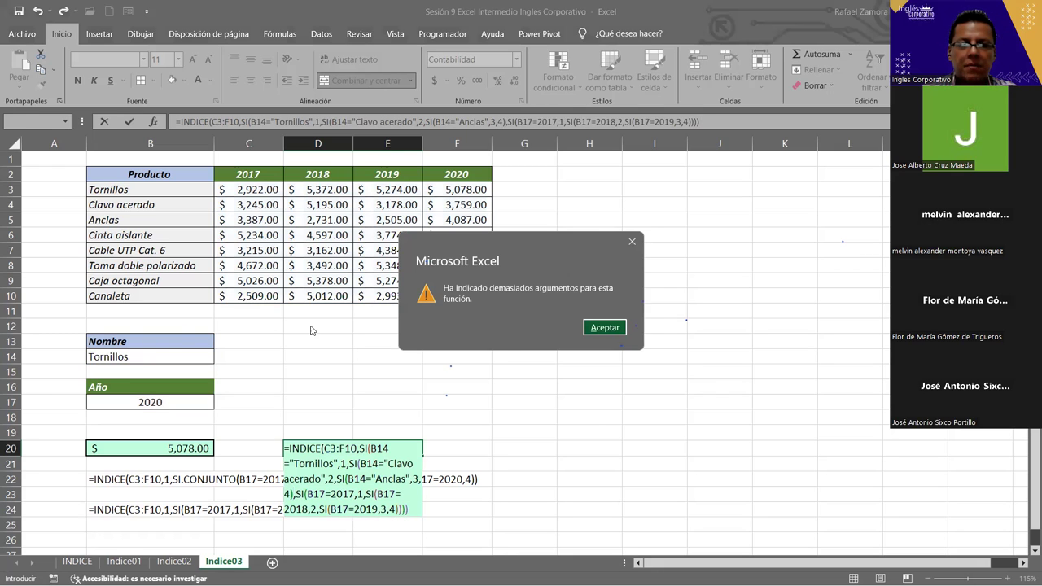
Step: Dismiss the too-many-arguments warnings and place the cursor before the comma after 4) in D20's formula
click(604, 327)
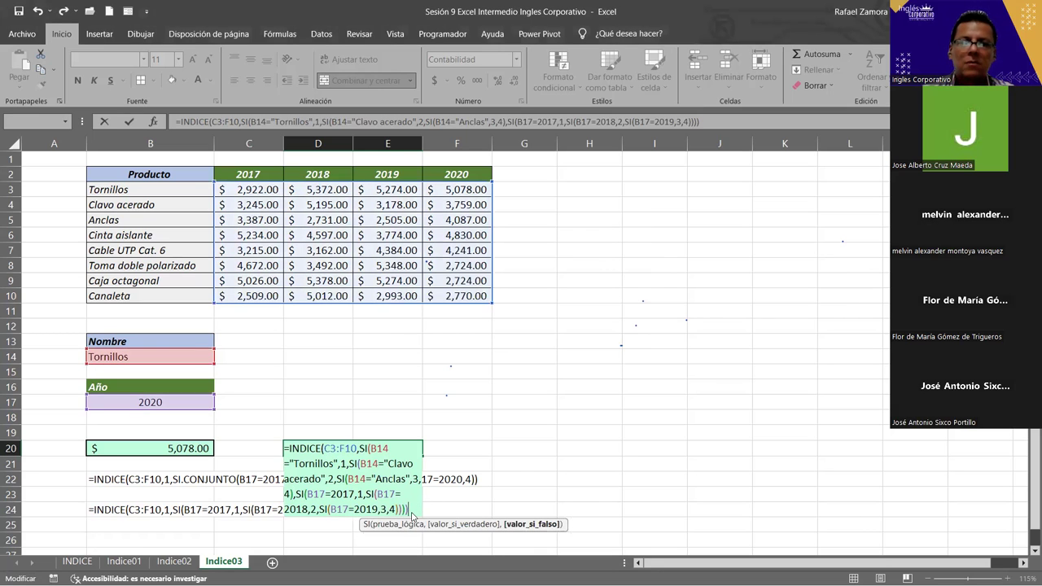
key(Return)
click(600, 330)
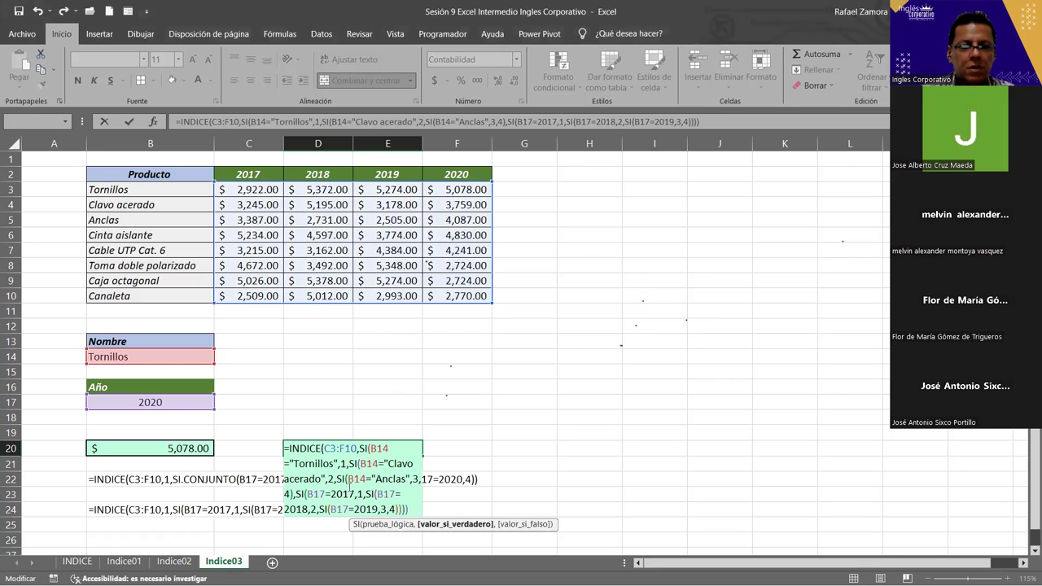
key(Left)
key(Left)
key(Left)
key(Left)
key(Left)
key(Left)
key(Down)
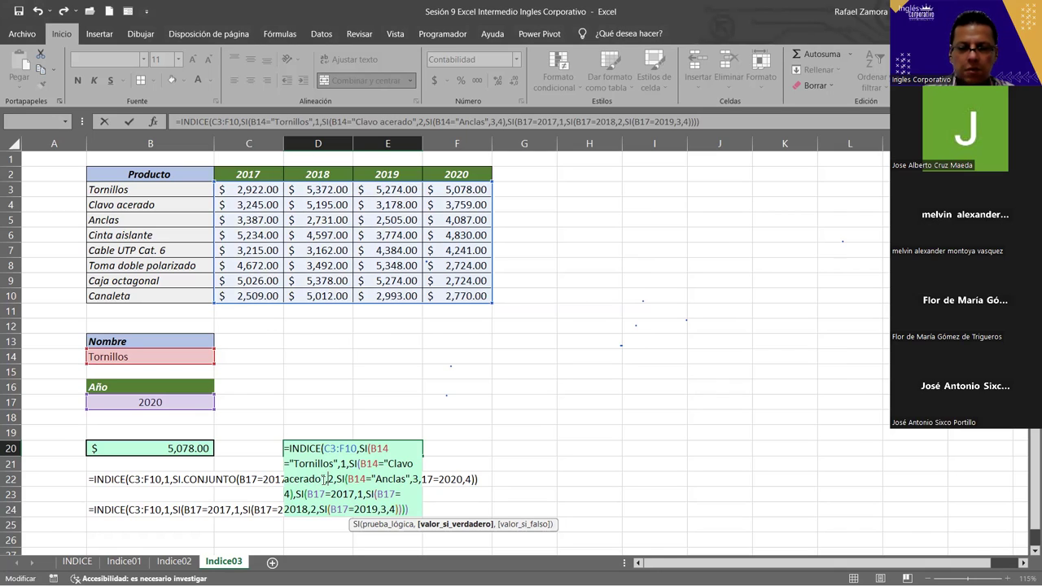
key(Right)
key(Right)
key(Right)
key(Left)
key(Left)
key(Left)
key(Right)
key(Right)
key(Right)
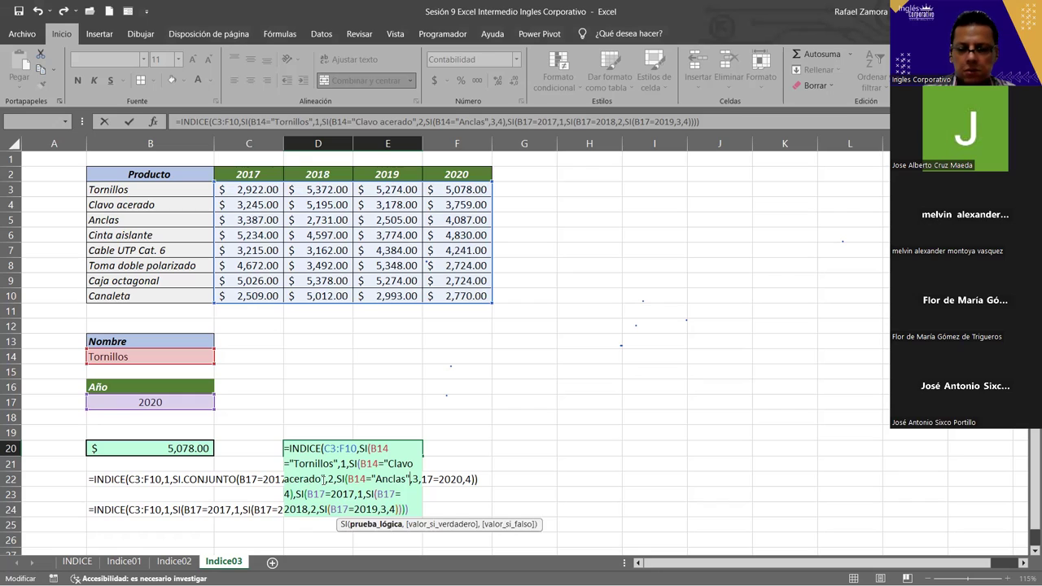
key(Right)
key(Right)
key(Right)
click(323, 479)
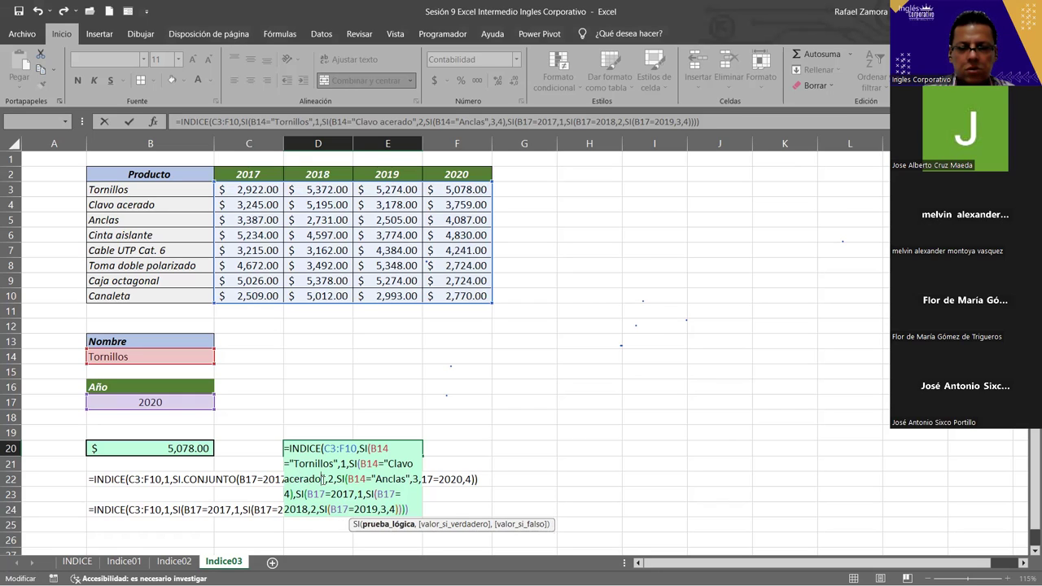
key(Down)
key(Left)
key(Left)
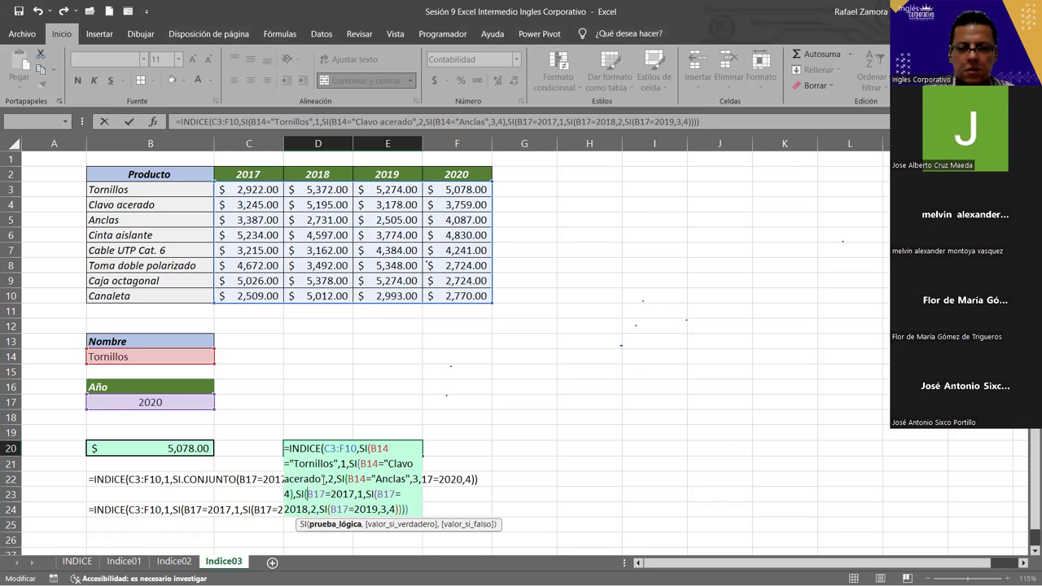
key(Left)
key(Left)
key(Left)
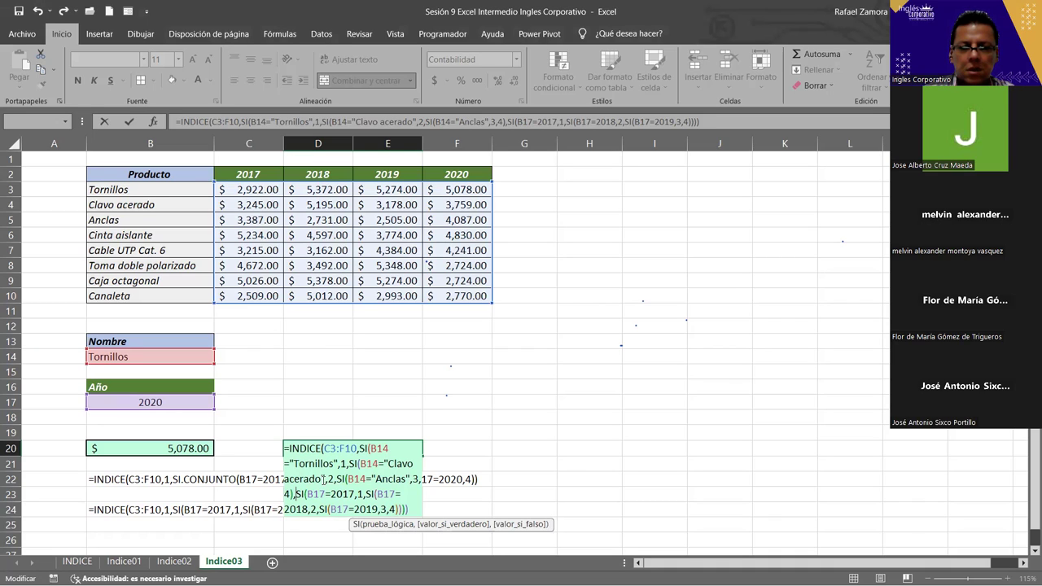
key(Left)
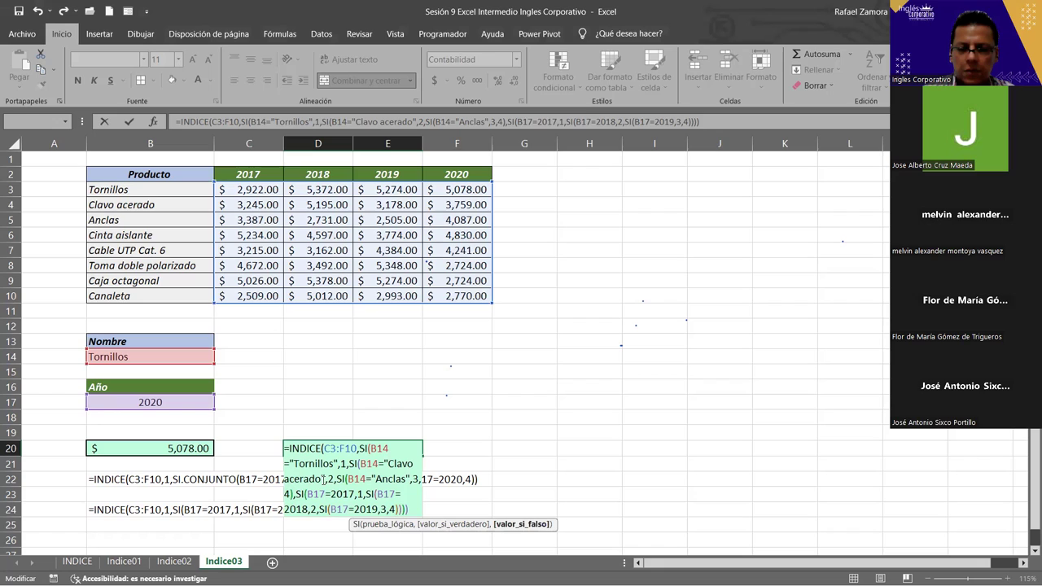
Step: Add closing parentheses after 4), remove the final extra parenthesis, and enter D20's formula
text())
key(Delete)
text())
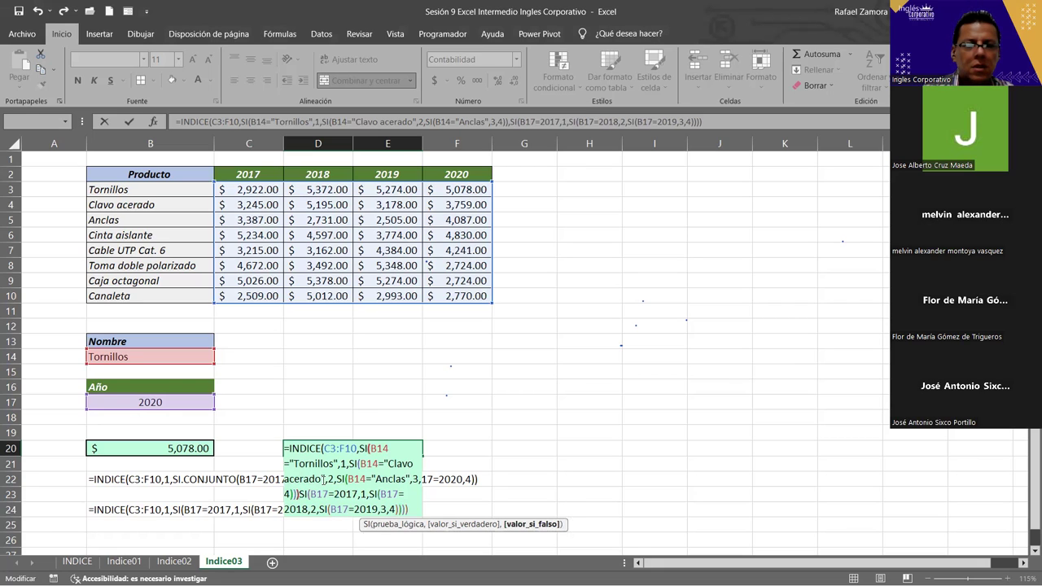
text(,)
key(Return)
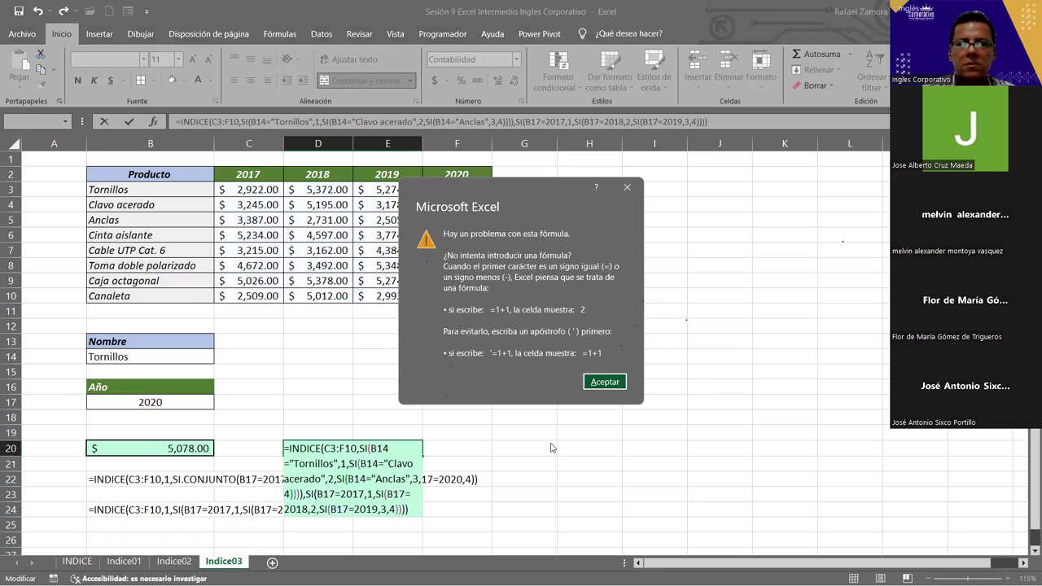
click(588, 385)
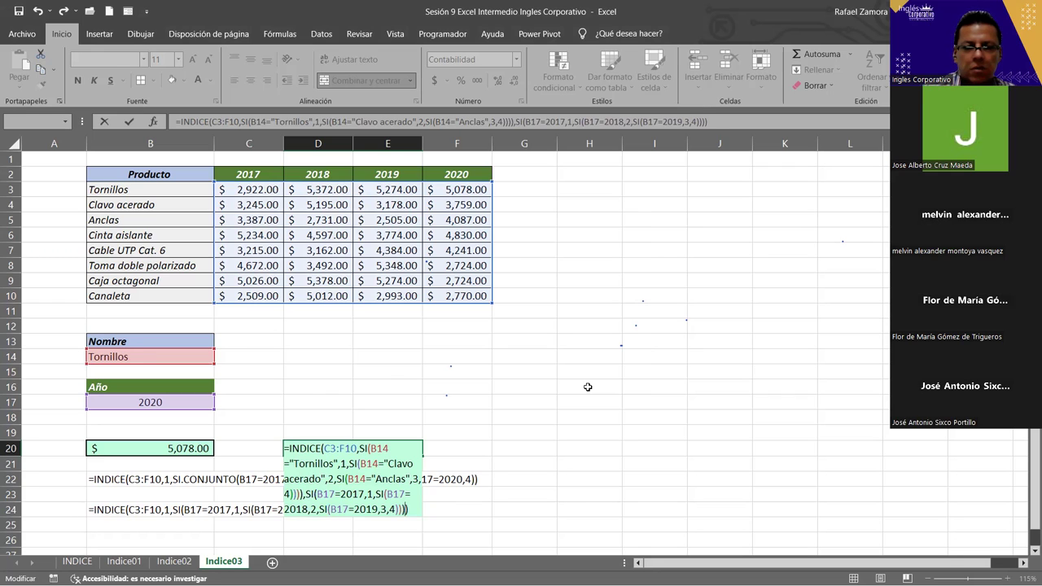
key(BackSpace)
key(Return)
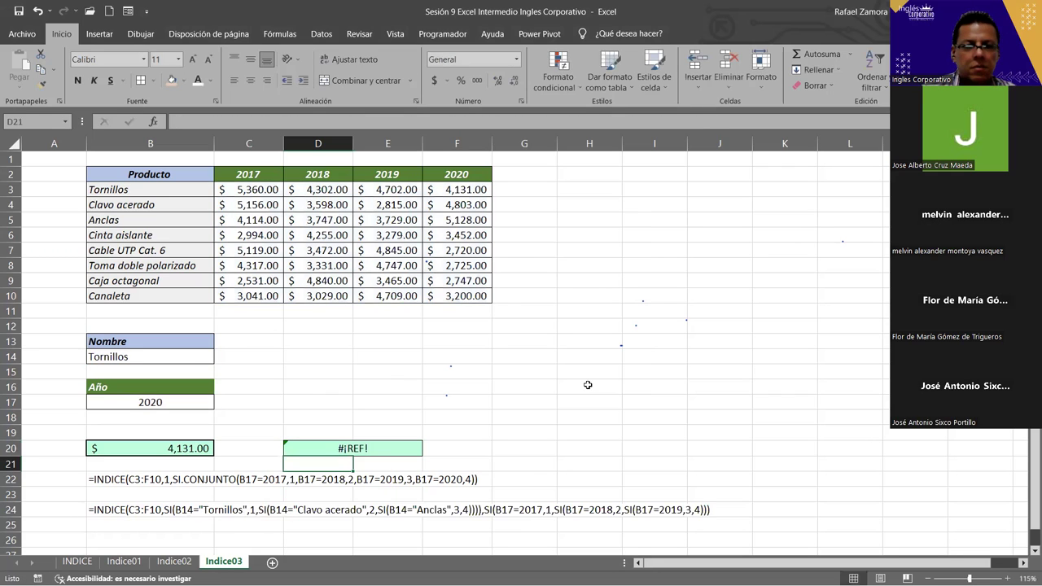
Step: Re-pick Tornillos from B14's product dropdown, then reopen D20's formula for in-cell editing
click(198, 359)
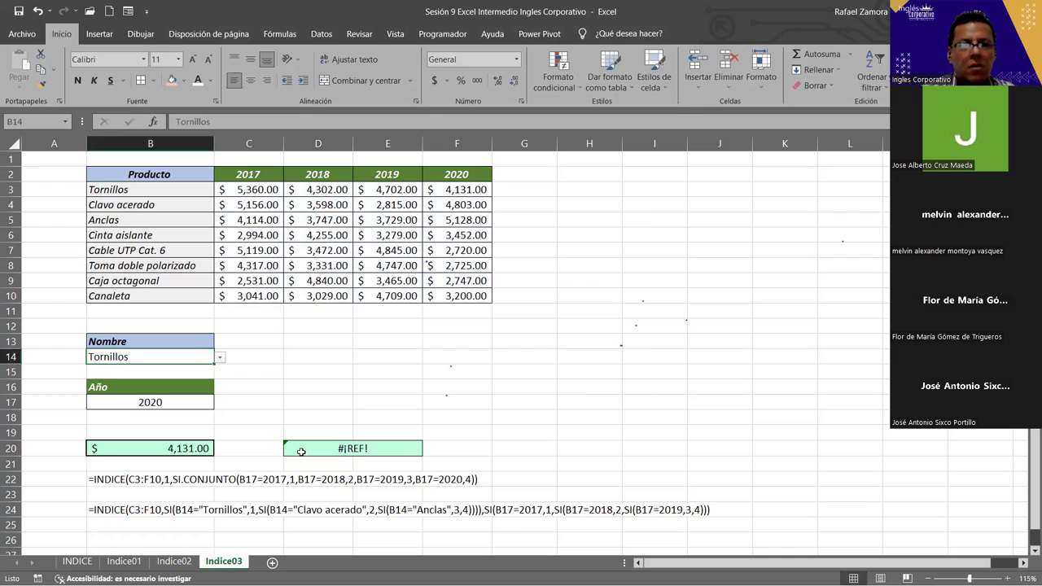
click(219, 360)
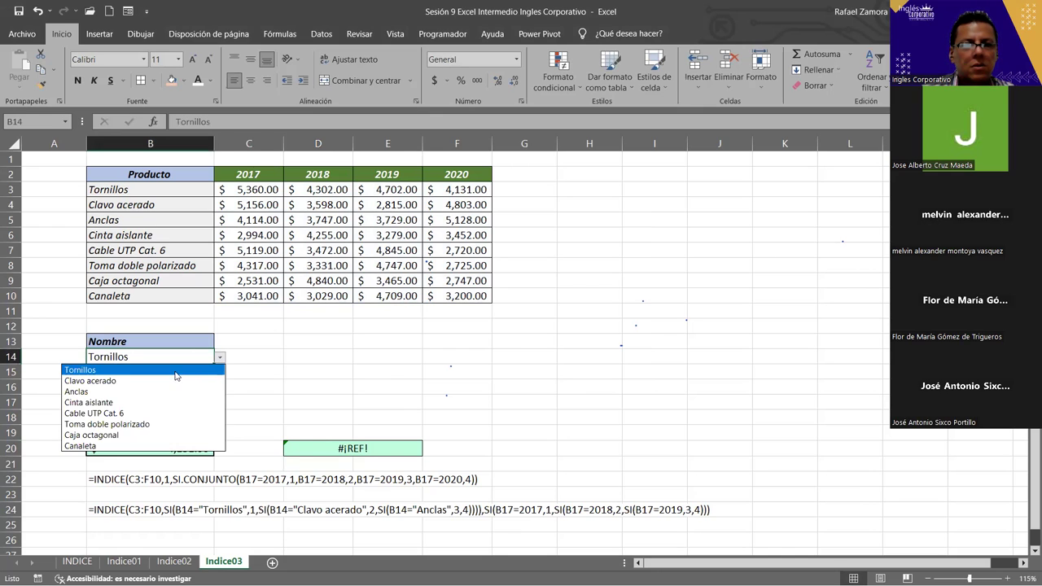
click(180, 369)
click(375, 443)
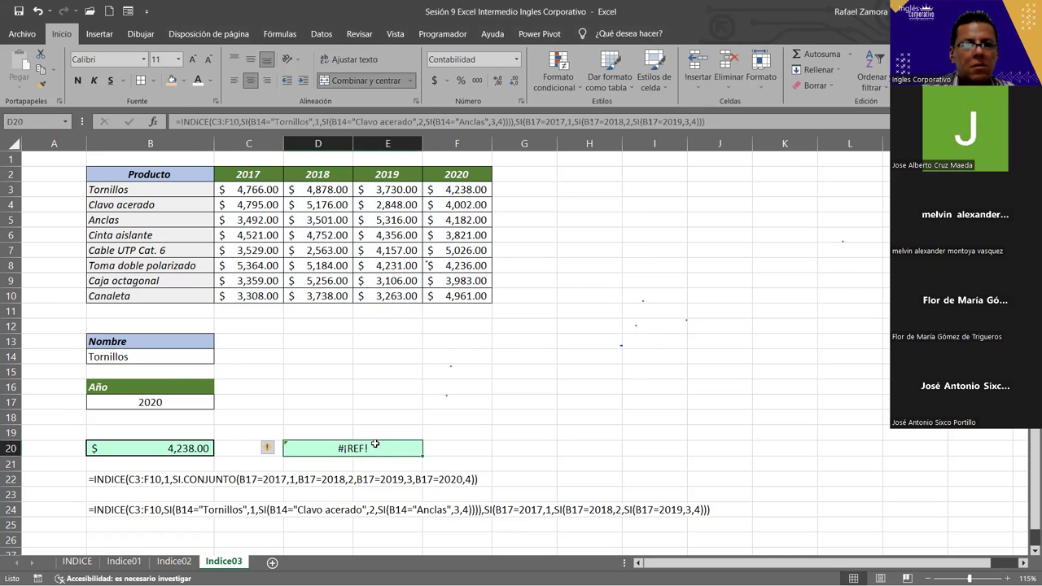
double_click(376, 444)
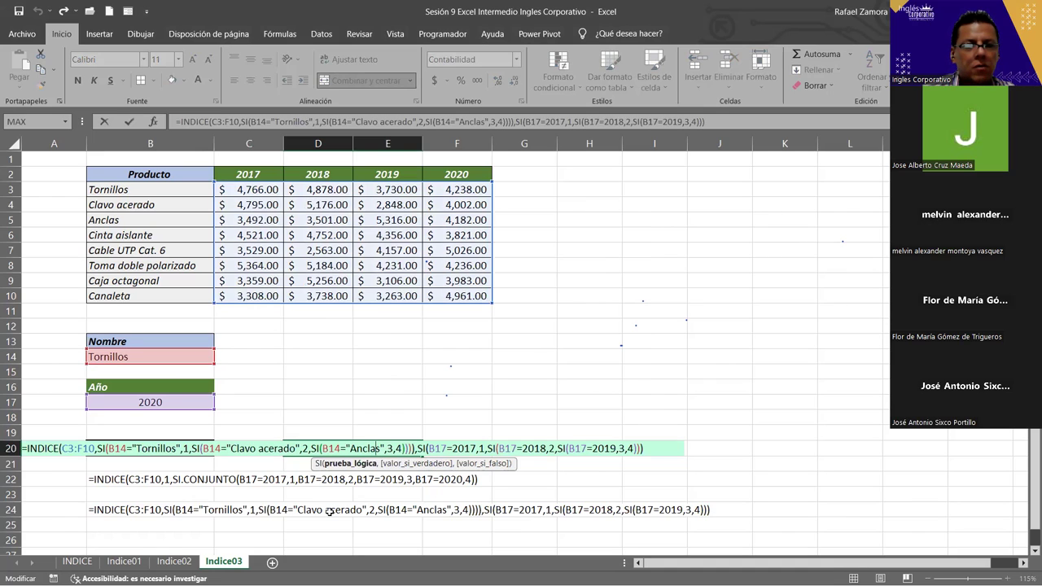
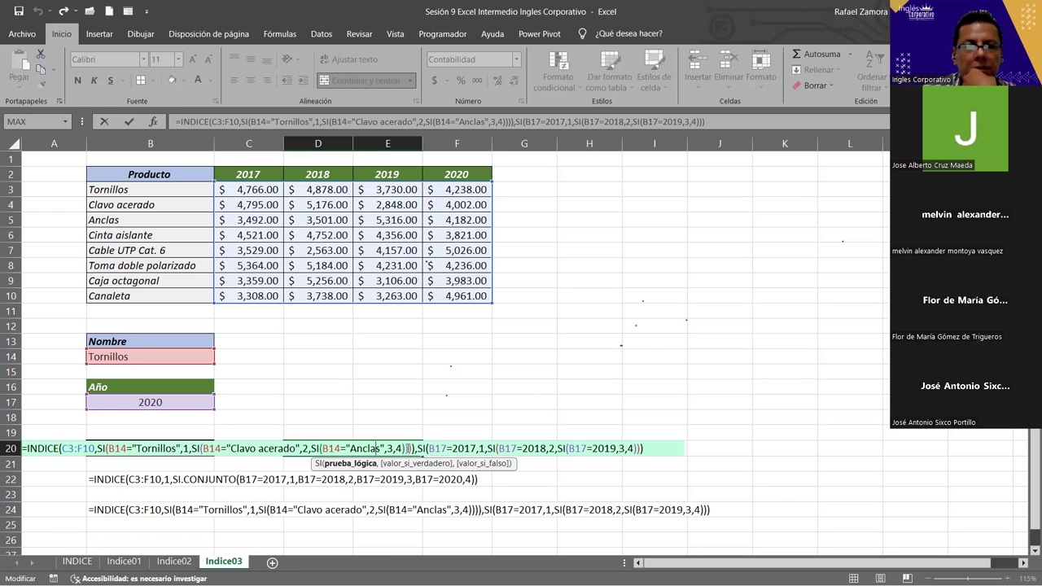
Step: Remove the extra closing parentheses in D20's INDICE/SI formula, add one after 3,4), and accept the correction
click(416, 448)
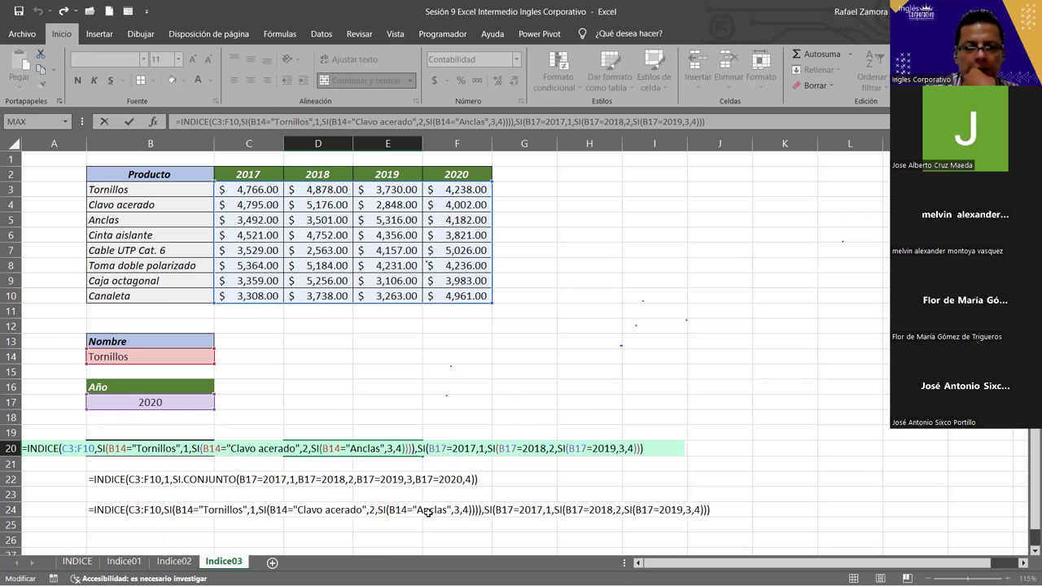
key(BackSpace)
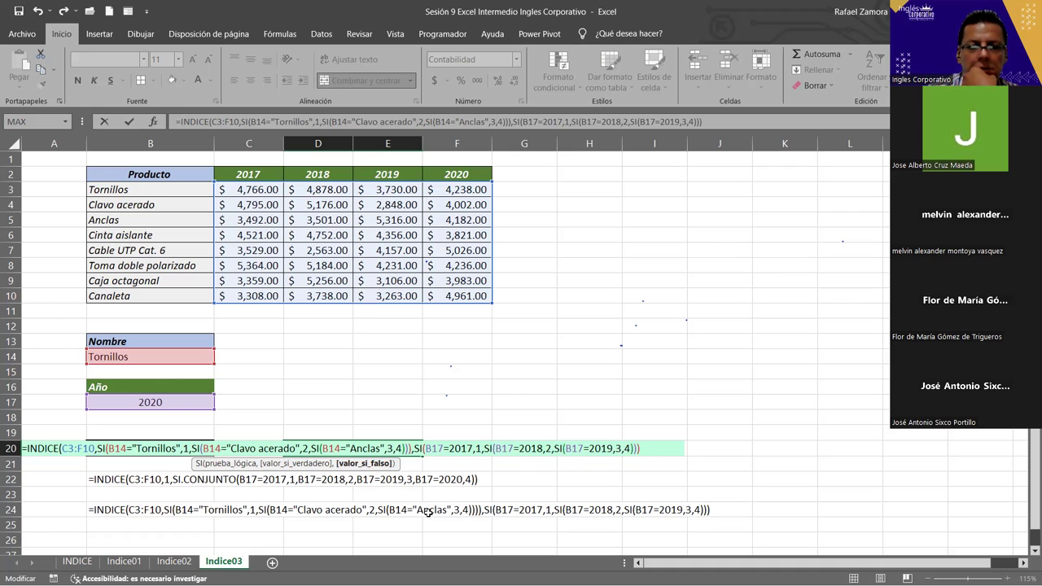
key(BackSpace)
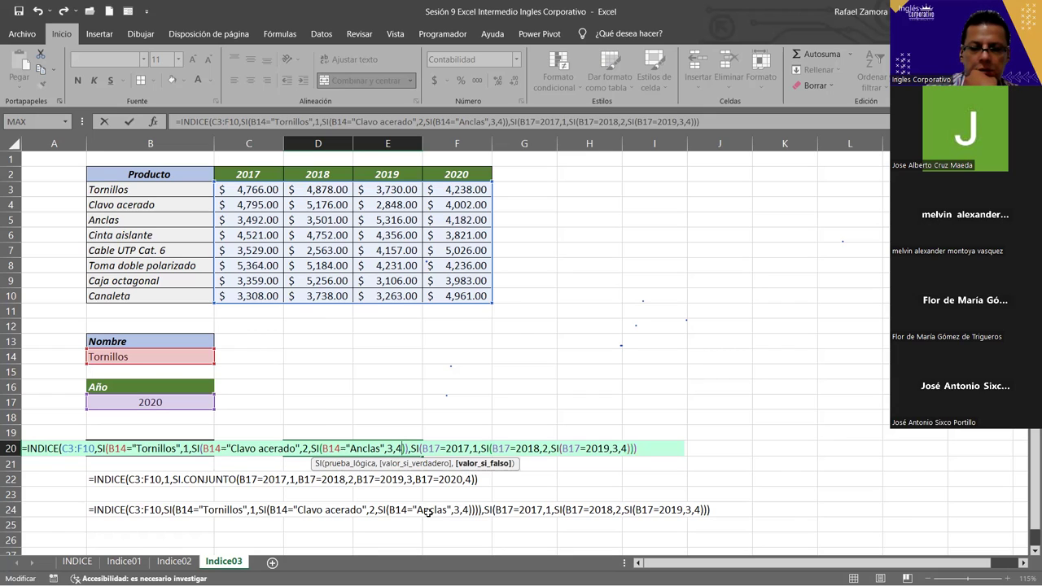
text())
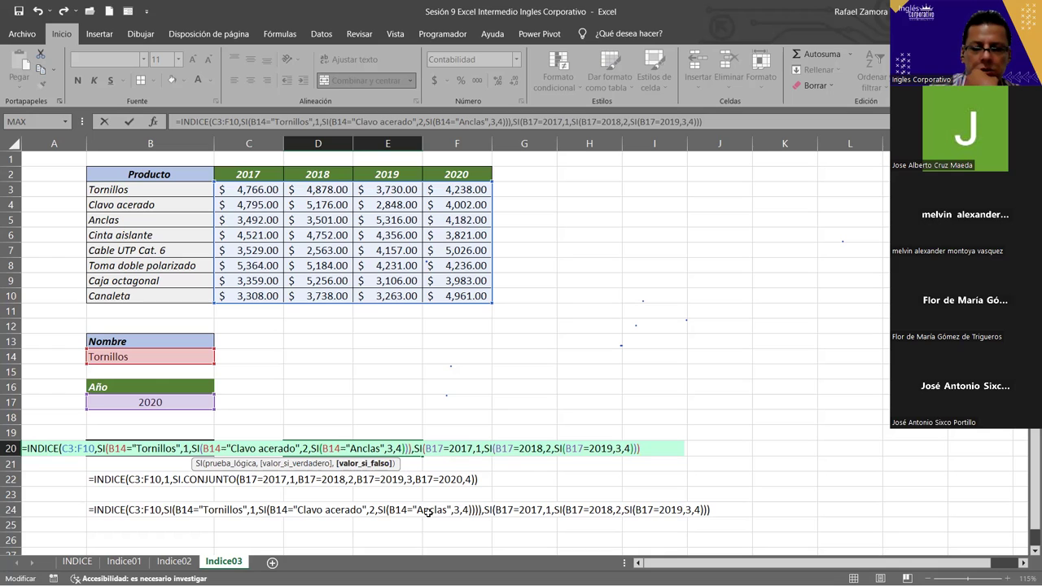
key(Return)
key(Return)
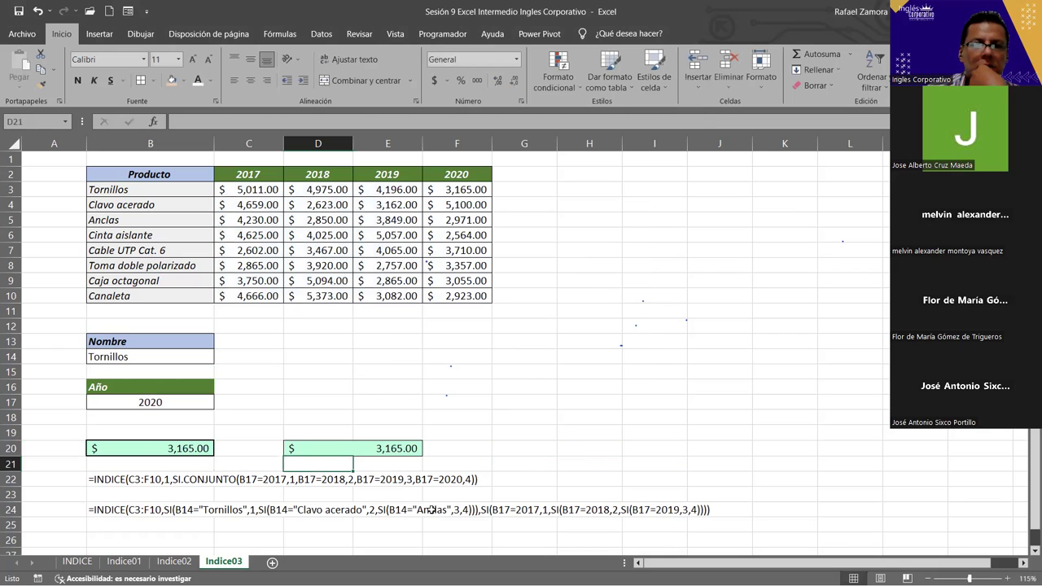
click(393, 452)
double_click(393, 451)
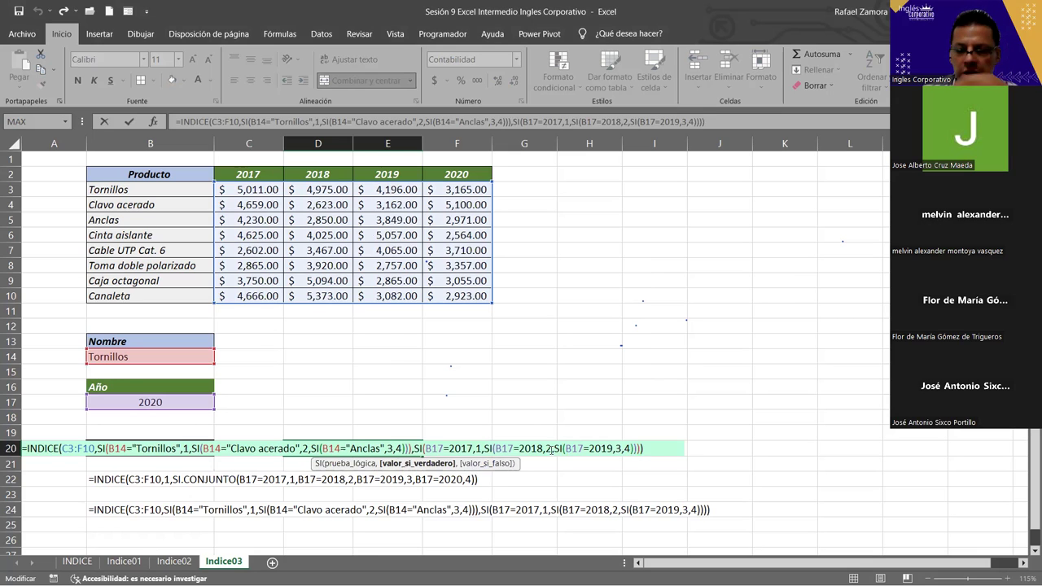
key(Return)
Step: Pick Clavo acerado as the product and inspect the formulas in D20, B20 and F4
click(198, 358)
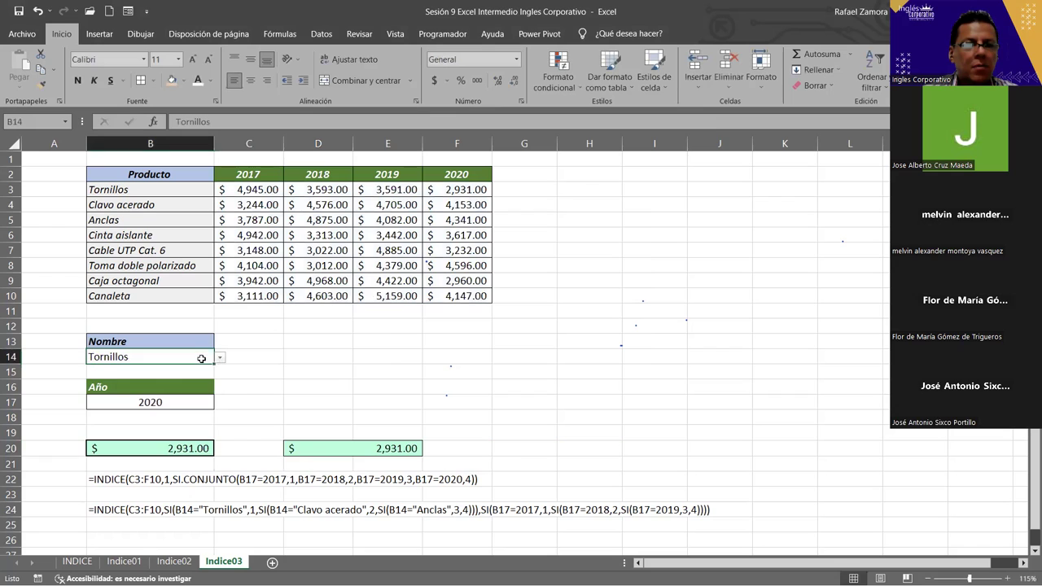
click(219, 358)
click(179, 381)
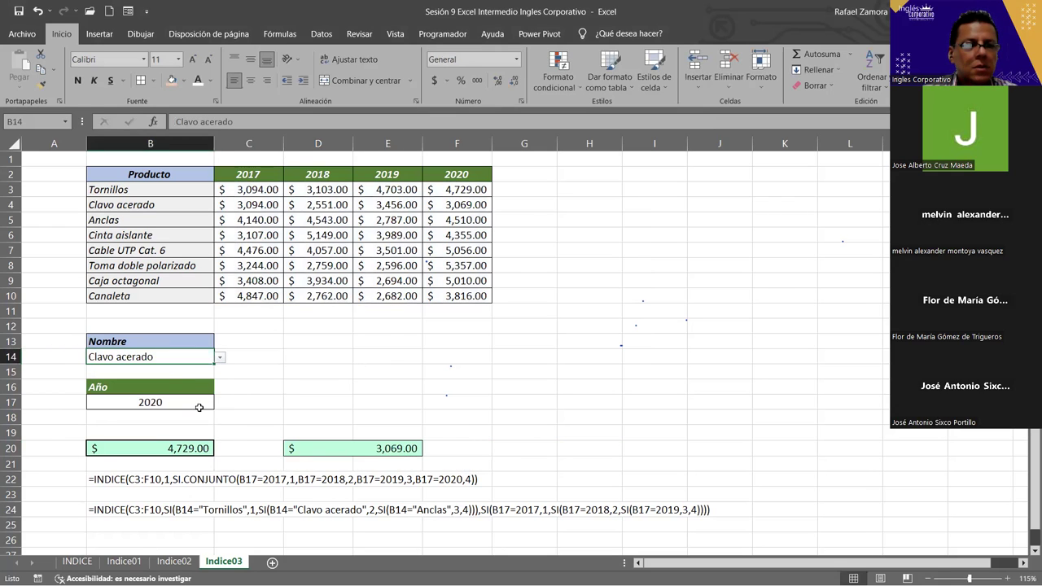
double_click(379, 453)
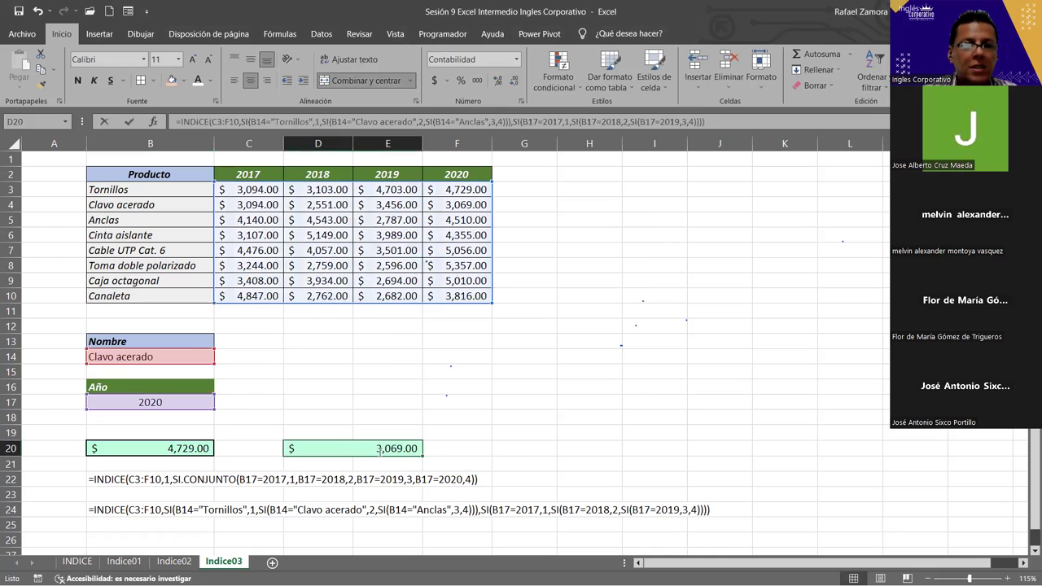
key(Escape)
click(173, 450)
click(335, 446)
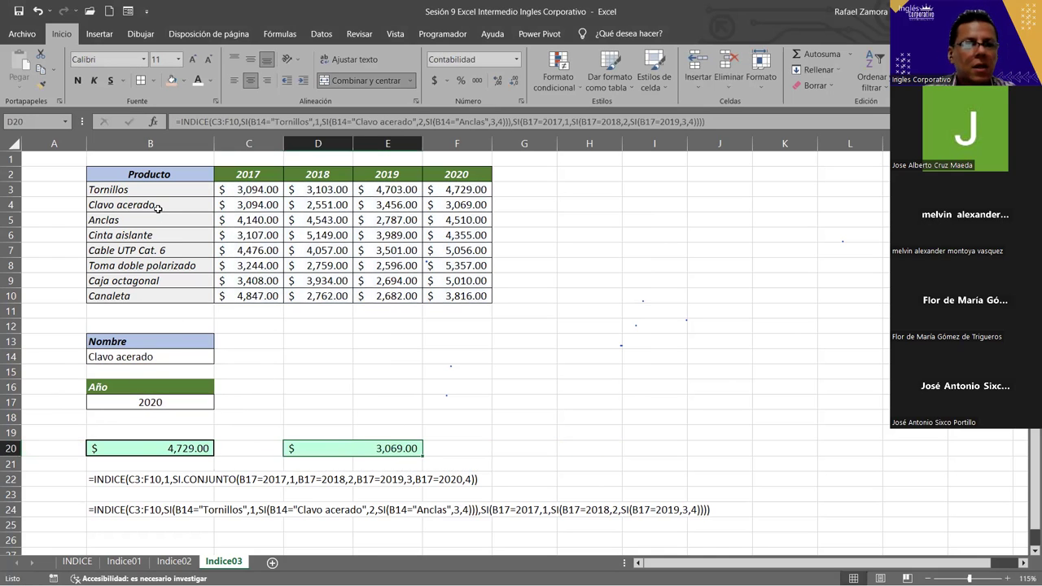
click(479, 206)
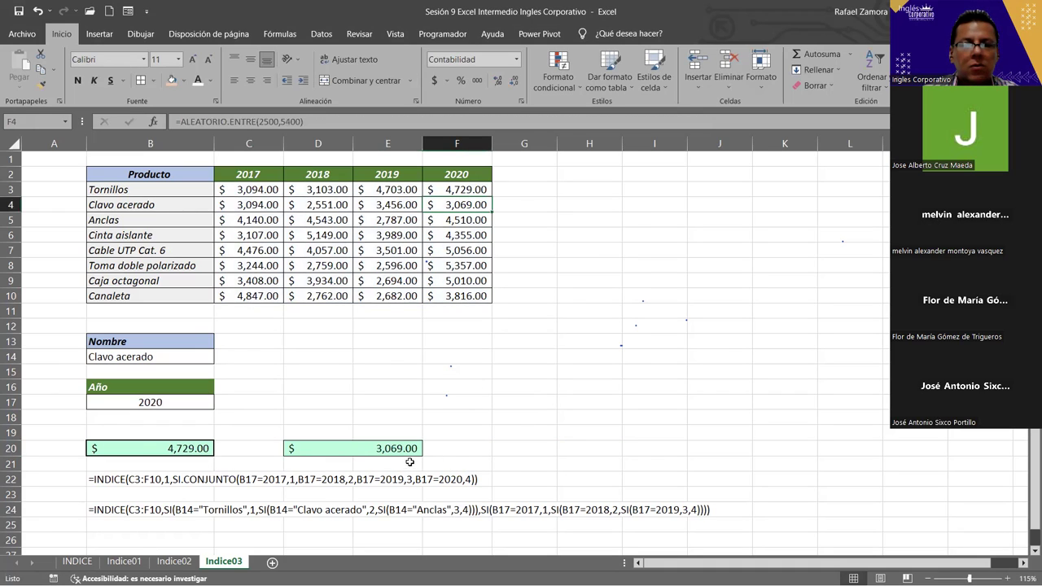
Step: Set the product in B14 to Anclas and the year in B17 to 2019
click(200, 357)
click(221, 357)
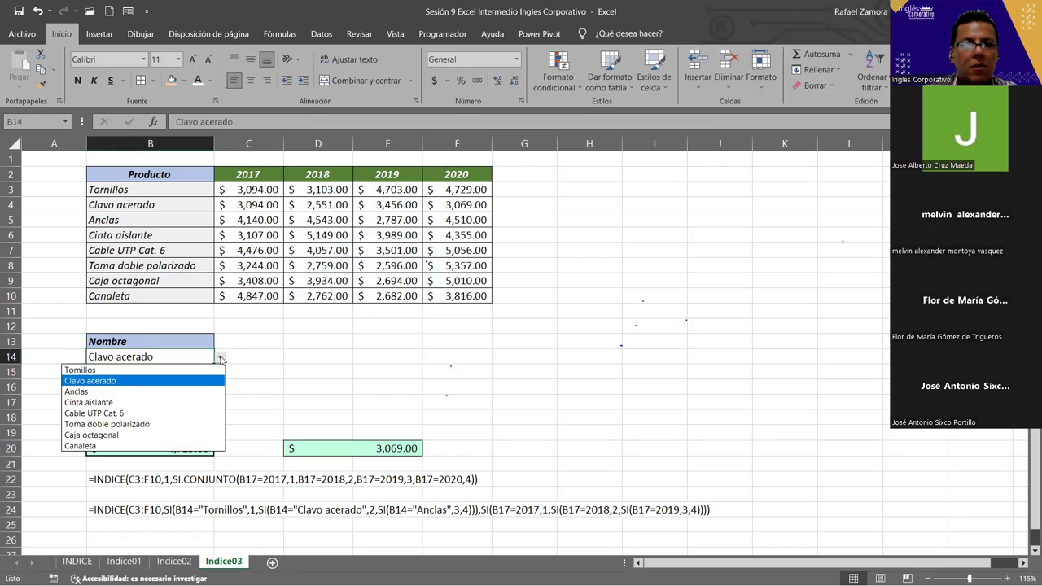
click(130, 392)
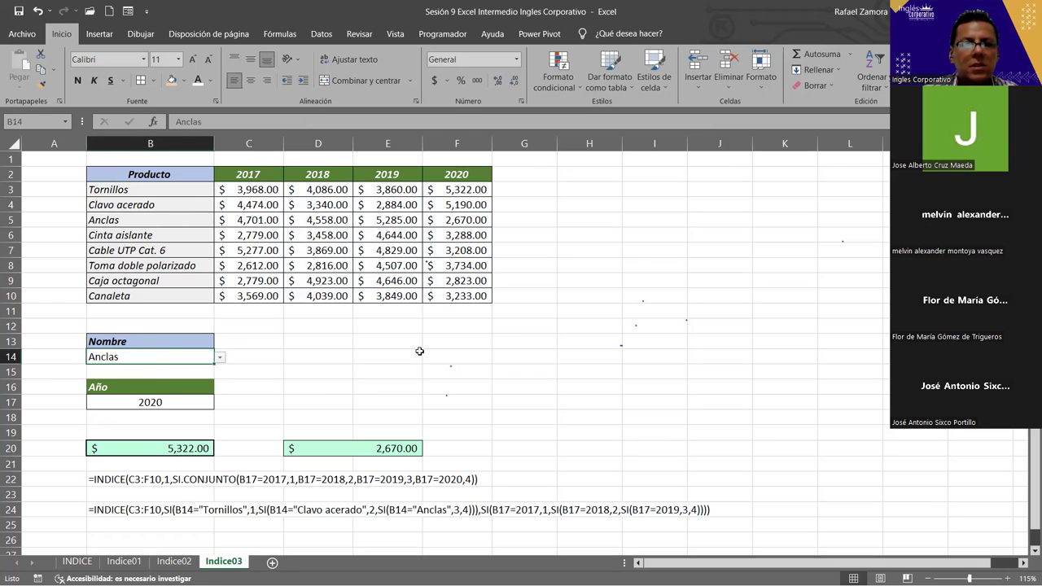
click(199, 403)
click(220, 403)
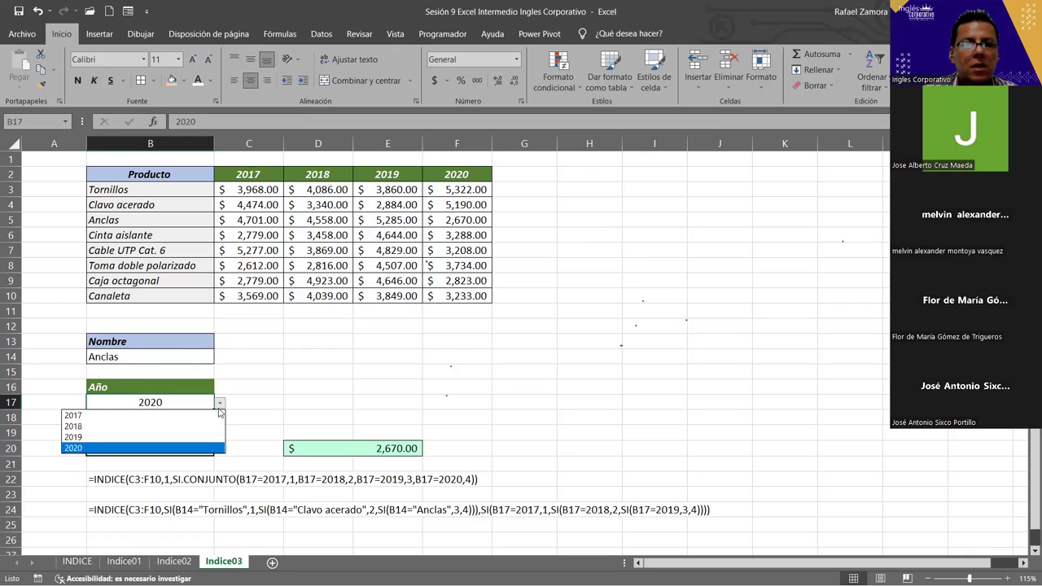
click(140, 437)
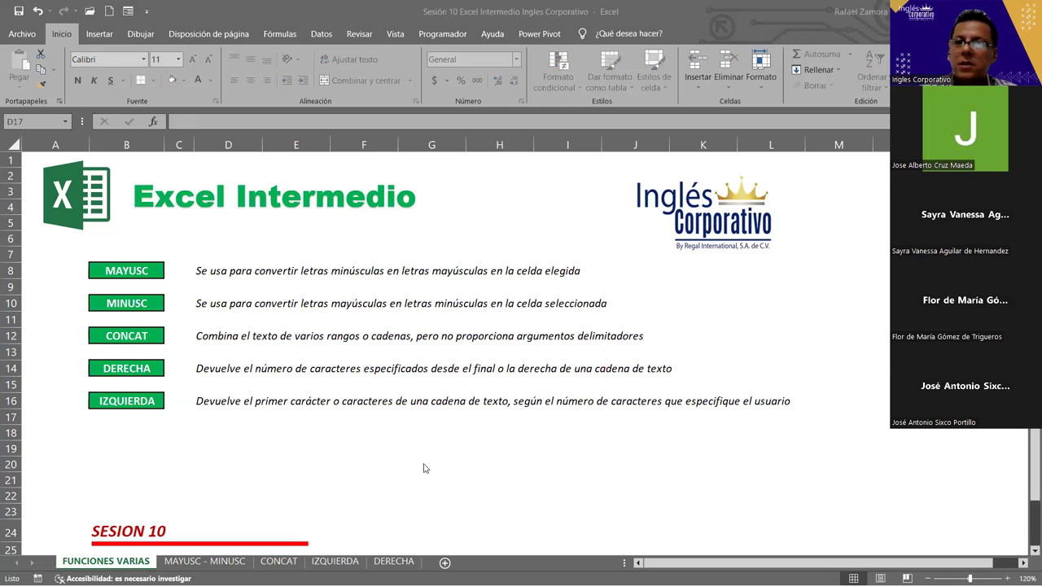
Step: Switch to the Sesión 10 Excel Intermedio workbook on its FUNCIONES VARIAS sheet
key(alt+Tab)
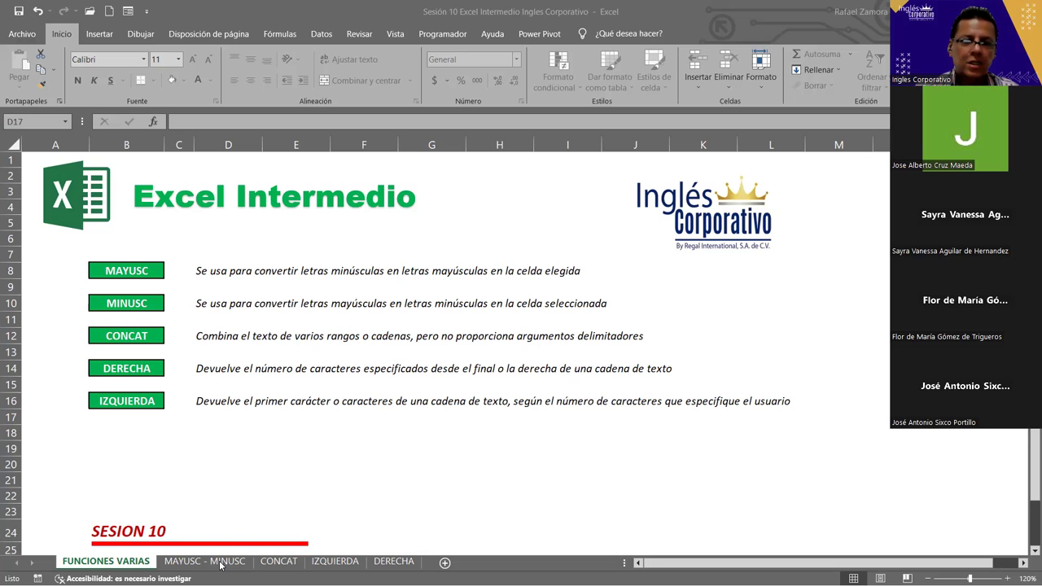
Step: On the MAYUSC - MINUSC sheet, enter =MAYUSC(A3) in C3 to show EXCEL
click(208, 564)
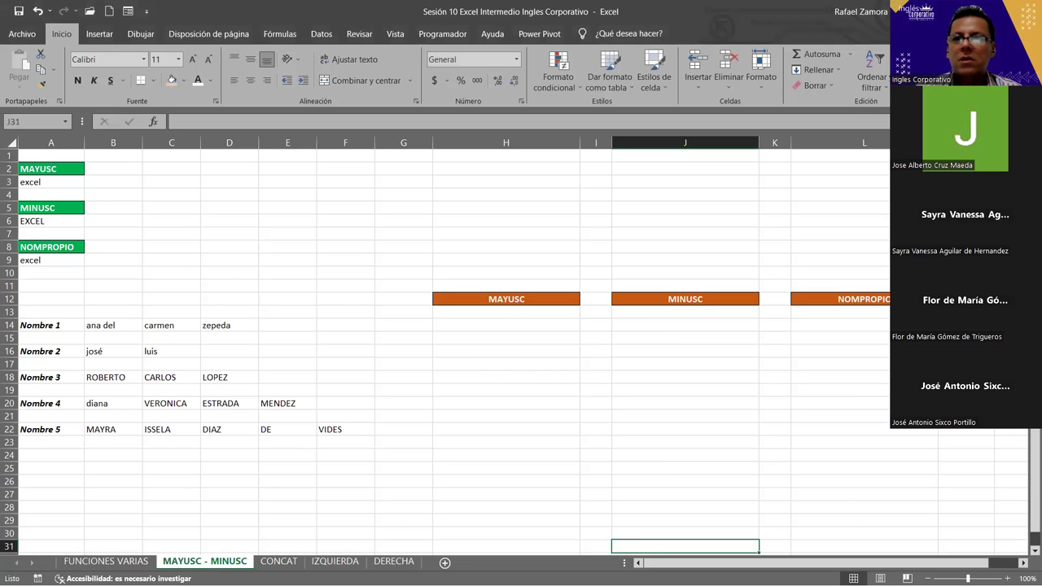
click(113, 271)
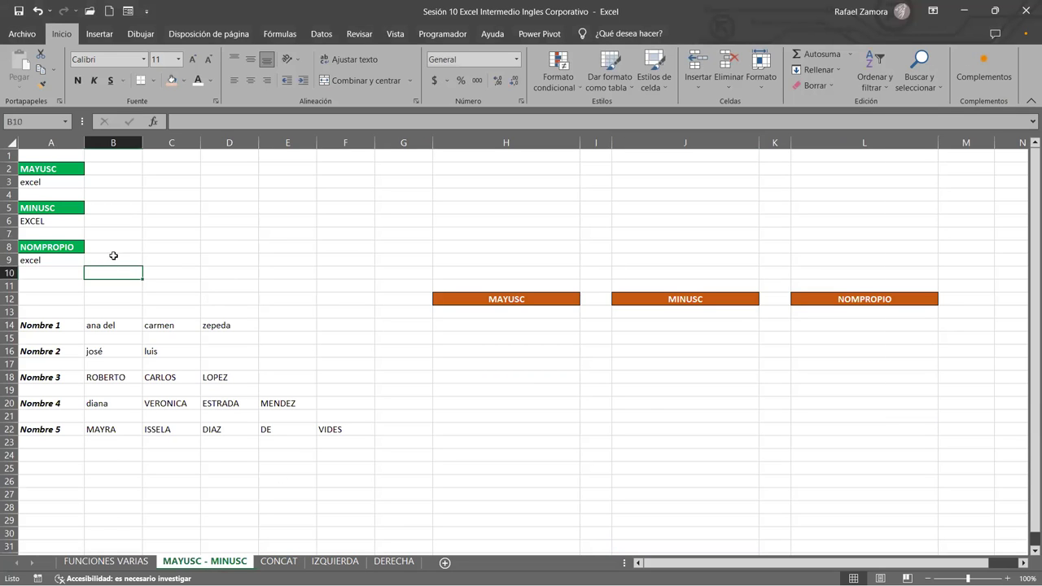
scroll(113, 255, up, 3)
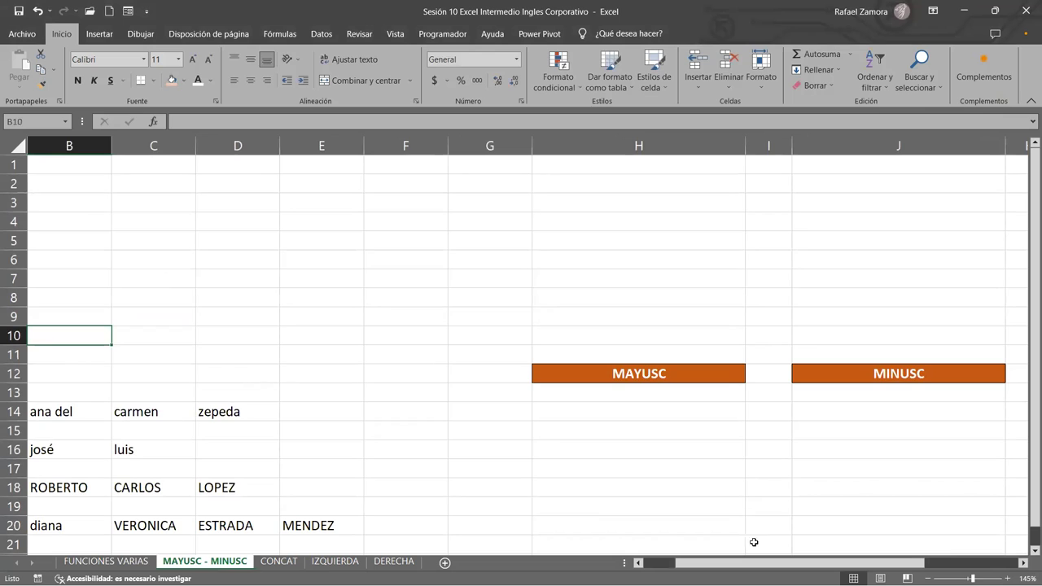
drag(740, 564, 710, 565)
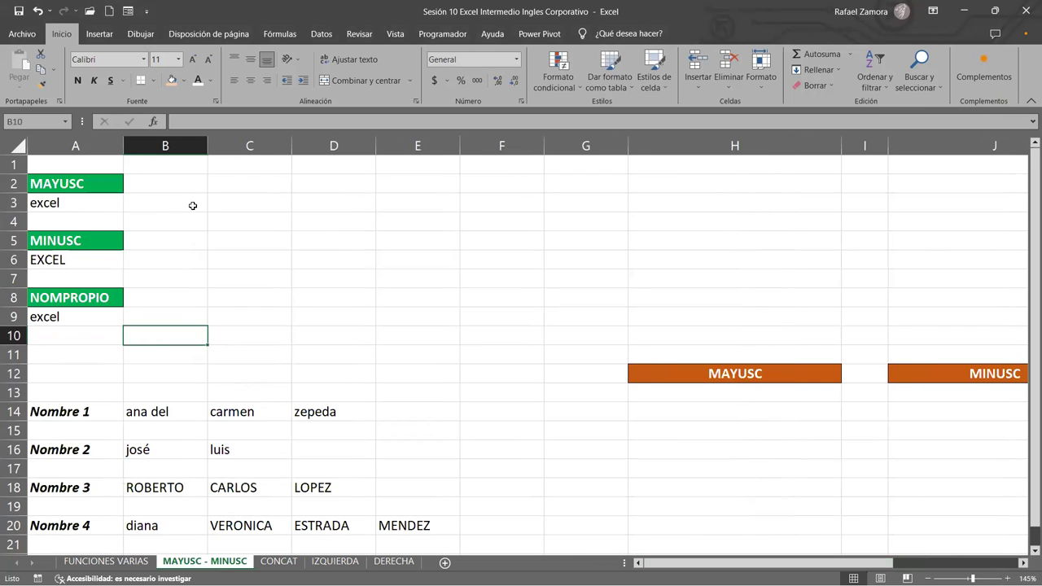
click(259, 195)
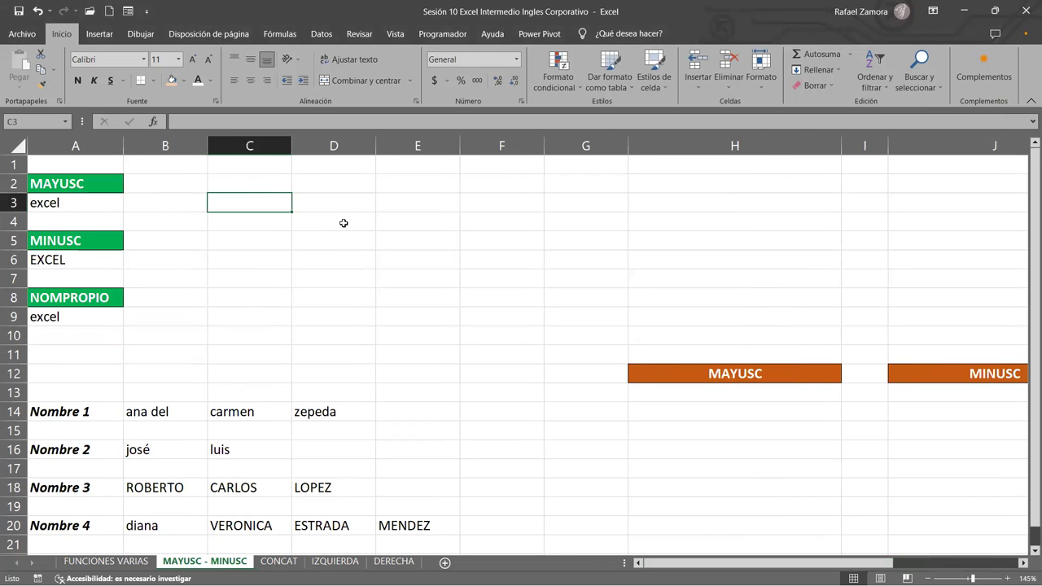
text(=)
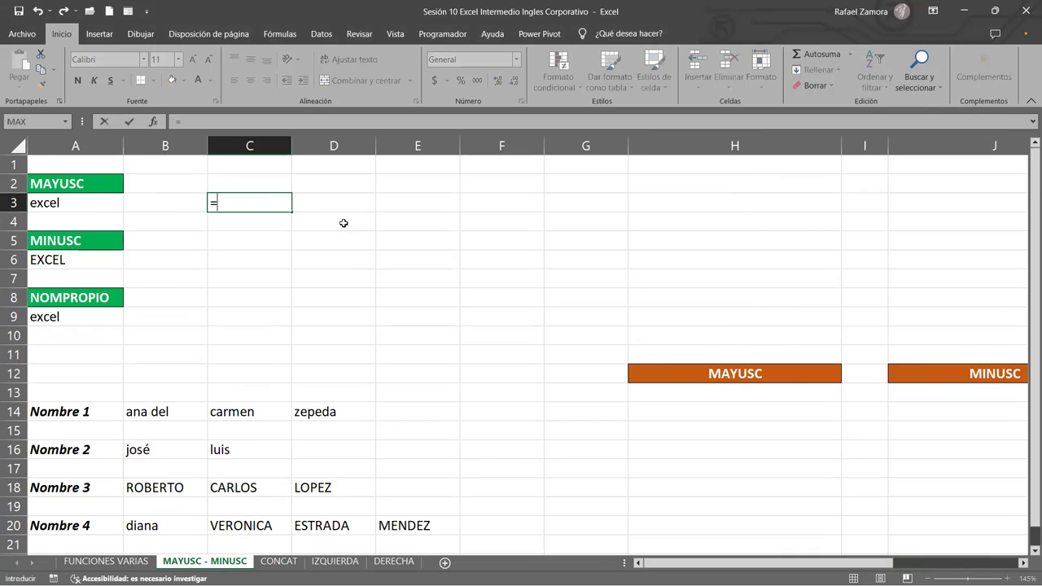
text(may)
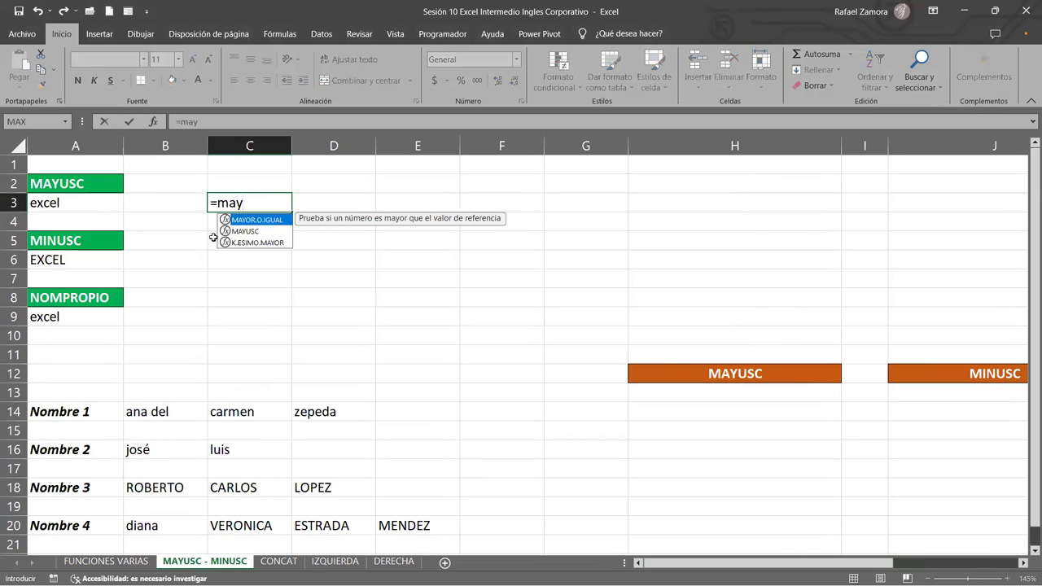
click(241, 231)
key(Tab)
click(105, 200)
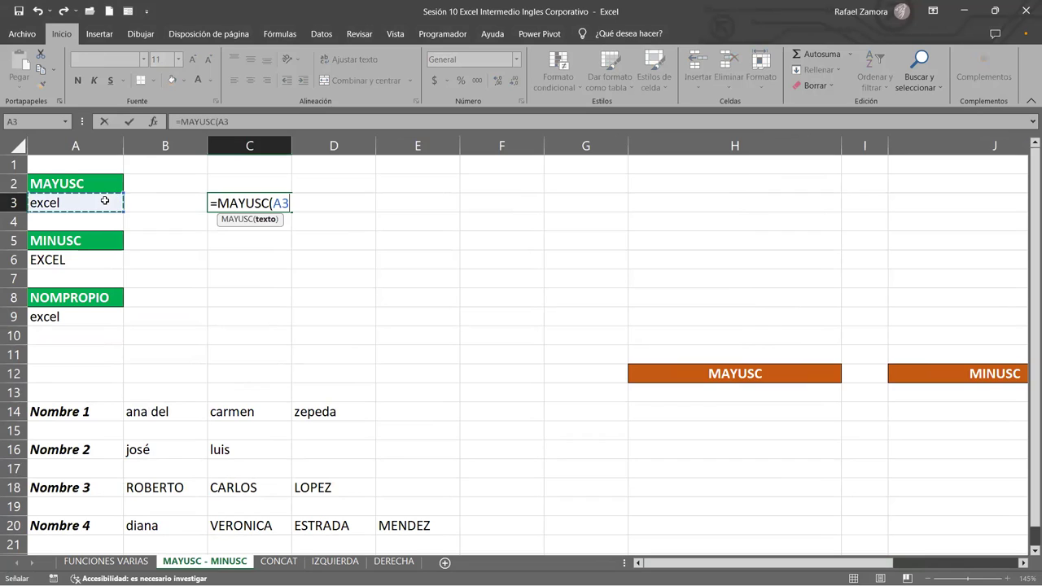
text())
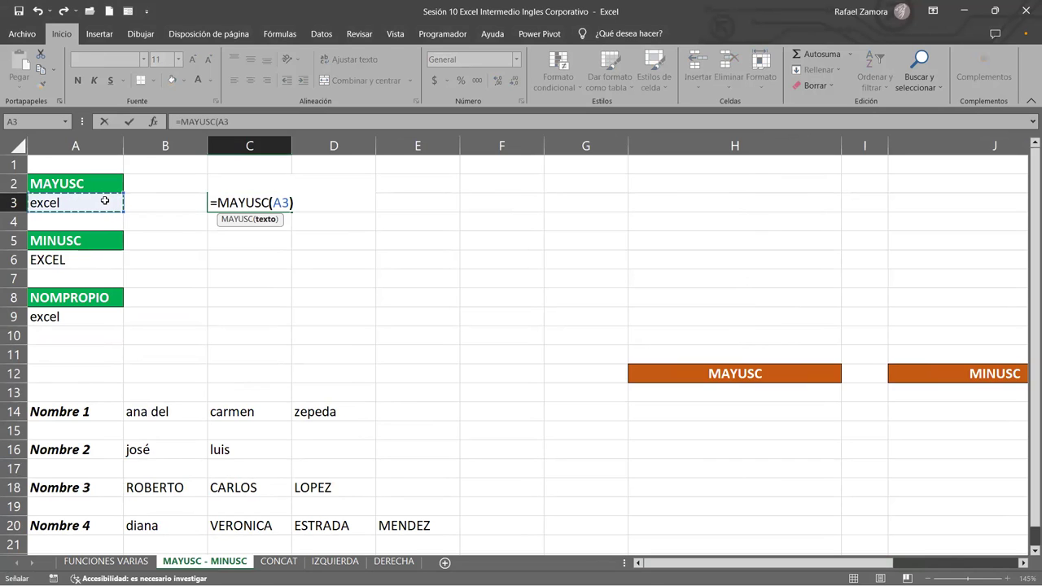
key(Return)
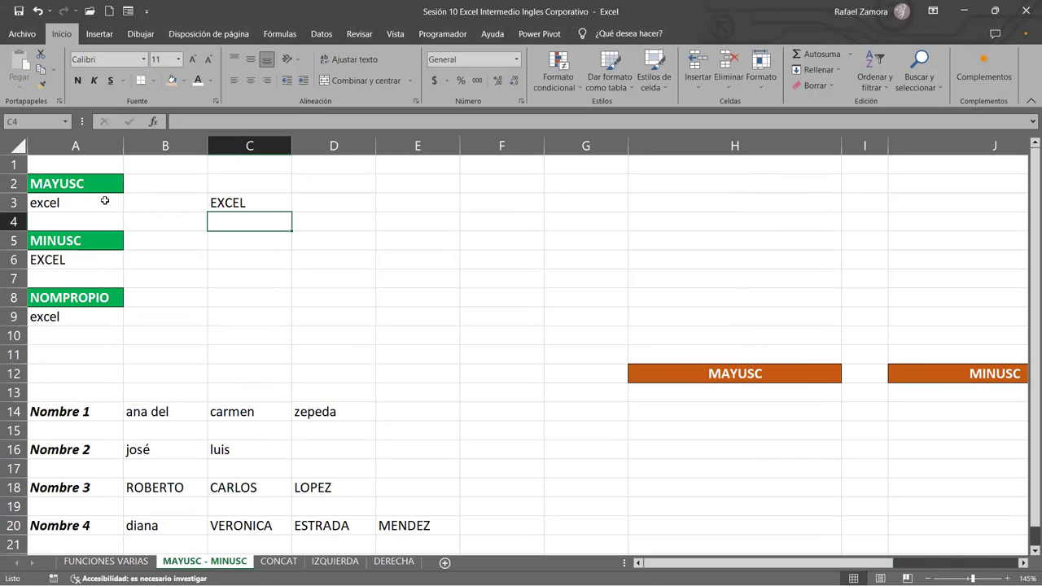
Step: Enter =MINUSC(A6) in C6 to turn EXCEL into lowercase excel
click(218, 258)
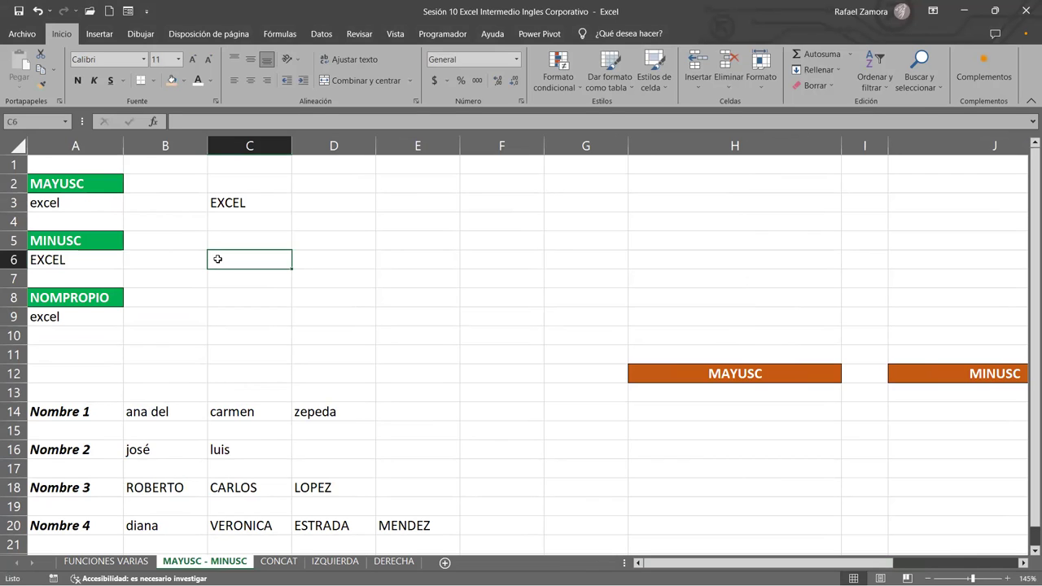
text(=)
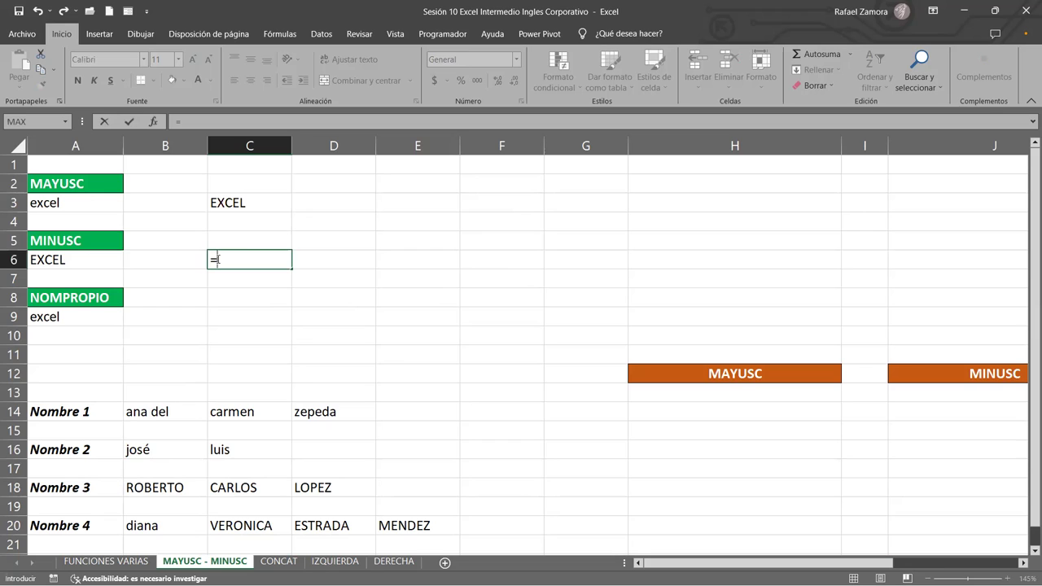
text(minu)
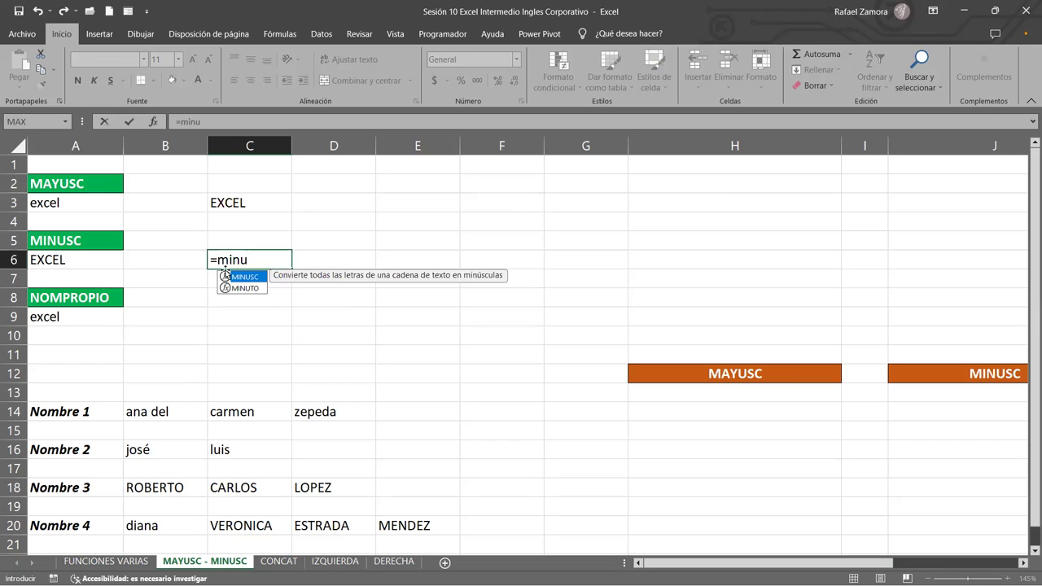
double_click(225, 273)
click(94, 267)
text())
key(Return)
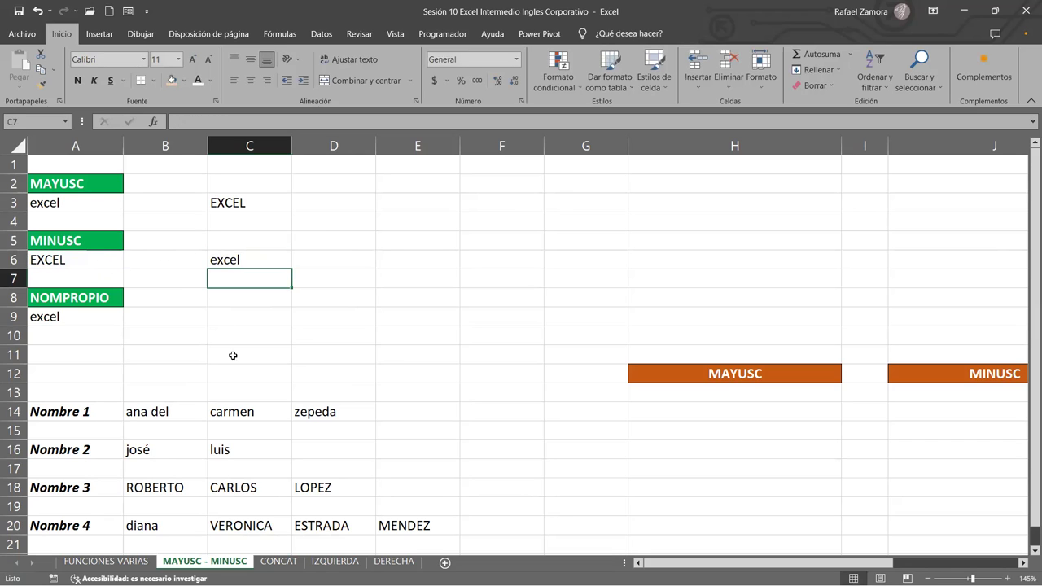
Step: Enter =NOMPROPIO(A9) in C9 so it returns proper-case Excel
click(250, 320)
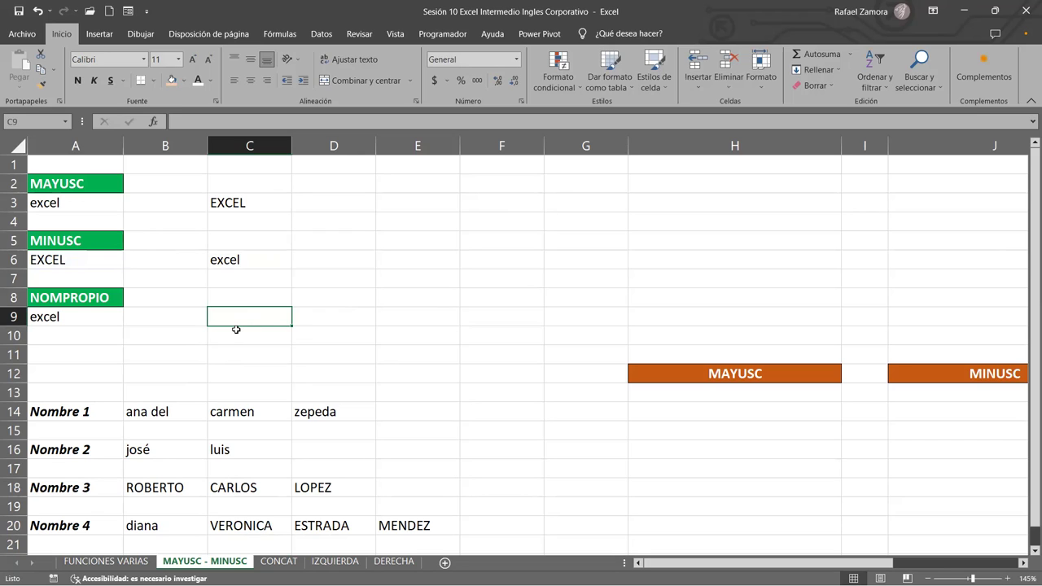
text(=nom)
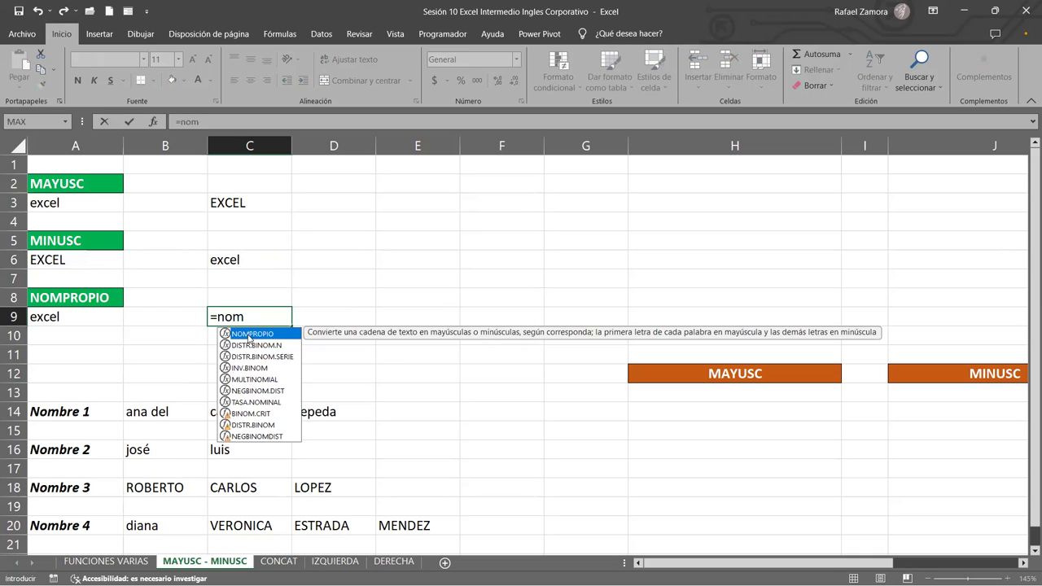
key(Tab)
click(75, 320)
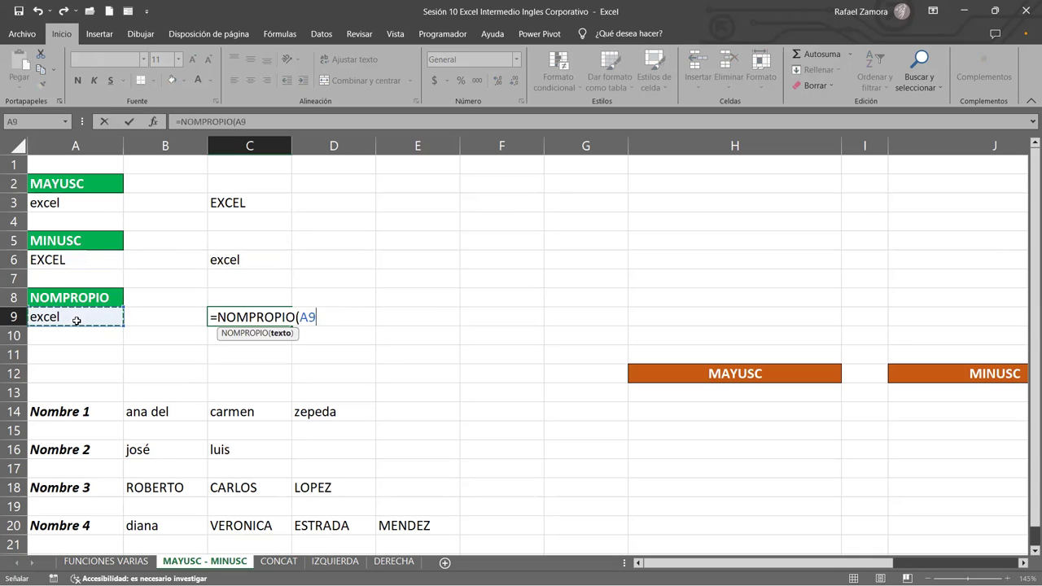
text())
key(Return)
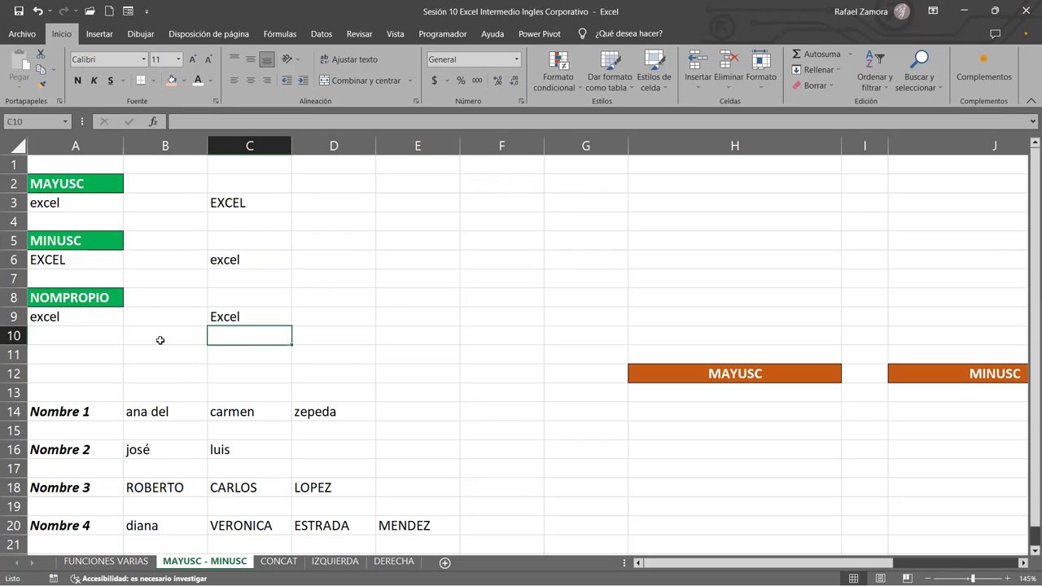
ctrl+scroll(218, 341, down, 1)
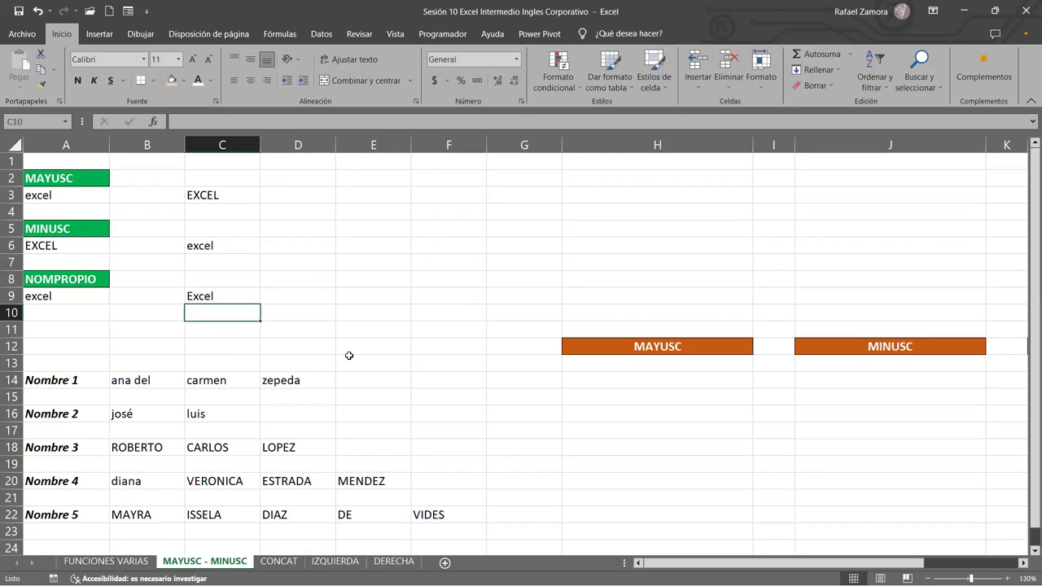
Step: Narrow columns F and G, then check the Nombre 1 parts in B14 and C14
scroll(348, 355, down, 1)
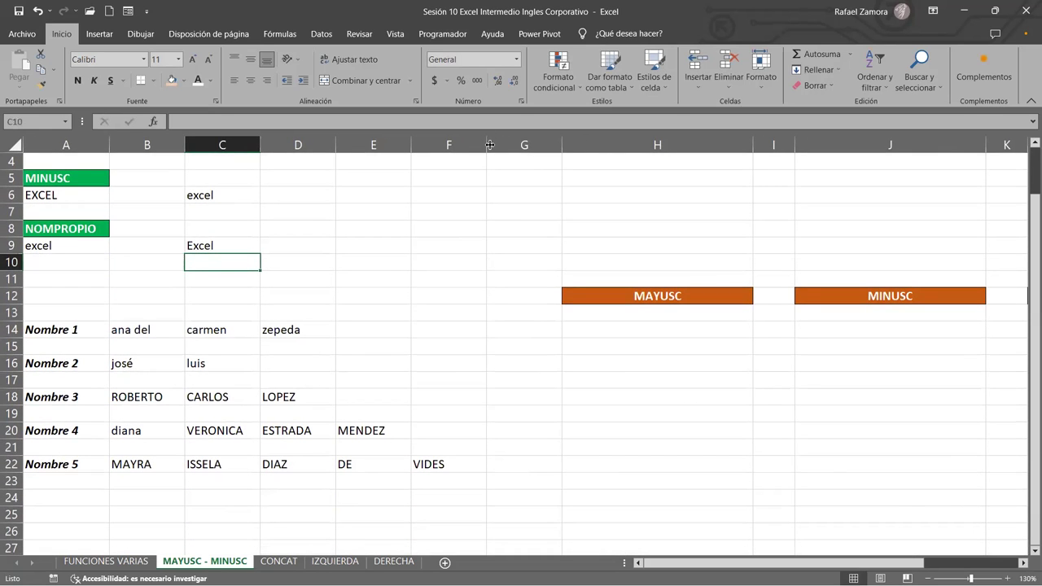
drag(490, 144, 479, 144)
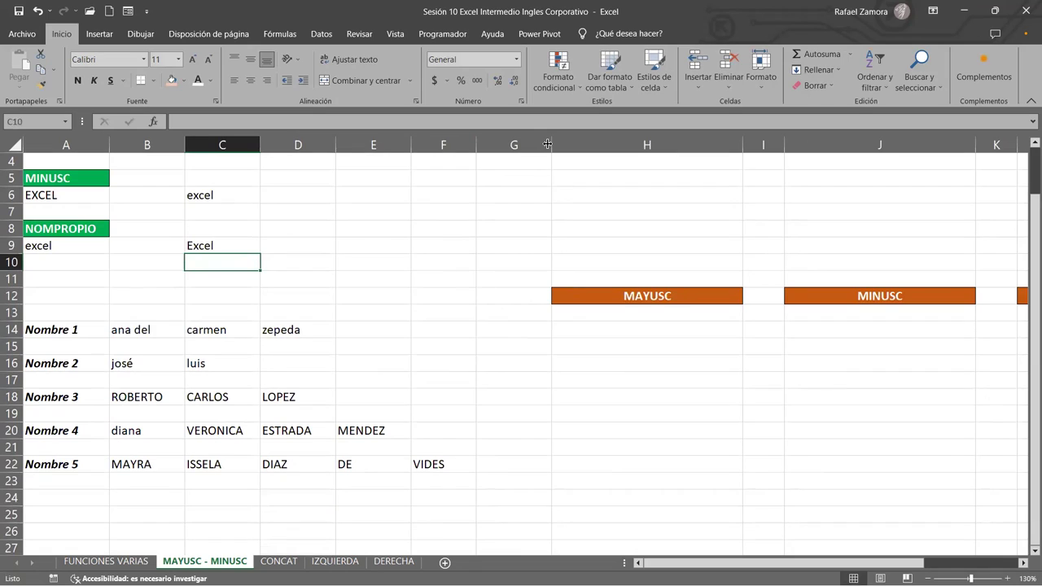
drag(548, 144, 537, 144)
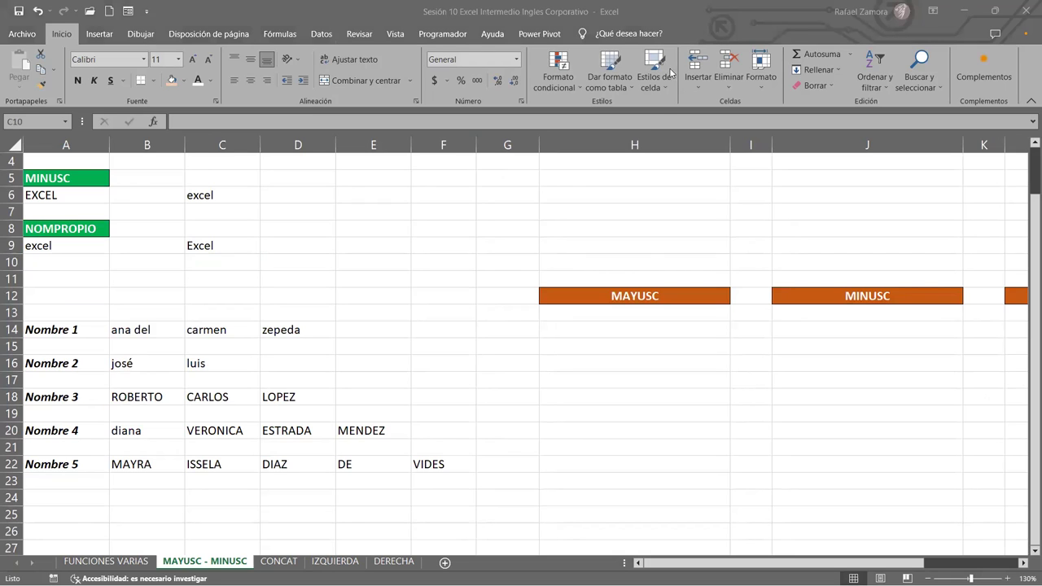
click(614, 328)
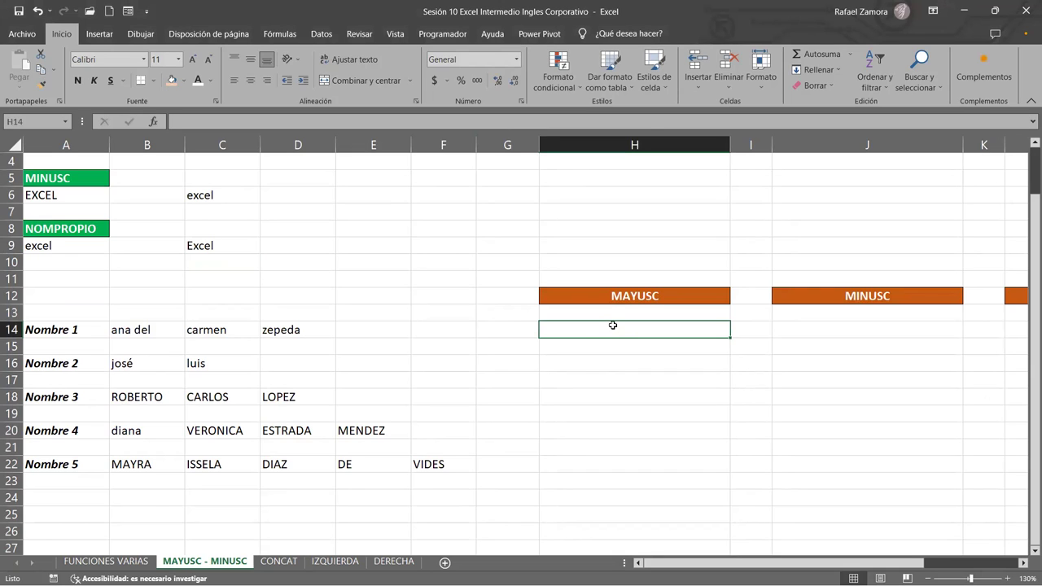
click(171, 330)
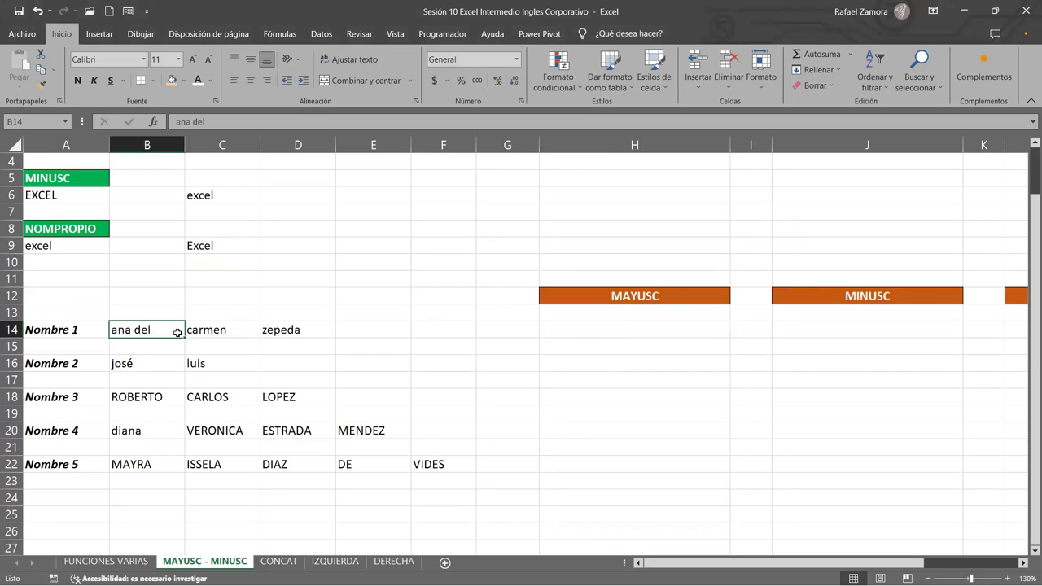
click(248, 329)
click(134, 330)
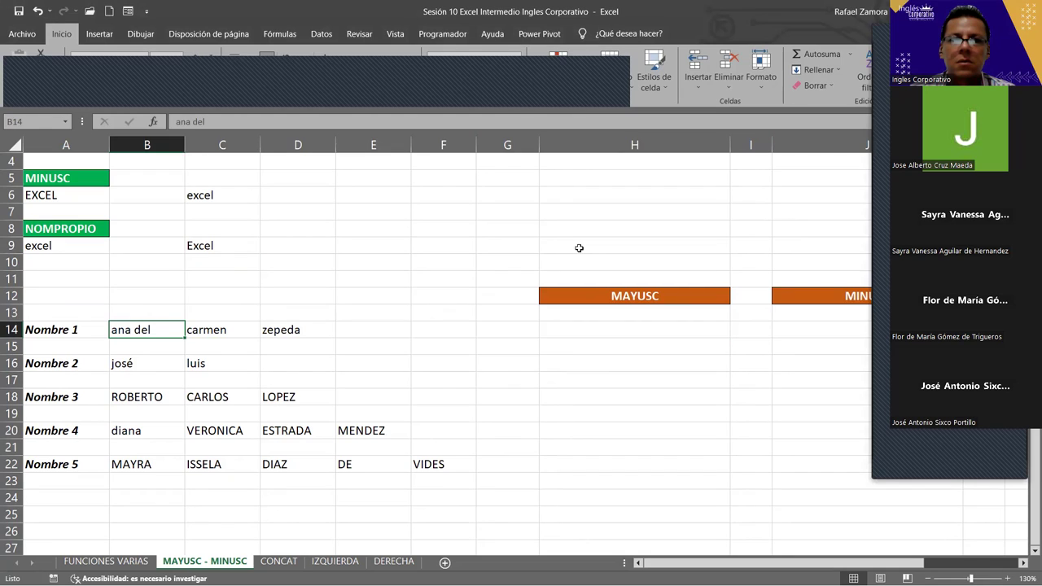
click(399, 264)
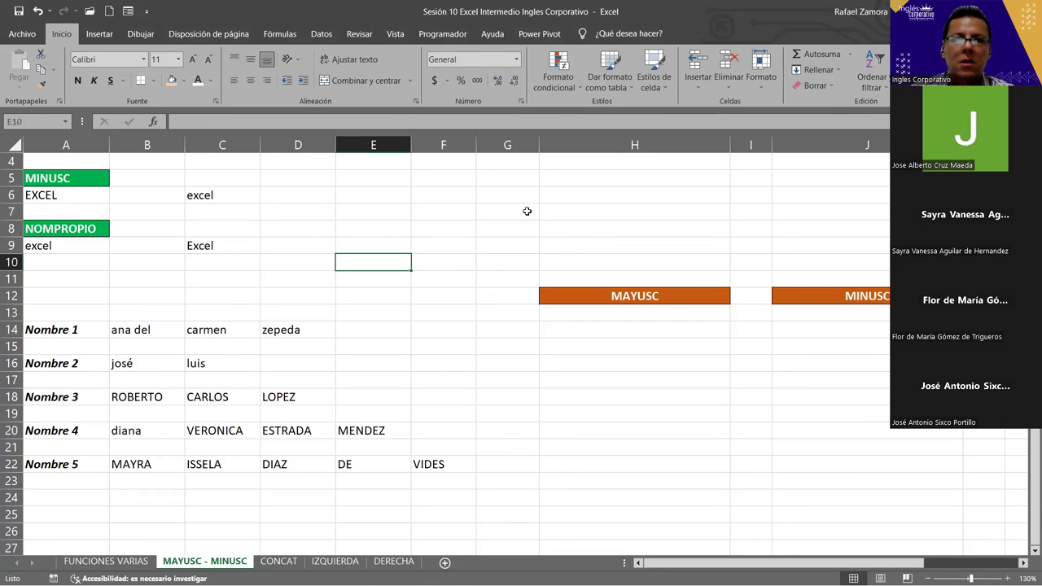
key(Up)
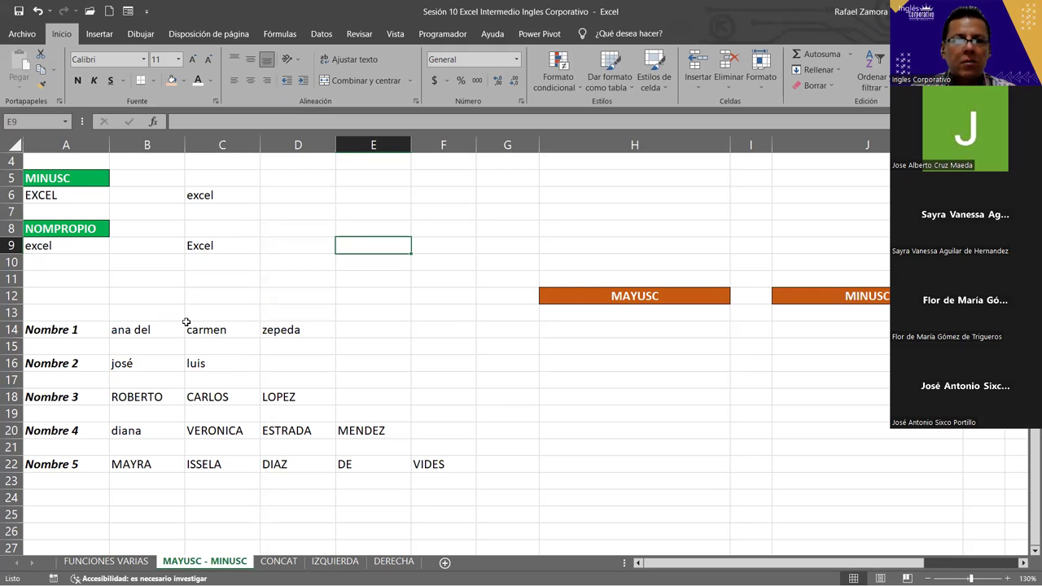
drag(140, 330, 350, 330)
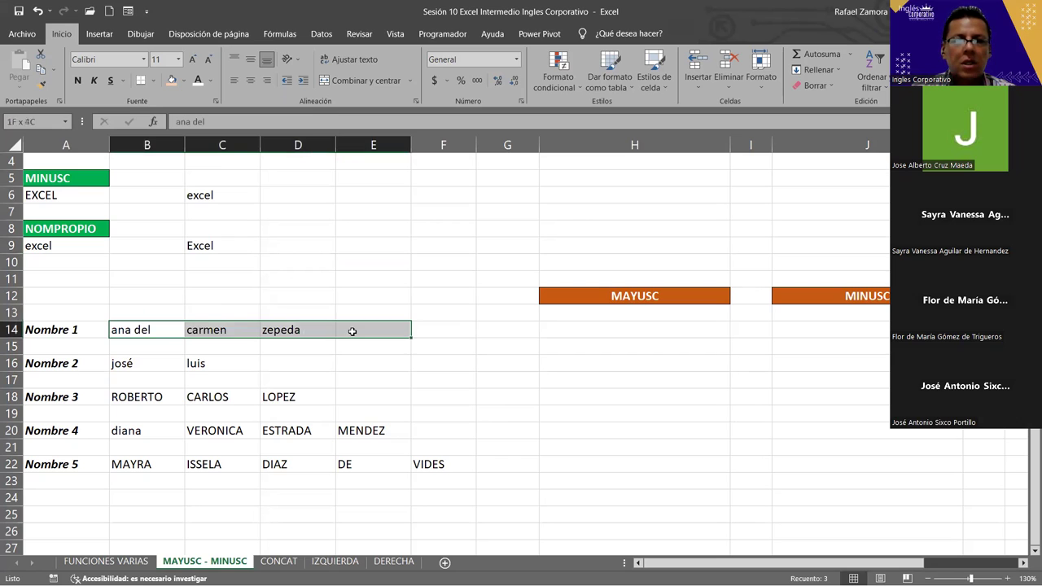
click(621, 331)
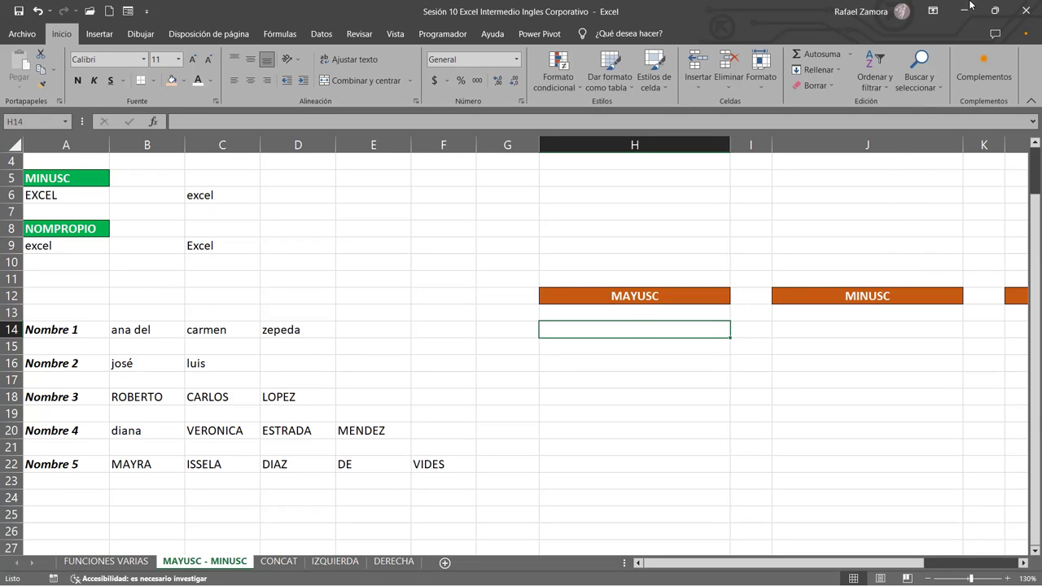
Step: Enter =CONCAT(B14,C14,D14) in H14 to join the three parts of Nombre 1
text(=)
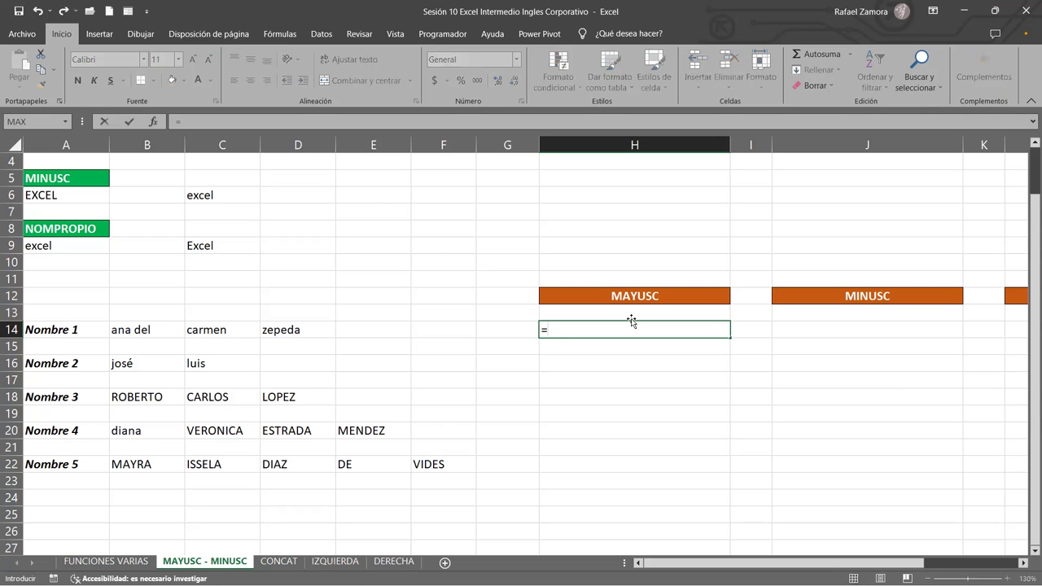
text(c)
text(onc)
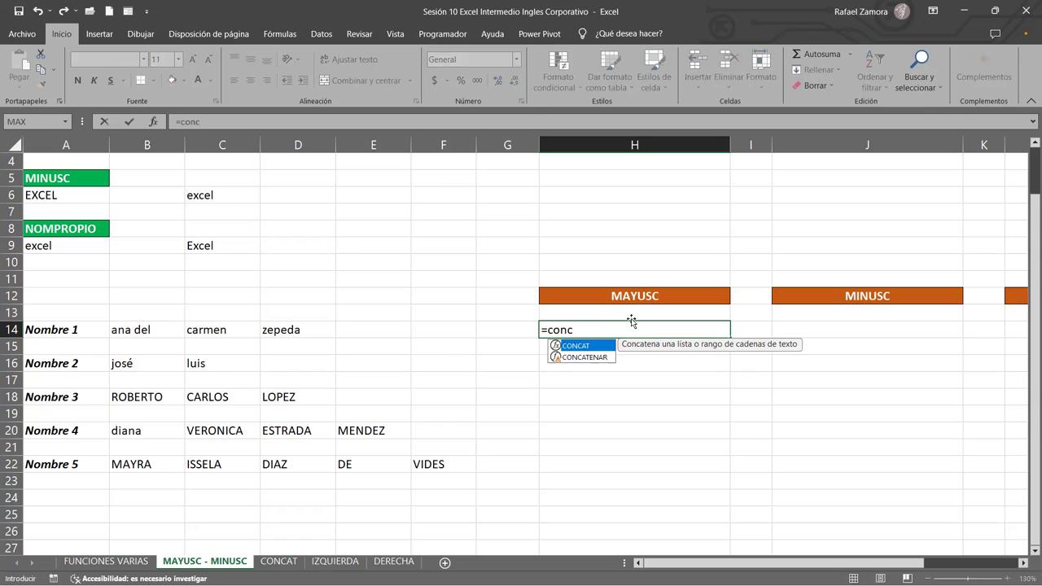
key(Down)
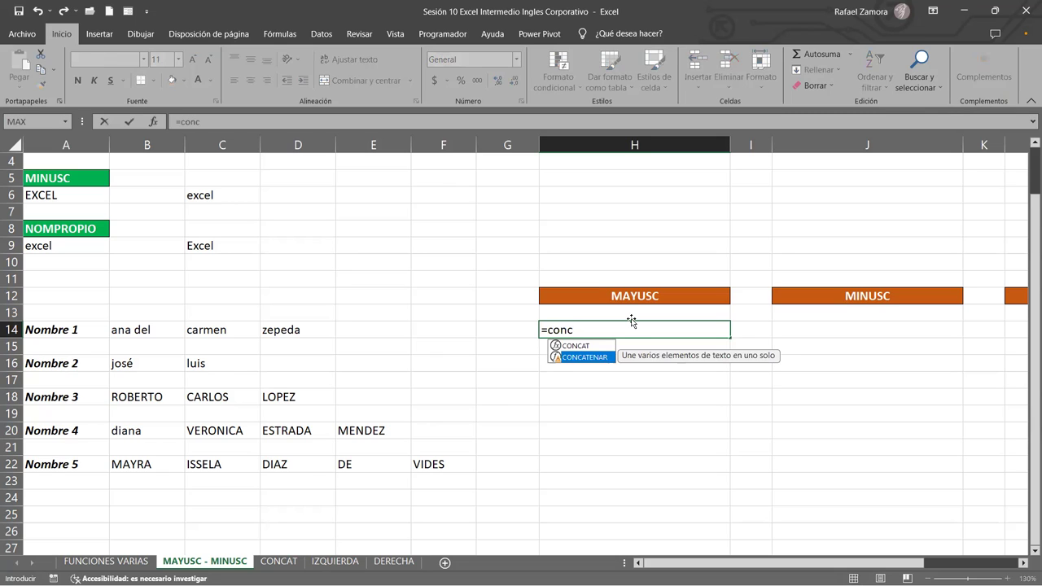
key(Up)
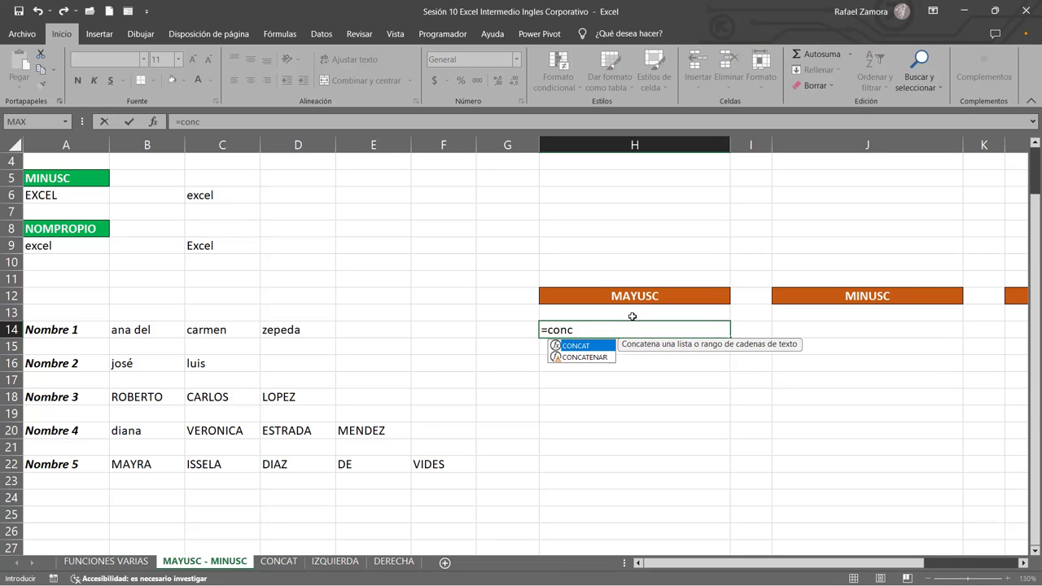
key(Tab)
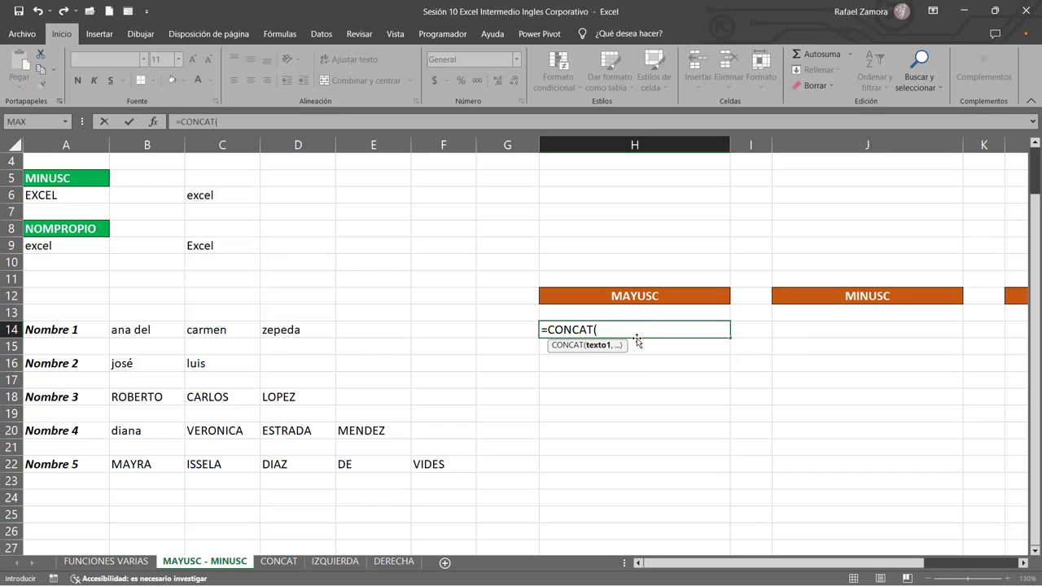
click(129, 328)
click(129, 329)
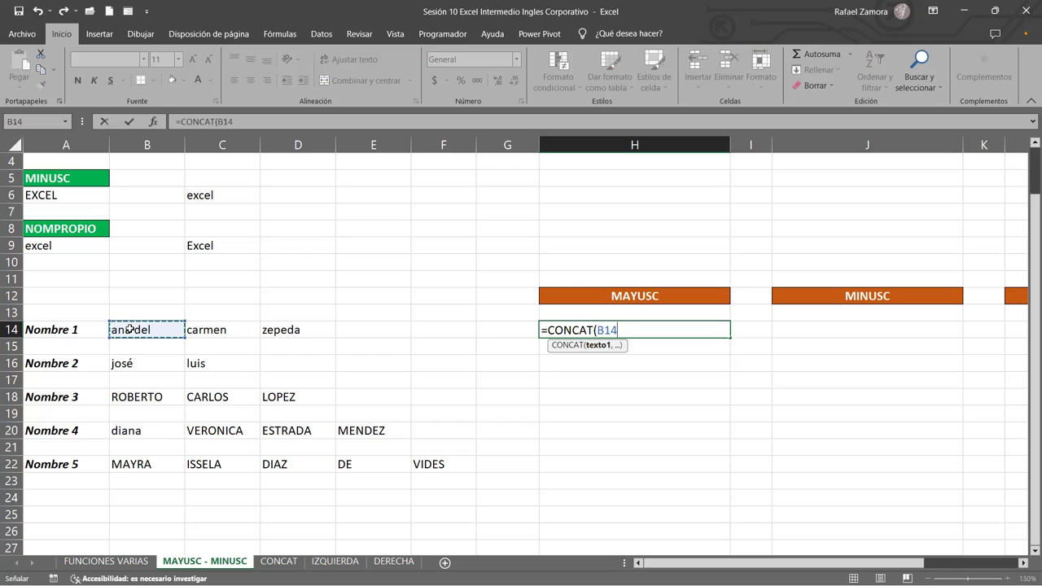
text(,)
click(203, 324)
text(,)
click(288, 326)
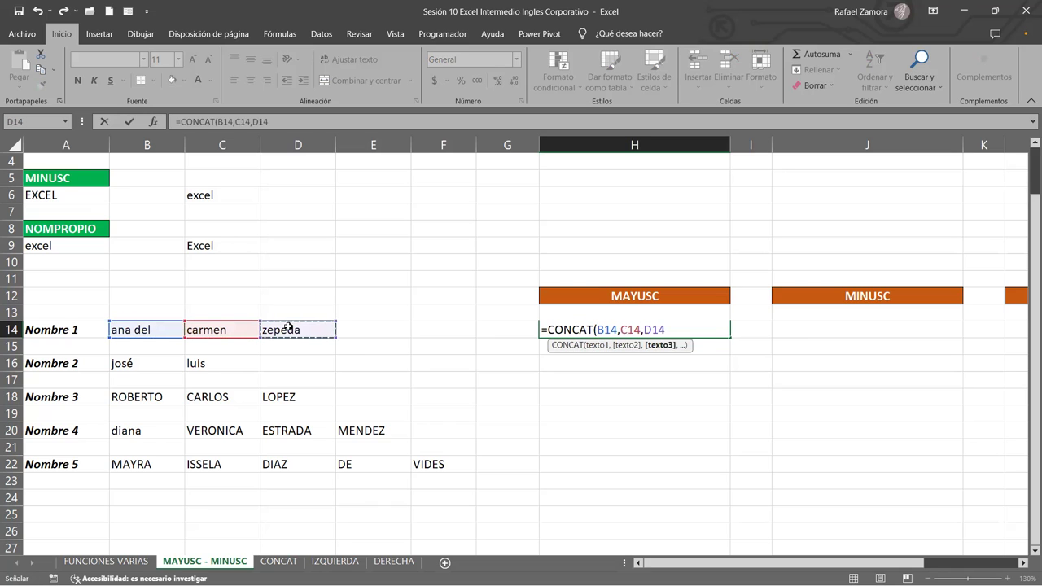
text())
key(Return)
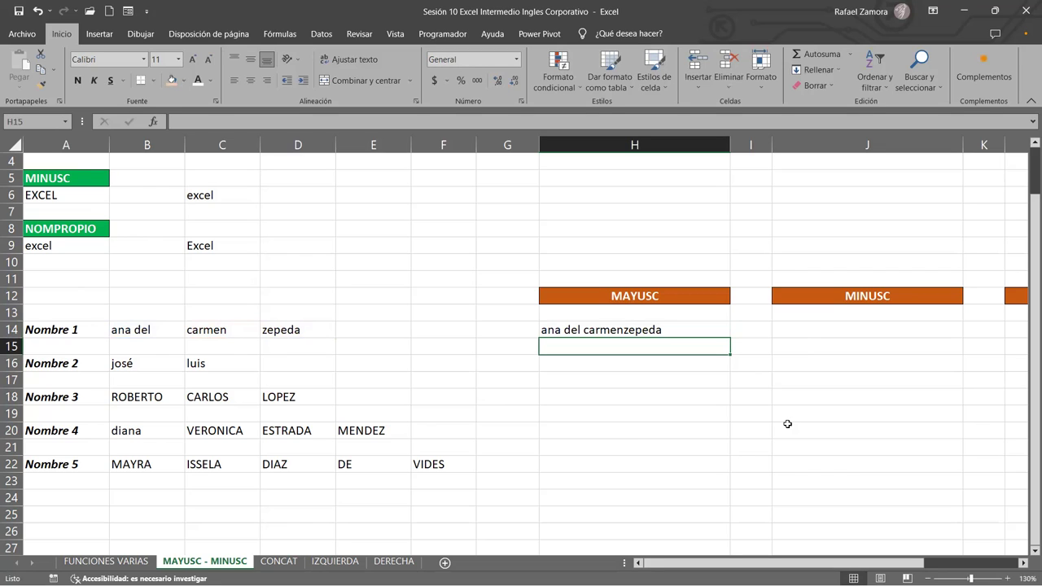
Step: Delete the trailing space after 'ana del' in B14, then reopen H14's CONCAT formula
click(144, 331)
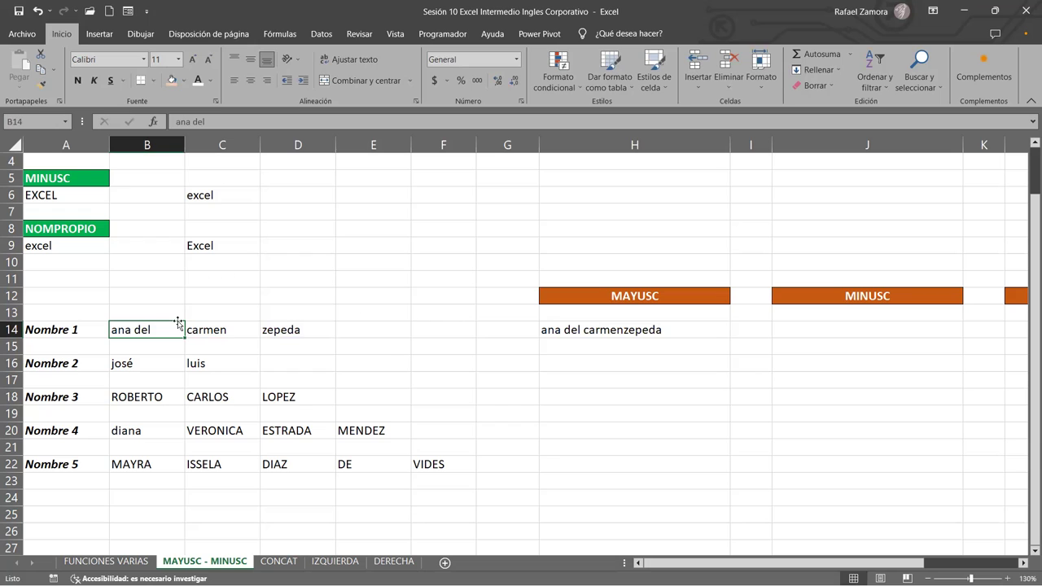
click(227, 331)
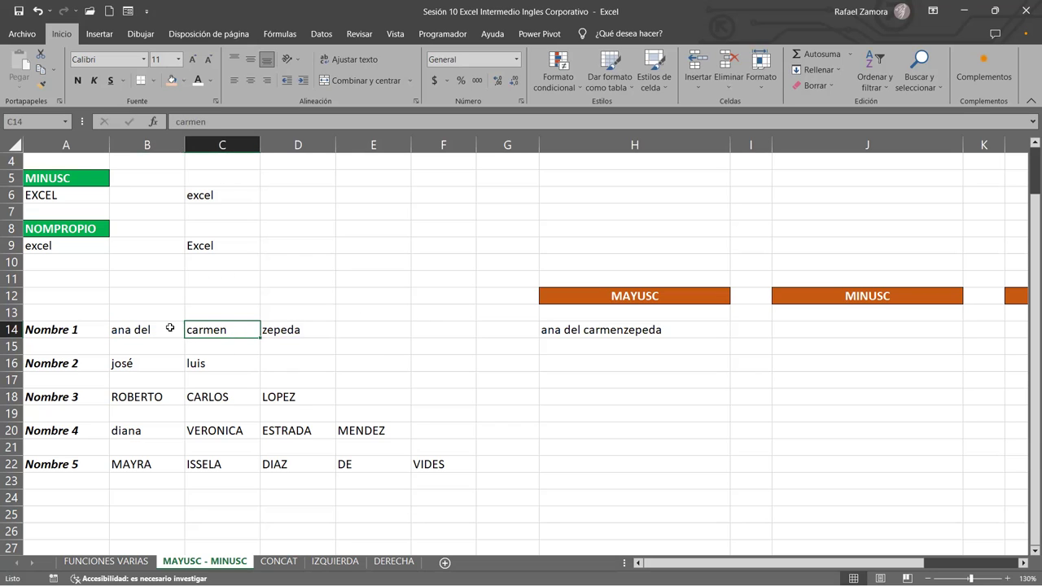
key(Left)
key(F2)
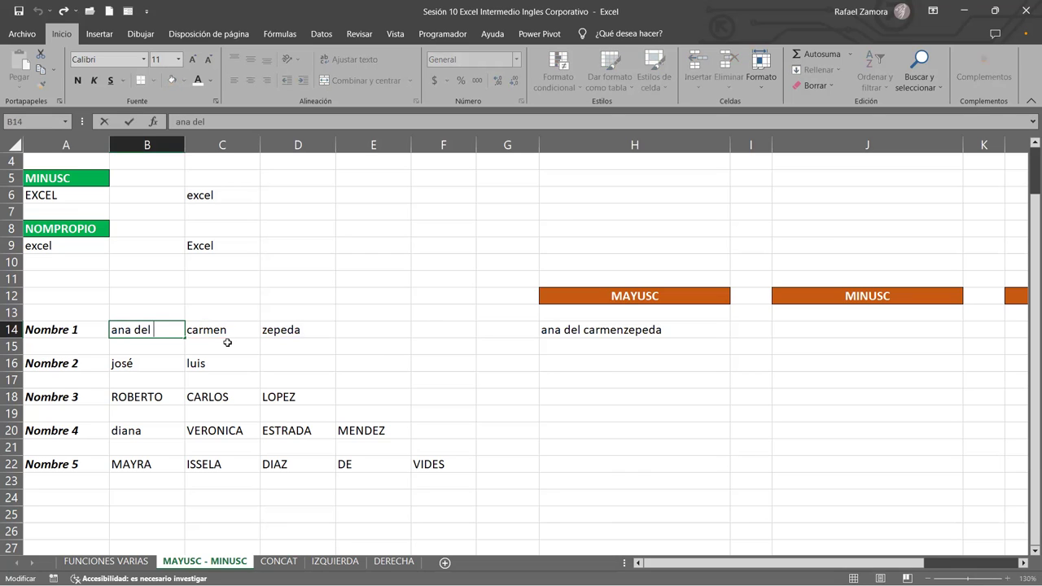
key(BackSpace)
key(Return)
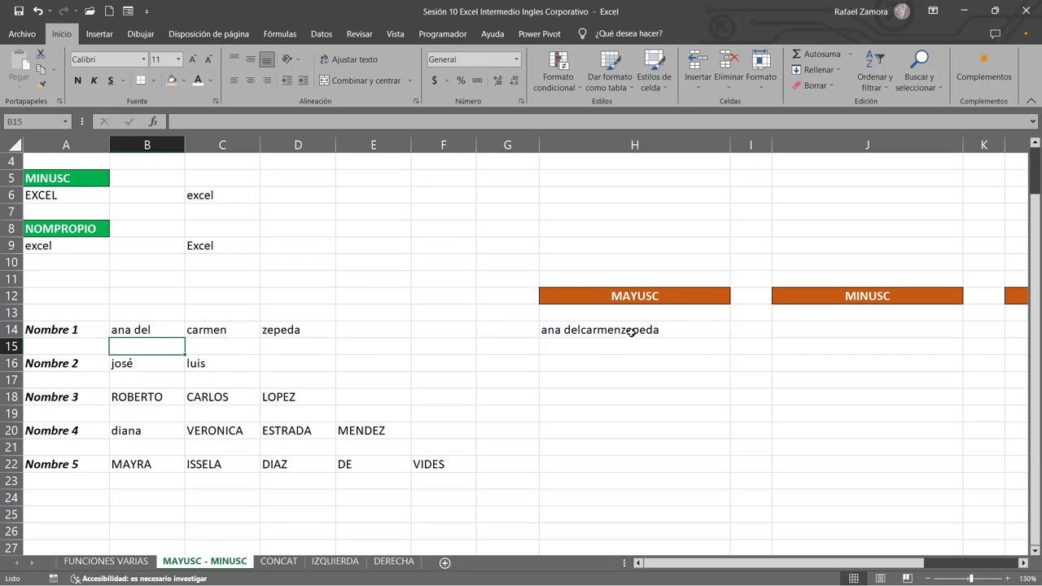
double_click(676, 324)
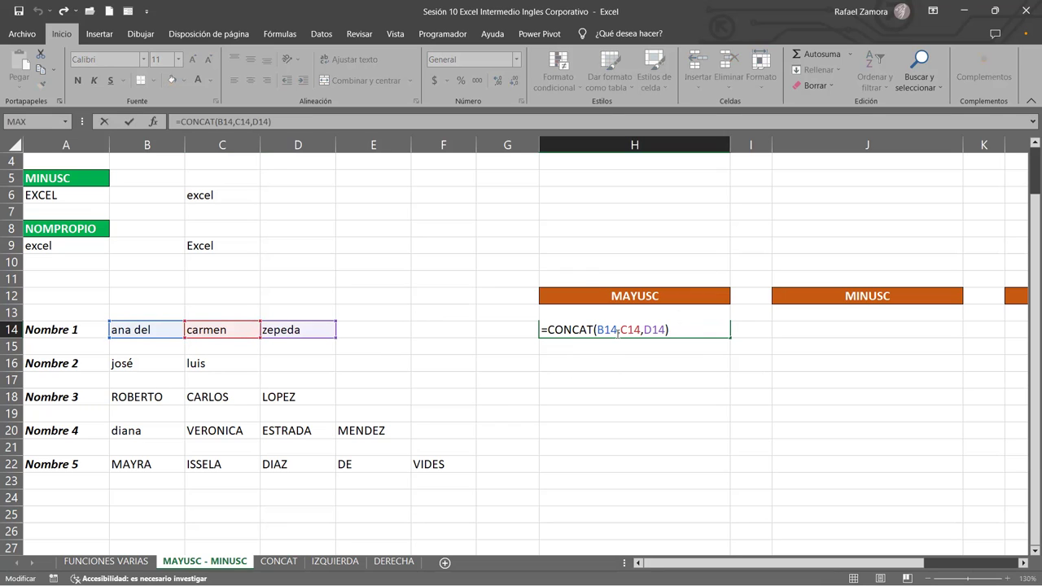
Step: Review H14's CONCAT formula, confirming and reopening it to check the joined result
key(Left)
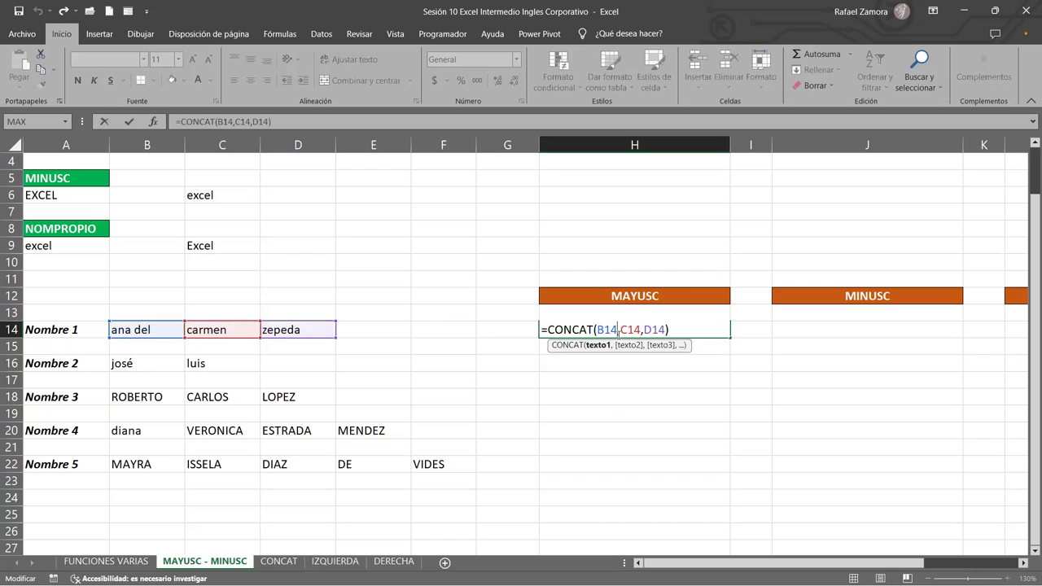
key(Right)
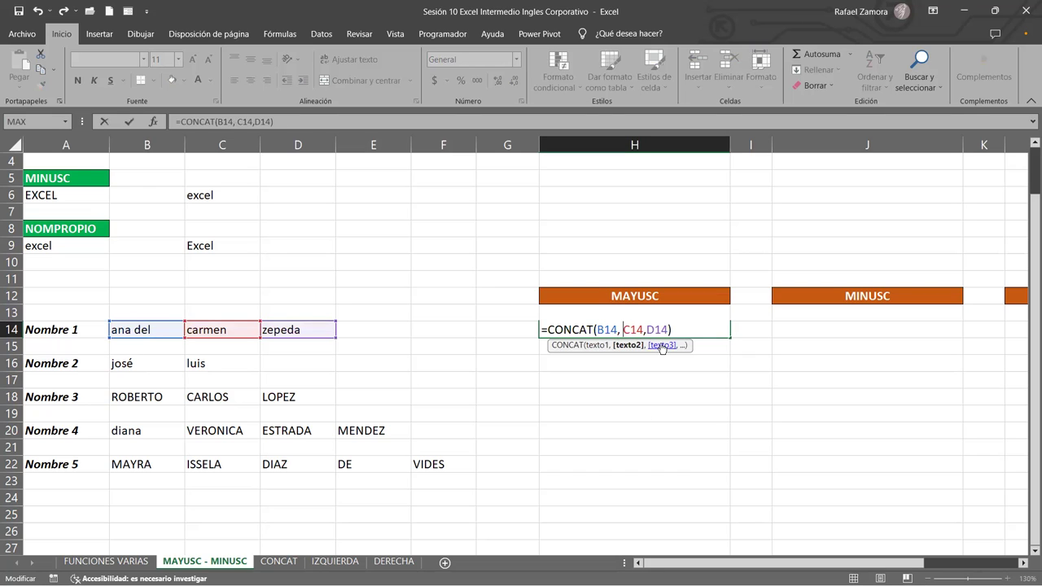
key(Return)
click(622, 330)
double_click(623, 329)
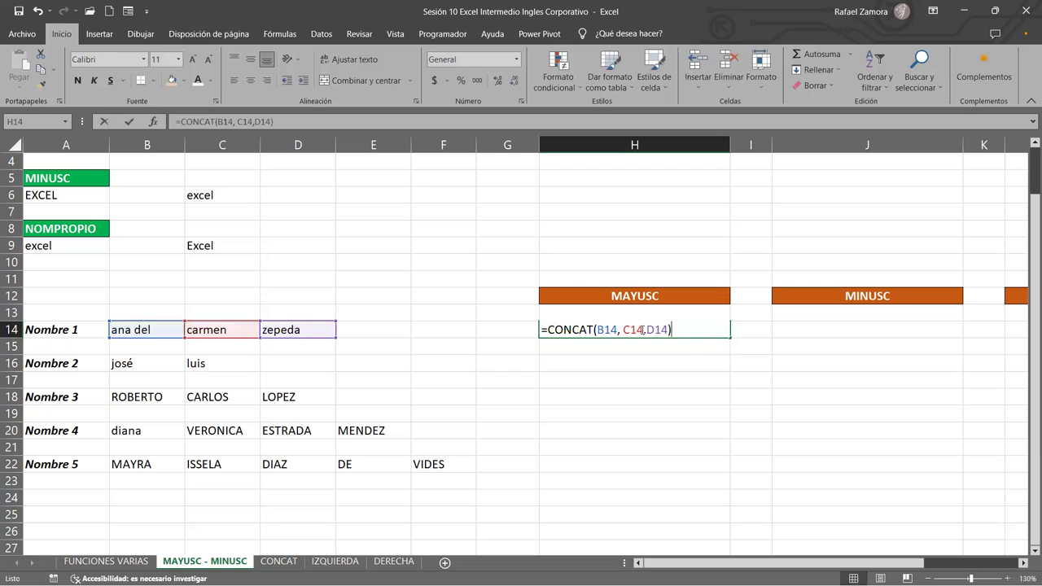
click(617, 329)
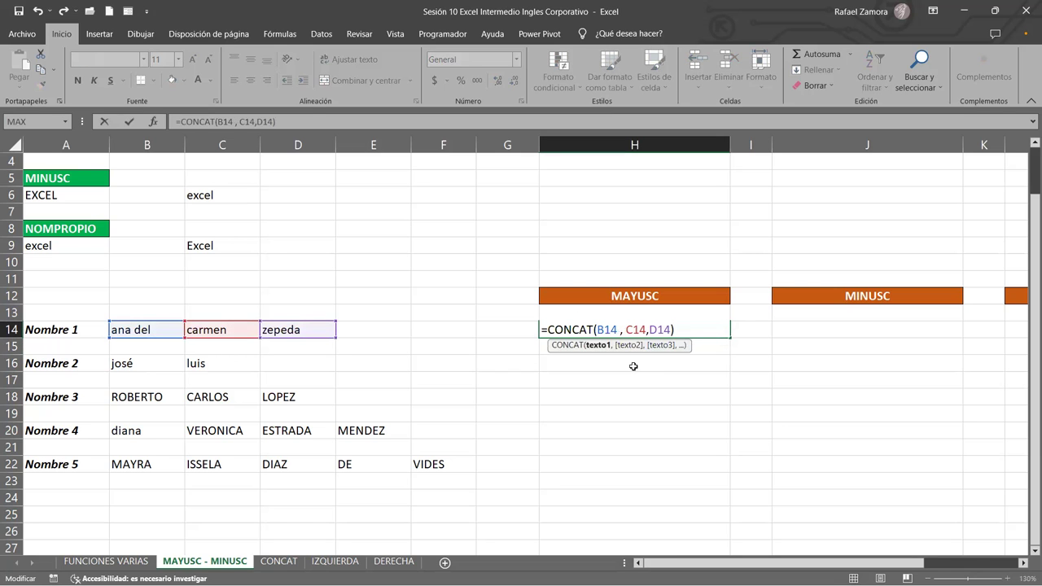
key(Return)
double_click(651, 329)
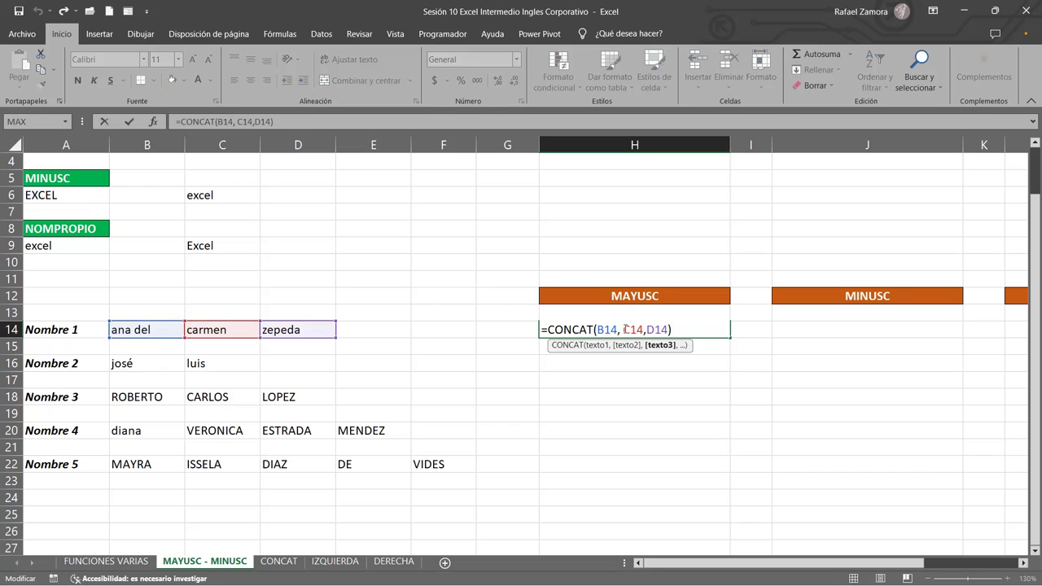
Step: Insert quoted spaces so H14 reads =CONCAT(B14," ",C14," ",D14)
click(622, 330)
key(BackSpace)
text([)
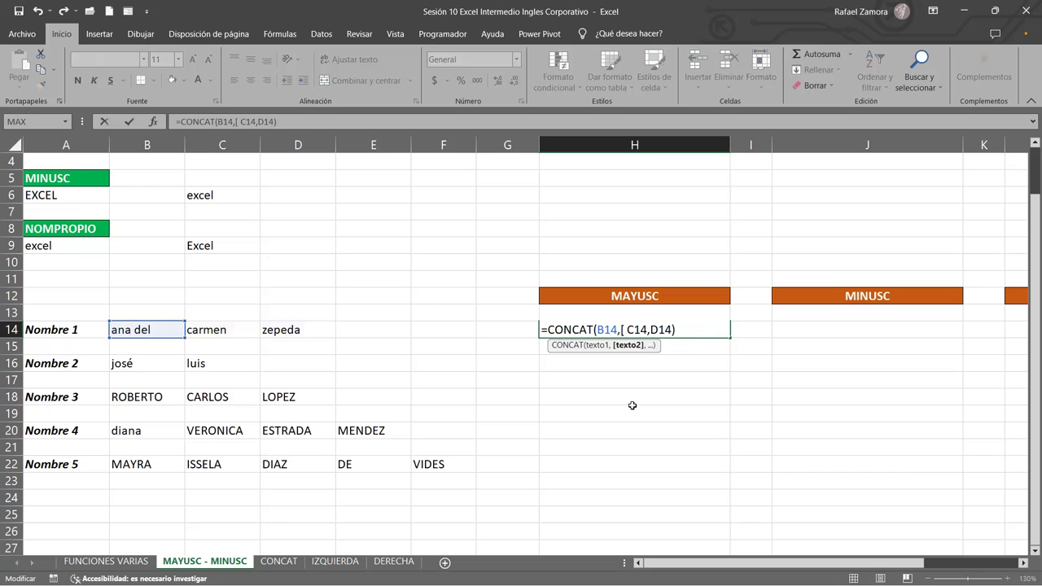
key(BackSpace)
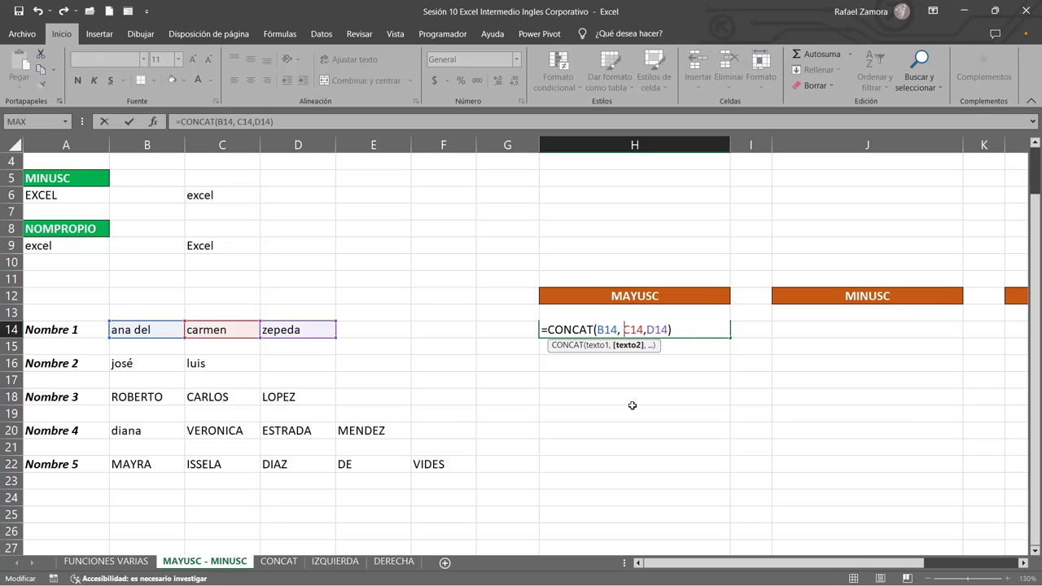
text([)
key(BackSpace)
text(")
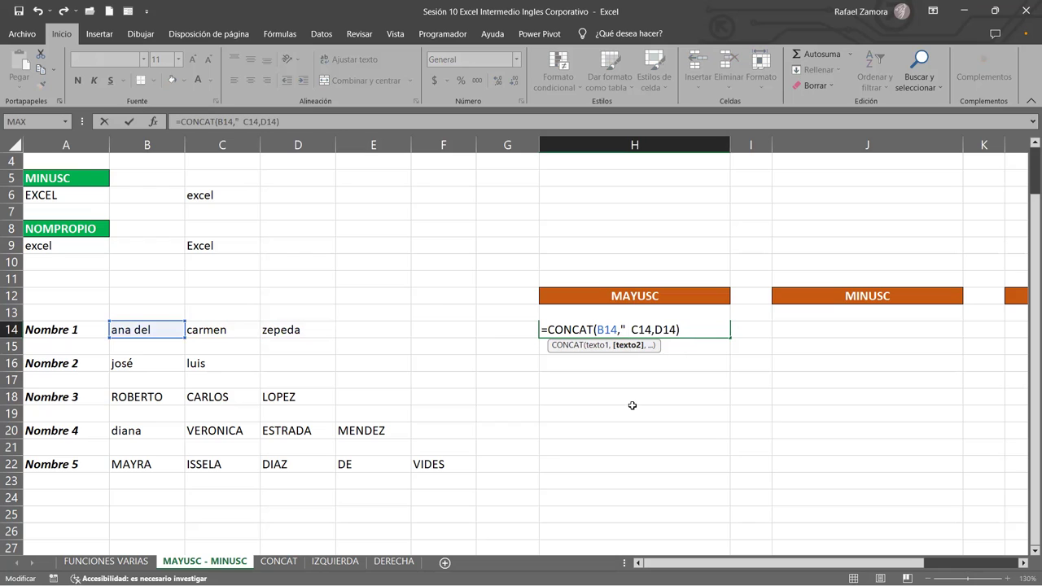
text( ")
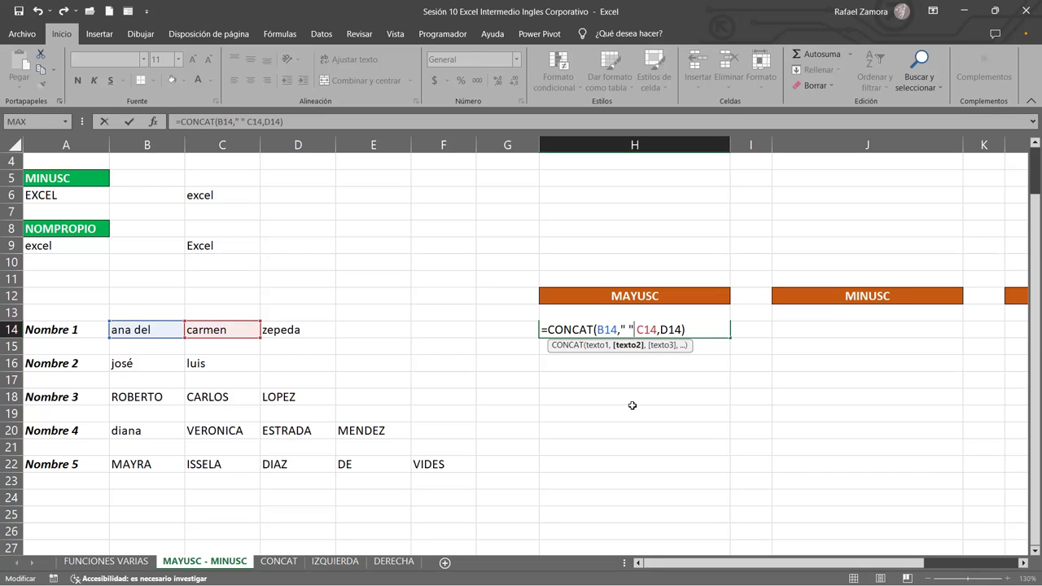
text(,)
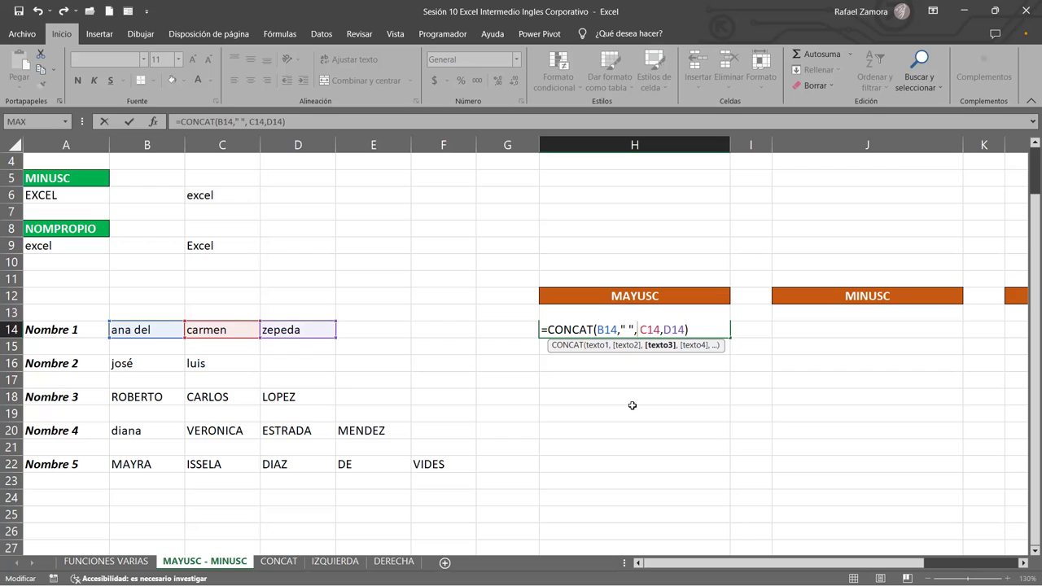
key(BackSpace)
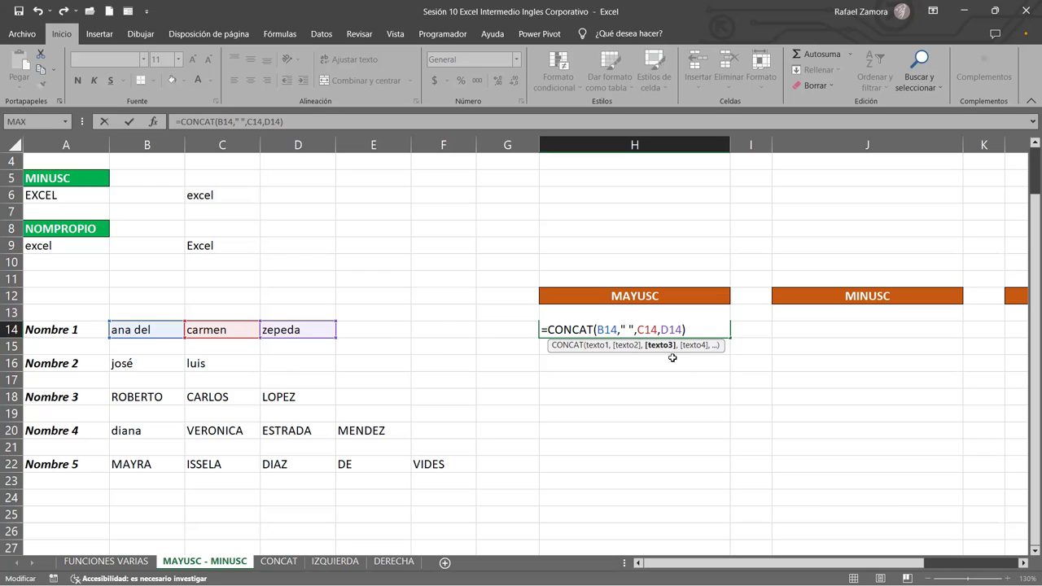
click(661, 329)
text(")
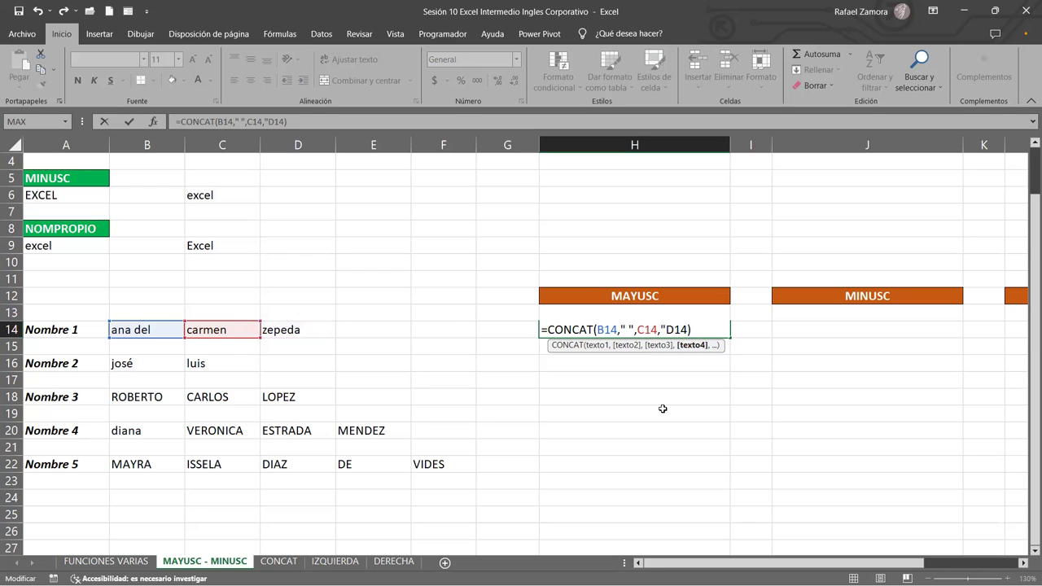
text( ")
text(,)
key(Return)
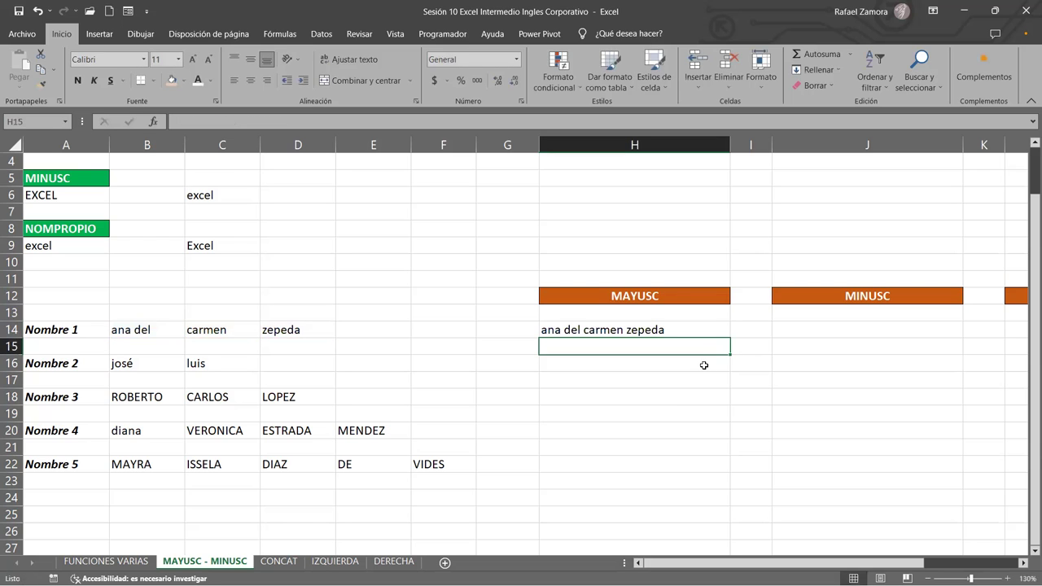
click(671, 330)
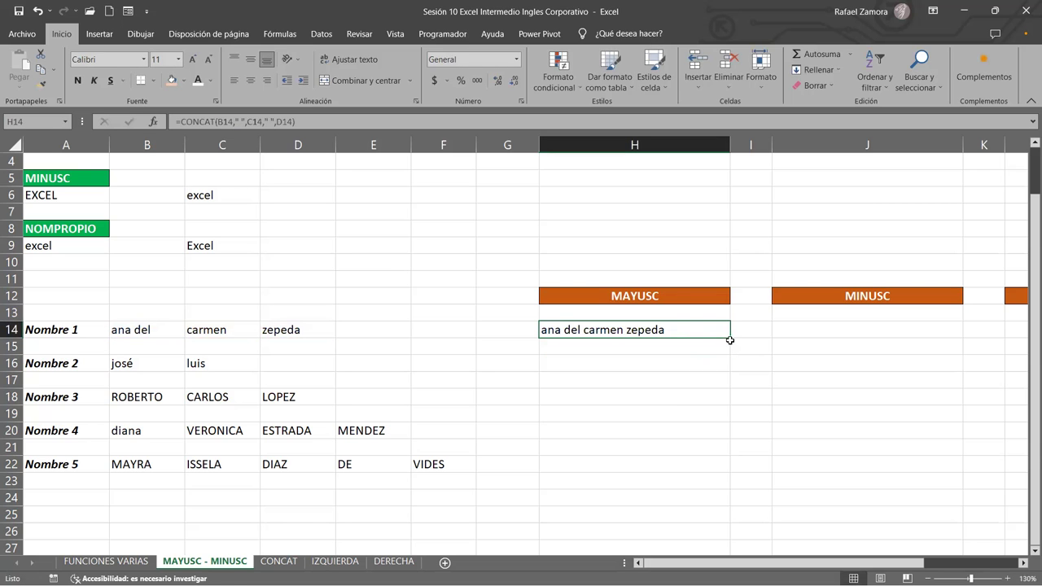
Step: Fill H14's CONCAT formula down to H22 and check the surname cells in column D
drag(729, 340, 702, 468)
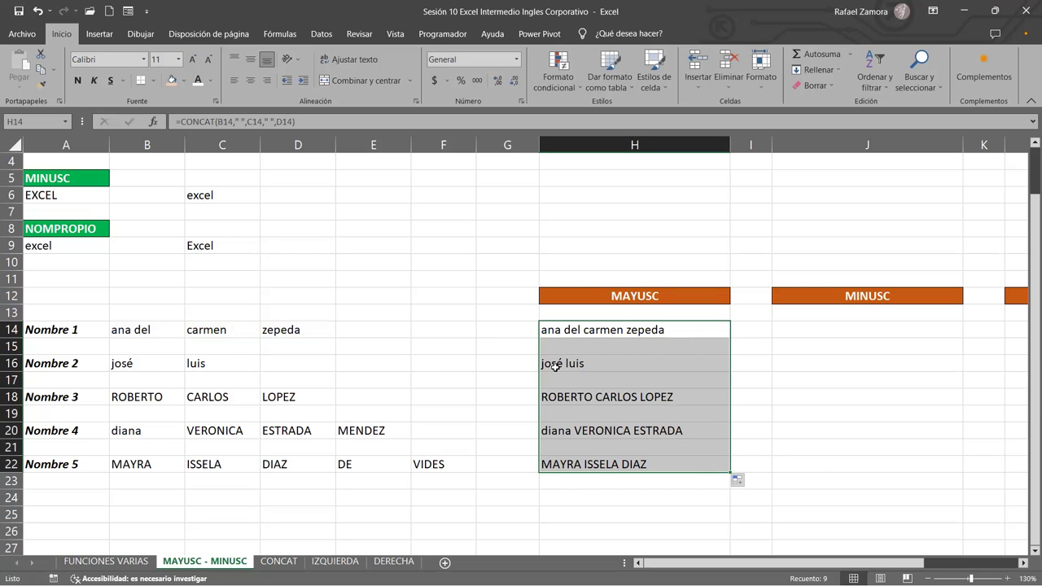
click(323, 358)
click(304, 328)
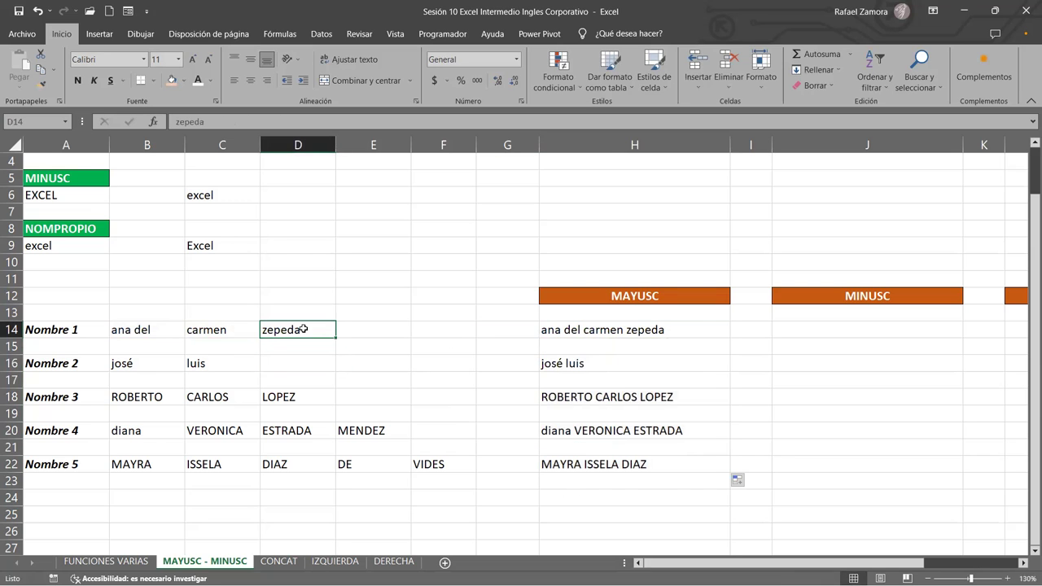
click(289, 398)
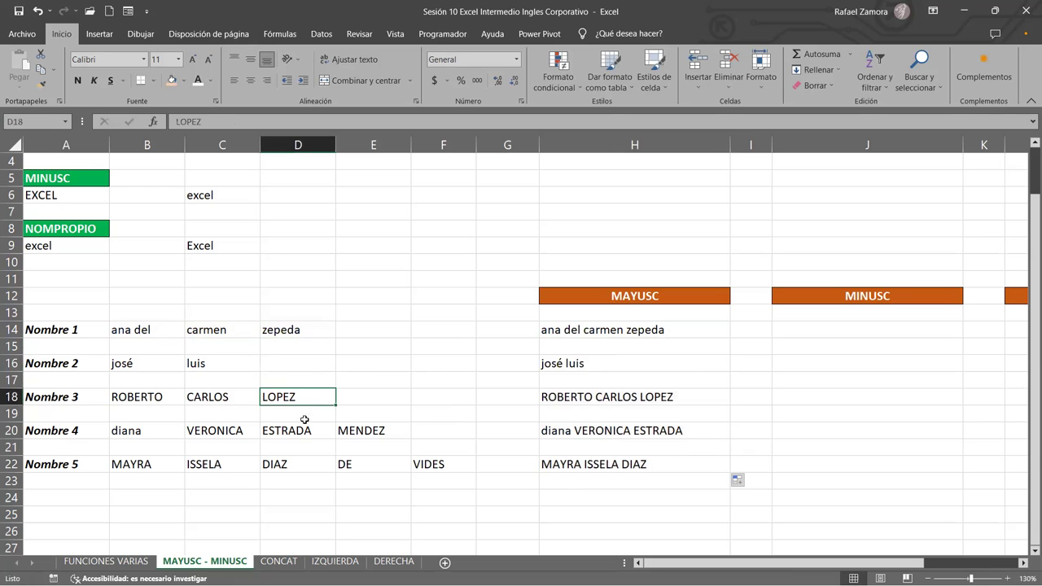
click(303, 420)
click(289, 475)
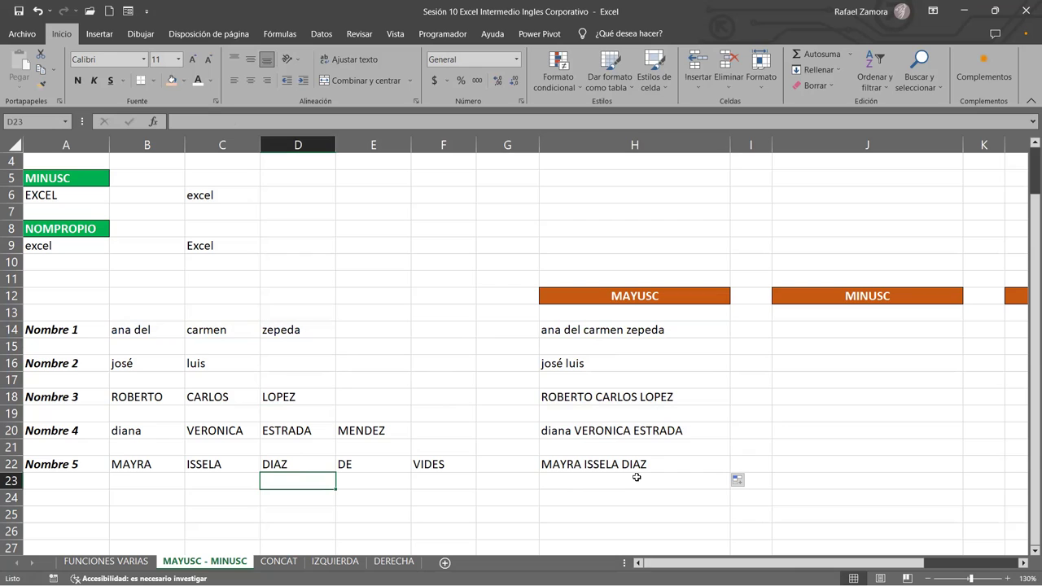
Step: Compare the name parts in columns B–D with the results, ending on B23:C23
click(280, 334)
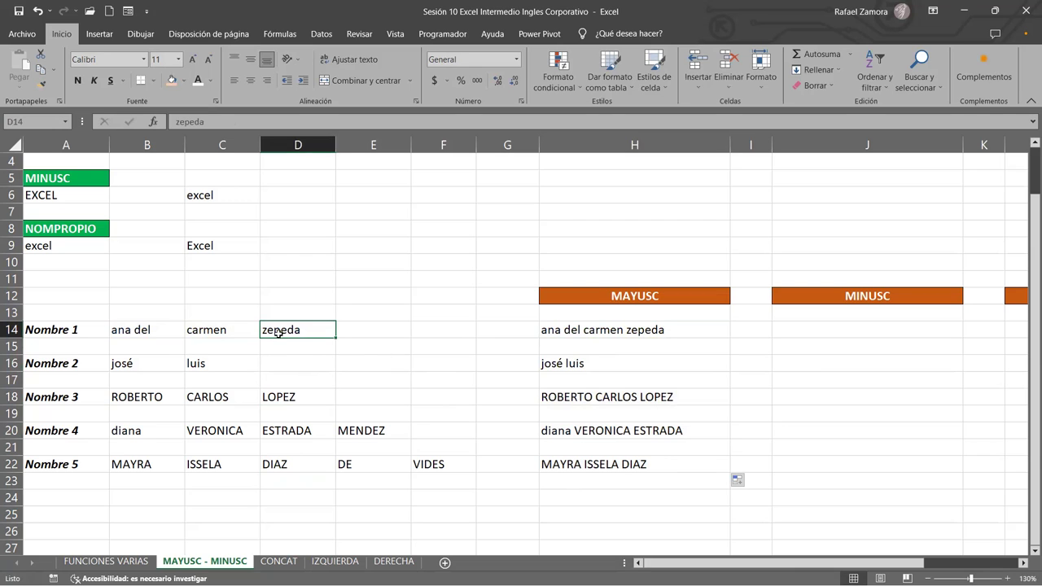
click(173, 342)
click(210, 361)
click(298, 400)
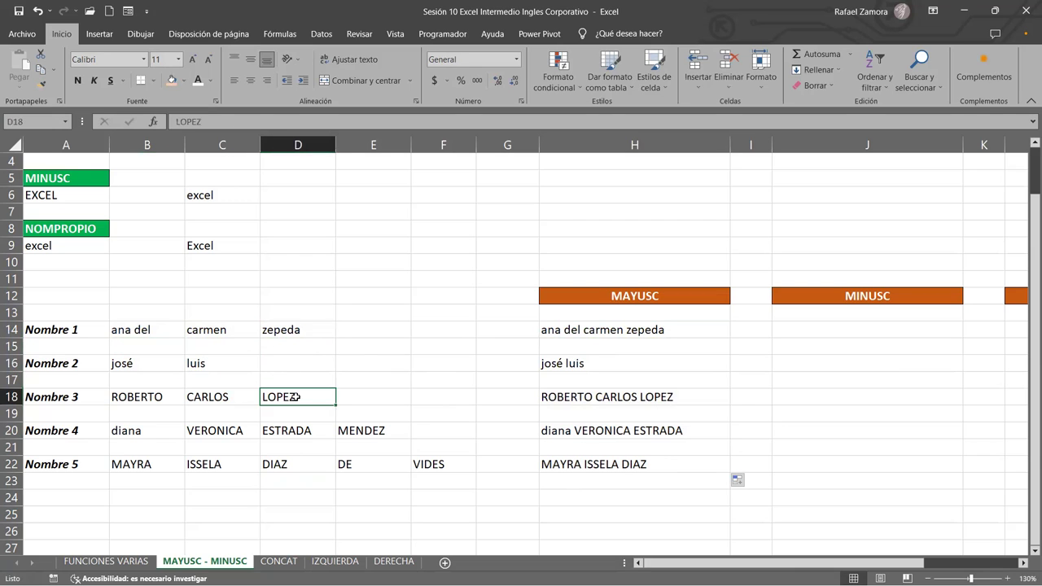
click(275, 430)
key(Left)
key(Left)
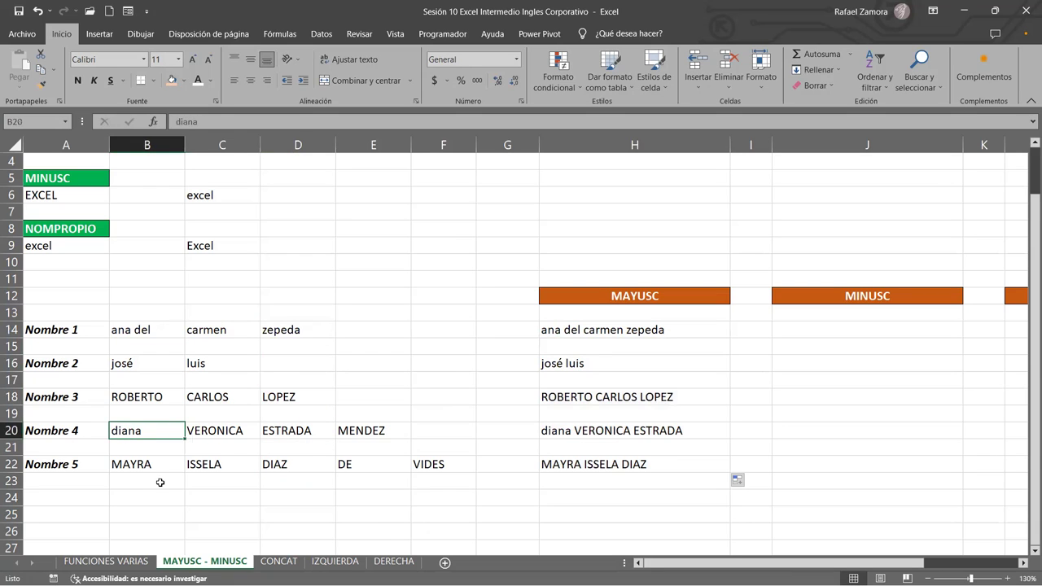
drag(160, 482, 227, 481)
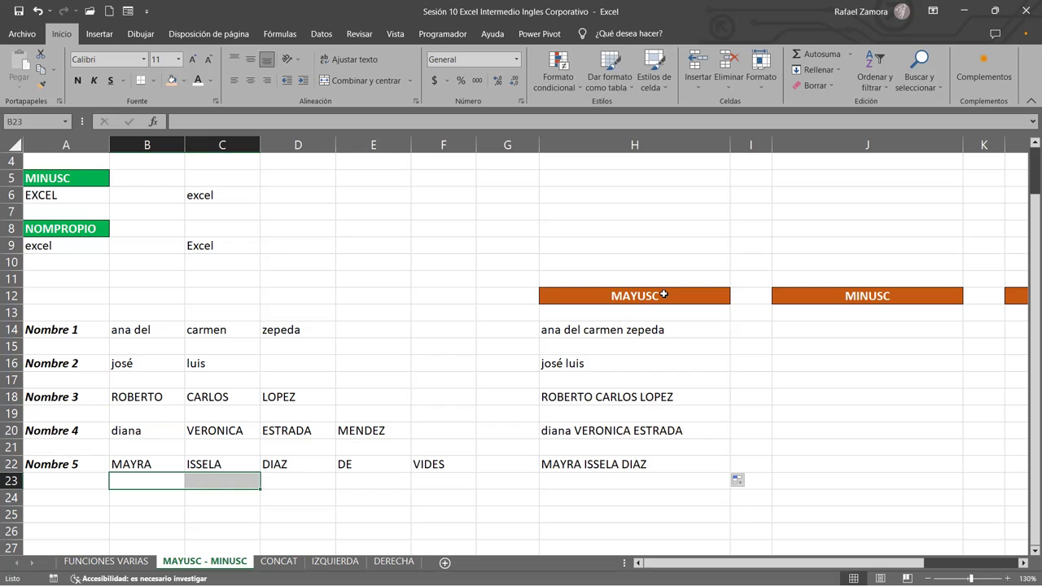
Step: Extend H14's CONCAT formula to add E14 and F14, with " " spaces between all five words
double_click(708, 335)
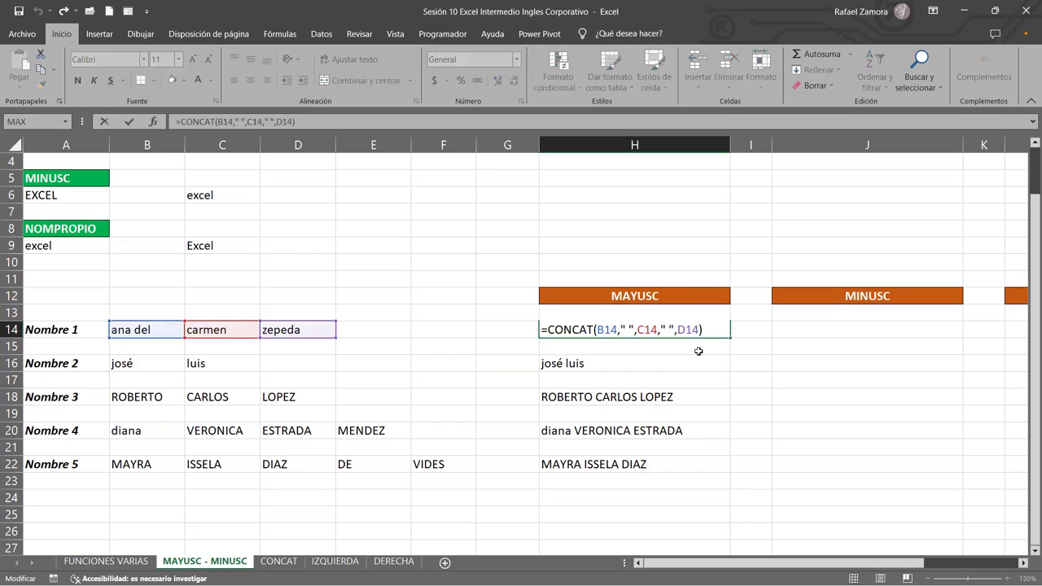
click(698, 326)
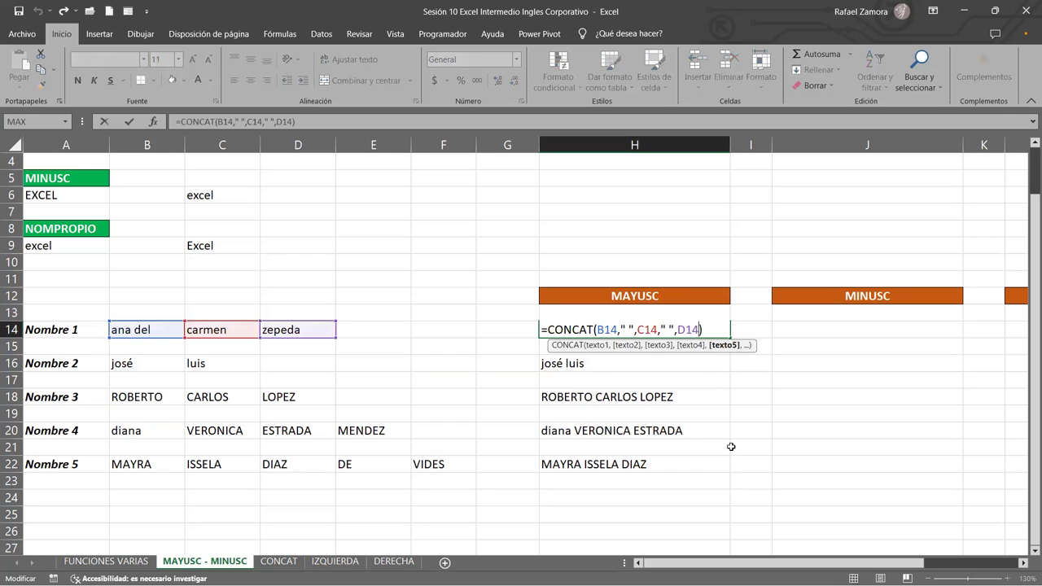
text(,)
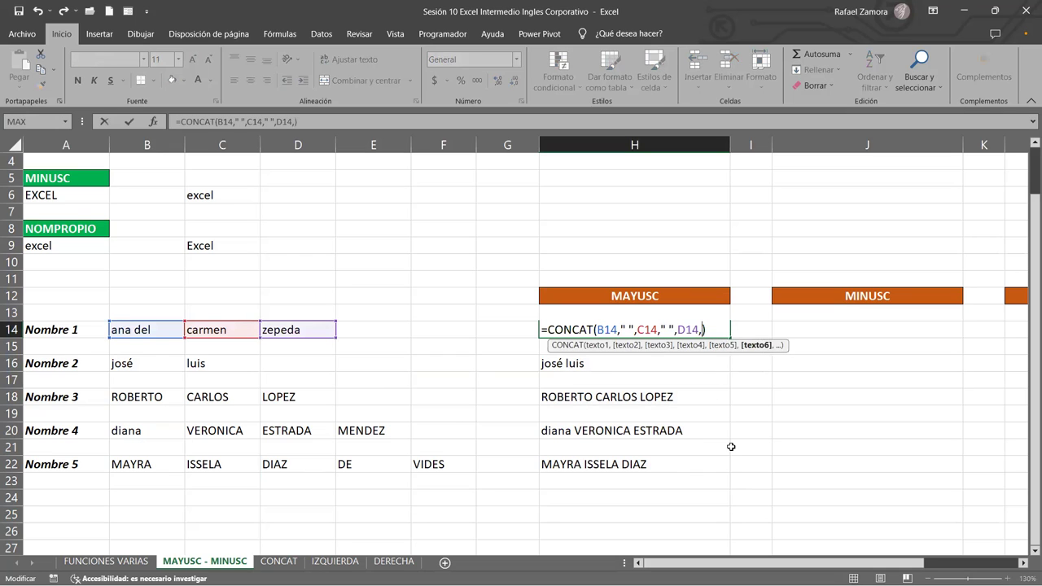
text(@)
key(BackSpace)
text(")
text( ")
text(,)
click(385, 331)
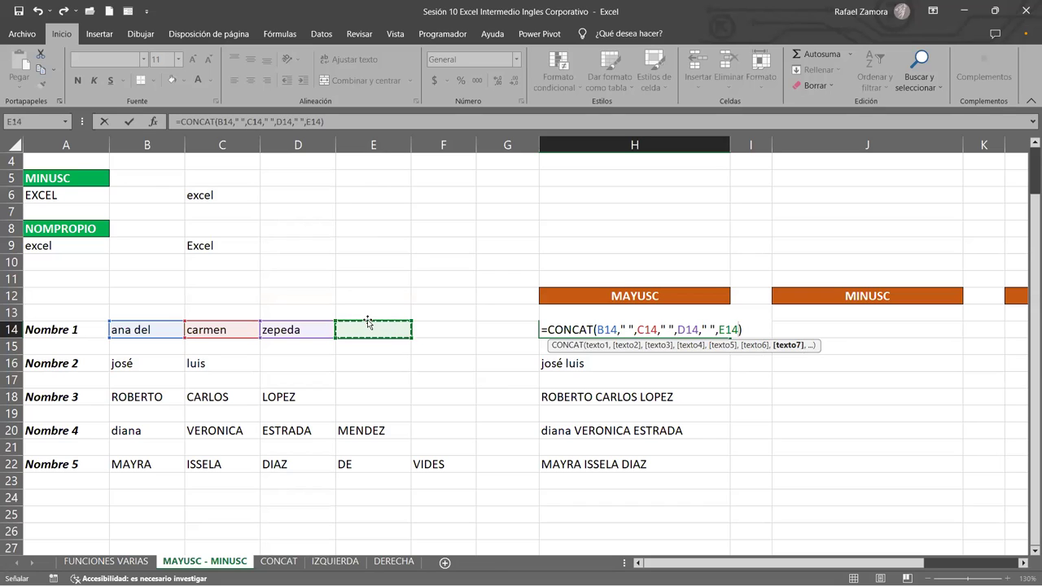
text(," ")
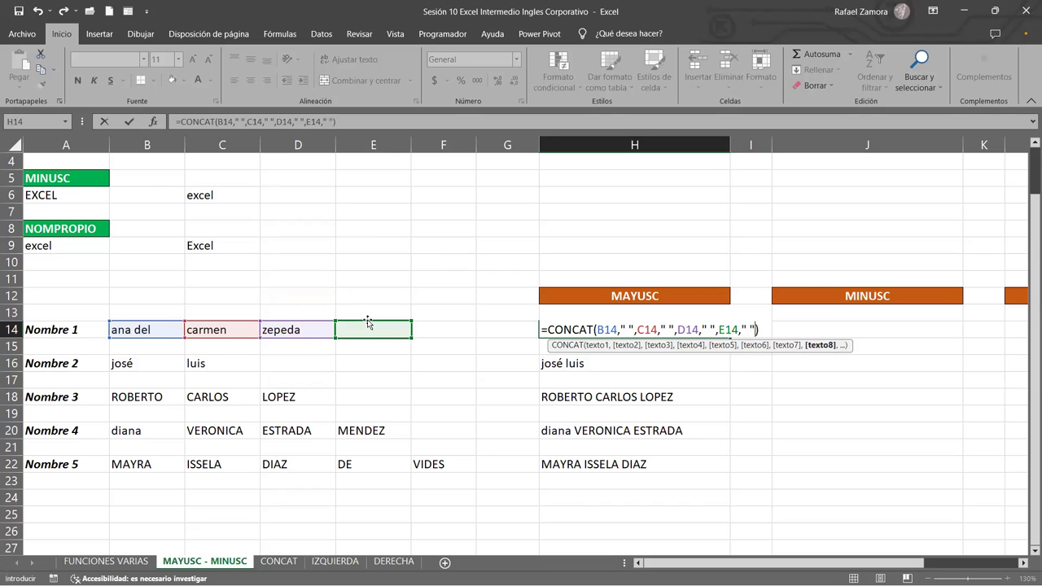
text(,)
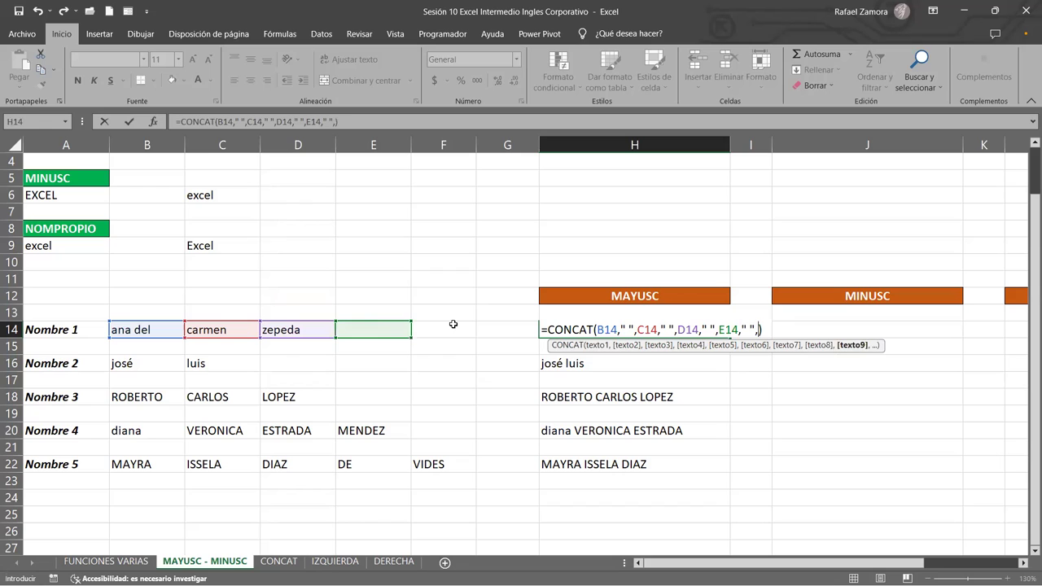
click(452, 326)
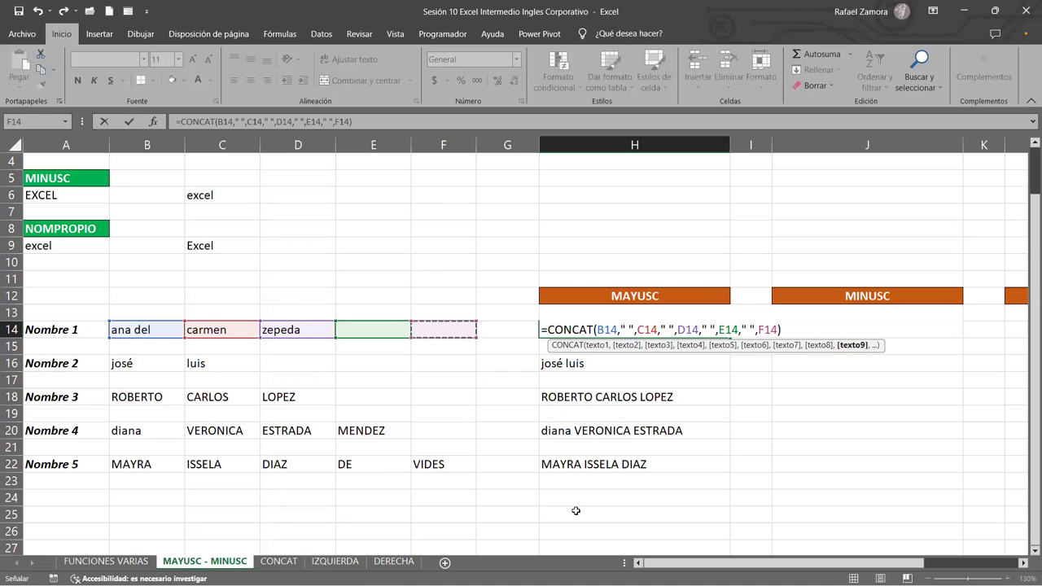
key(Return)
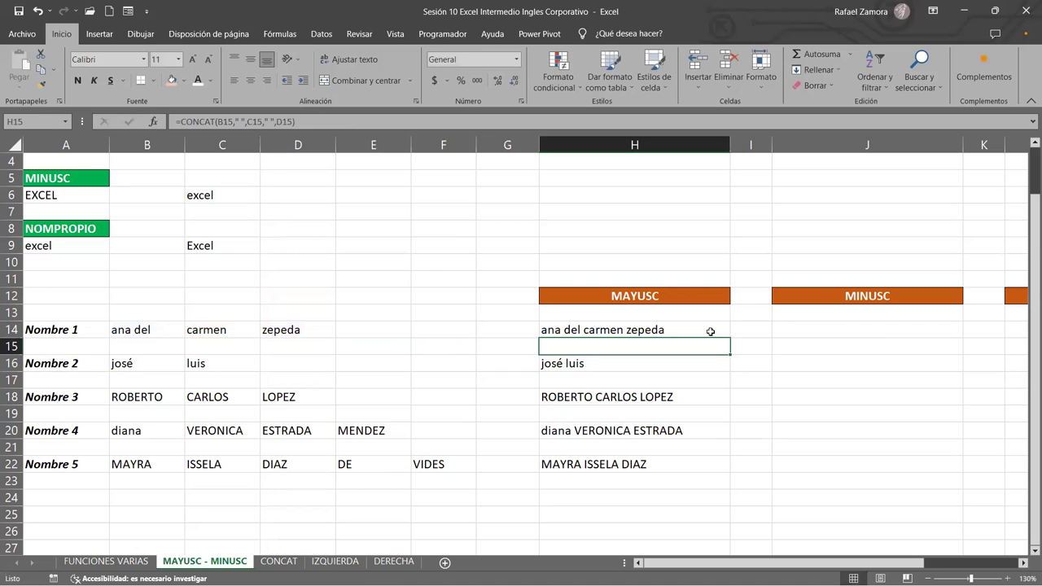
Step: Fill the H14 CONCAT formula down to H22 and AutoFit column H to the longest name
click(710, 332)
drag(729, 337, 705, 477)
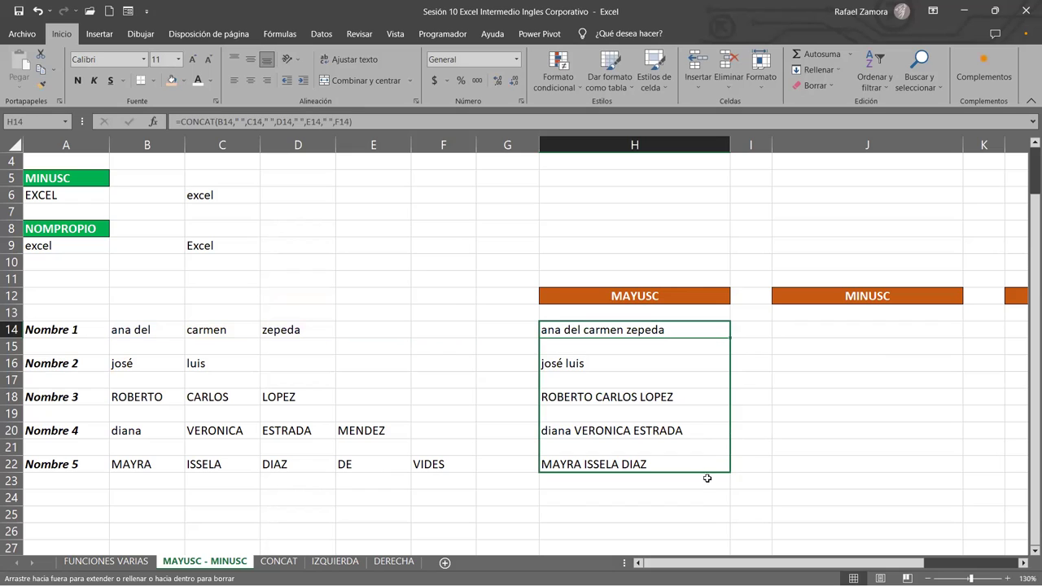
double_click(730, 145)
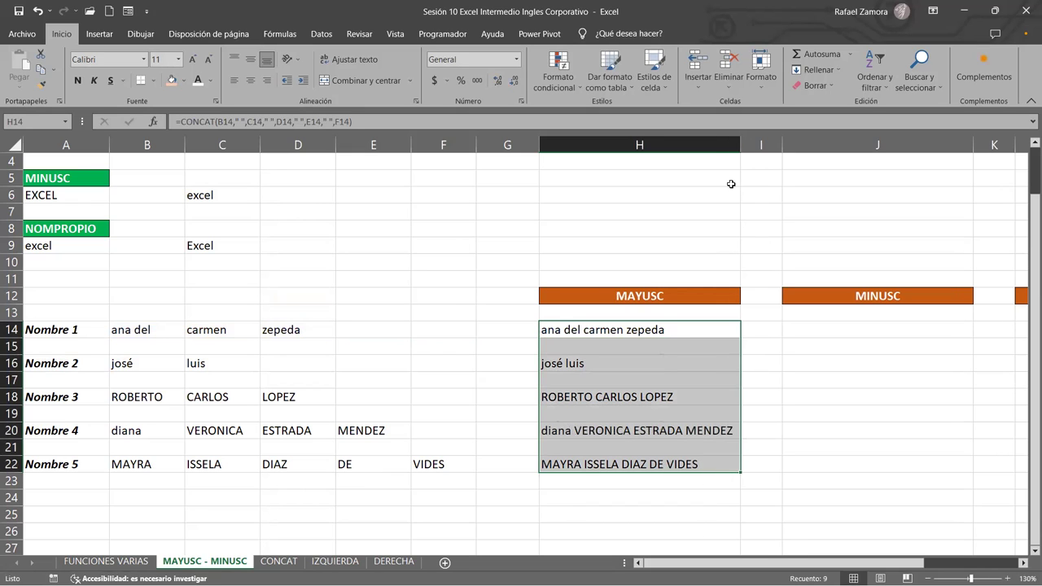
click(690, 464)
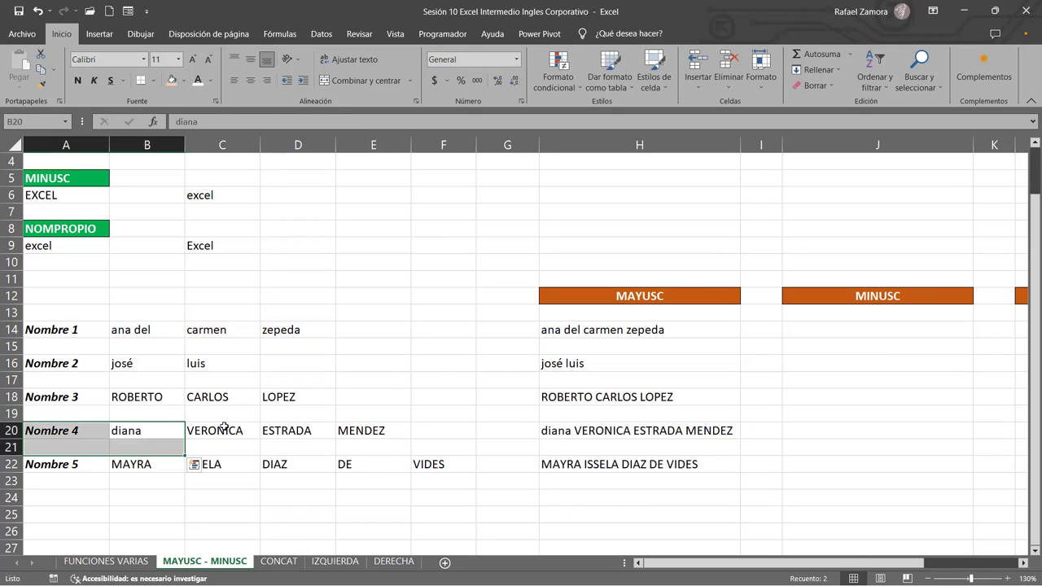
click(443, 430)
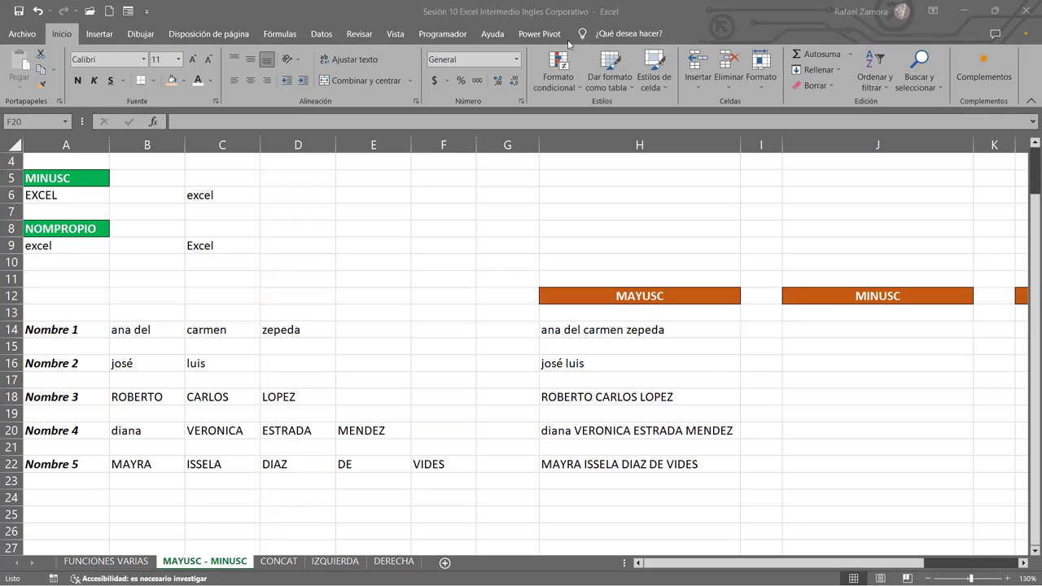
click(645, 328)
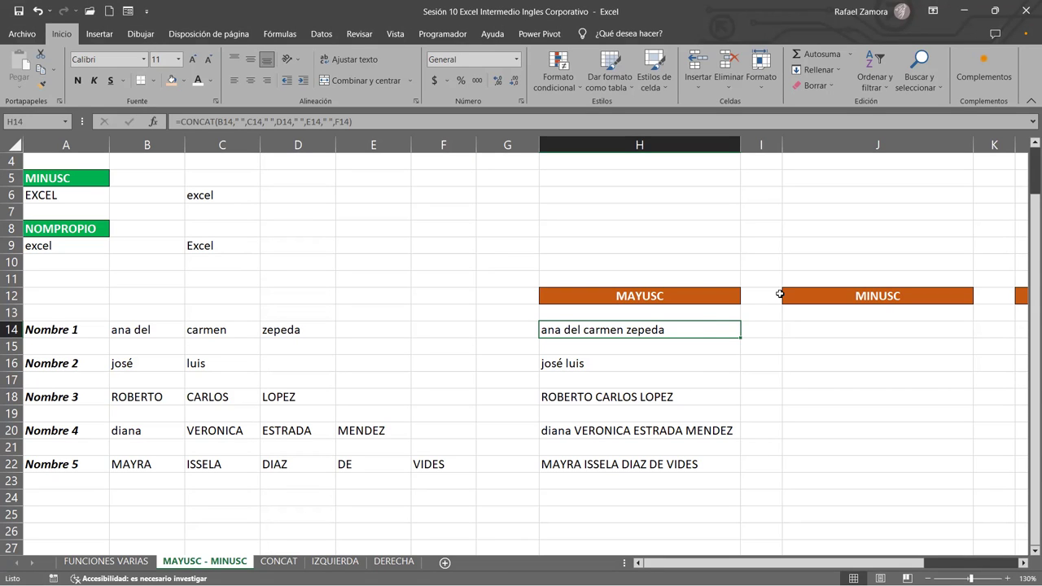
double_click(677, 329)
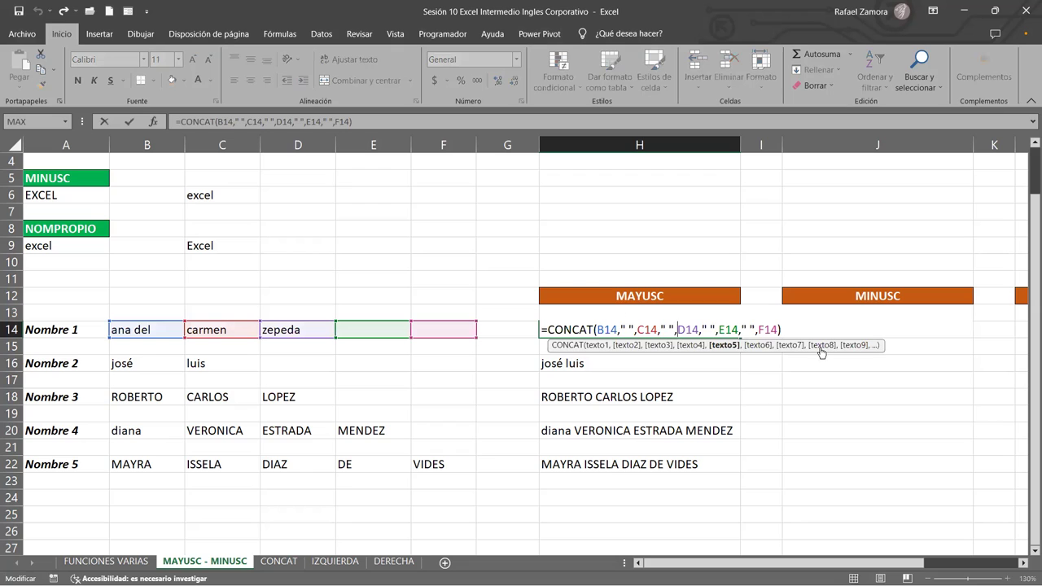
click(796, 331)
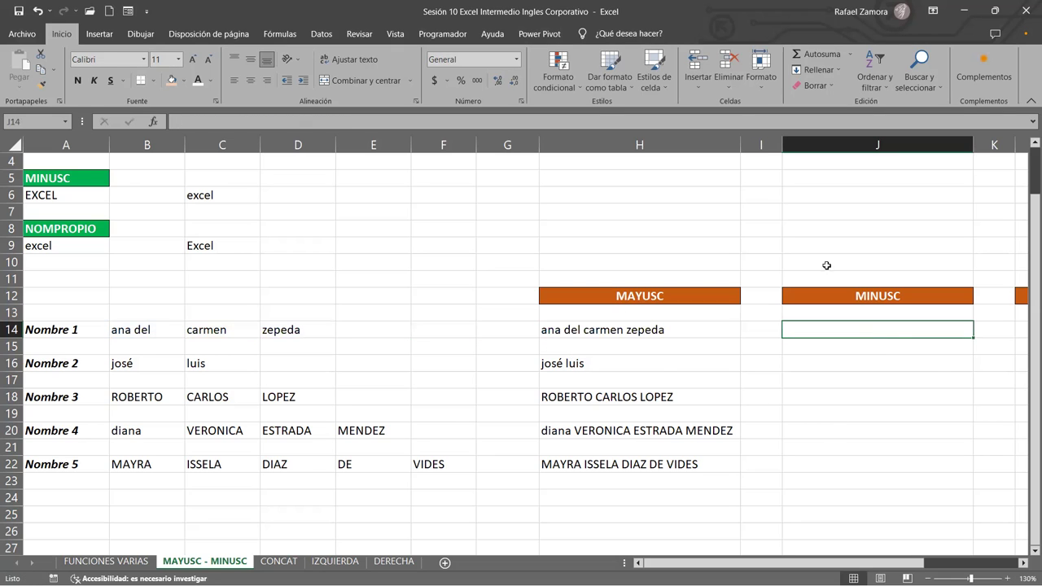
text(=)
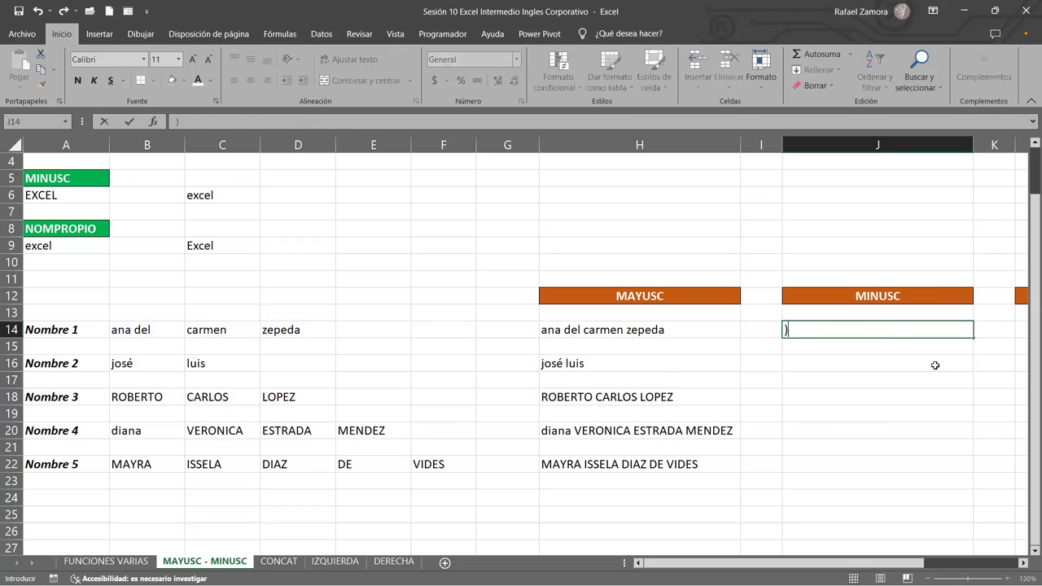
text(m)
key(BackSpace)
text(nomb)
key(BackSpace)
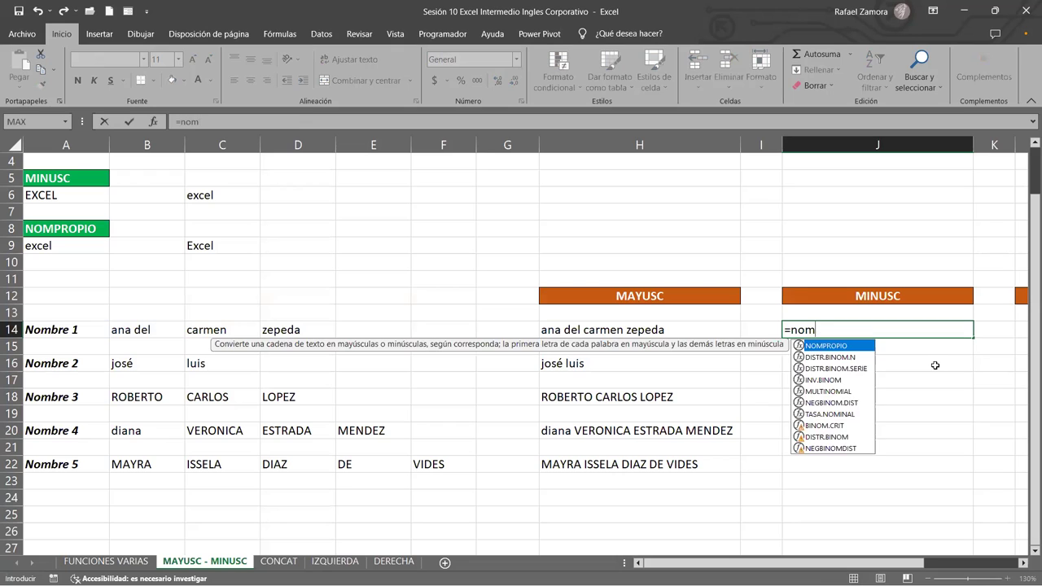
key(Tab)
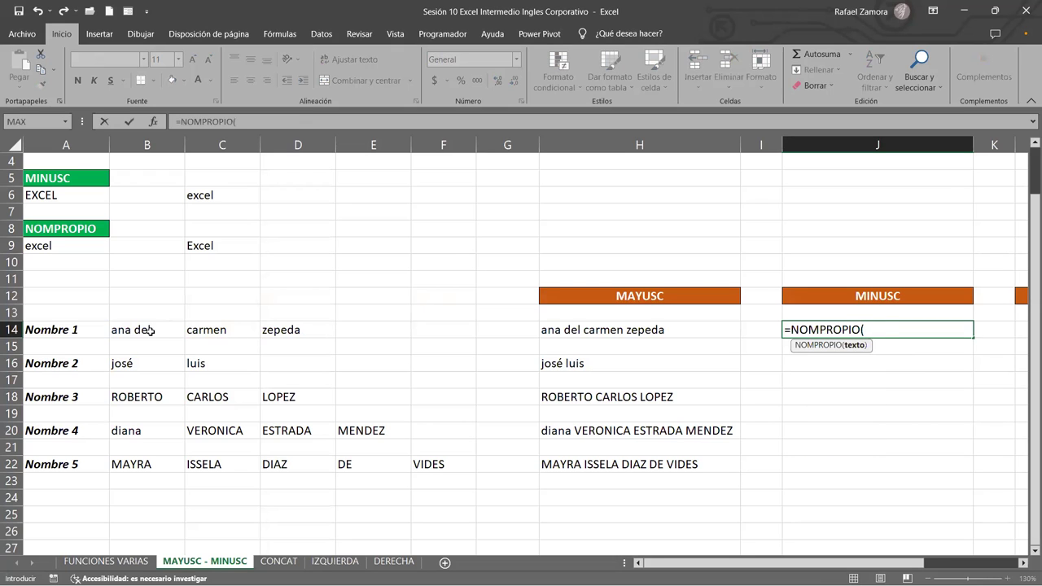
click(150, 330)
text(,)
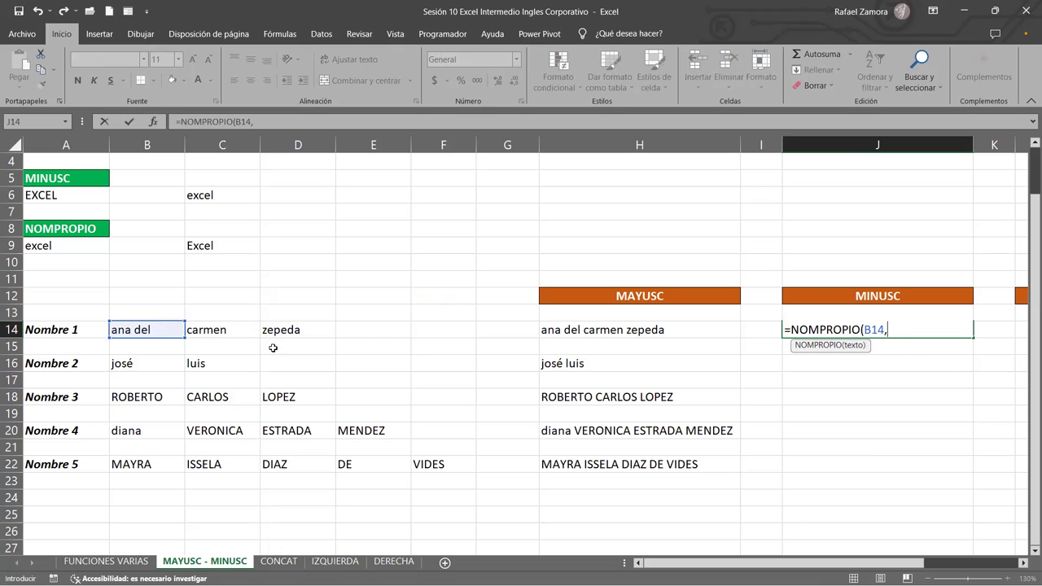
click(225, 330)
text(,)
click(309, 330)
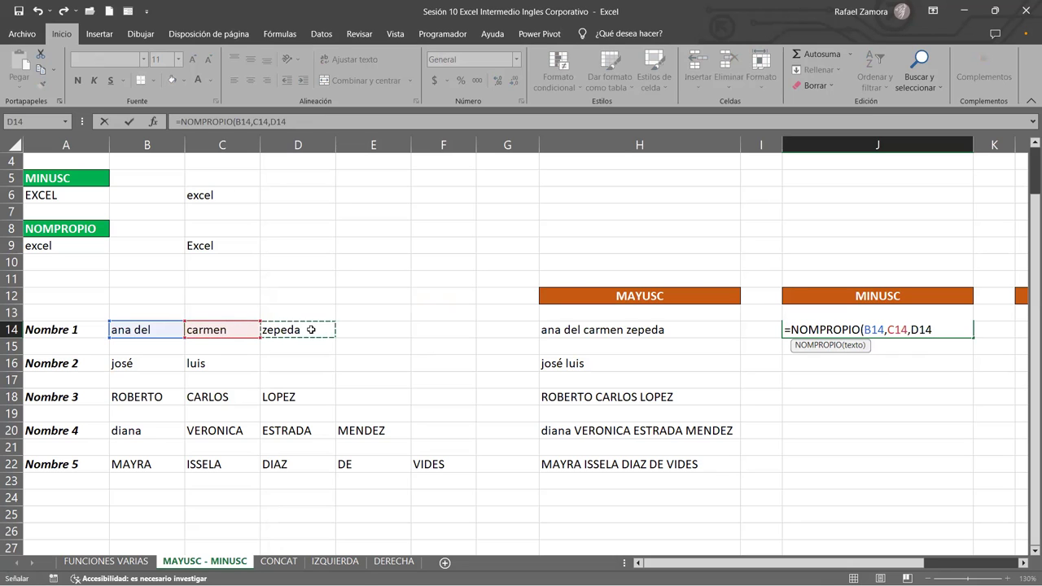
text())
key(BackSpace)
key(Return)
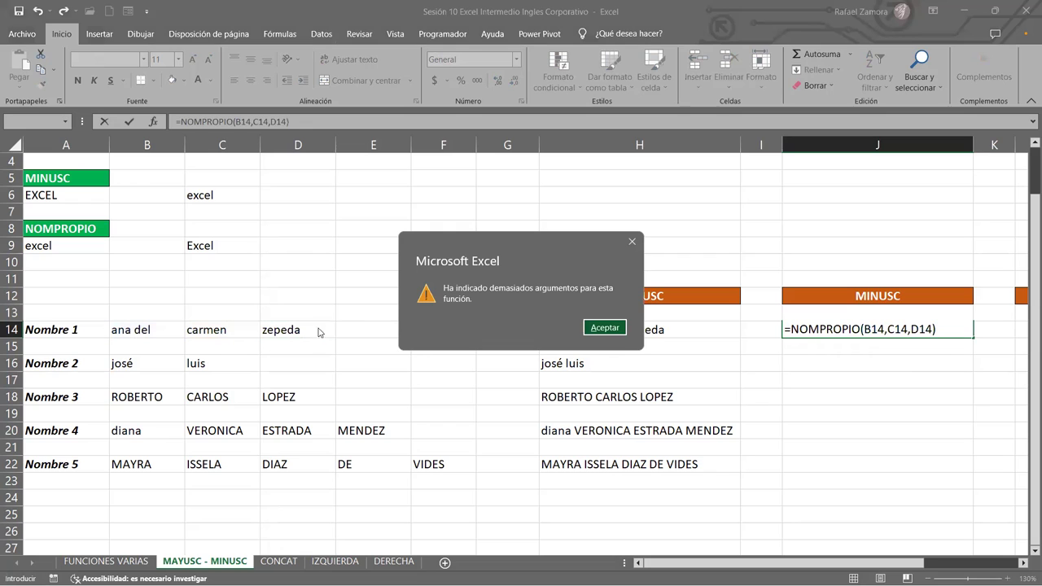
key(Escape)
key(Escape)
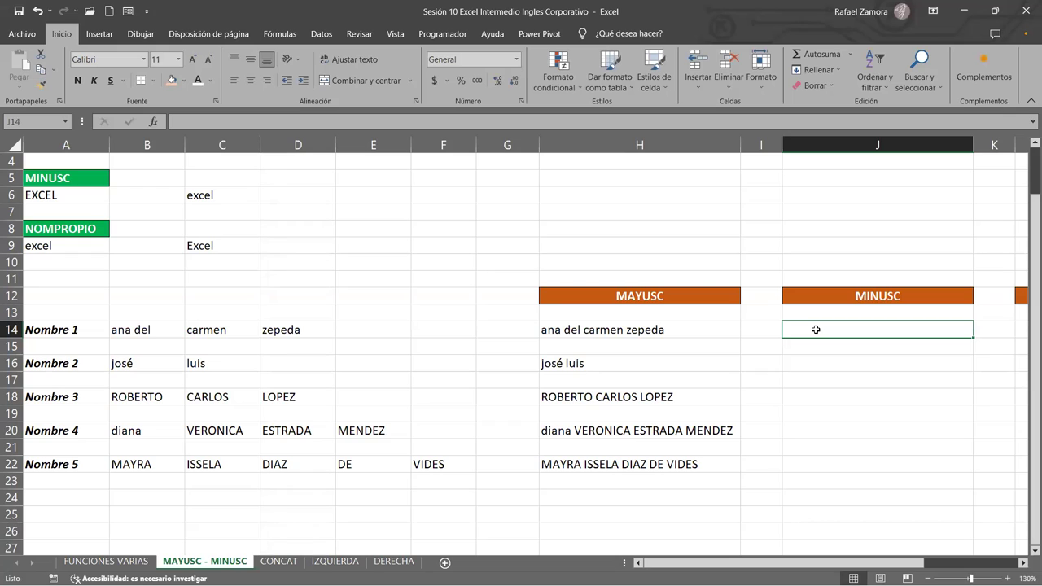
Step: Wrap the H14 CONCAT formula in NOMPROPIO so the name shows in proper case
double_click(721, 329)
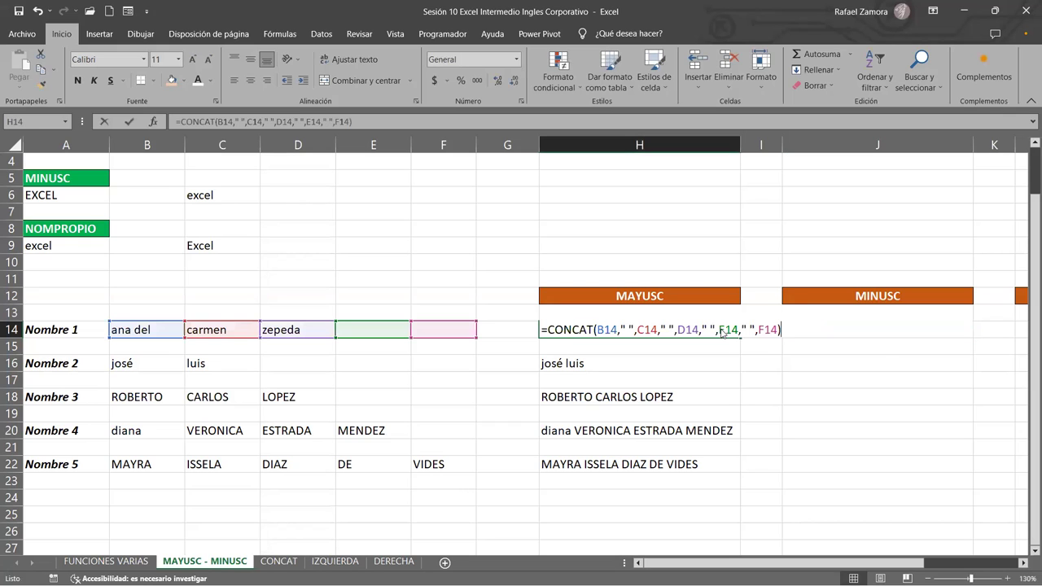
click(545, 329)
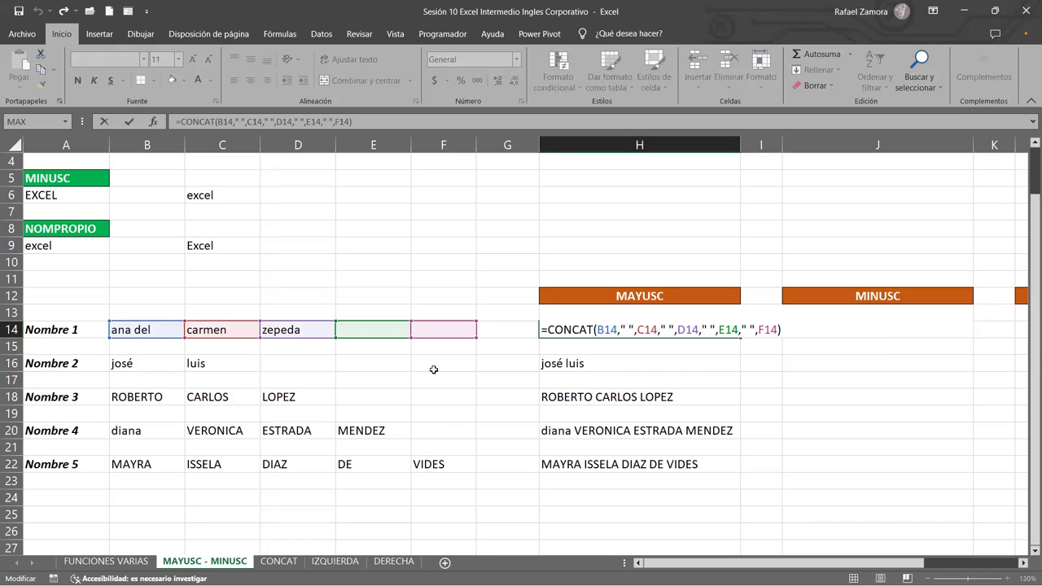
text(nom)
key(Tab)
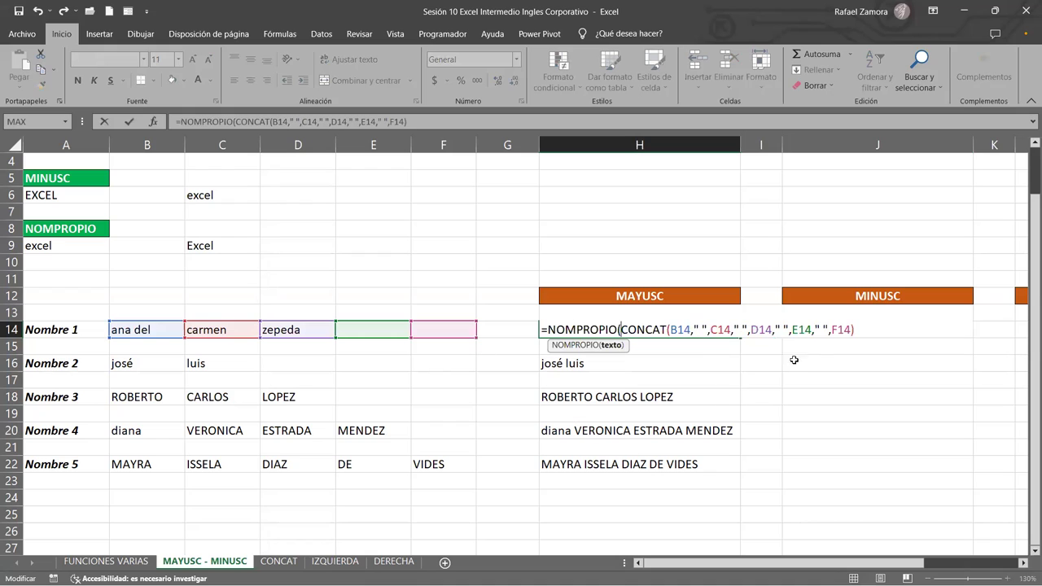
click(873, 328)
text())
key(Return)
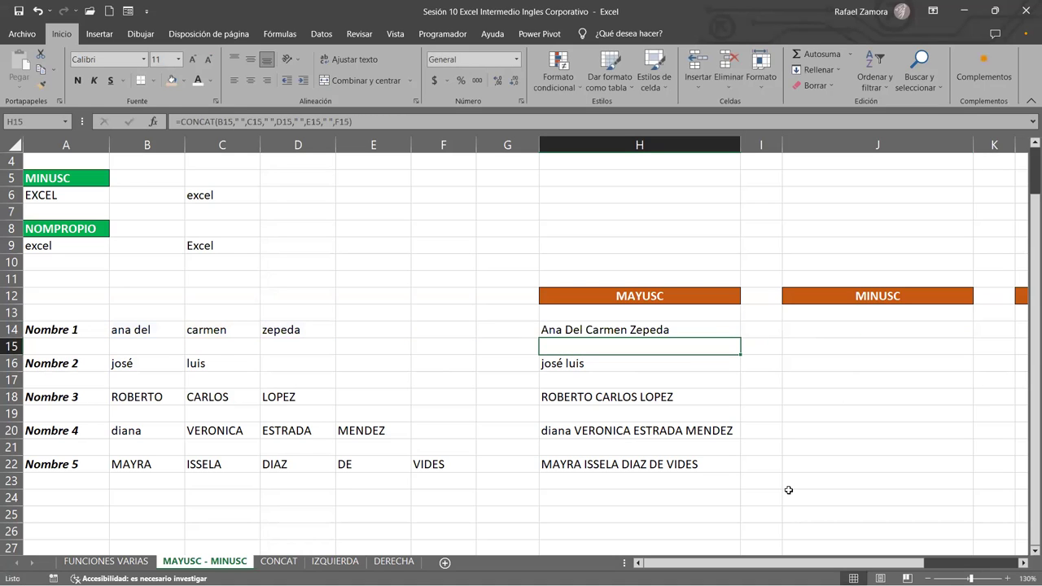
Step: Copy the NOMPROPIO formula from H14 down to H22
click(711, 330)
drag(742, 336, 709, 467)
click(826, 412)
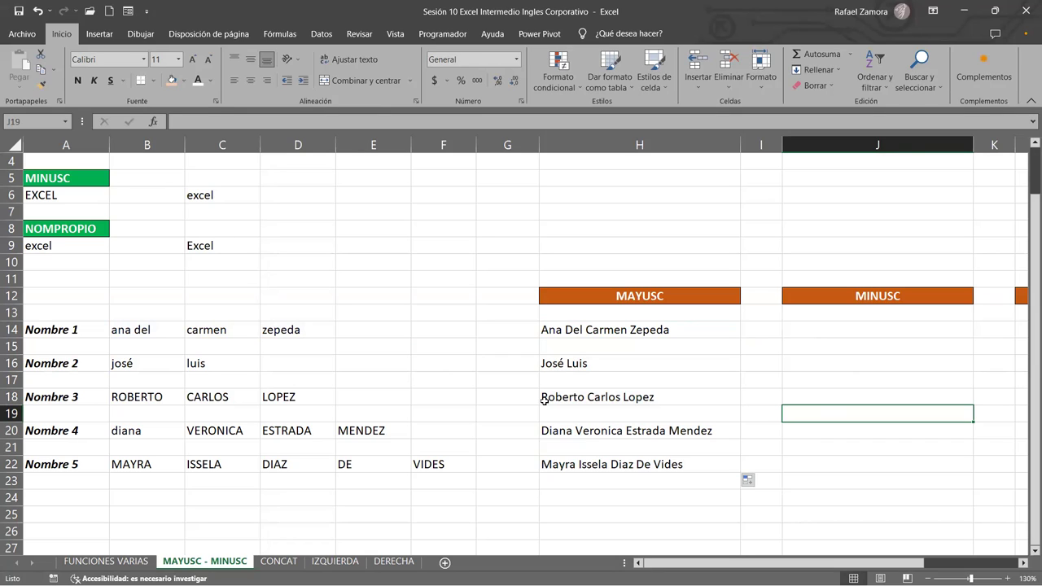
click(804, 330)
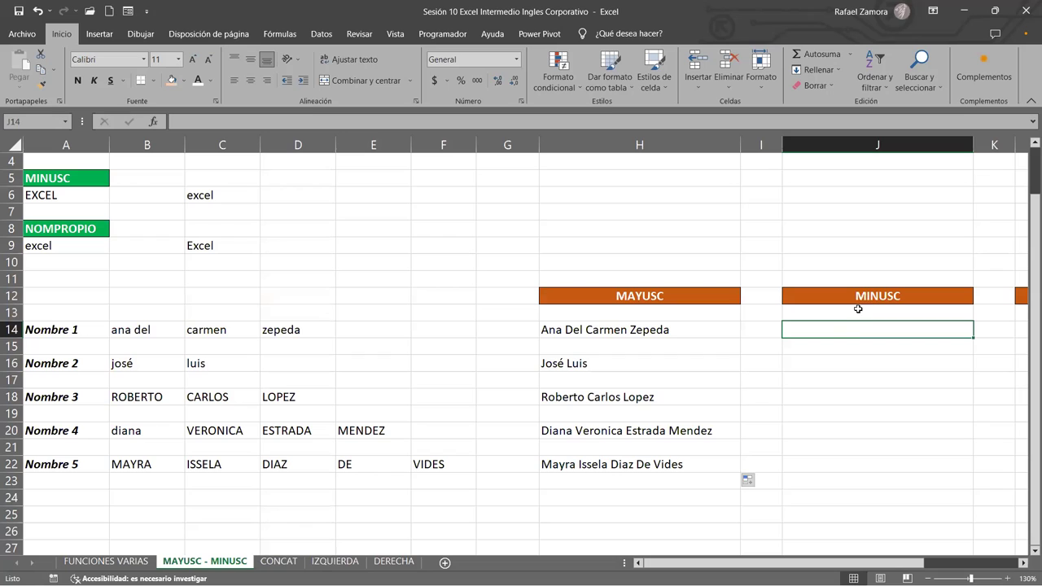
Step: Enter =FORMULATEXTO(H14) in H8, then move that cell up to H6
click(611, 228)
text(=)
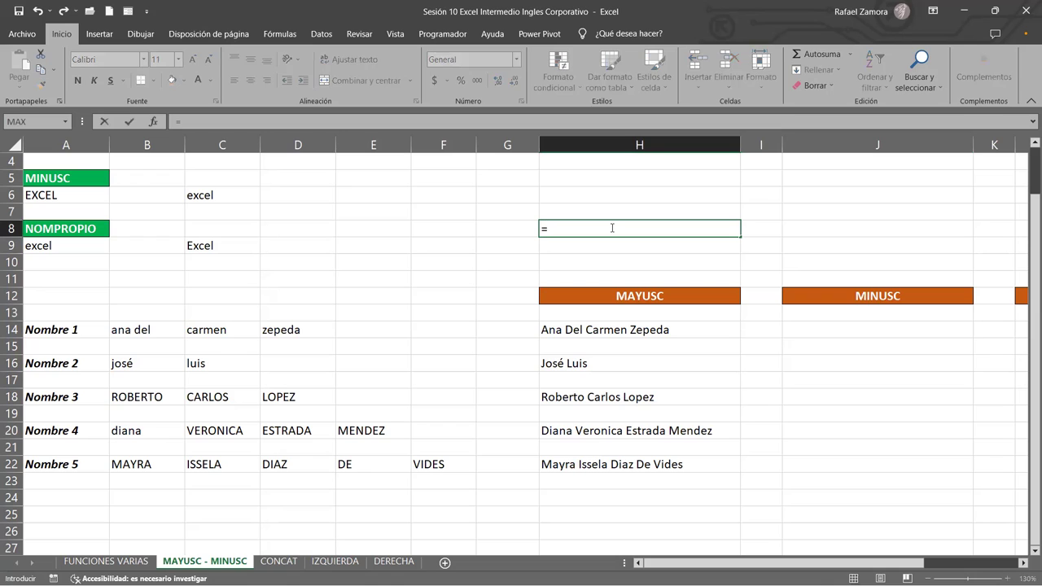
text(FORMULATEXTO()
click(578, 330)
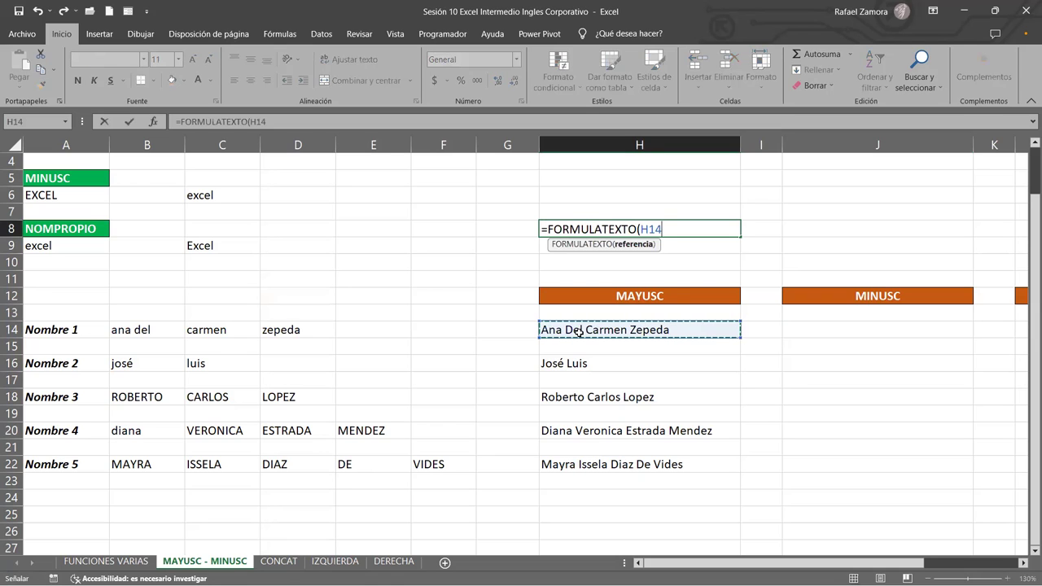
key(Return)
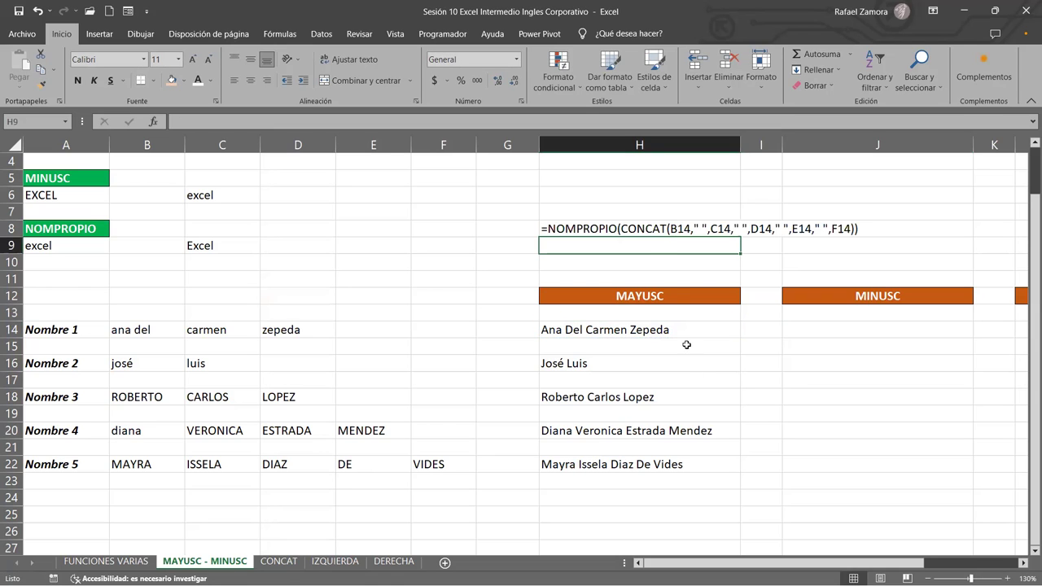
click(628, 231)
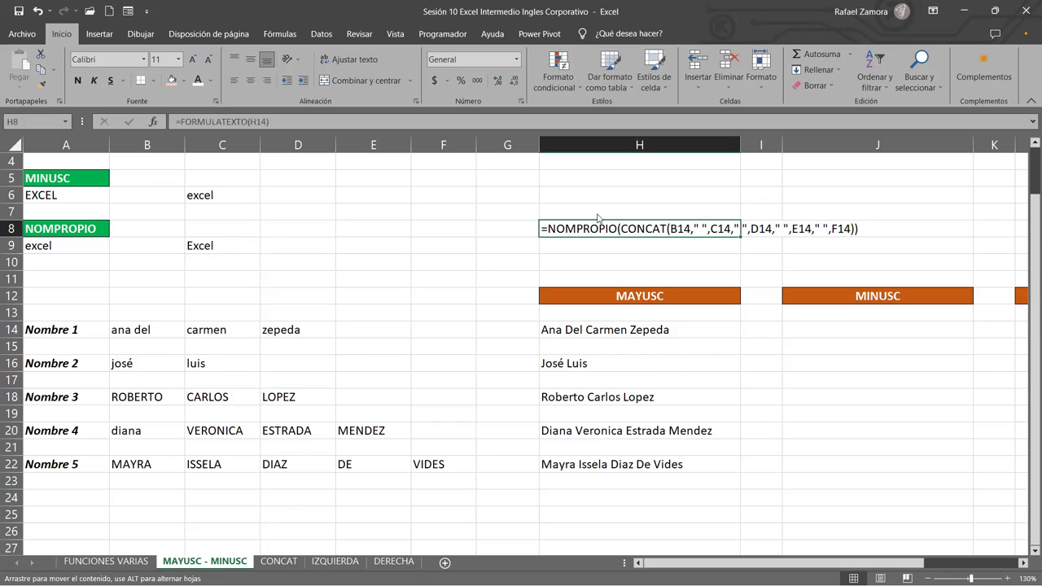
drag(597, 200, 597, 199)
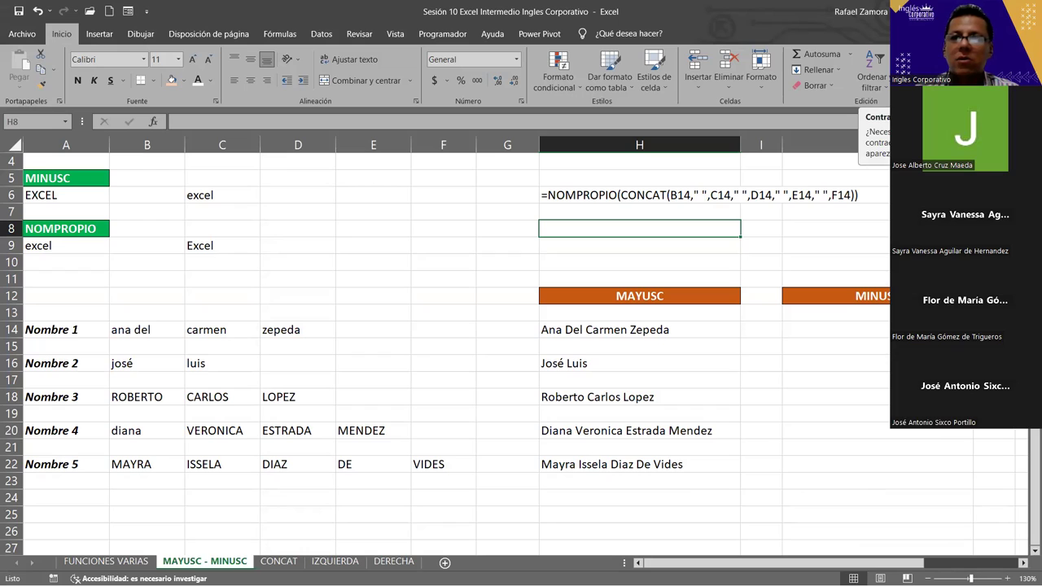
click(814, 327)
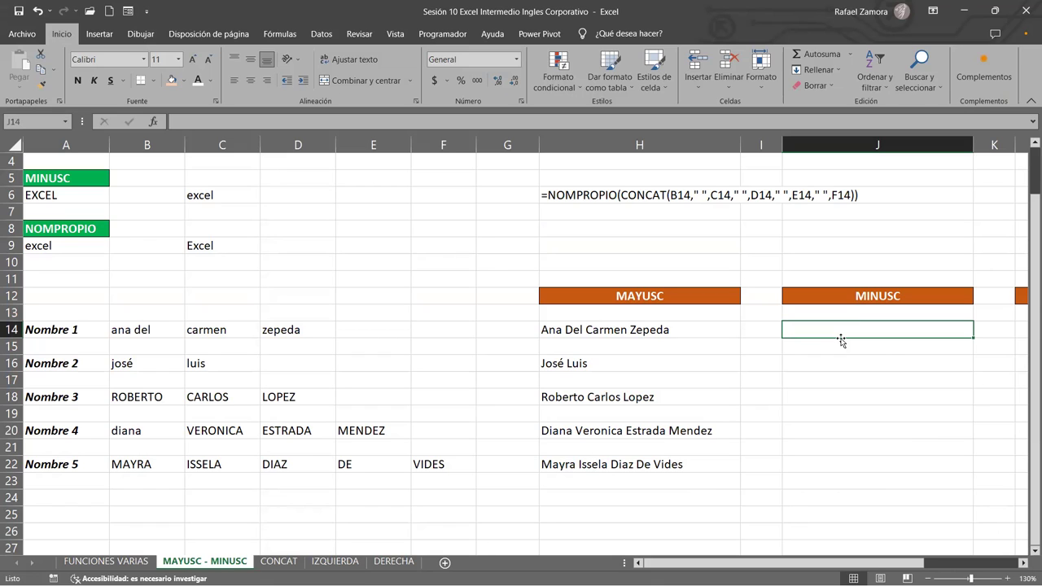
text(=)
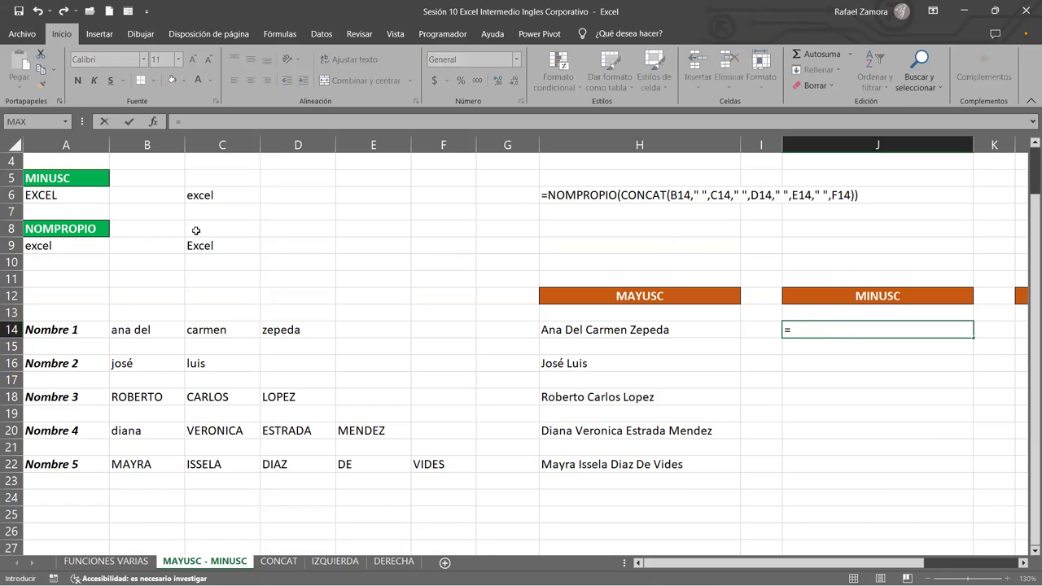
click(146, 330)
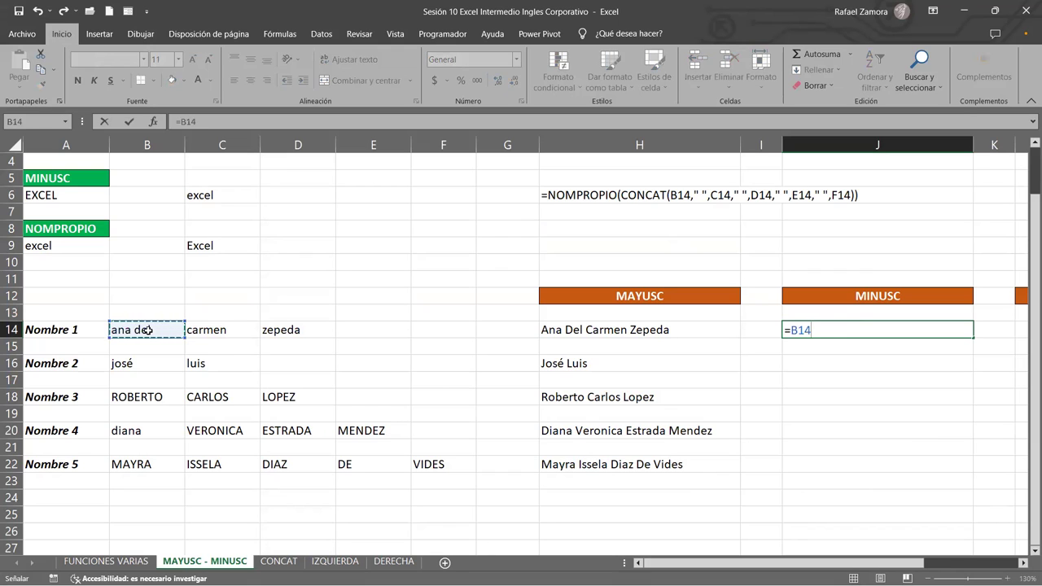
text(&)
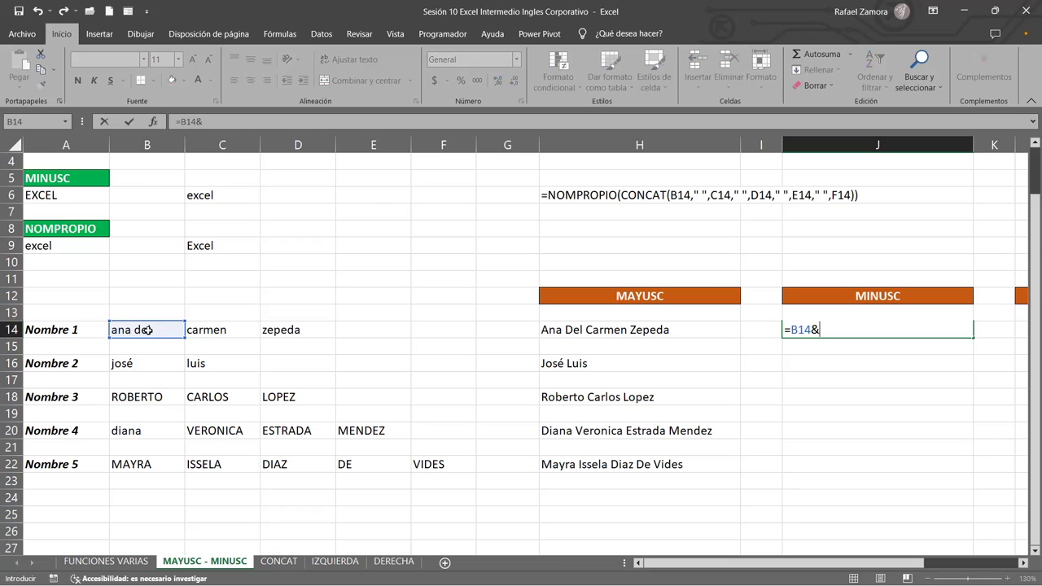
text(")
text( "&)
click(228, 331)
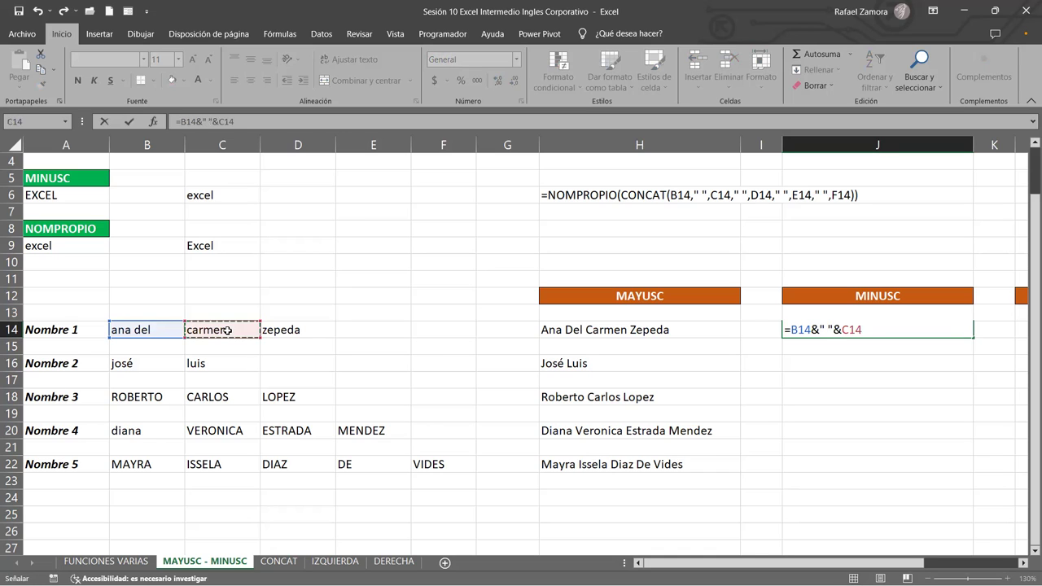
text(&" "&)
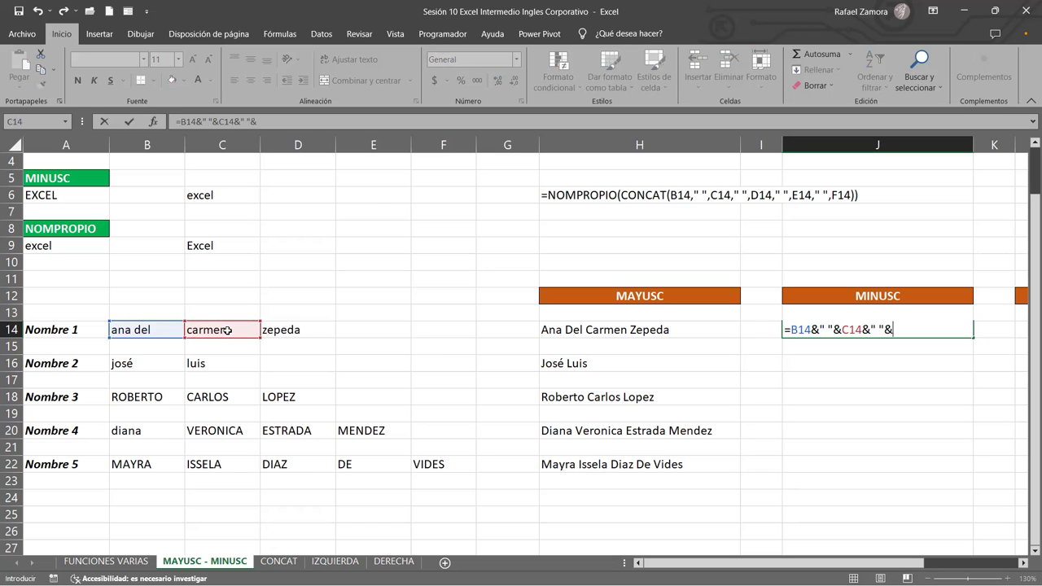
click(298, 327)
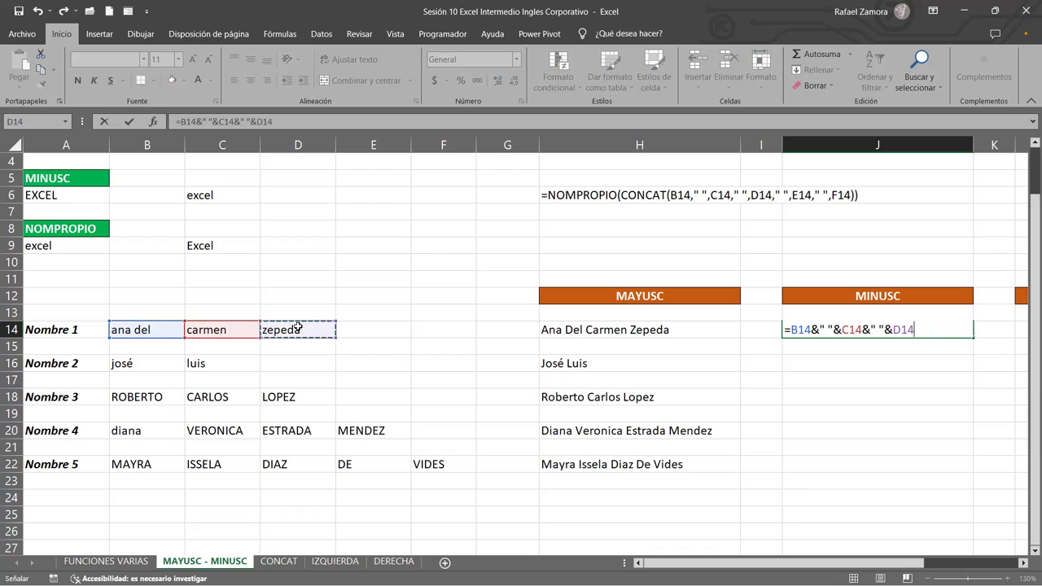
text(&)
text(" ")
text(&)
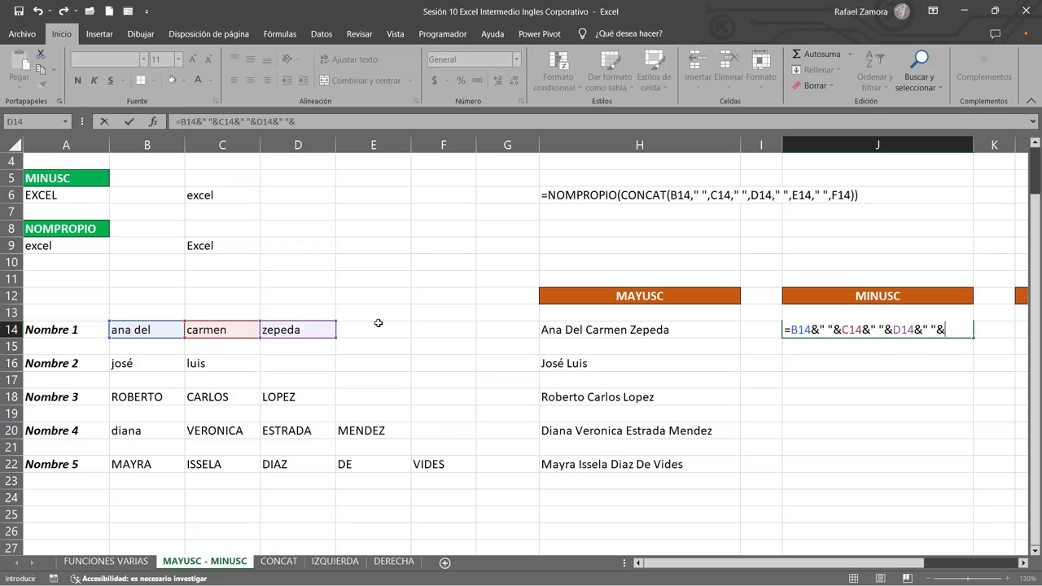
click(378, 325)
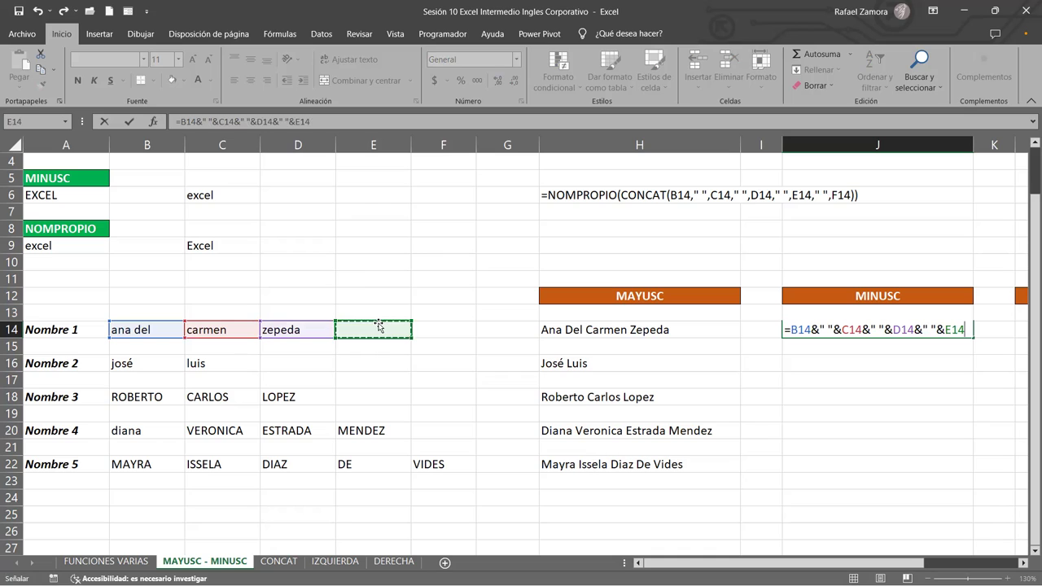
text(&" "&)
click(420, 326)
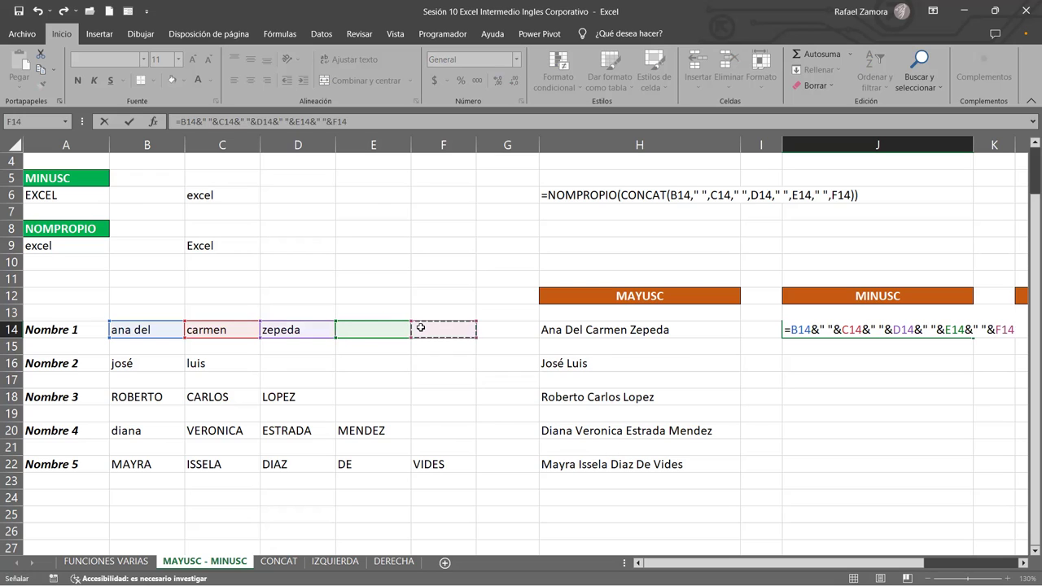
key(Return)
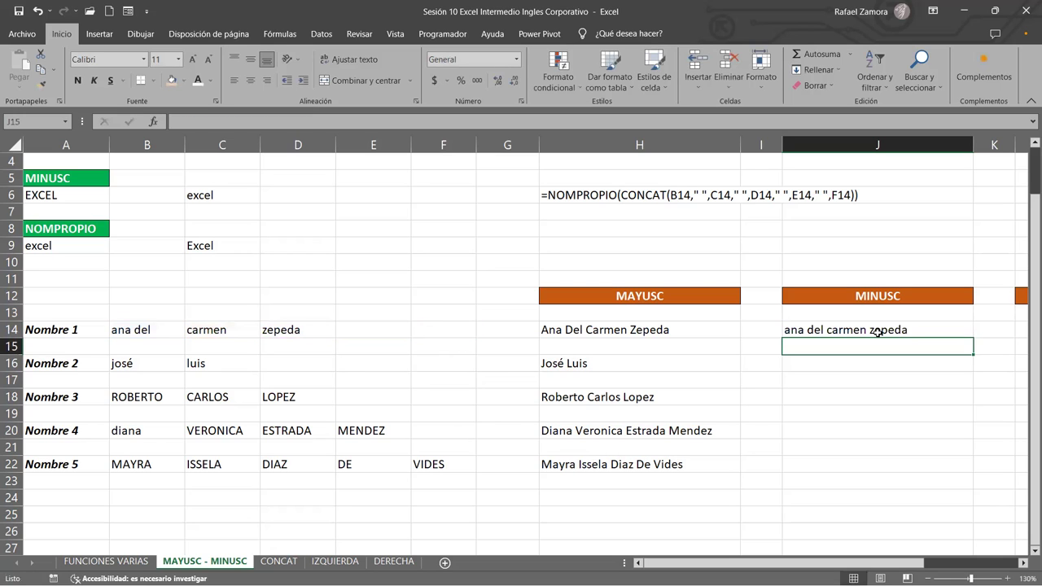
click(878, 332)
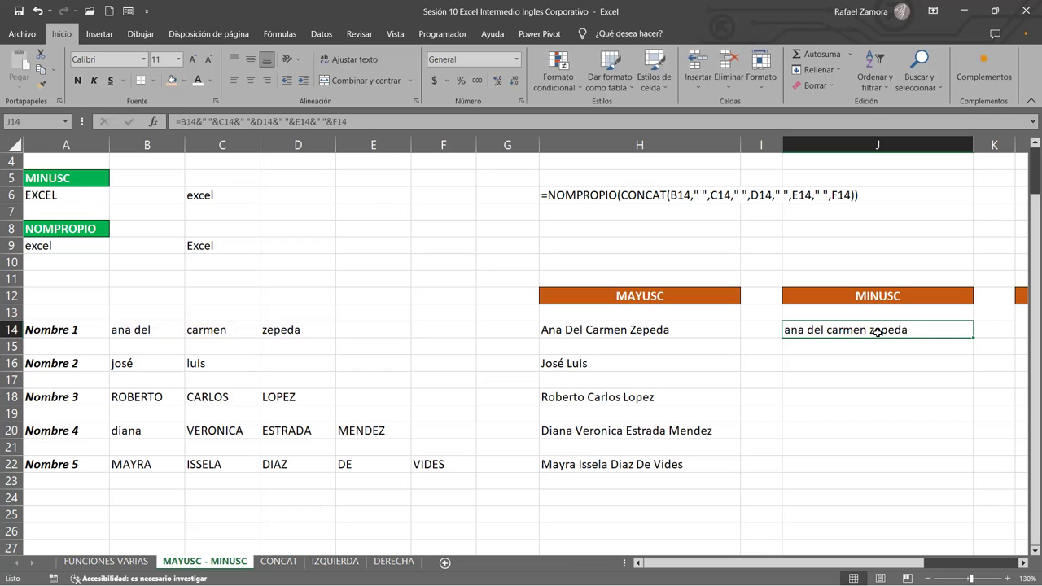
Step: Wrap J14's ampersand formula in NOMPROPIO to capitalize each word
double_click(856, 328)
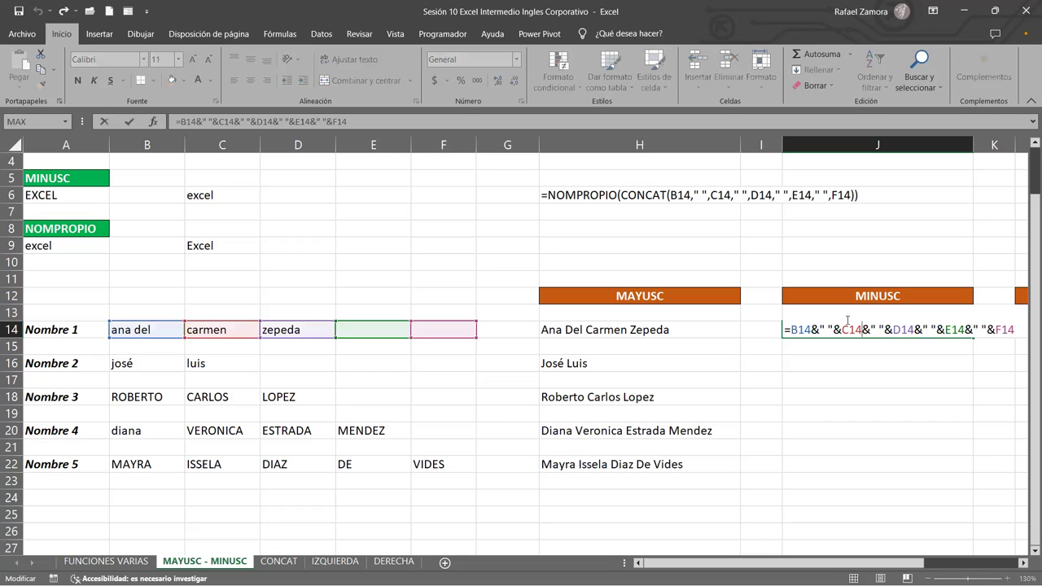
click(788, 329)
text(nom)
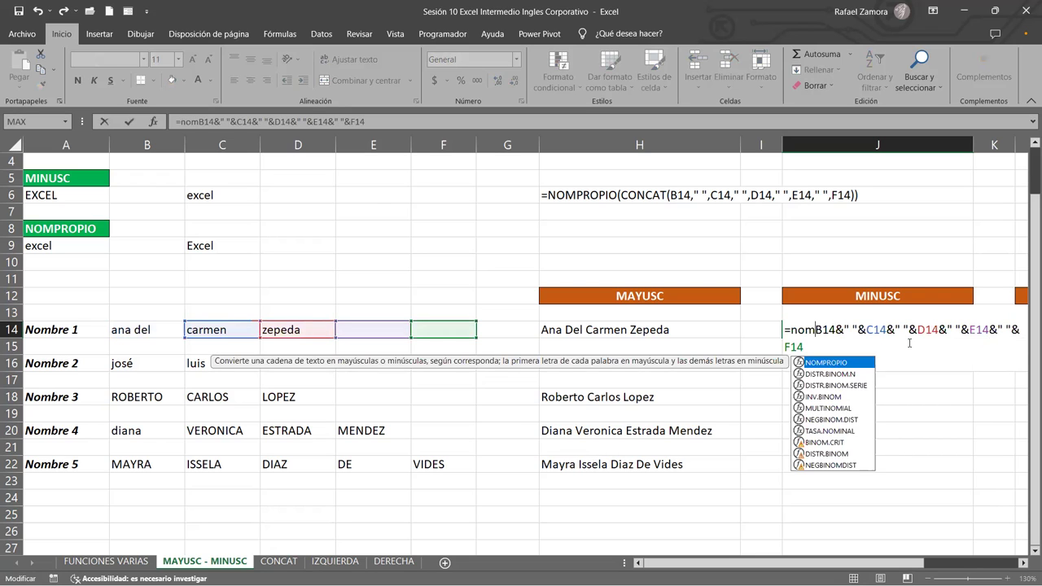
key(Tab)
click(887, 352)
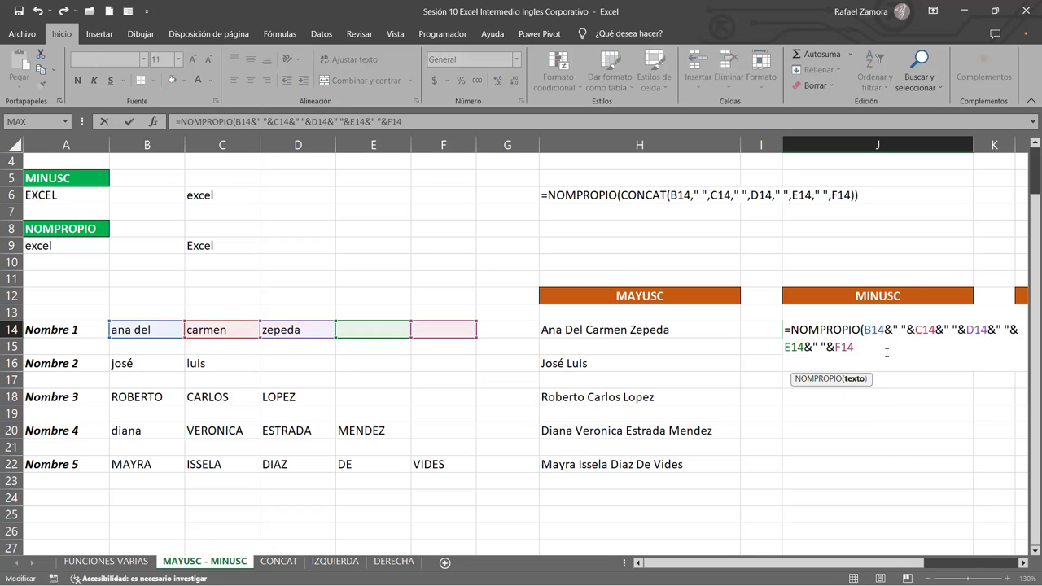
text())
key(Return)
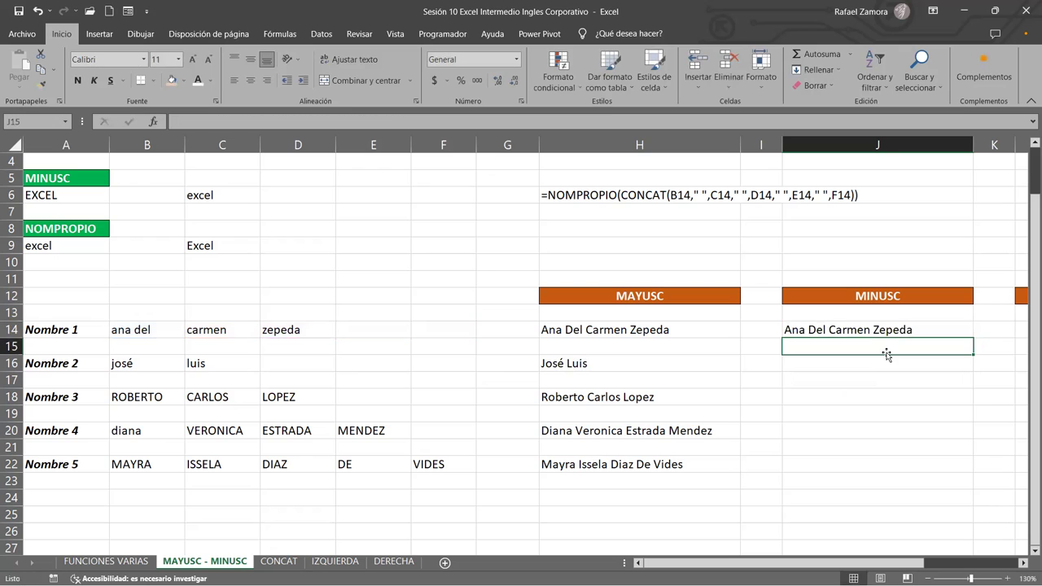
Step: Copy the J14 NOMPROPIO formula down to J22
click(926, 328)
drag(969, 341, 954, 476)
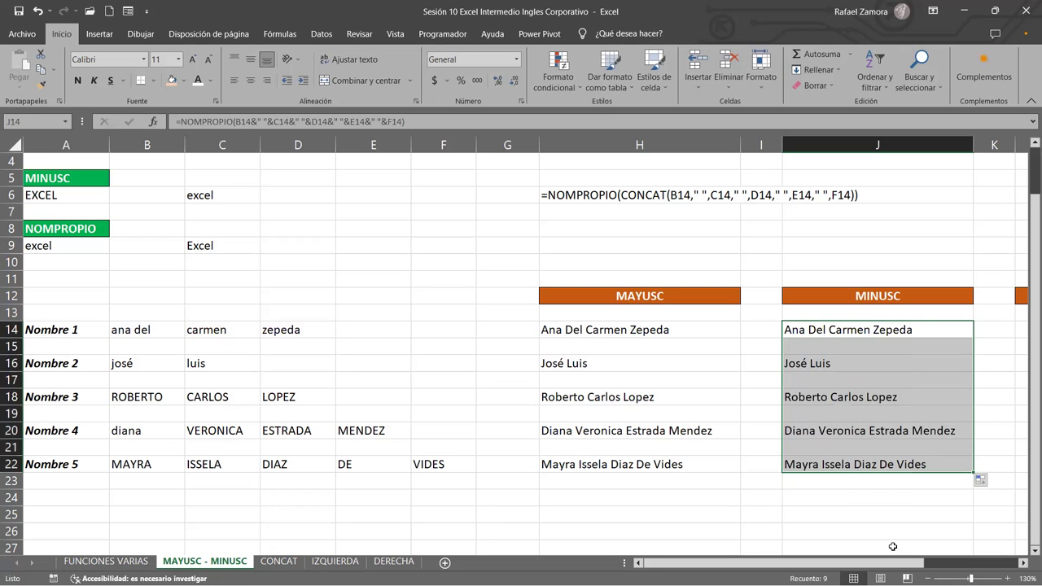
click(868, 533)
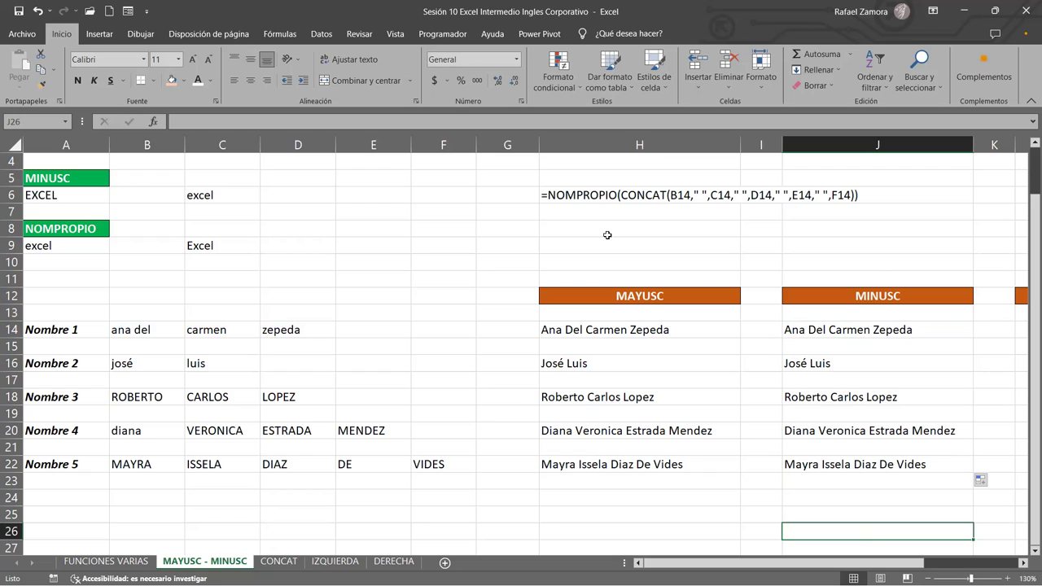
Step: Copy H6's FORMULATEXTO down to H8, clear H7, and repoint H8 to J14
click(607, 197)
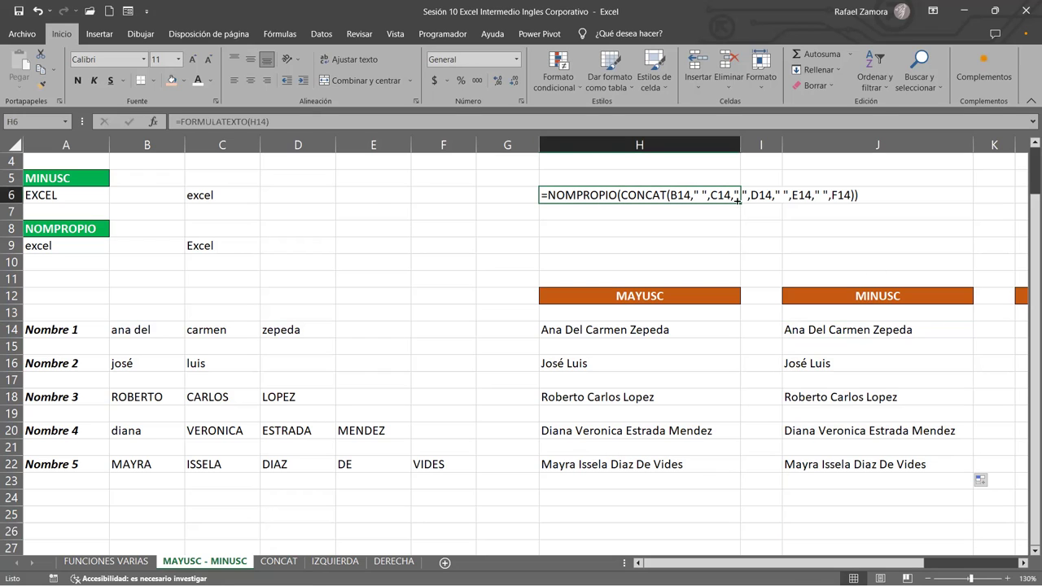
drag(734, 207, 732, 229)
click(712, 215)
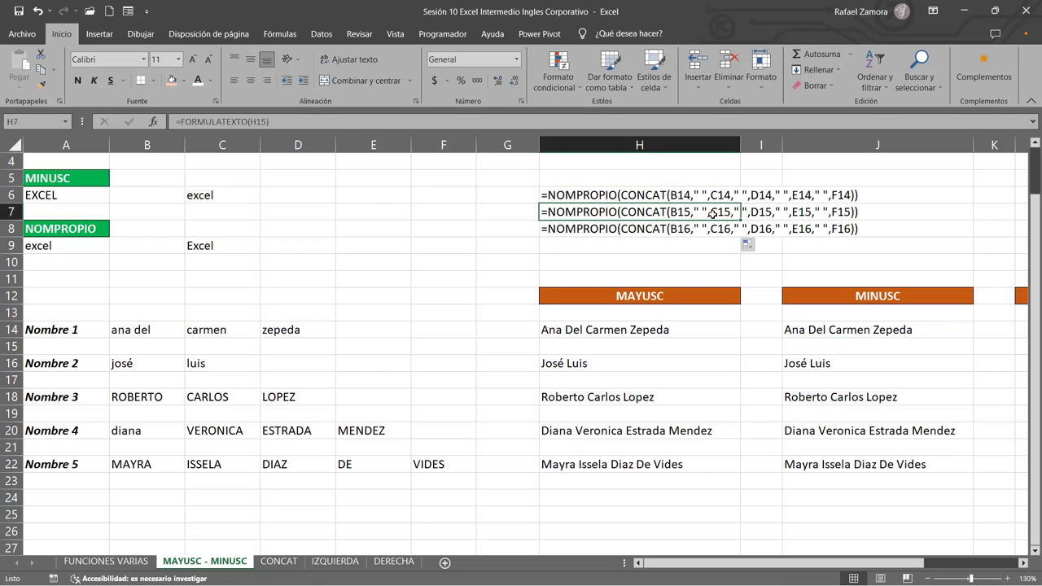
key(Delete)
double_click(690, 235)
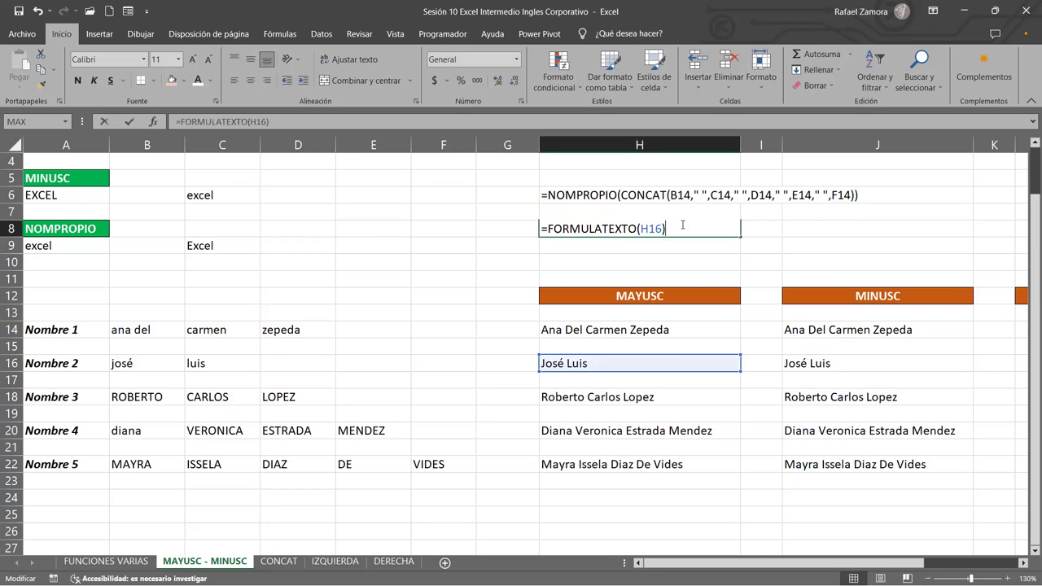
click(851, 340)
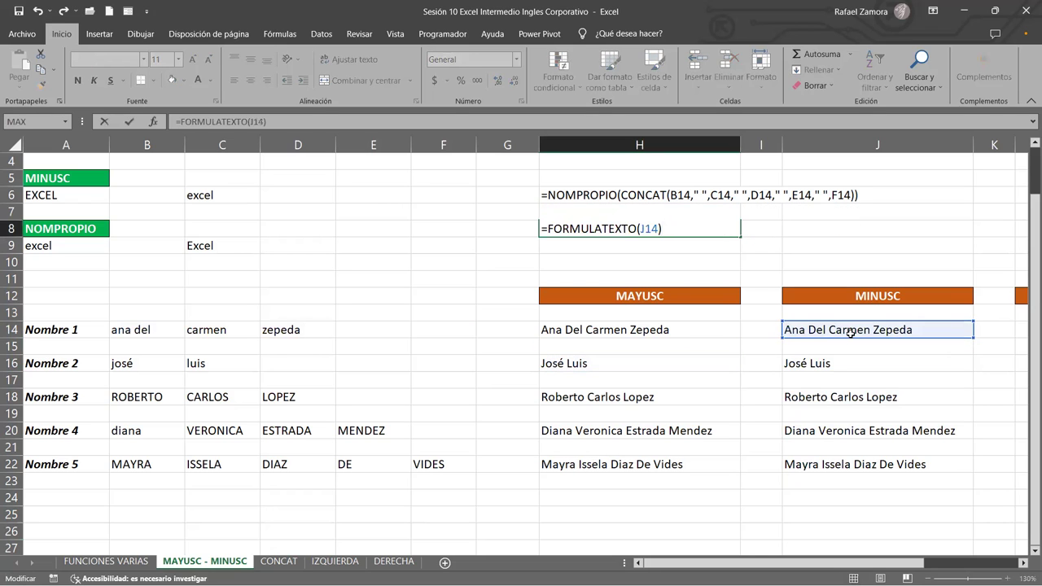
key(Return)
click(721, 523)
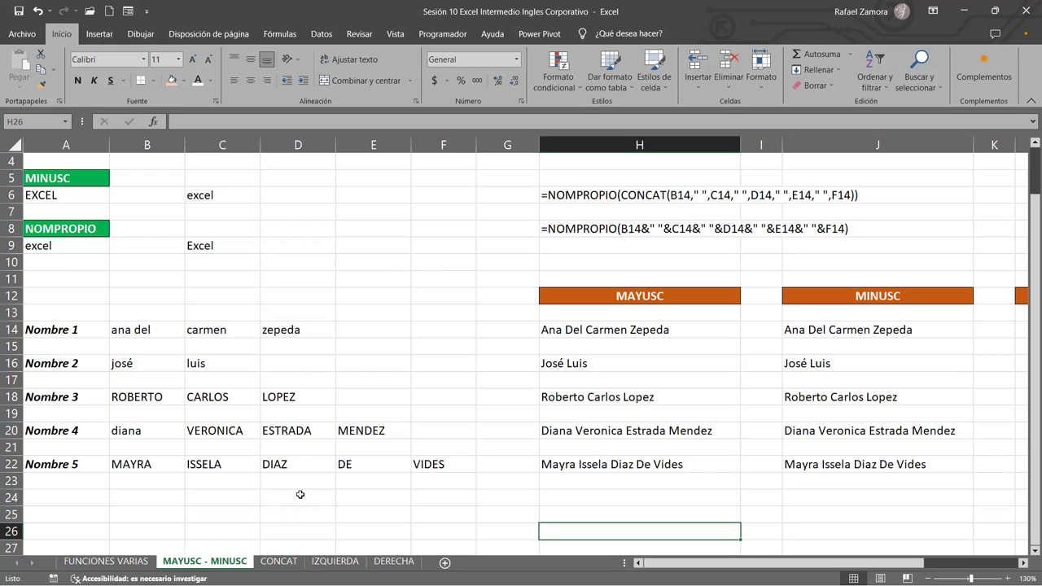
Step: Switch to the CONCAT sheet and look over the sentence box and the word 'microsoft' in D2
click(286, 562)
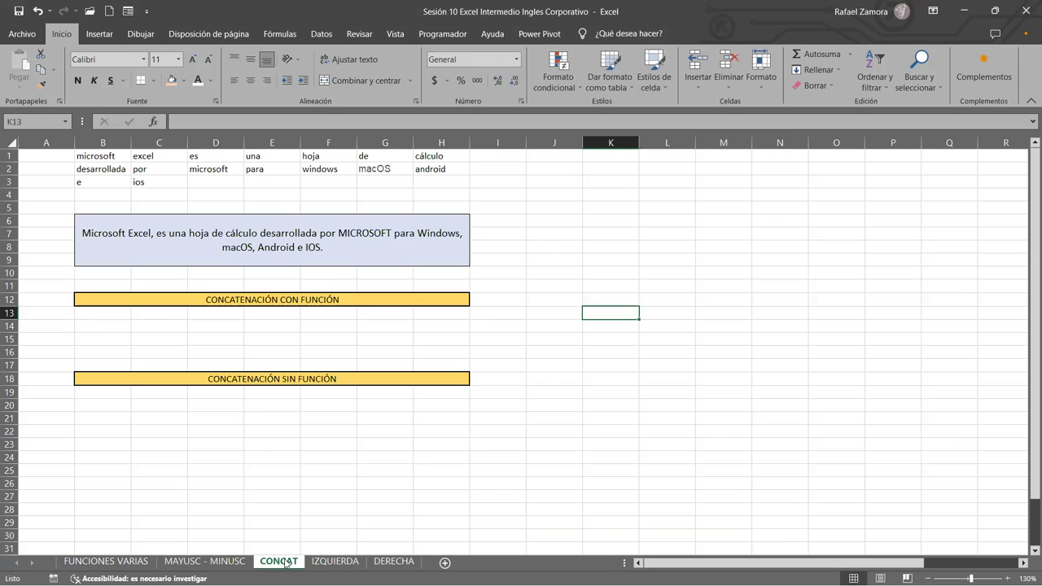
scroll(391, 418, up, 1)
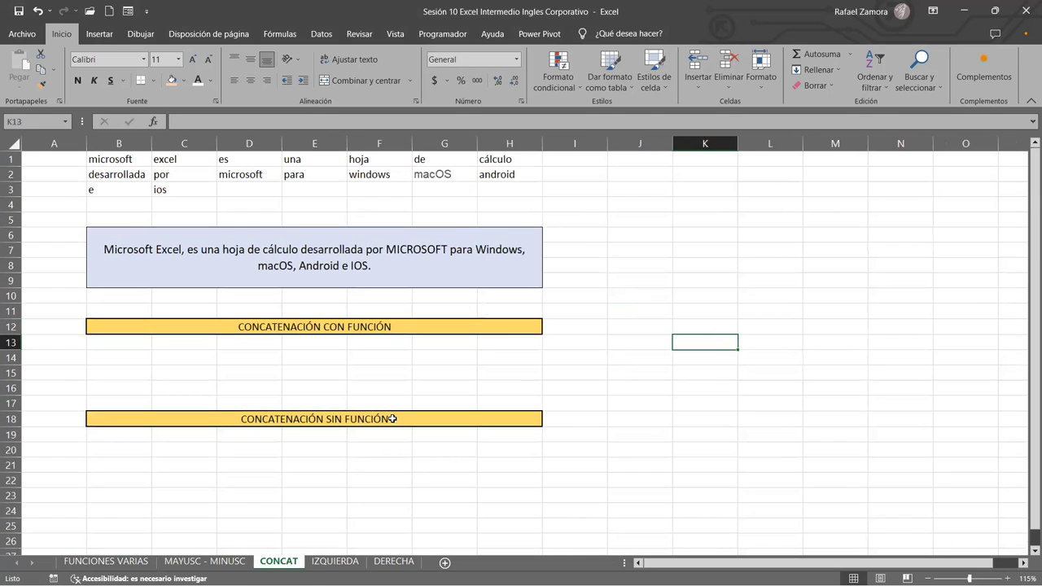
scroll(392, 419, up, 1)
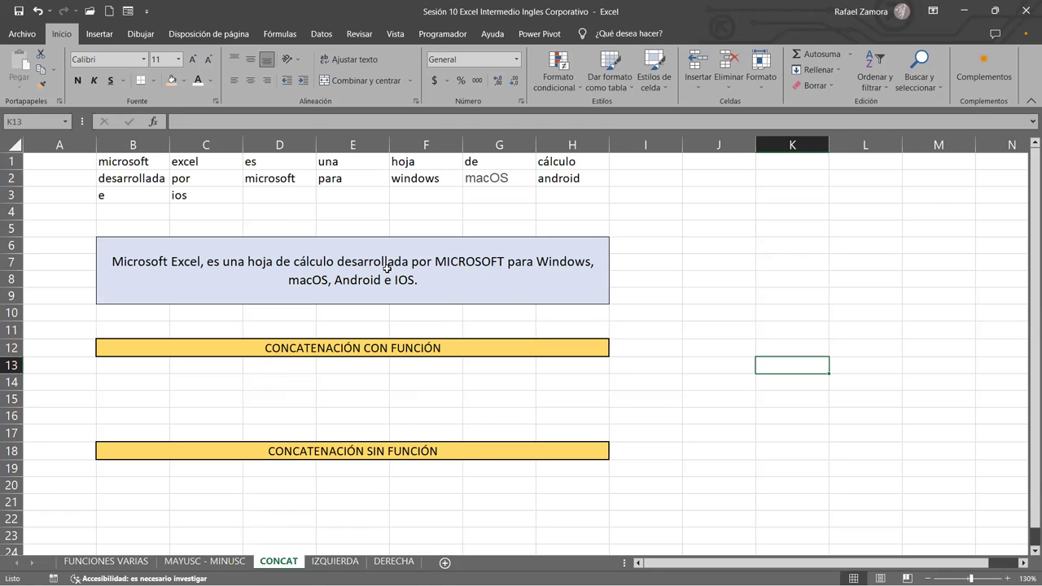
click(287, 239)
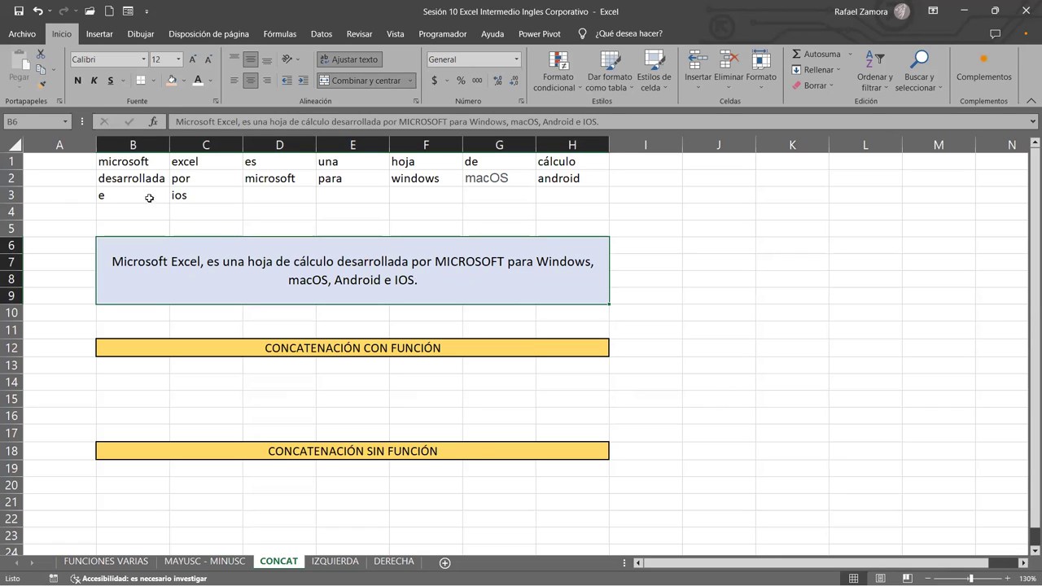
click(150, 171)
click(176, 266)
click(271, 180)
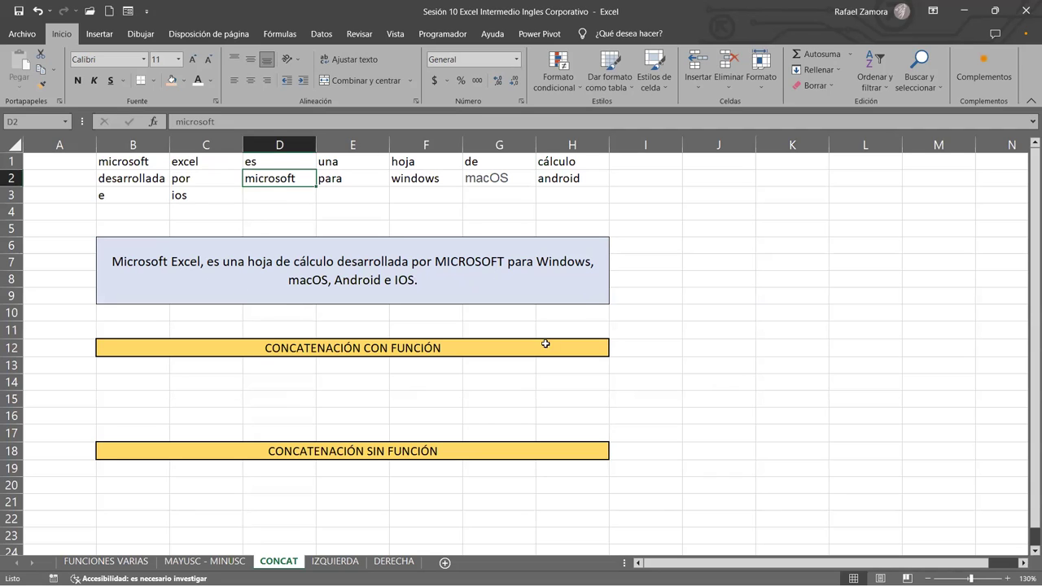
click(313, 277)
Step: Select the area under the CONCATENACIÓN CON FUNCIÓN header, then deselect it
drag(134, 379, 550, 412)
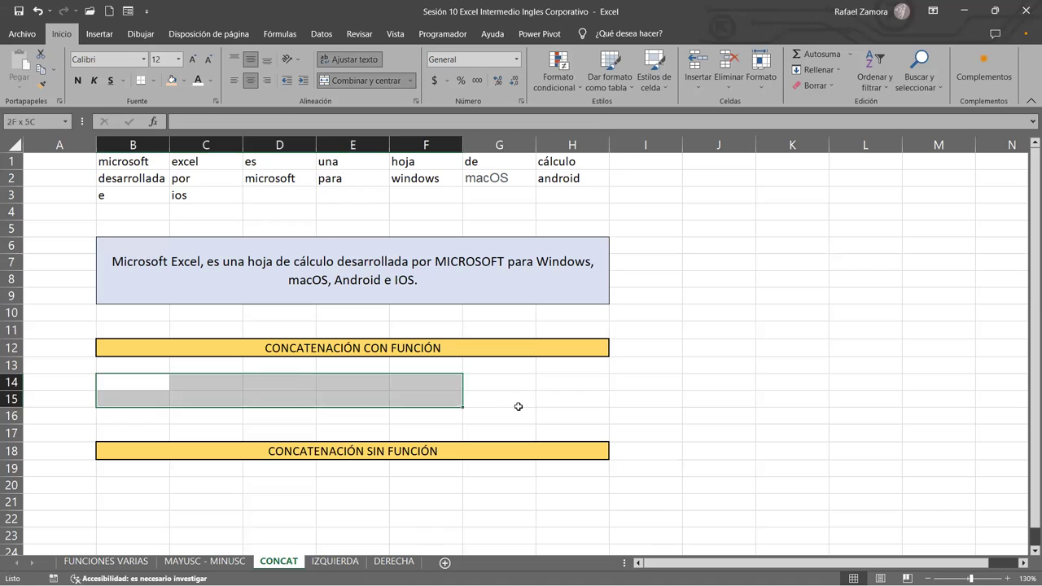
click(649, 379)
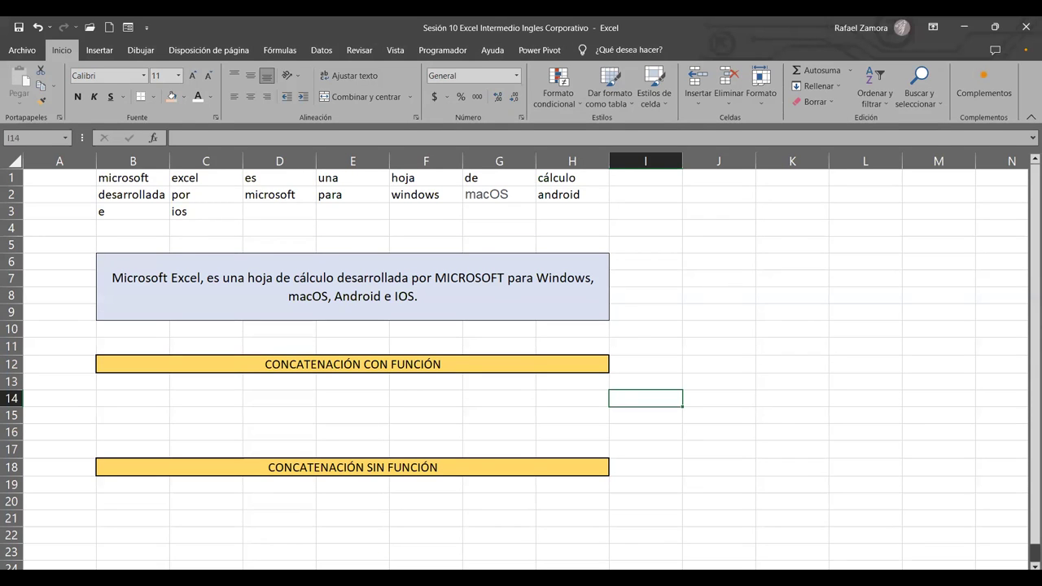
click(491, 256)
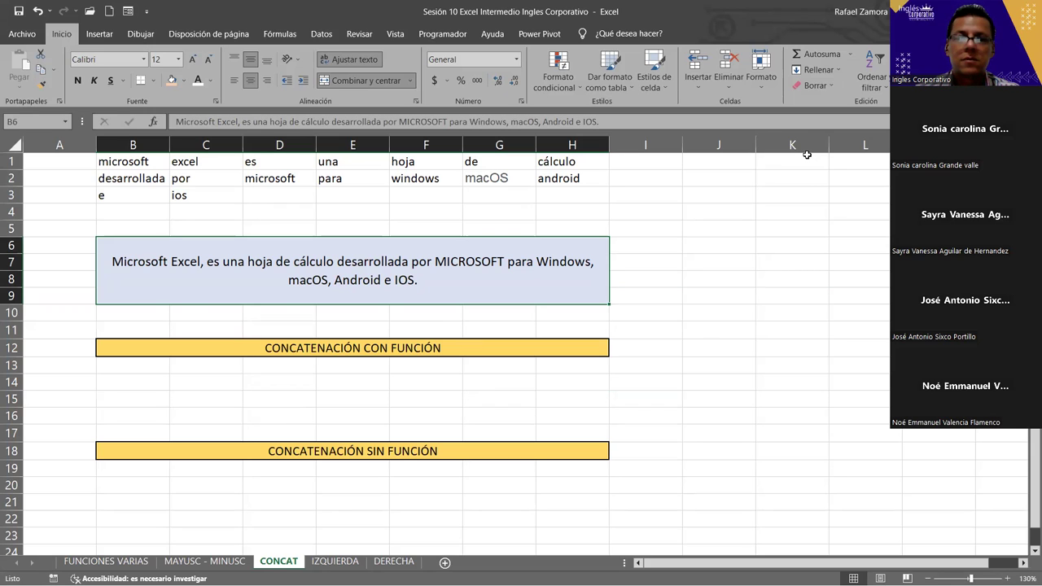
click(742, 276)
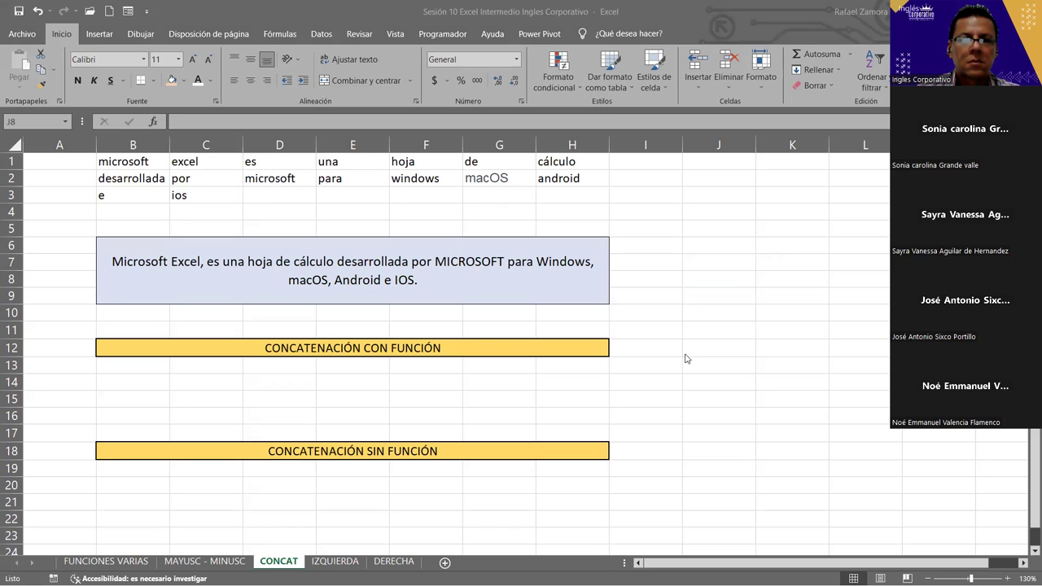
click(423, 213)
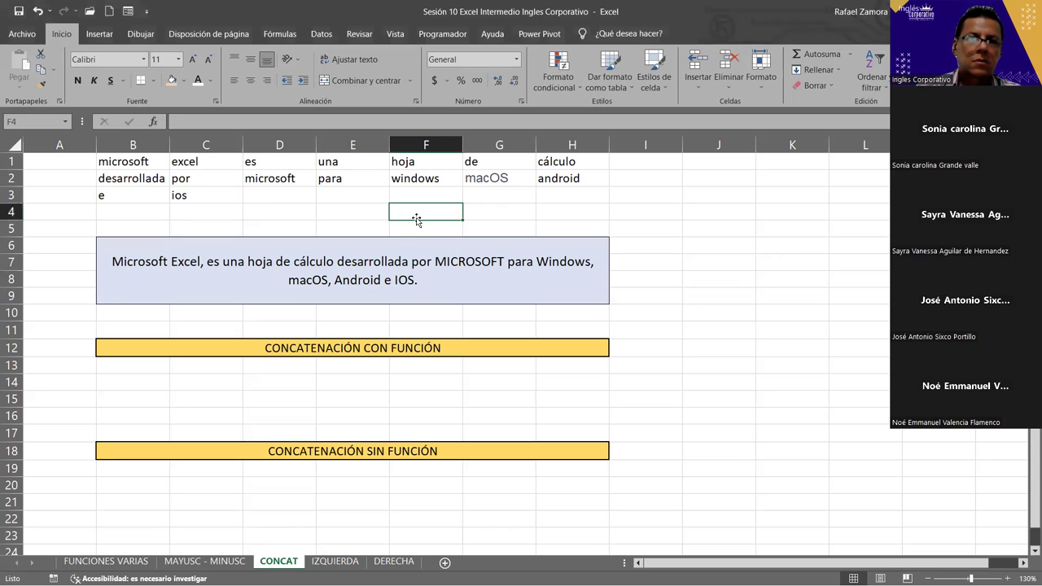
click(307, 224)
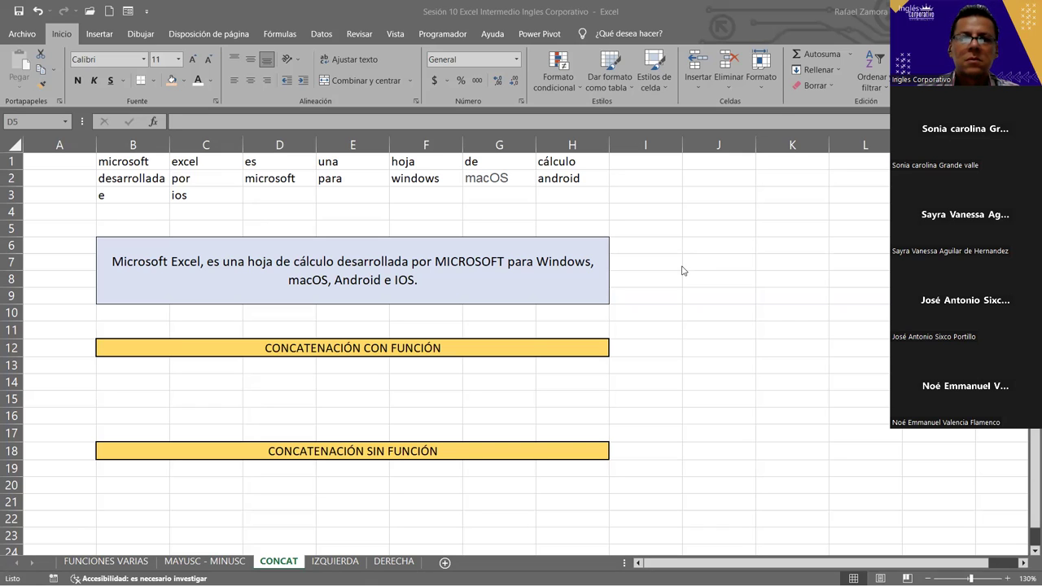
click(676, 365)
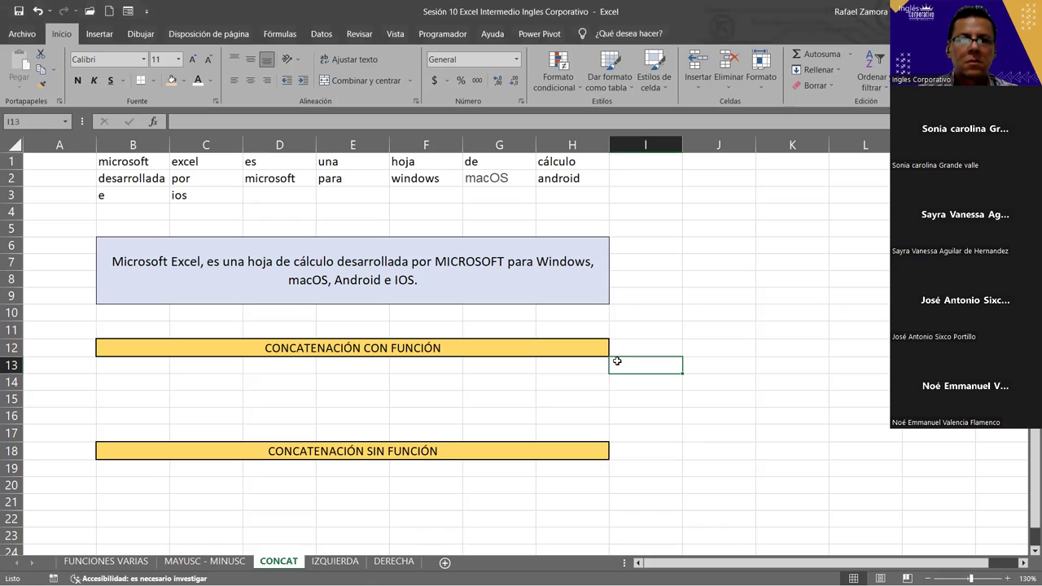
drag(136, 382, 582, 415)
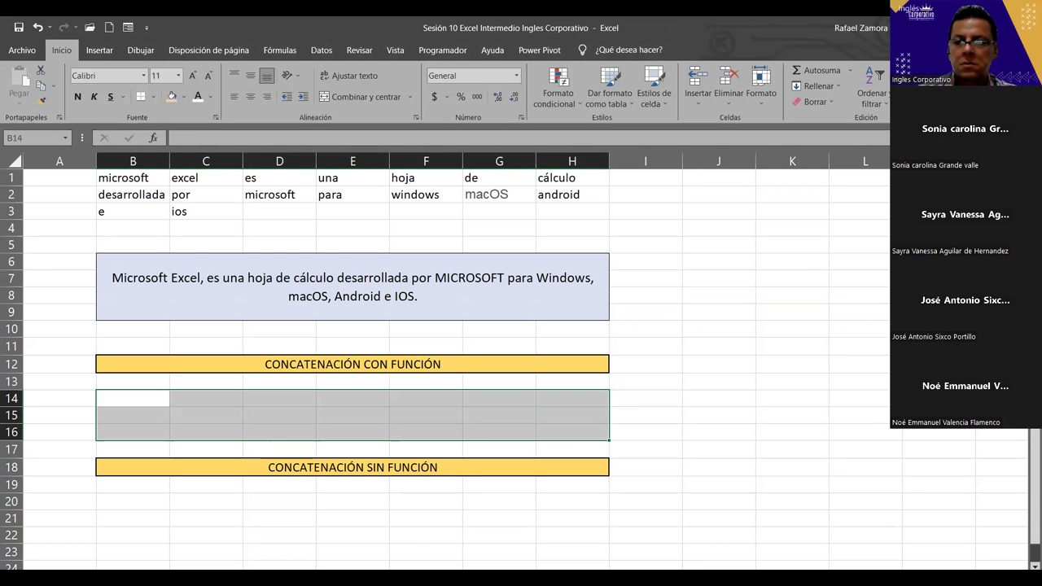
click(677, 383)
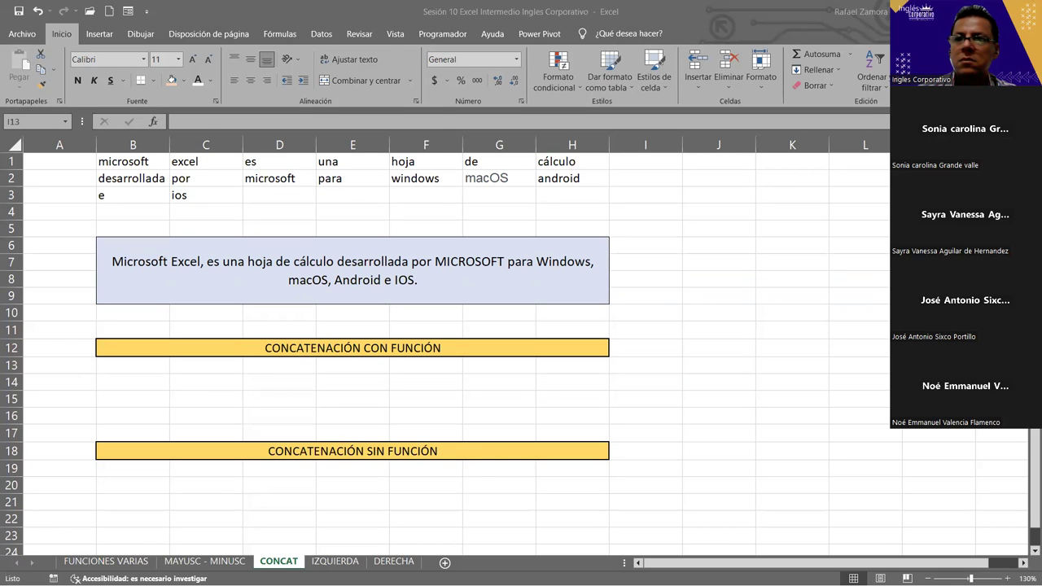
click(643, 259)
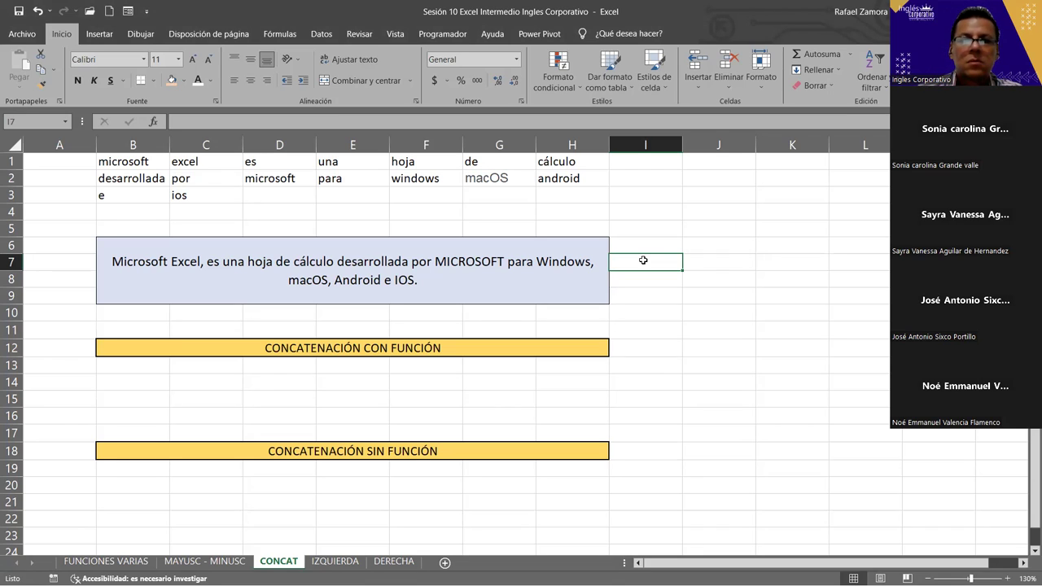
click(660, 223)
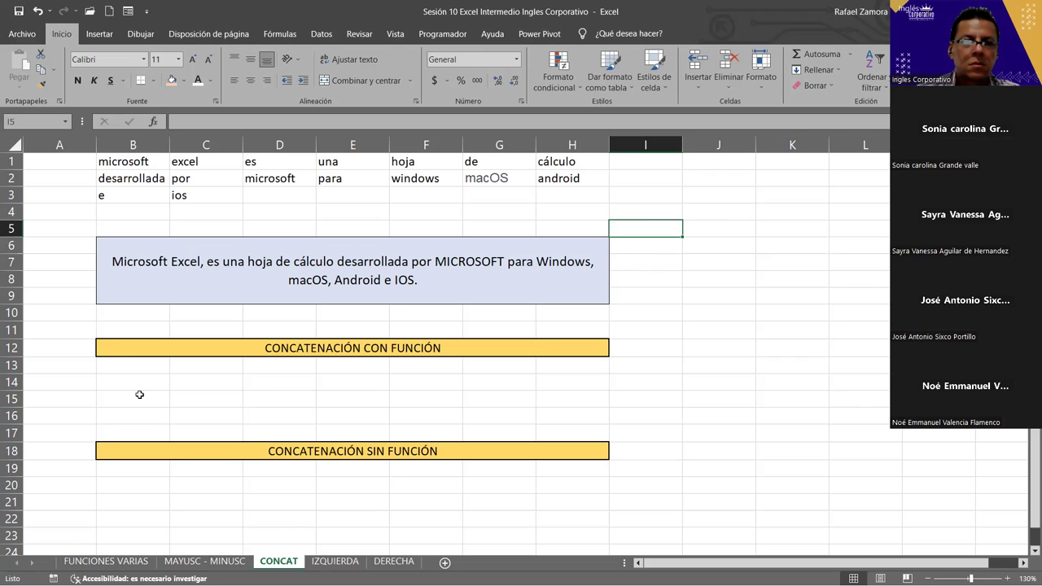
drag(136, 383, 604, 414)
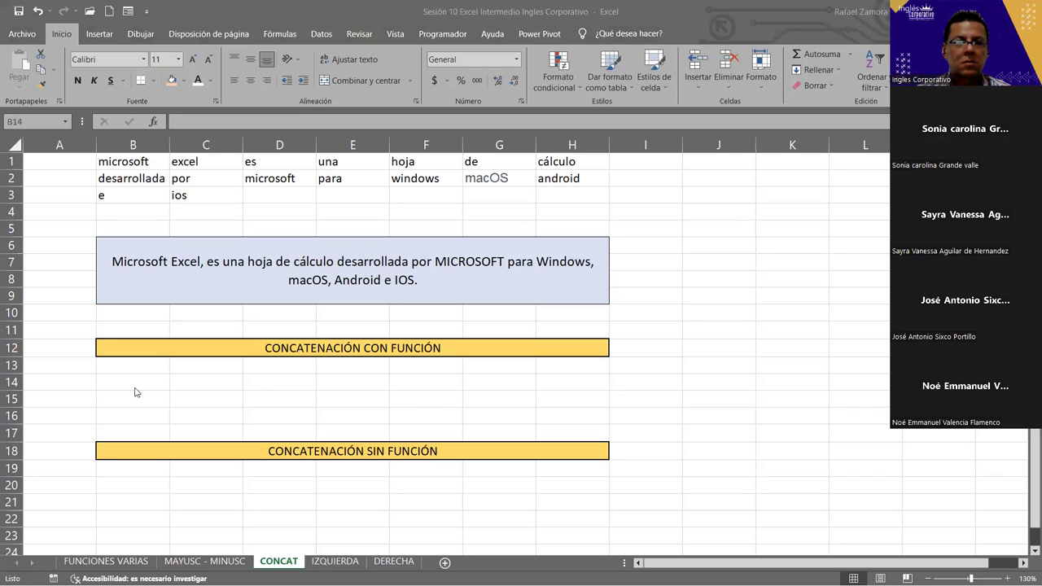
Step: Merge and centre B14:H16, apply Todos los bordes, and fill it light blue
click(252, 22)
click(377, 80)
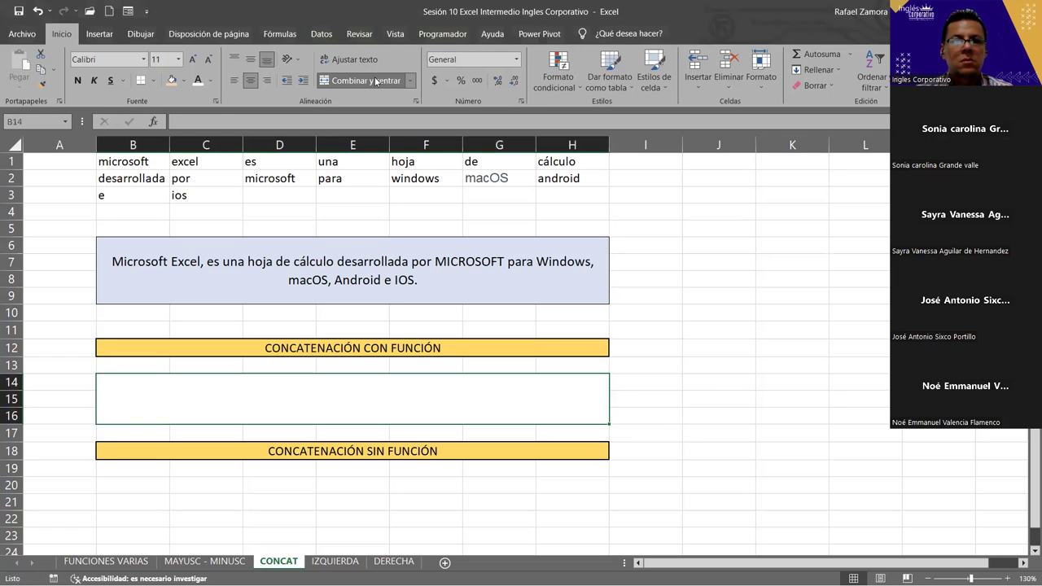
click(153, 82)
click(158, 200)
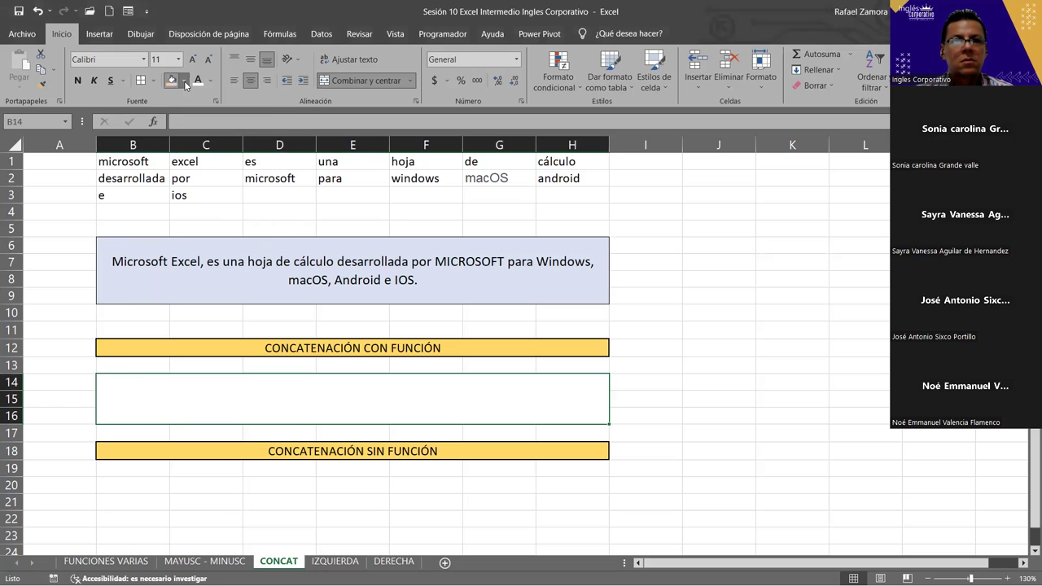
click(185, 80)
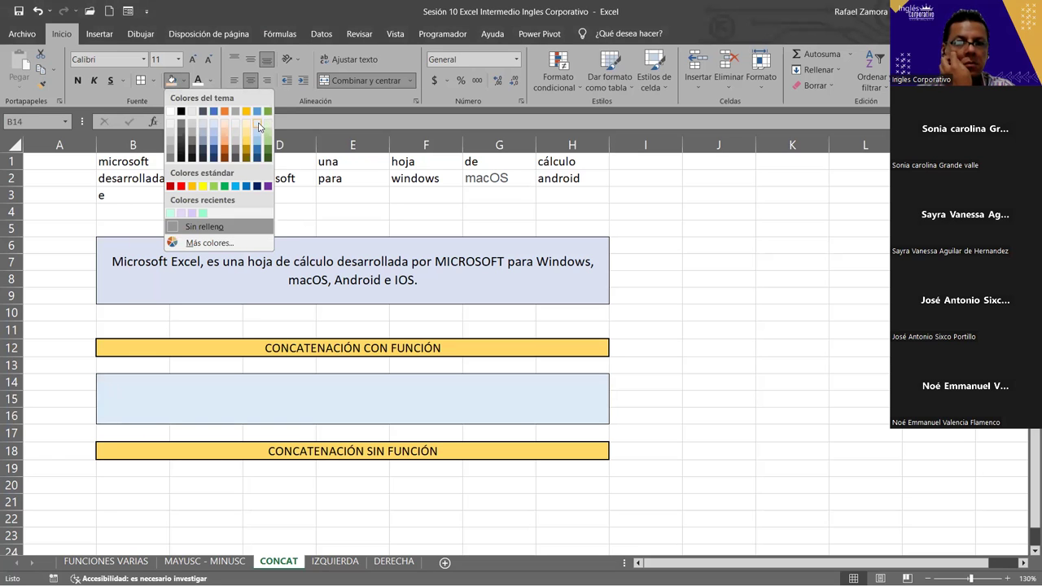
click(259, 126)
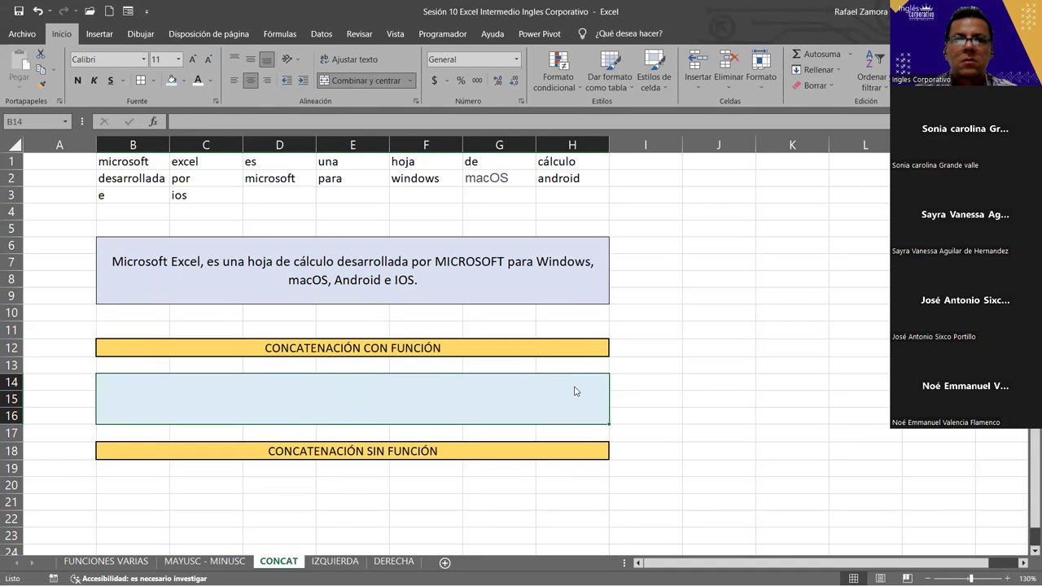
Step: Insert an orange WordArt reading 'PRACTICA' and drag it beside the light-blue box in columns I–L
click(112, 35)
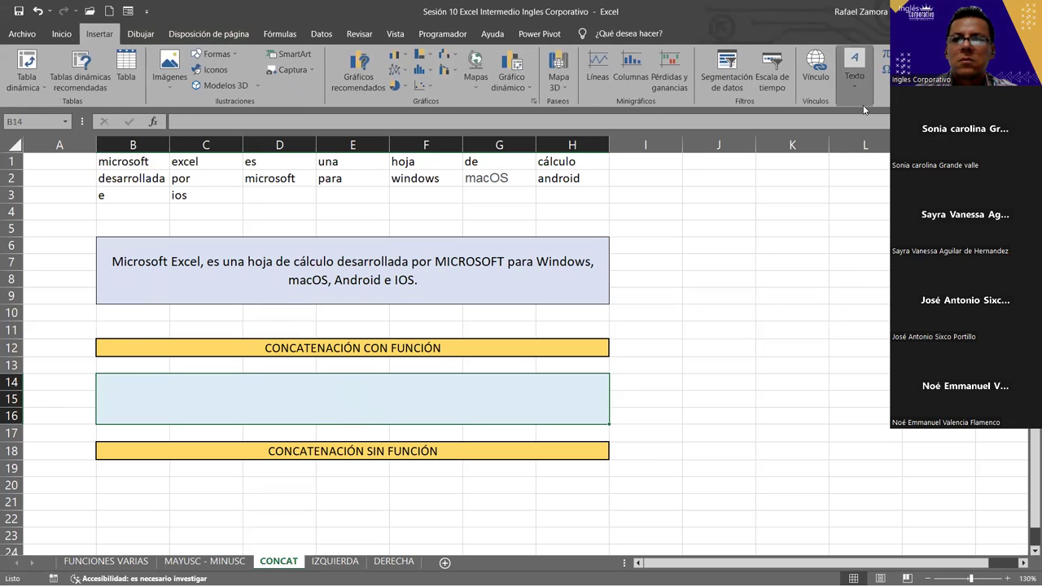
click(859, 90)
click(905, 135)
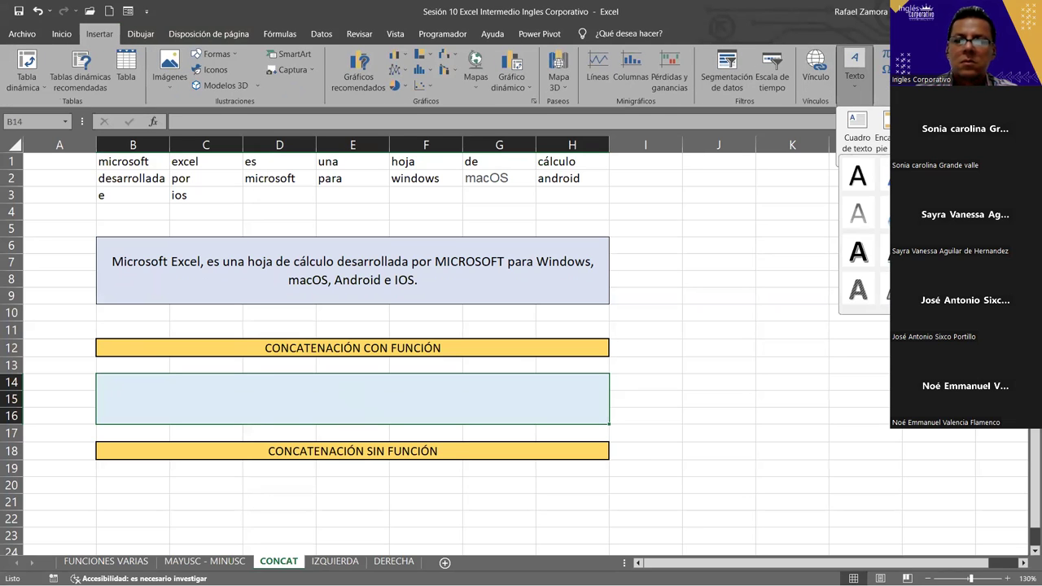
click(855, 174)
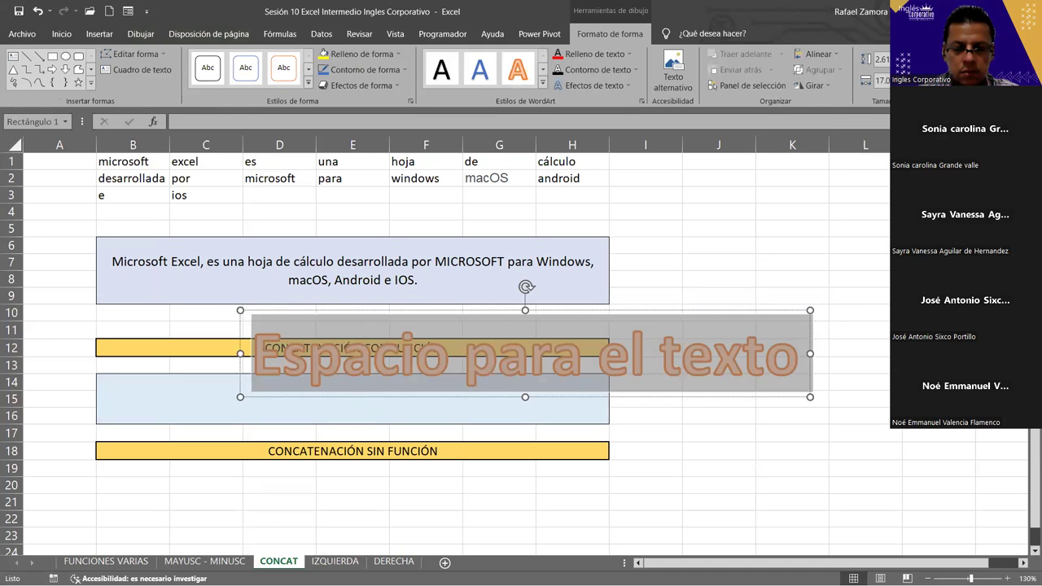
text(PRACTICA)
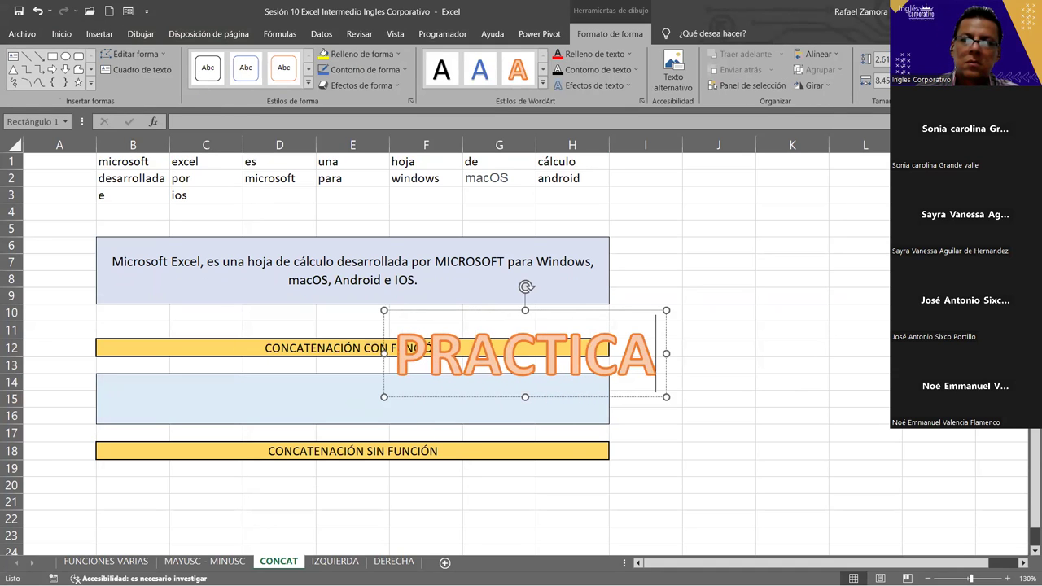
mouse_move(580, 314)
mouse_down()
mouse_move(789, 393)
mouse_move(807, 383)
mouse_up()
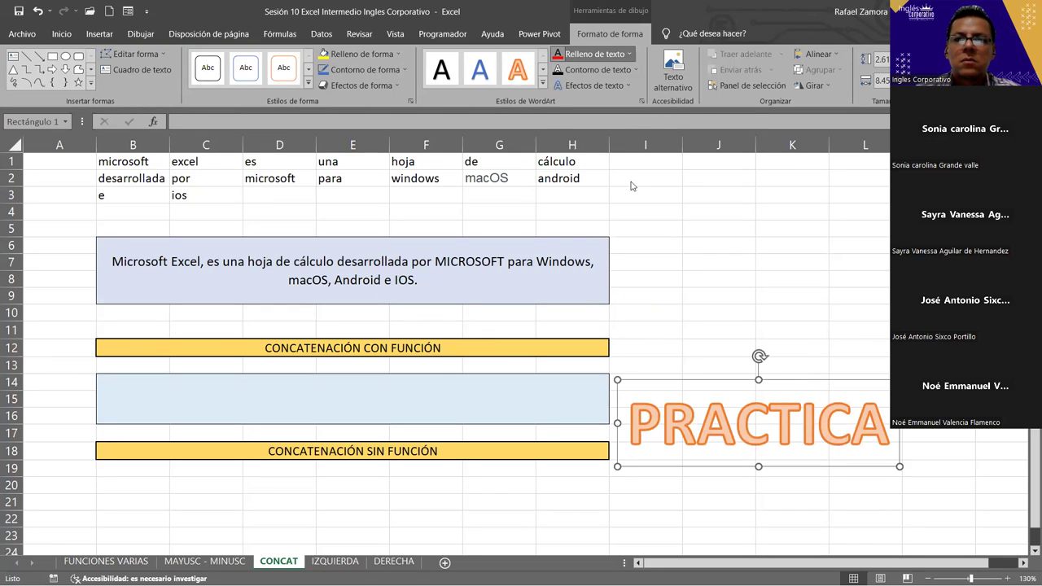
Step: Fill the PRACTICA WordArt text with purple RGB 85, 51, 229 and give it a dark outline
click(628, 54)
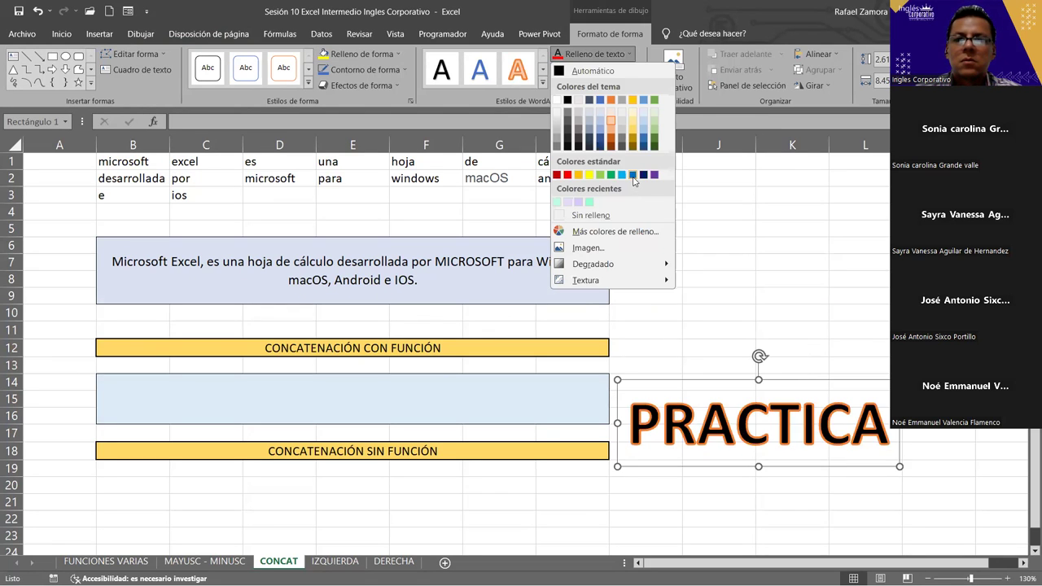
click(614, 231)
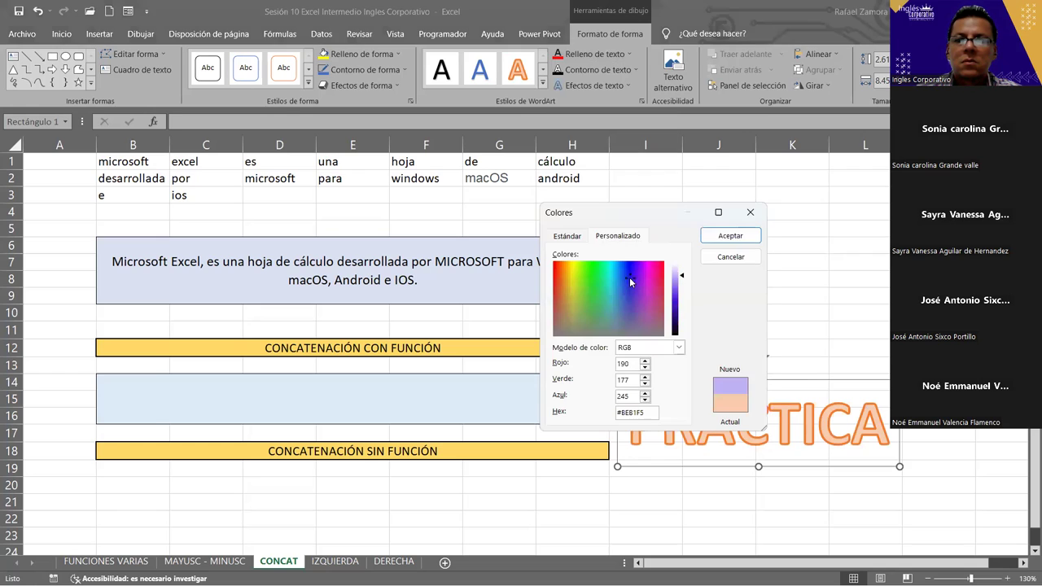
click(677, 299)
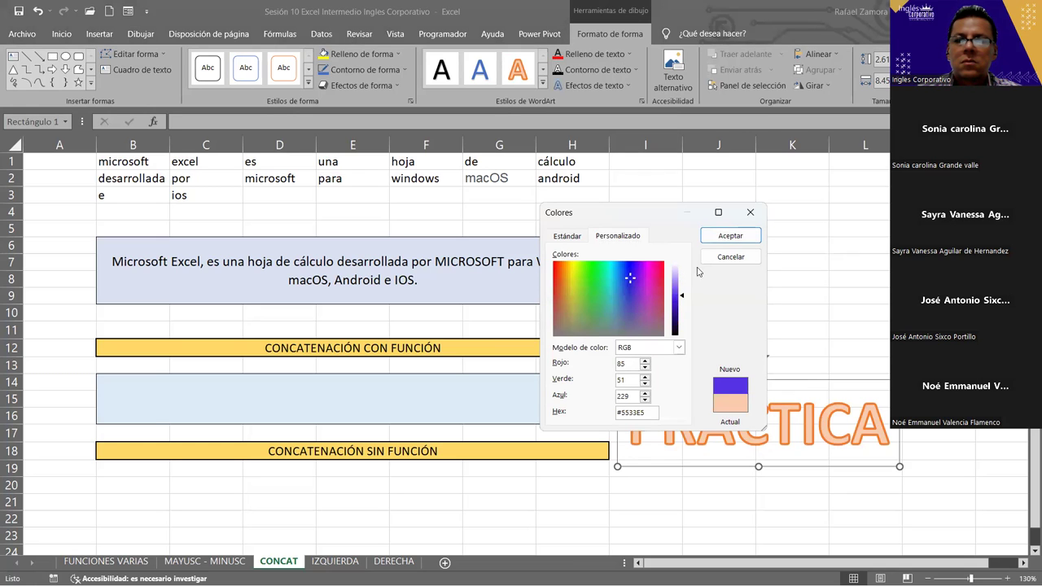
click(730, 236)
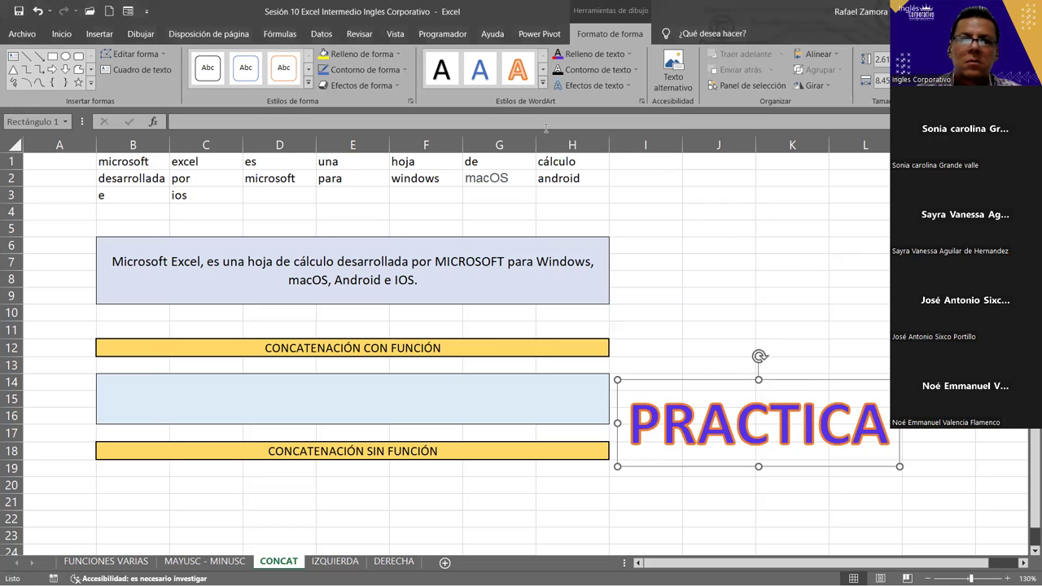
click(623, 71)
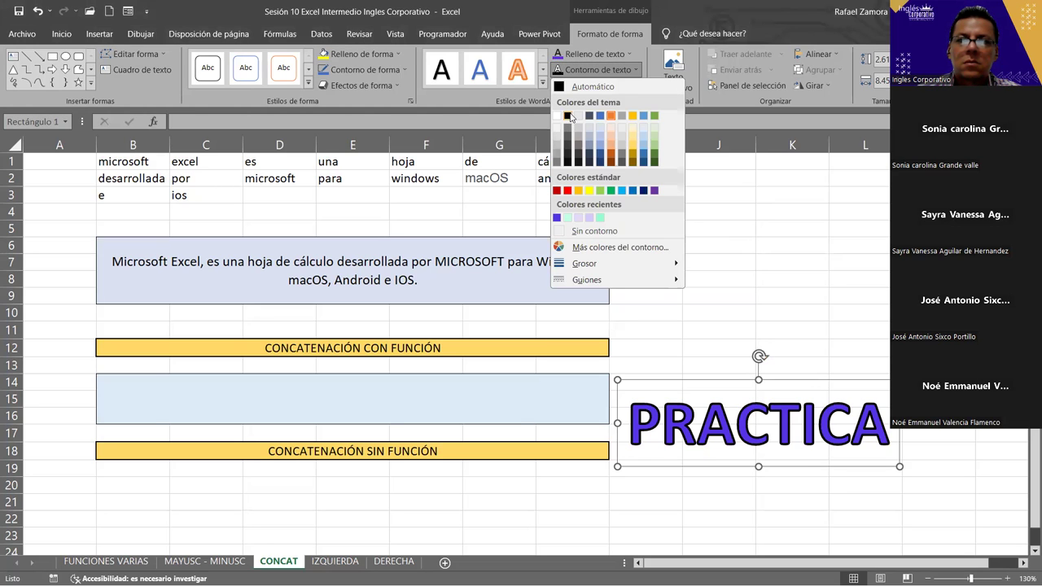
click(750, 258)
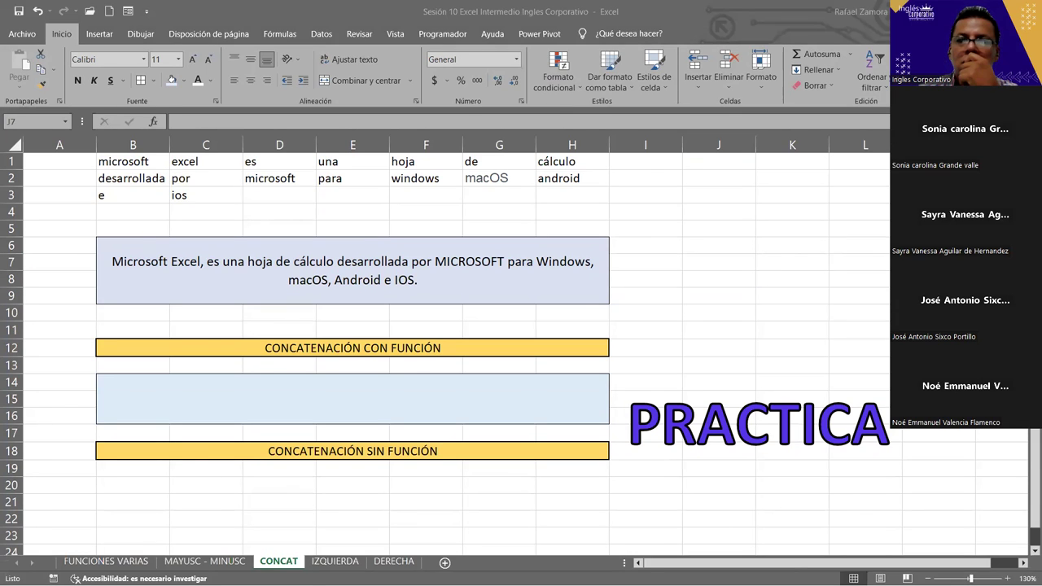
click(716, 345)
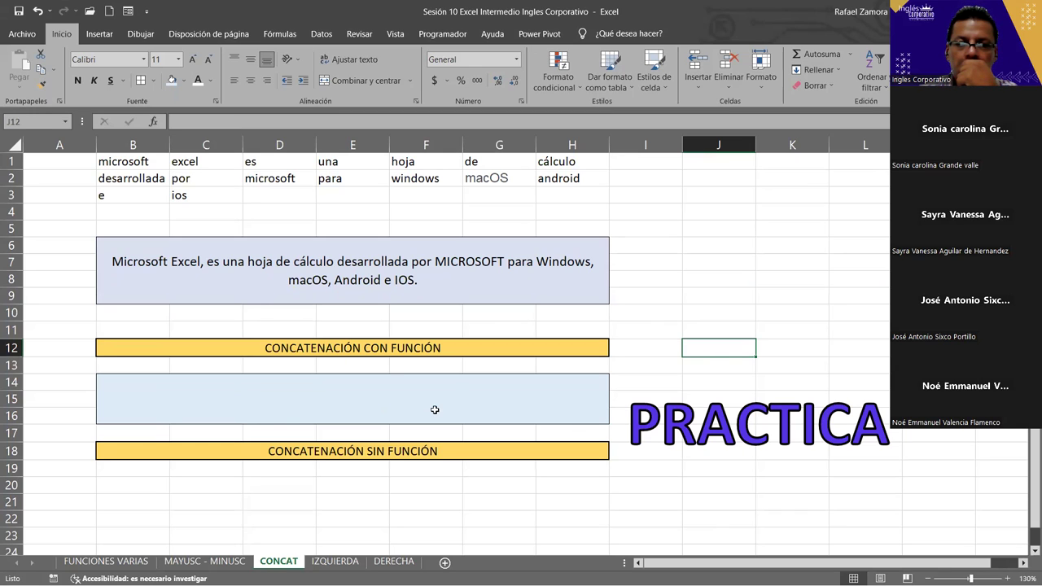
click(434, 409)
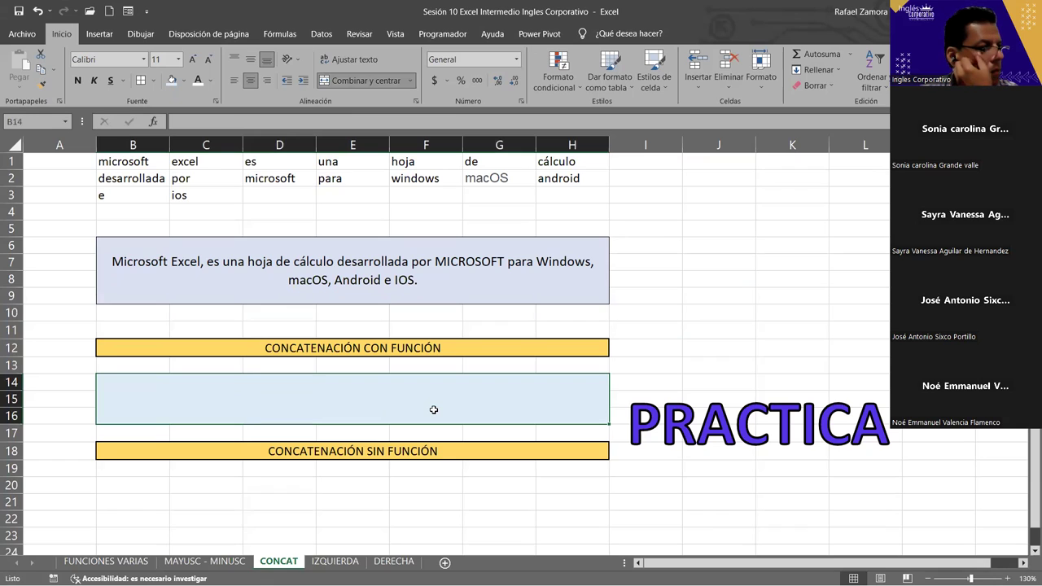
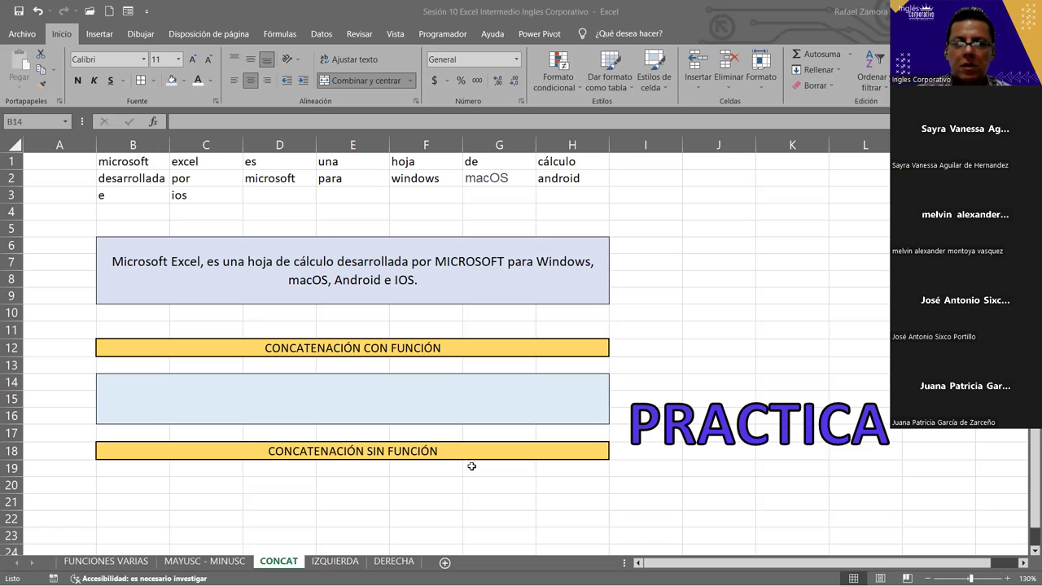
click(642, 229)
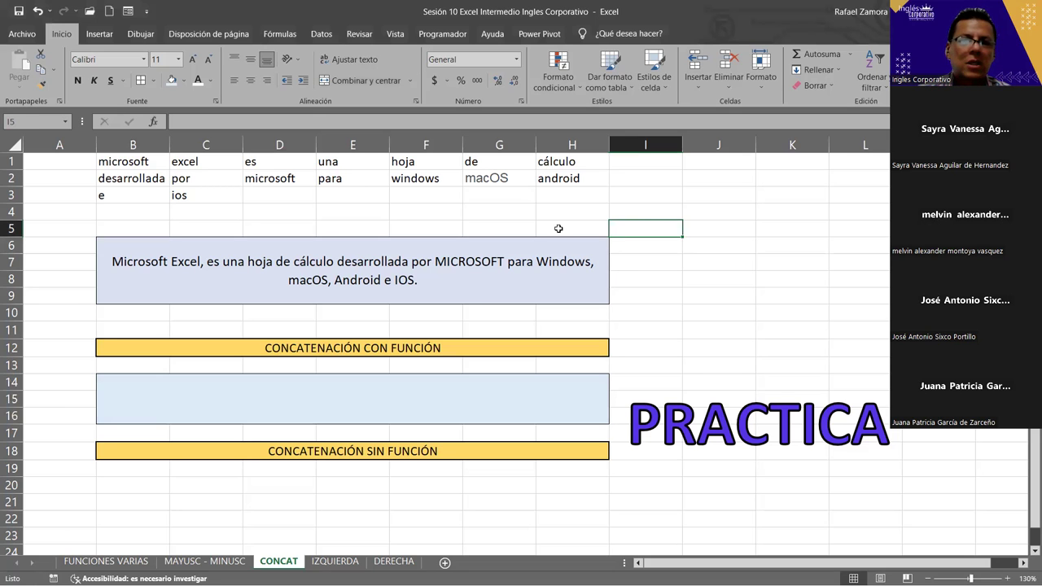
click(406, 259)
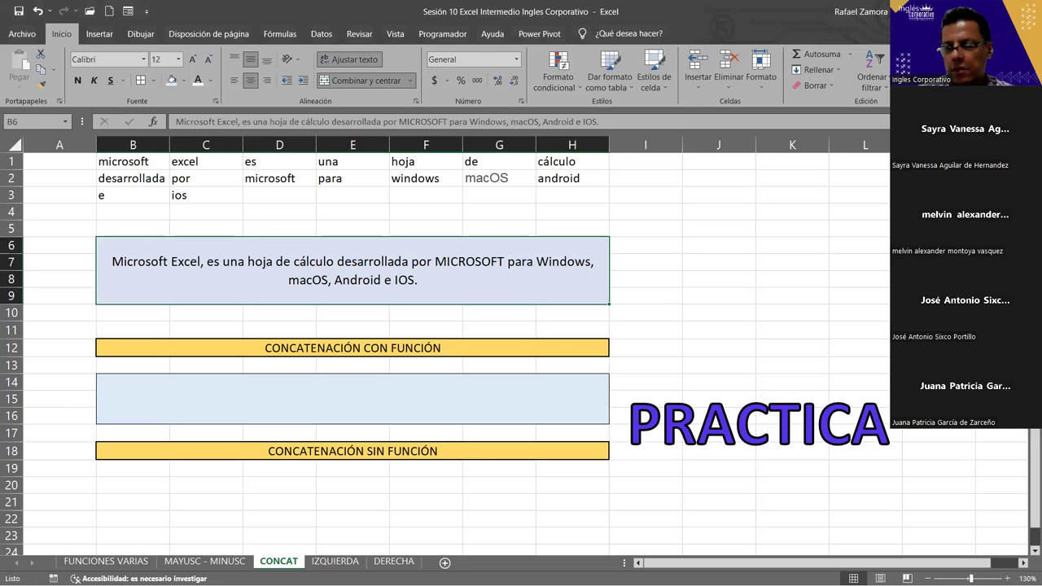